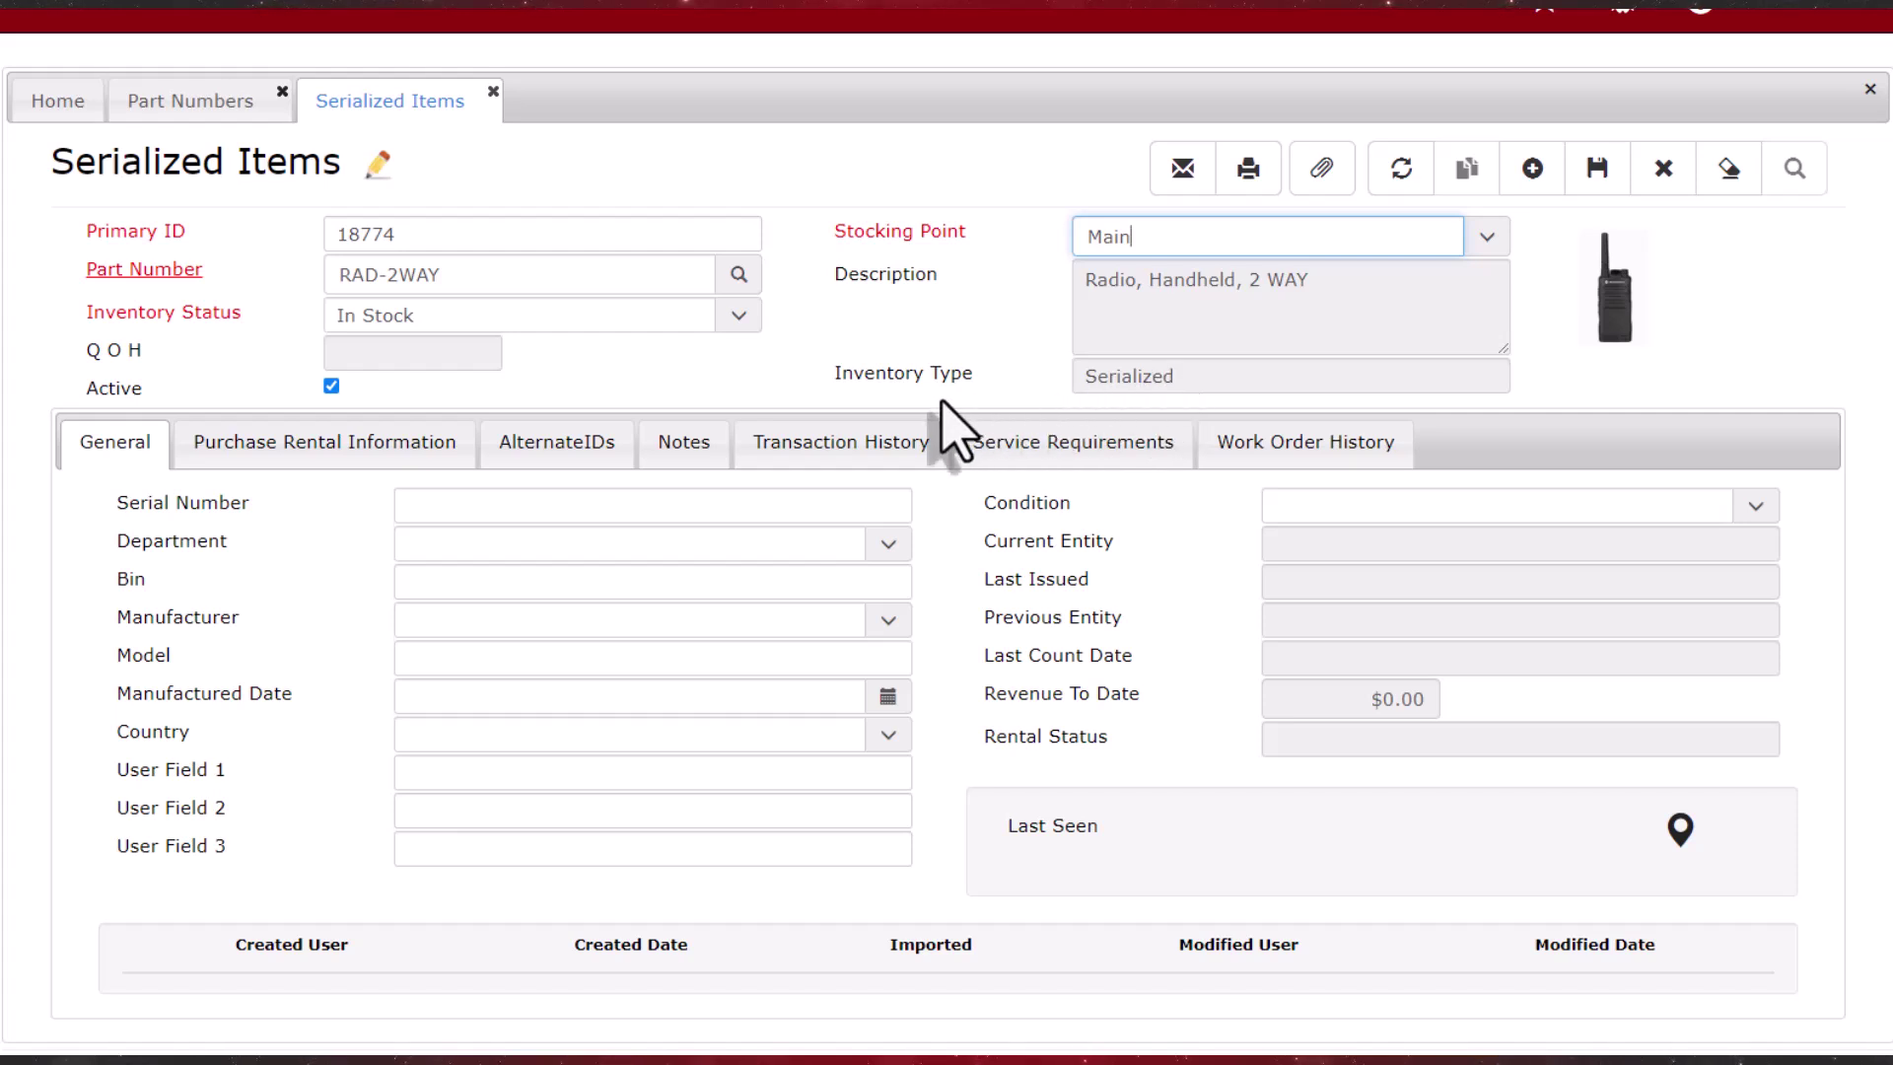
Step: Mark item 18774 as a third party rental, rented Sep 30 to Oct 25, 2024
click(454, 456)
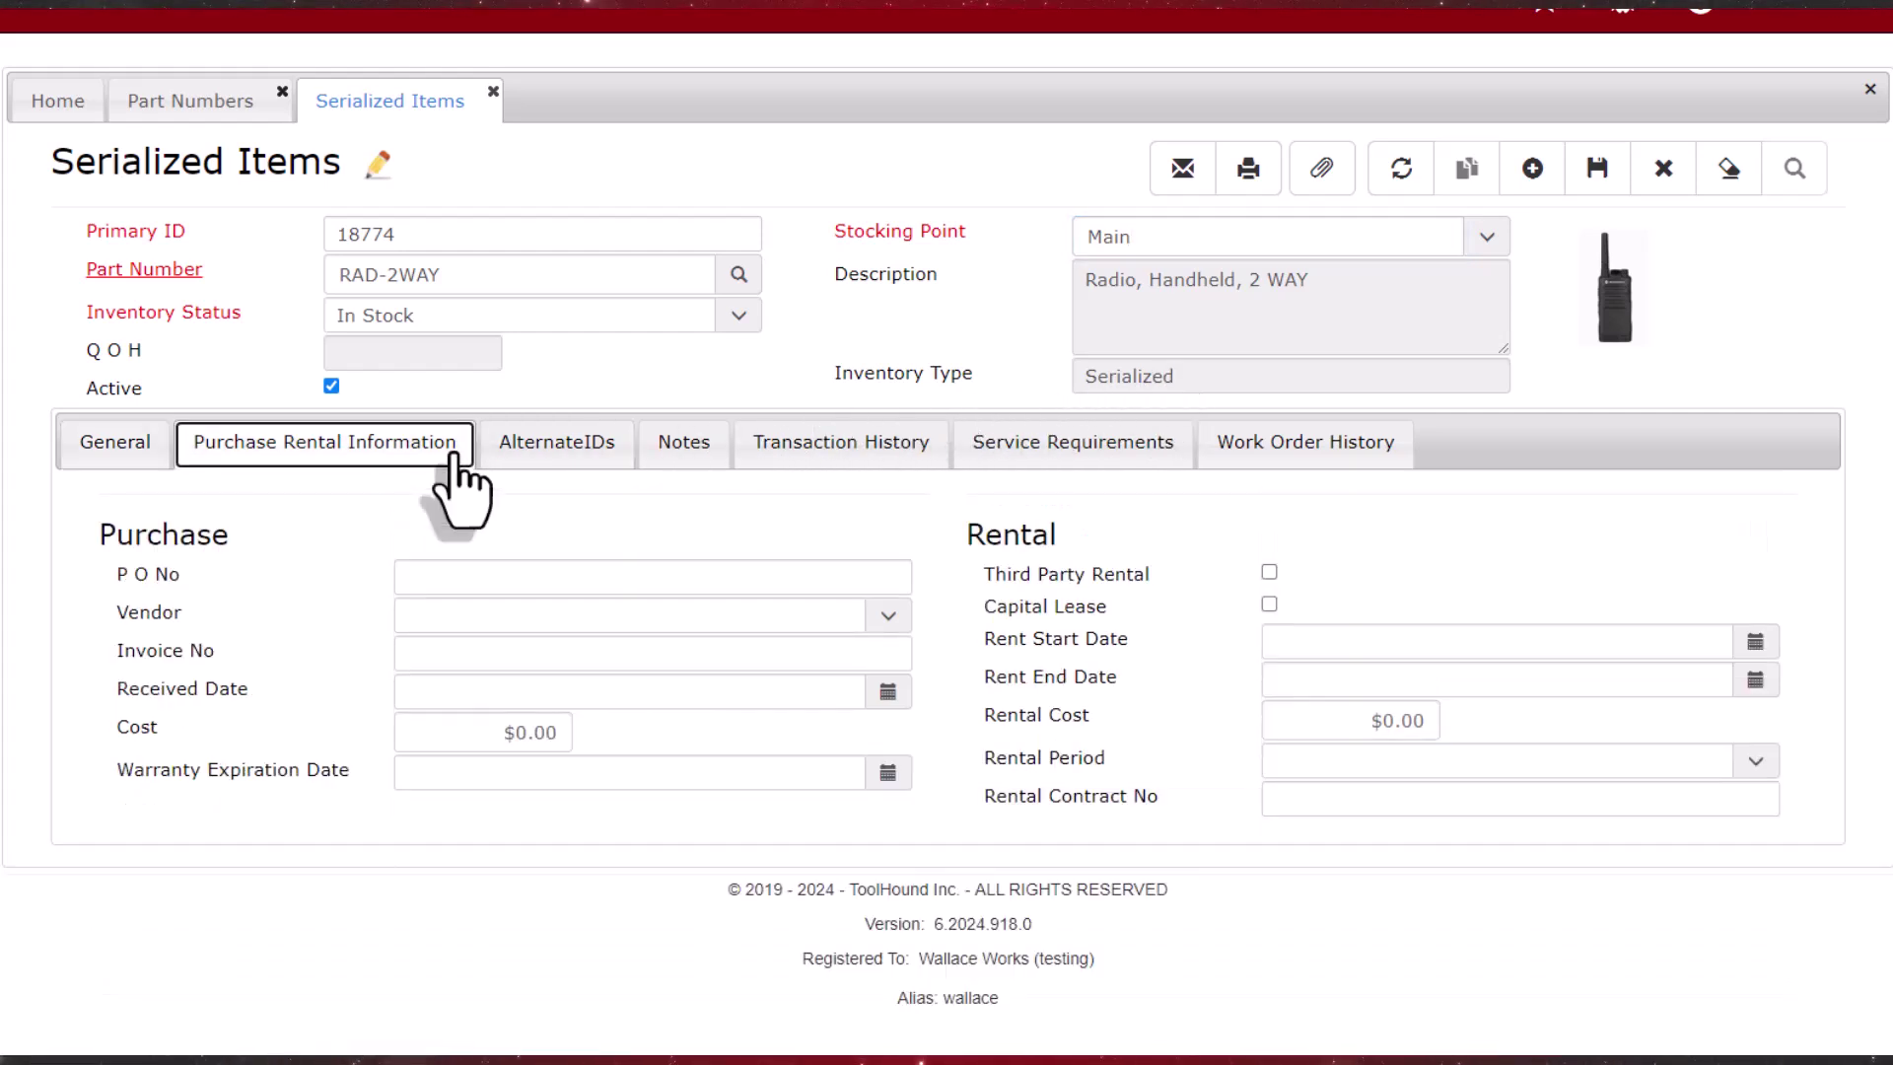
click(1269, 572)
click(1758, 645)
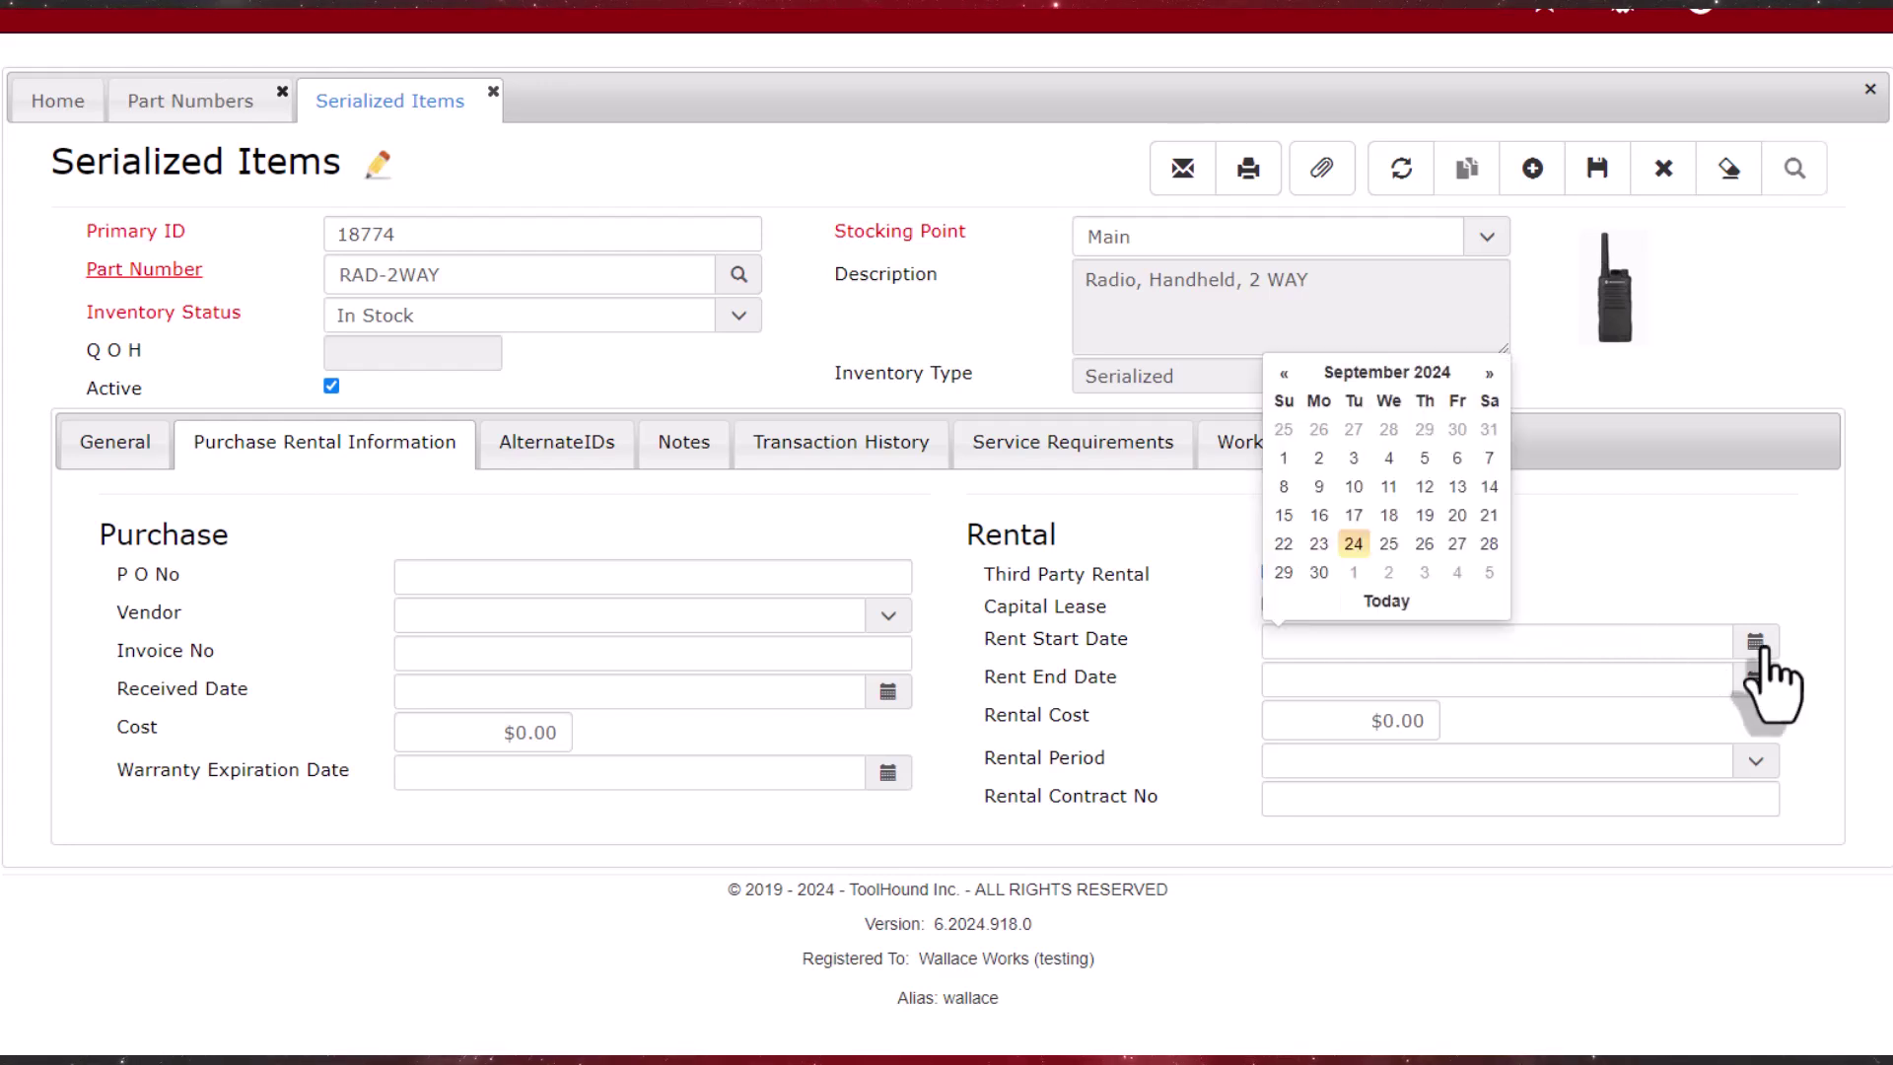
click(1319, 572)
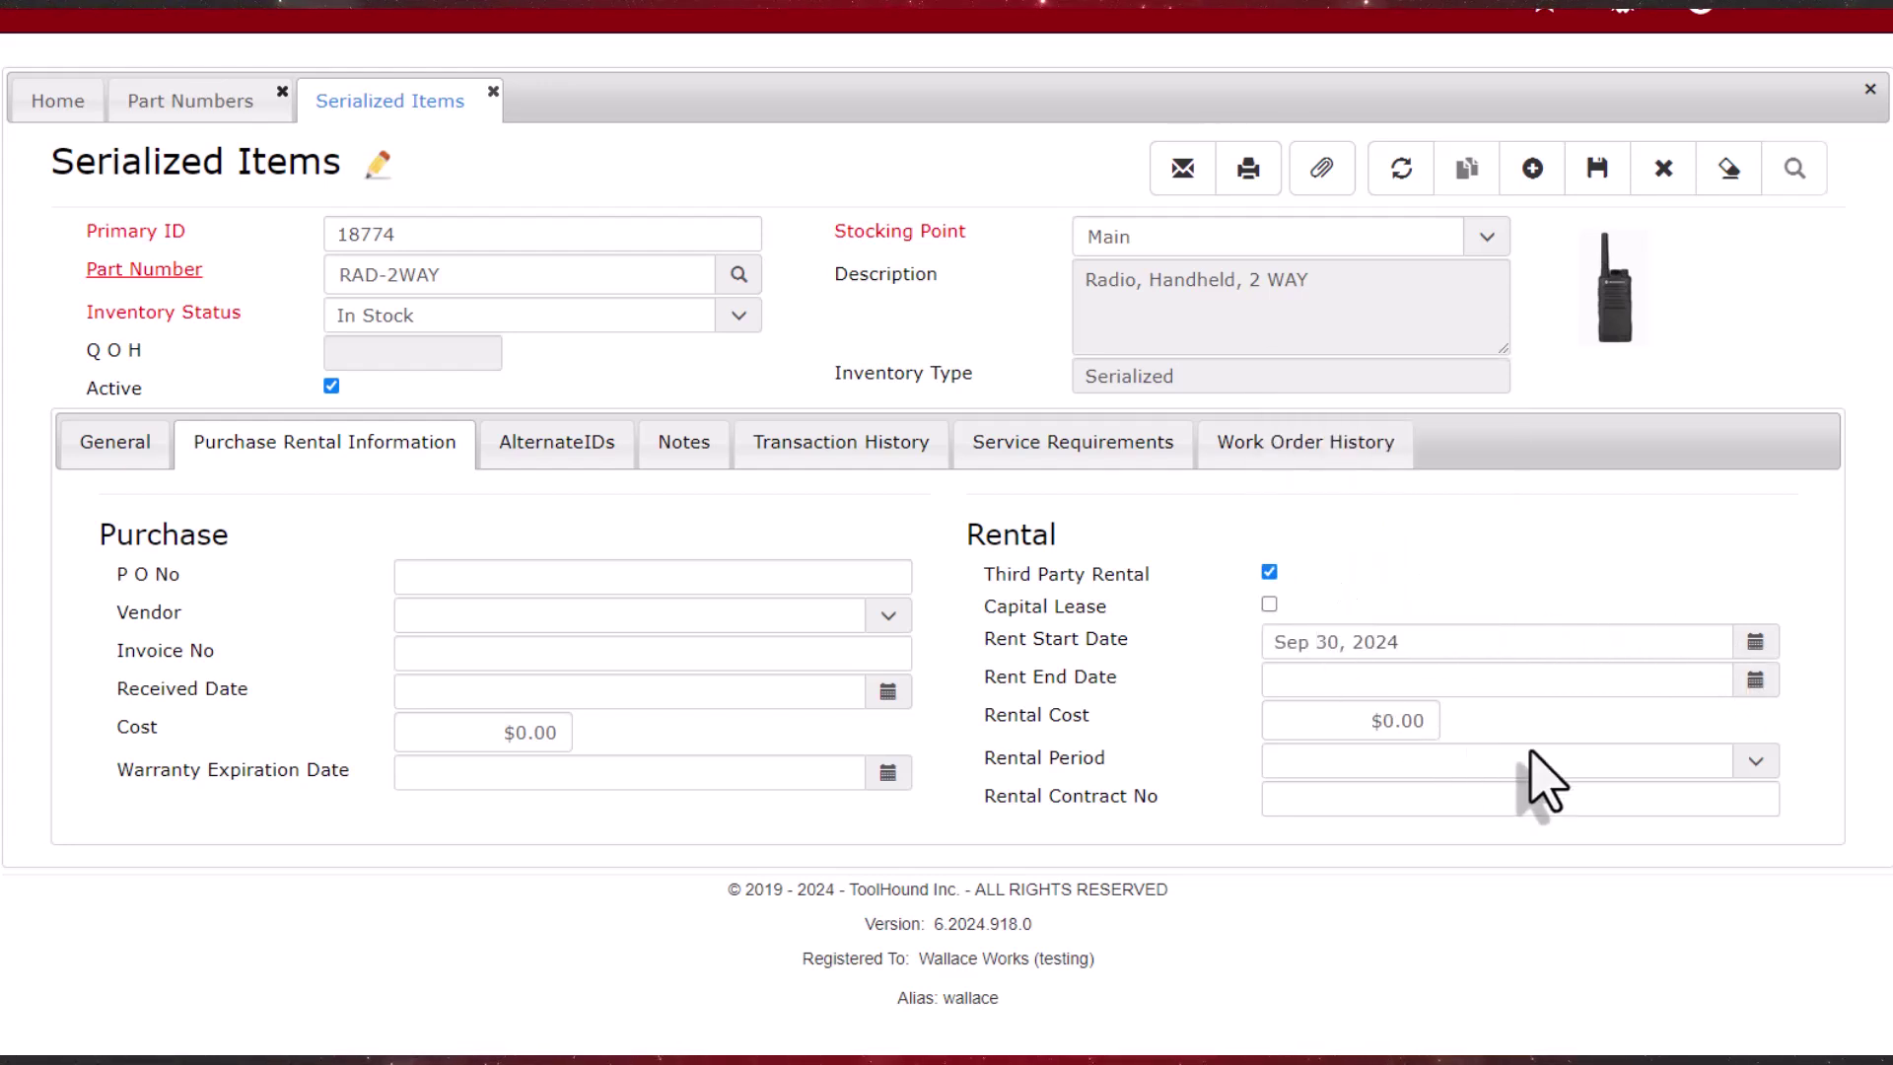
click(1756, 683)
click(1489, 412)
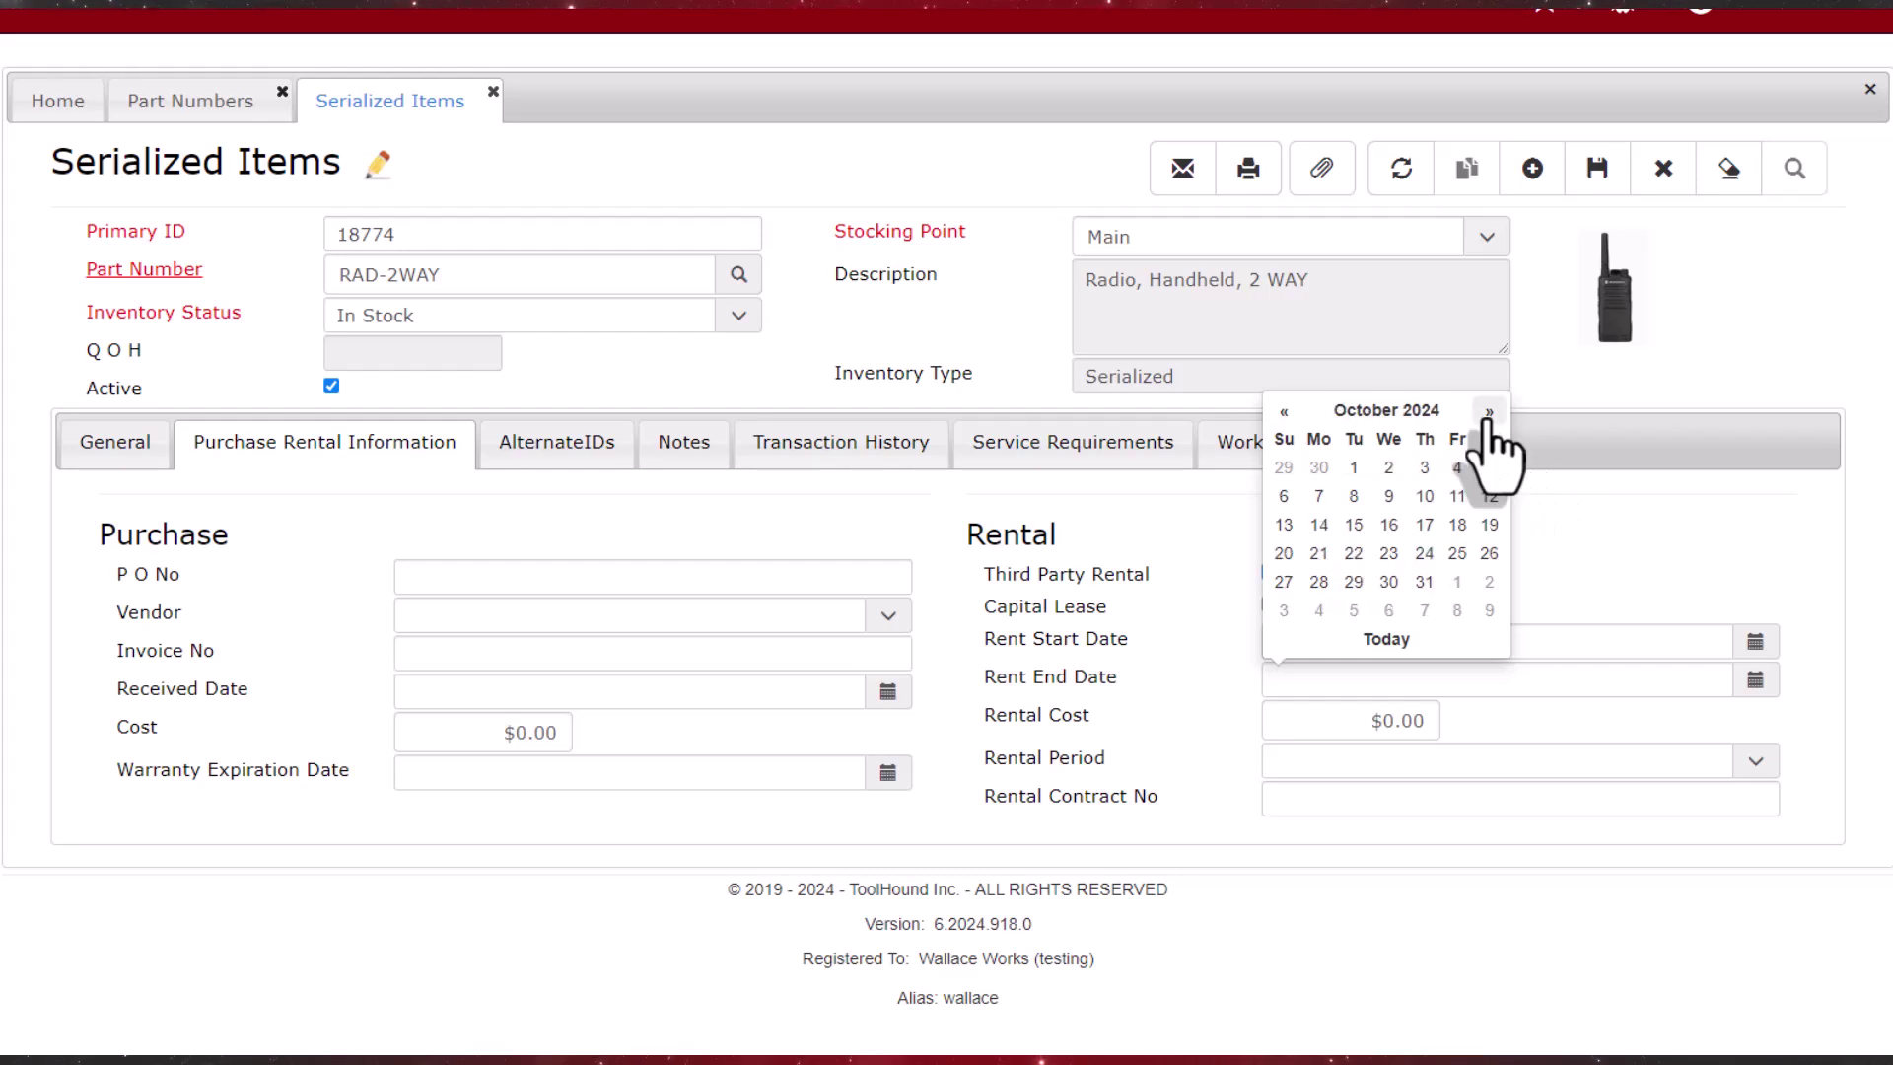
click(1459, 555)
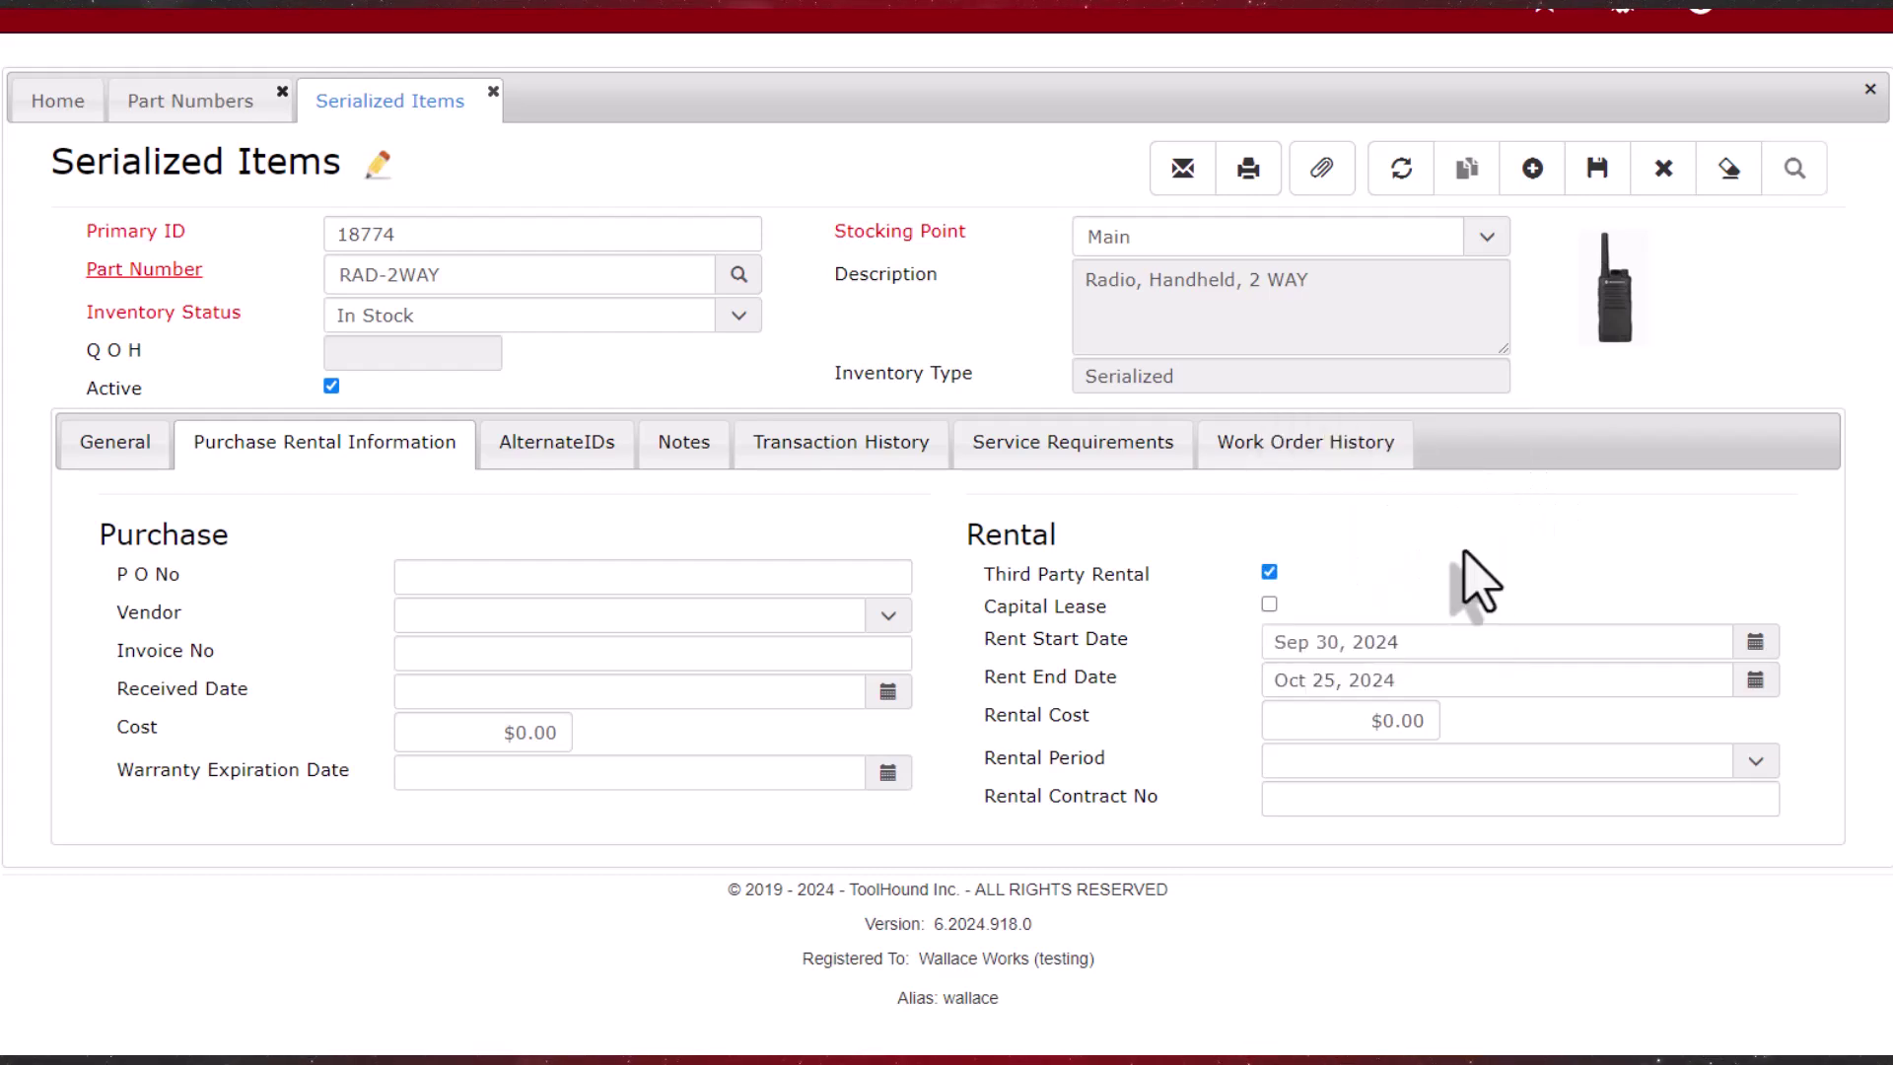
Step: Enter the rental contract number, choose vendor WESTCO Supply, and save item 18774
click(1578, 801)
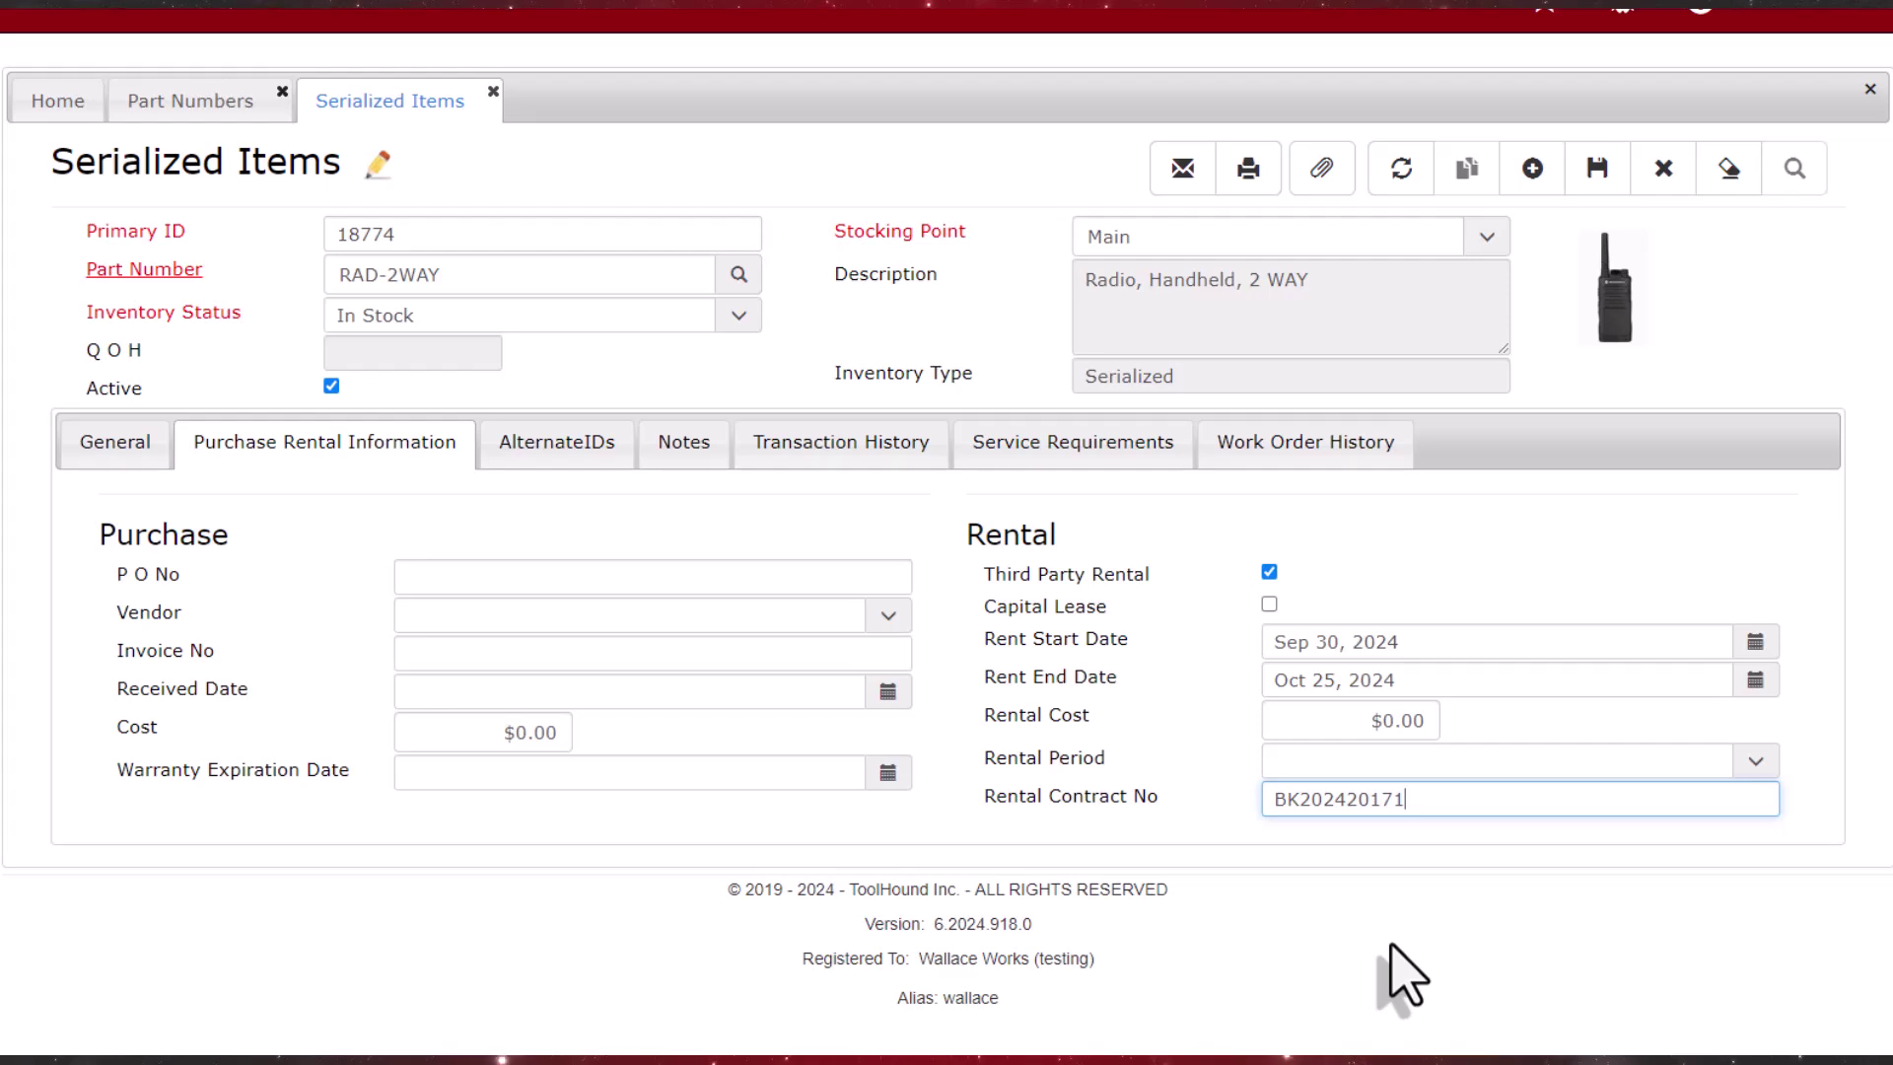
click(856, 615)
text(w)
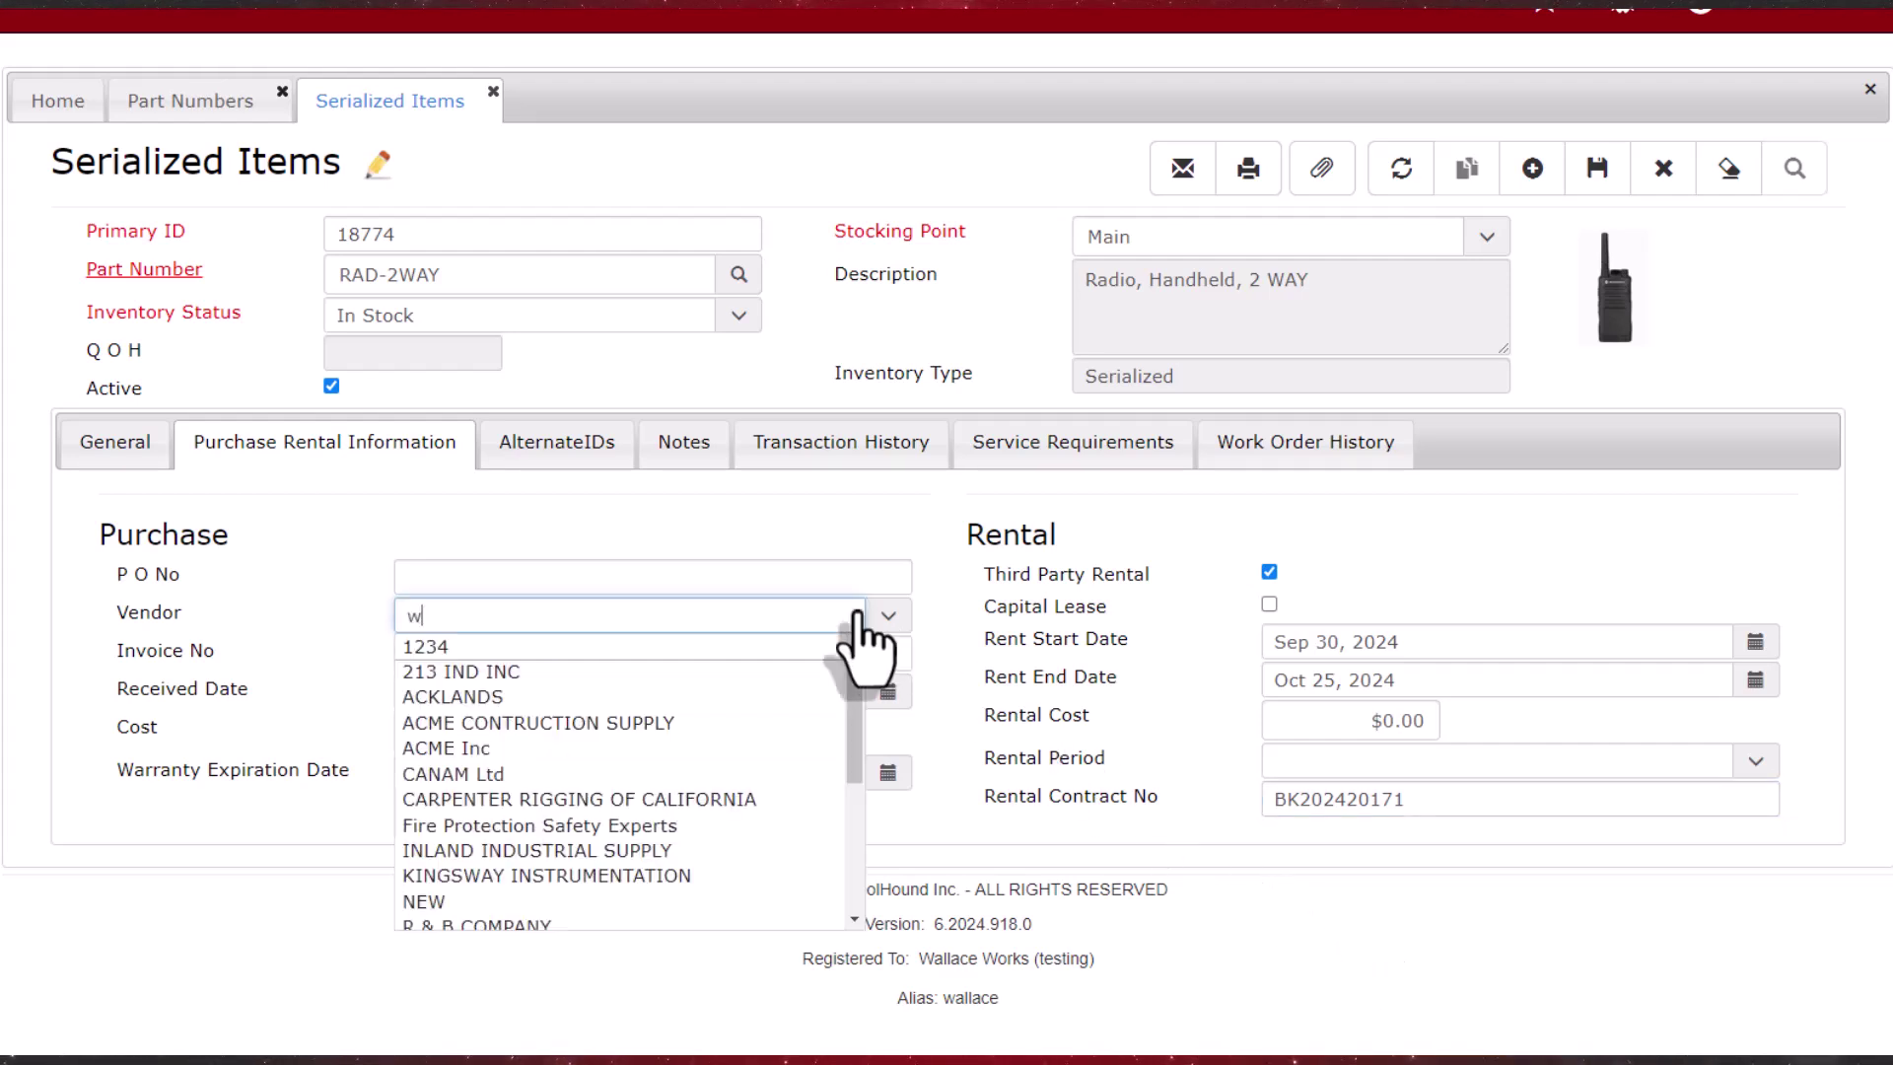
text(e)
click(626, 673)
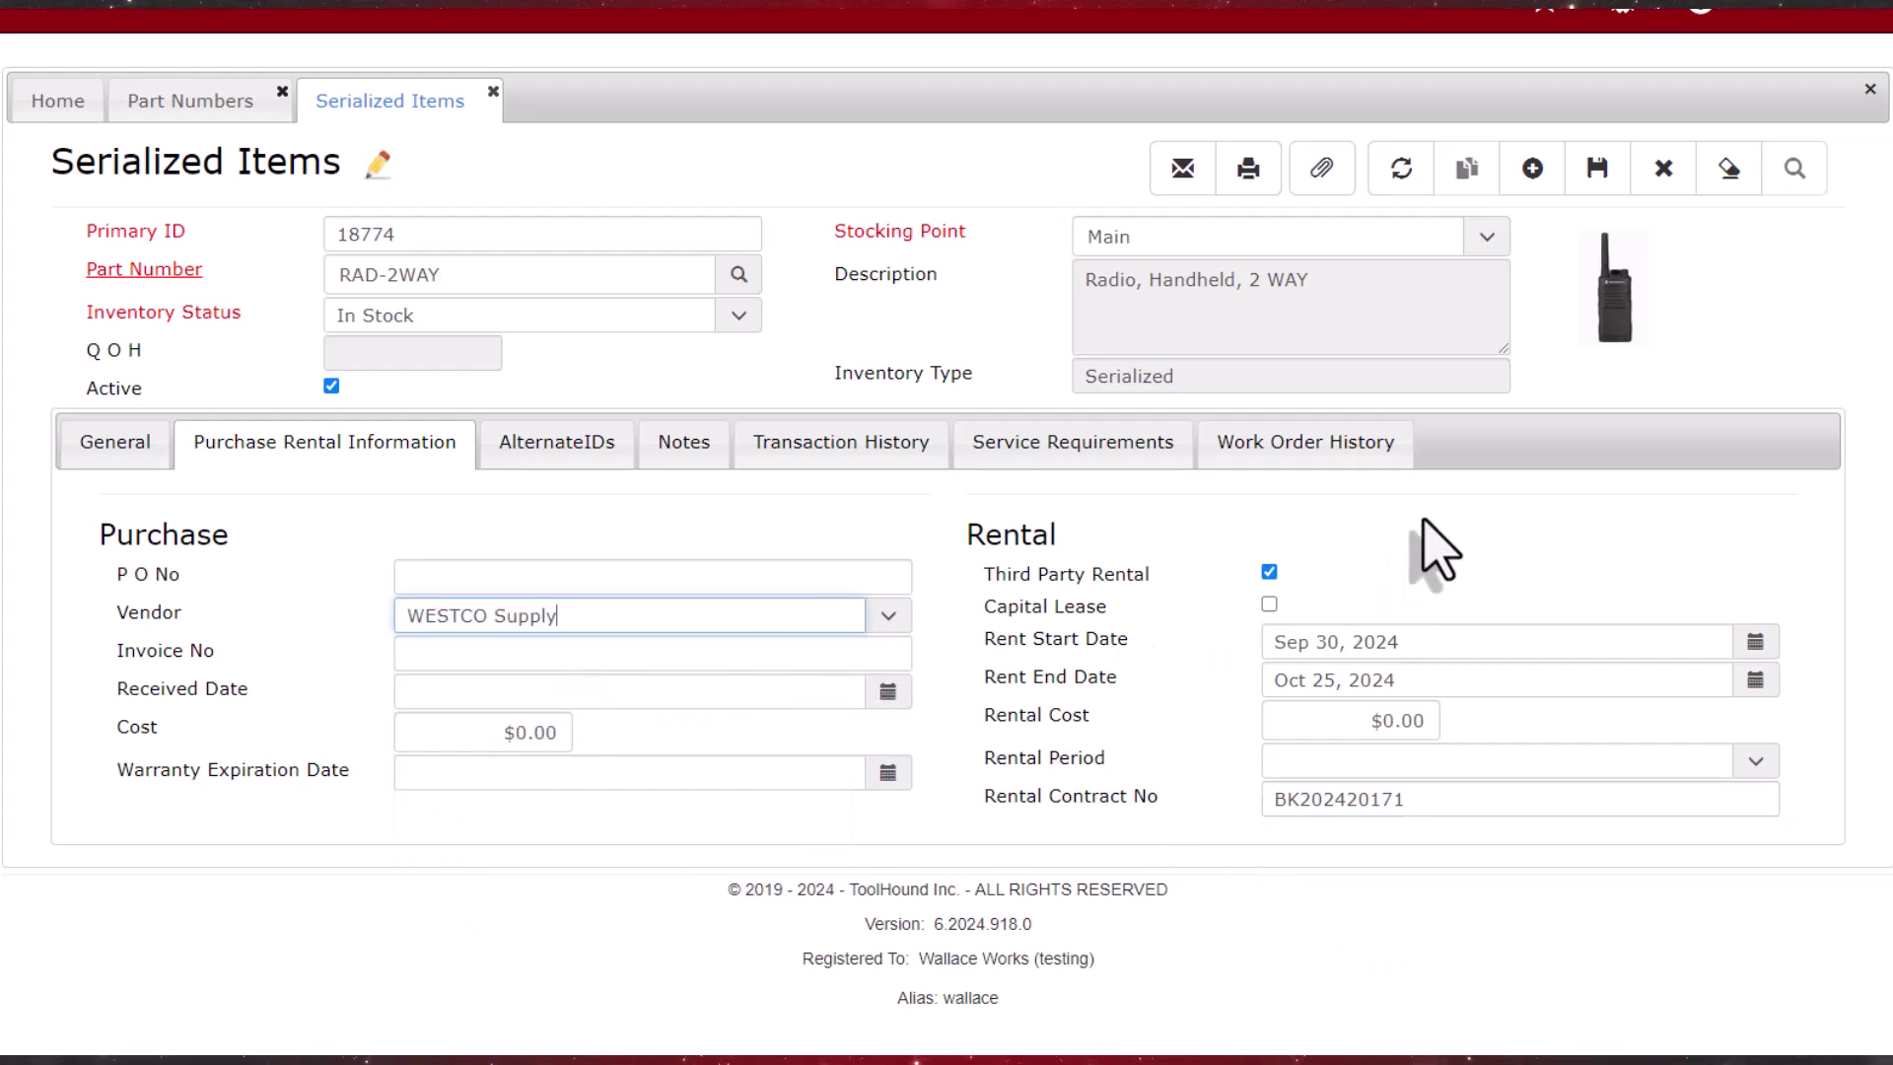
click(1599, 170)
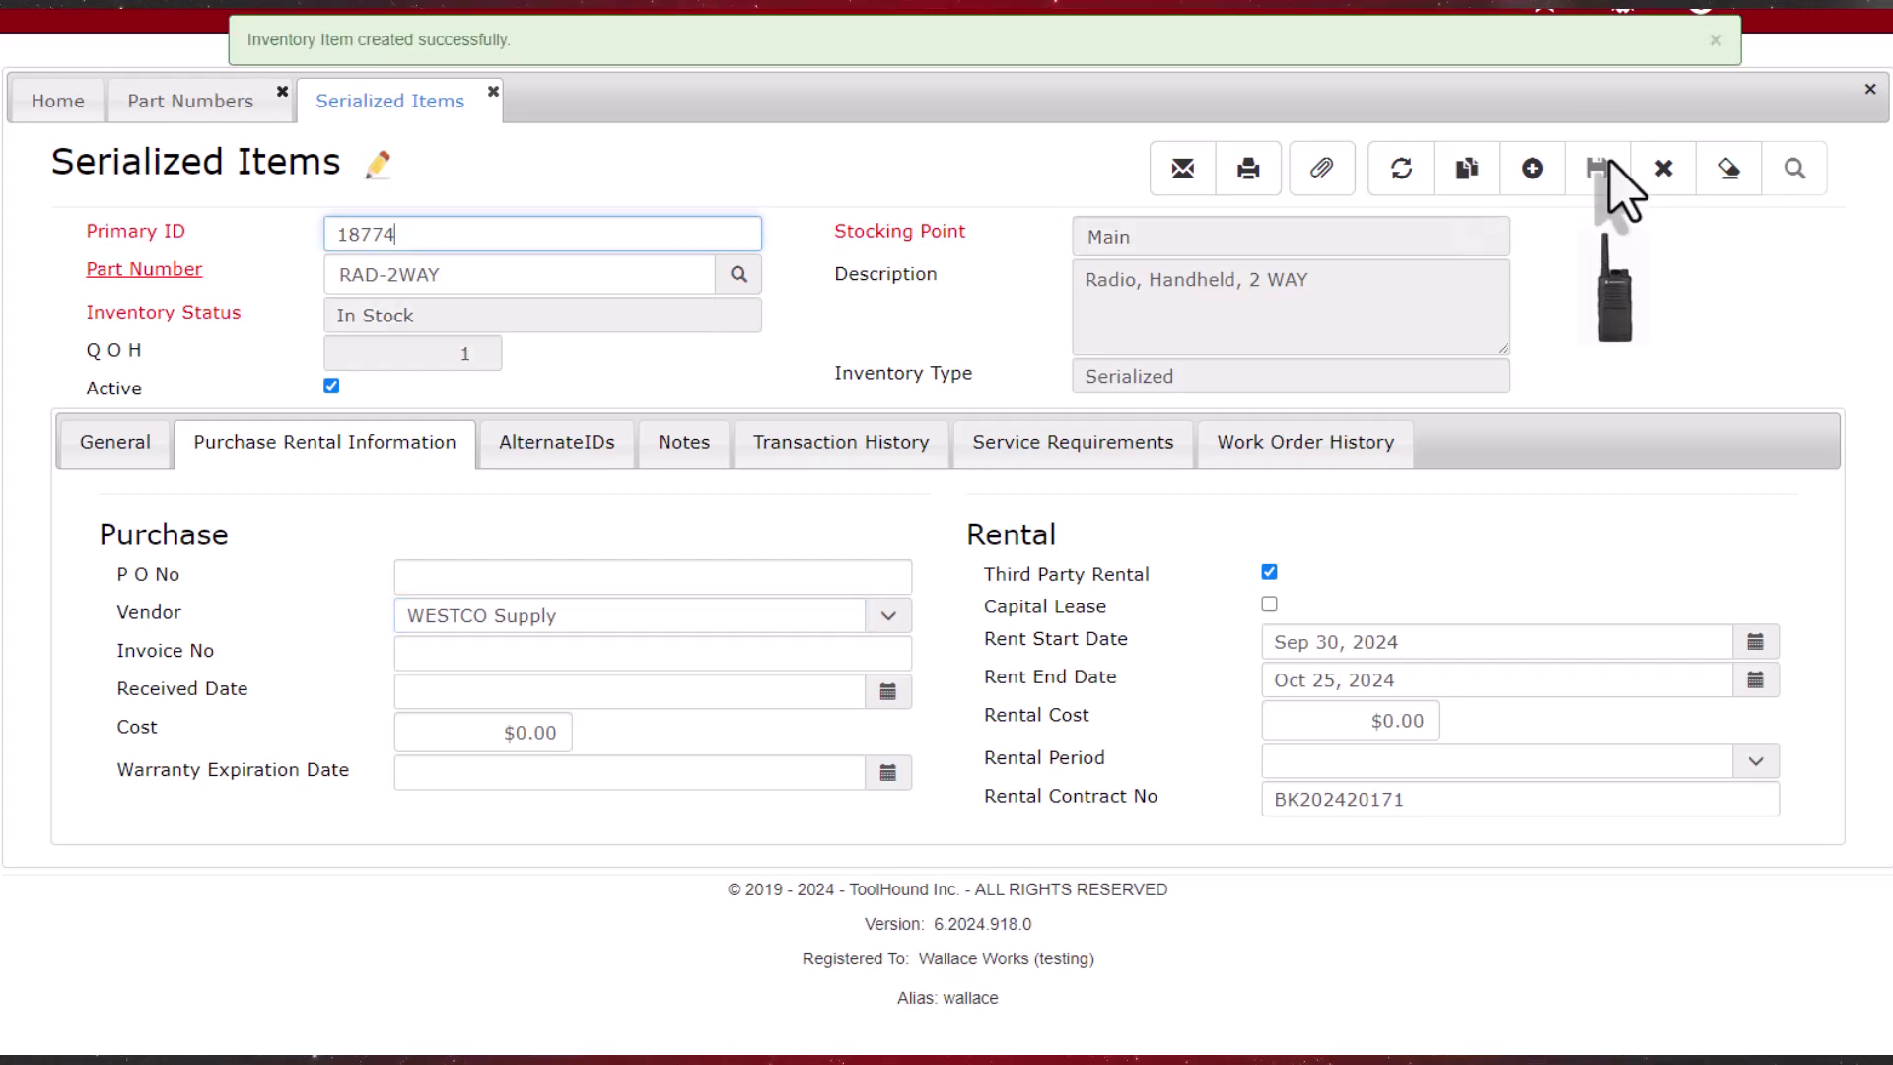
Step: Repeat the rental item as serialized items 18775 and 18776, each set to In Stock and saved
click(1467, 169)
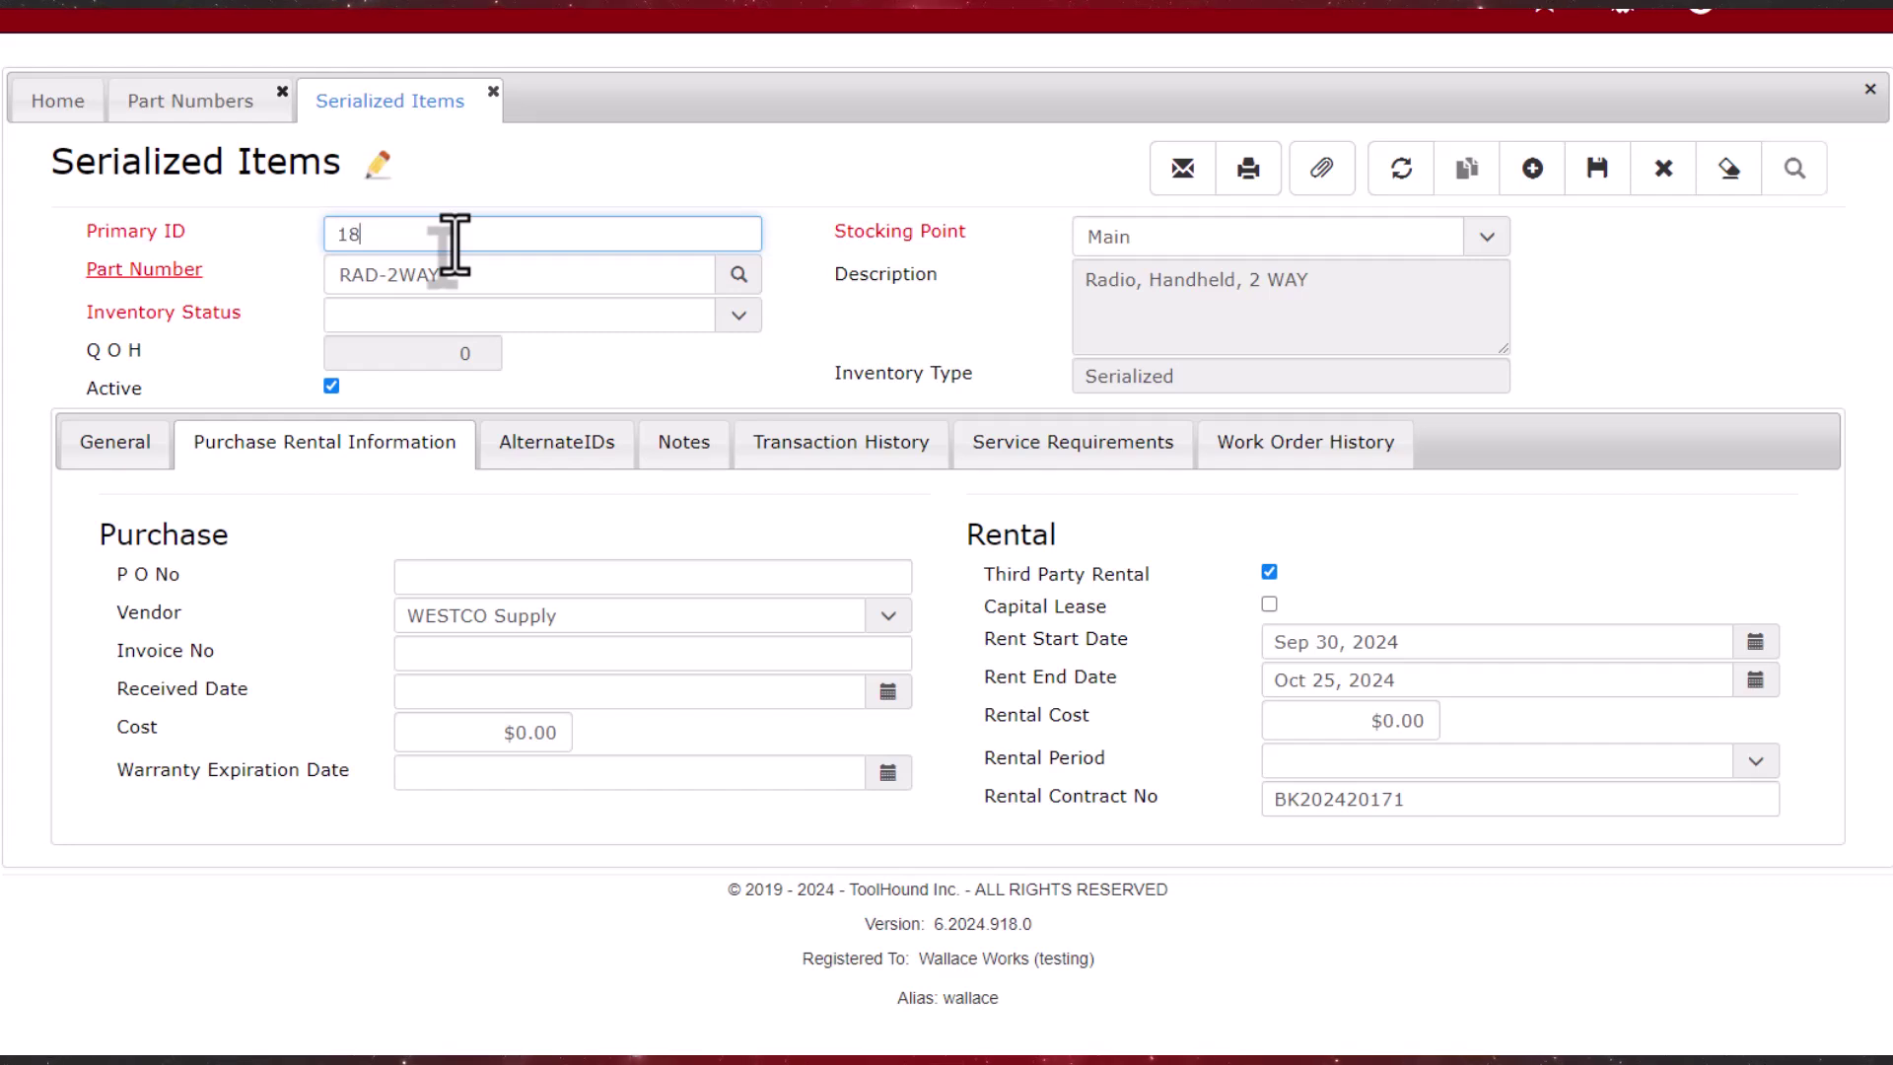
text(18775)
key(Tab)
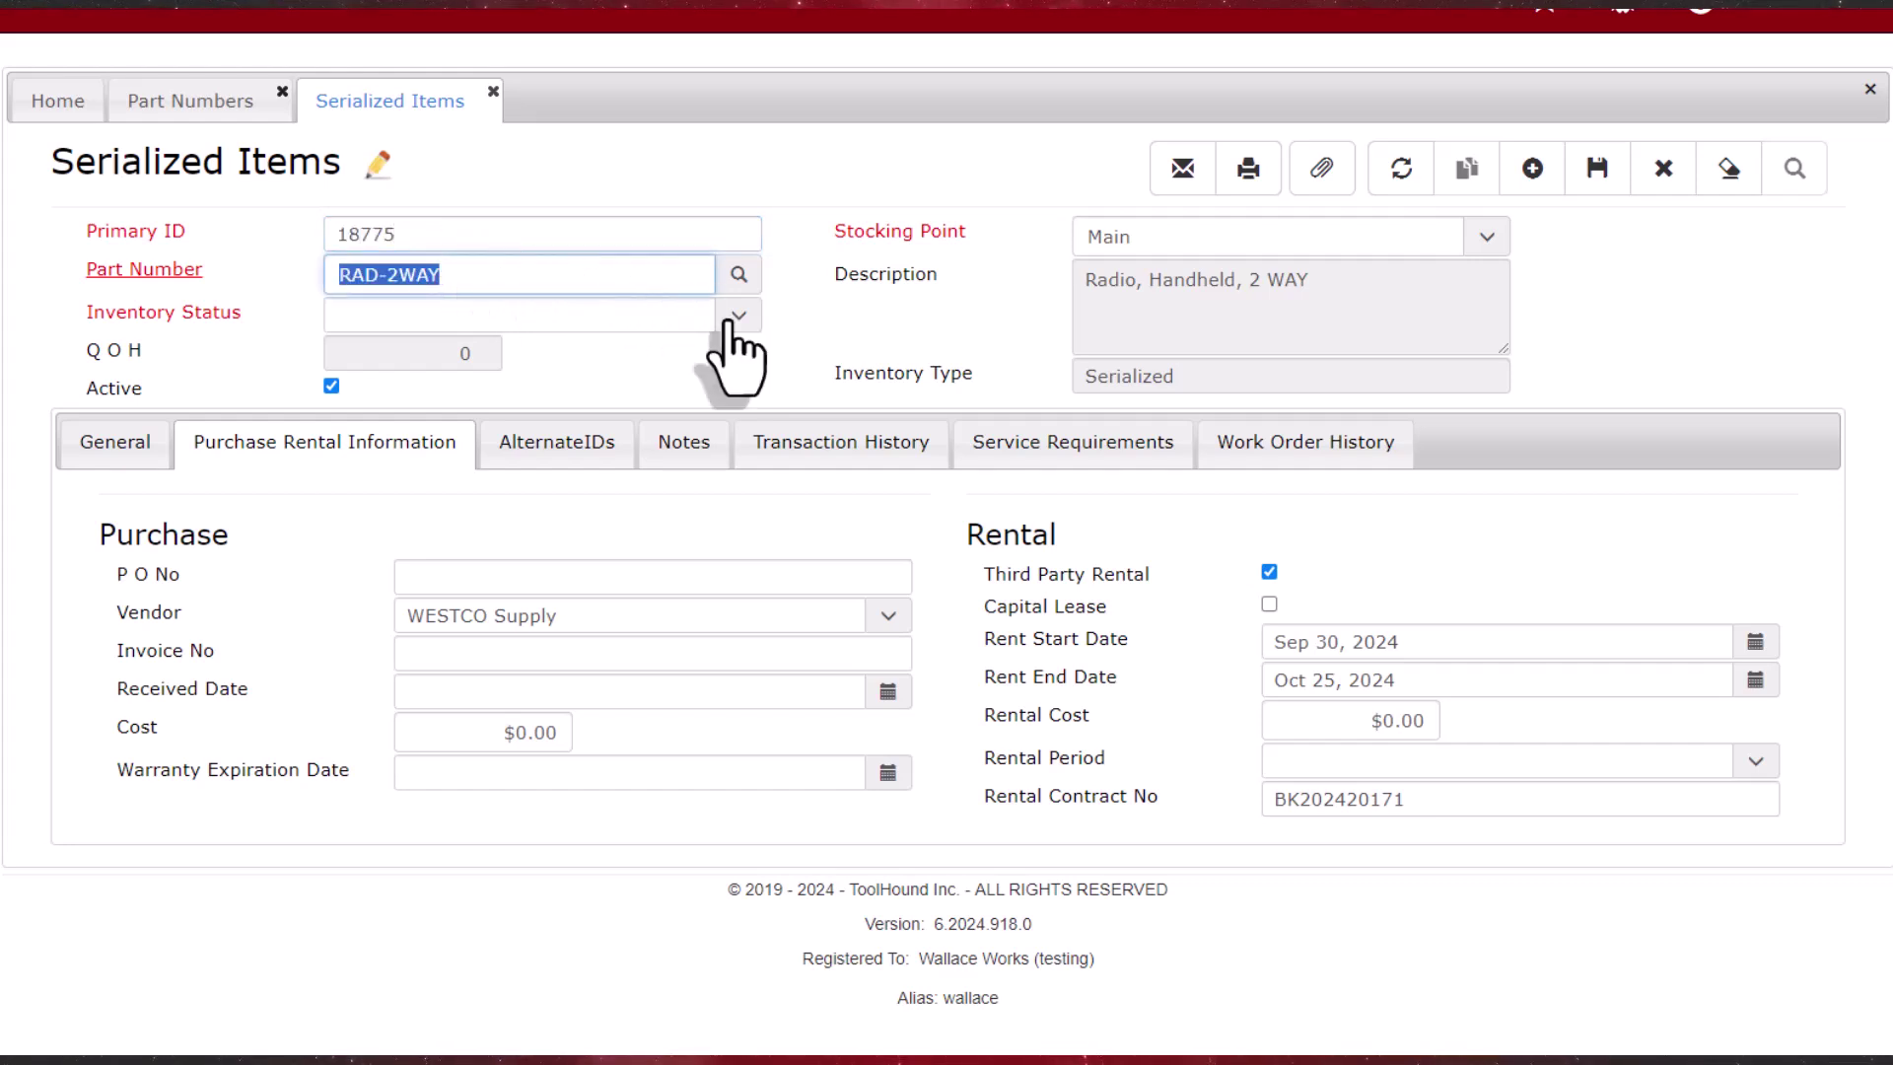
key(Tab)
text(In Stock)
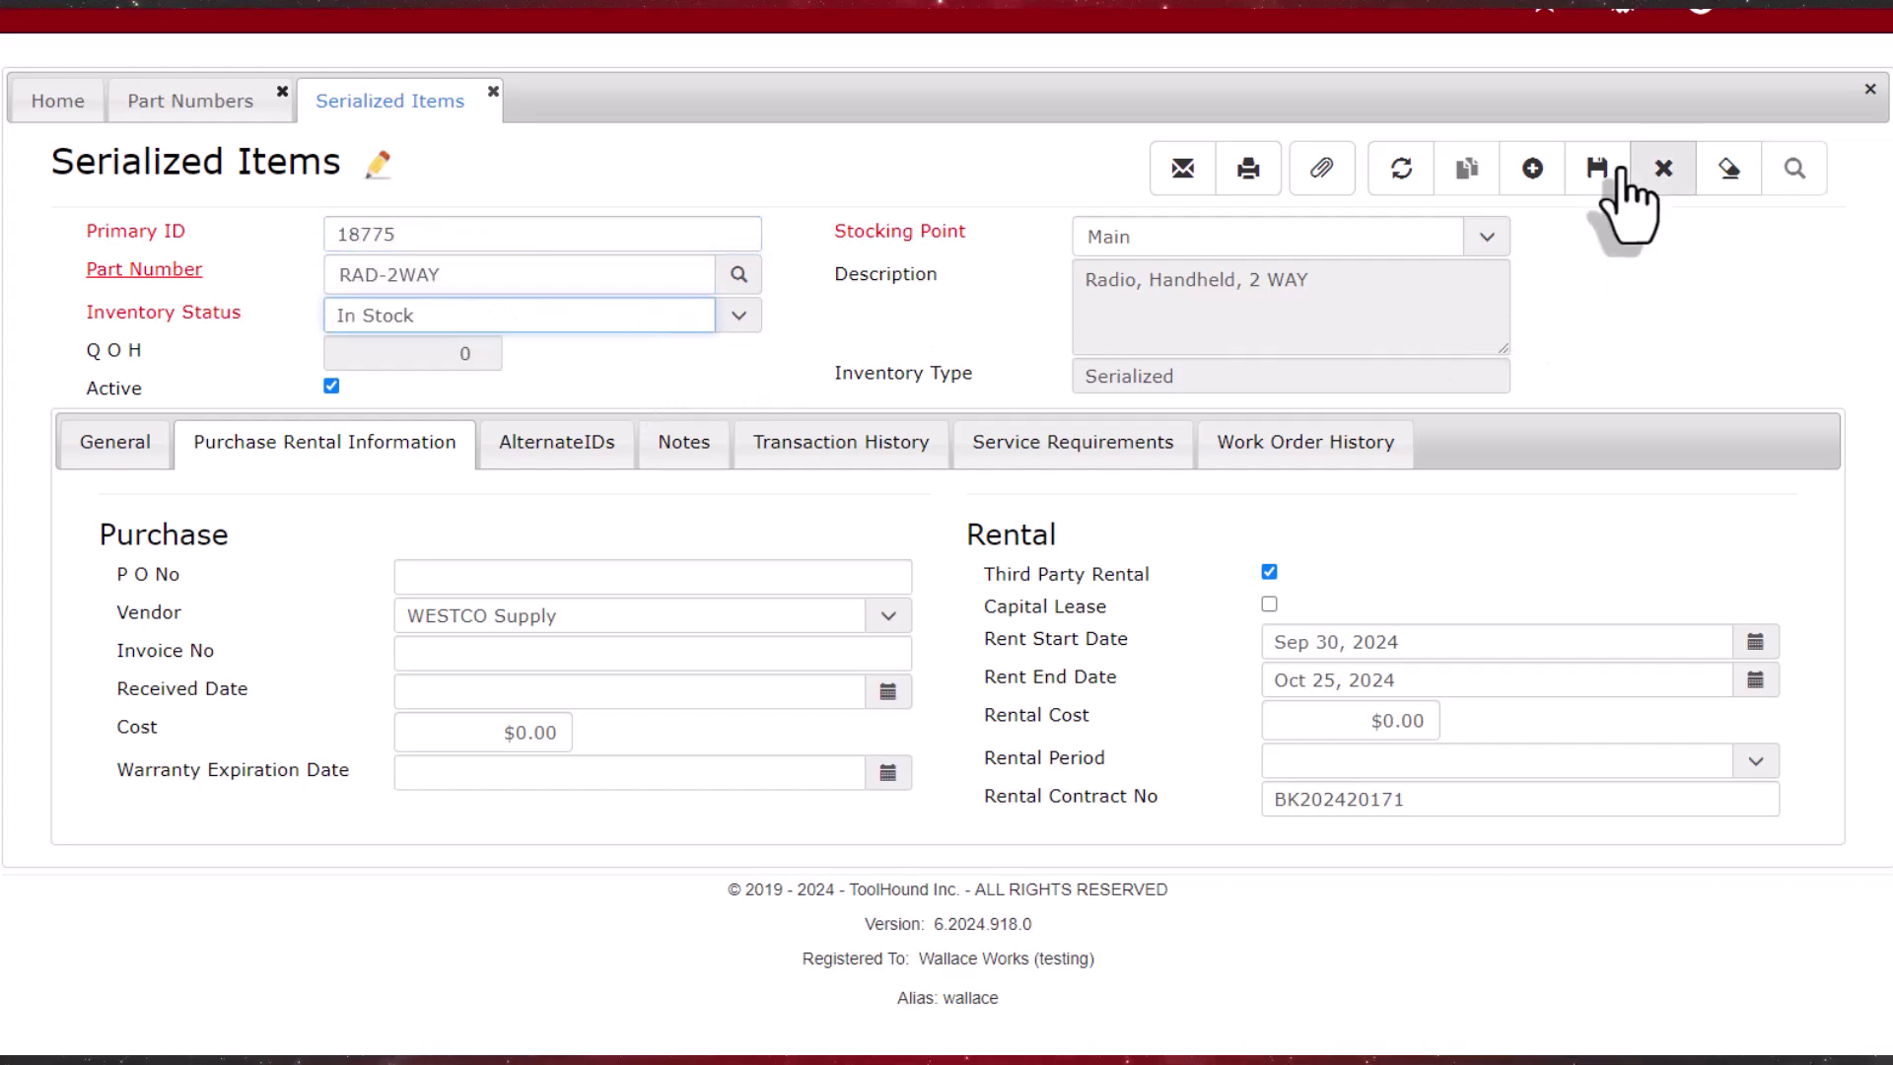
click(1598, 170)
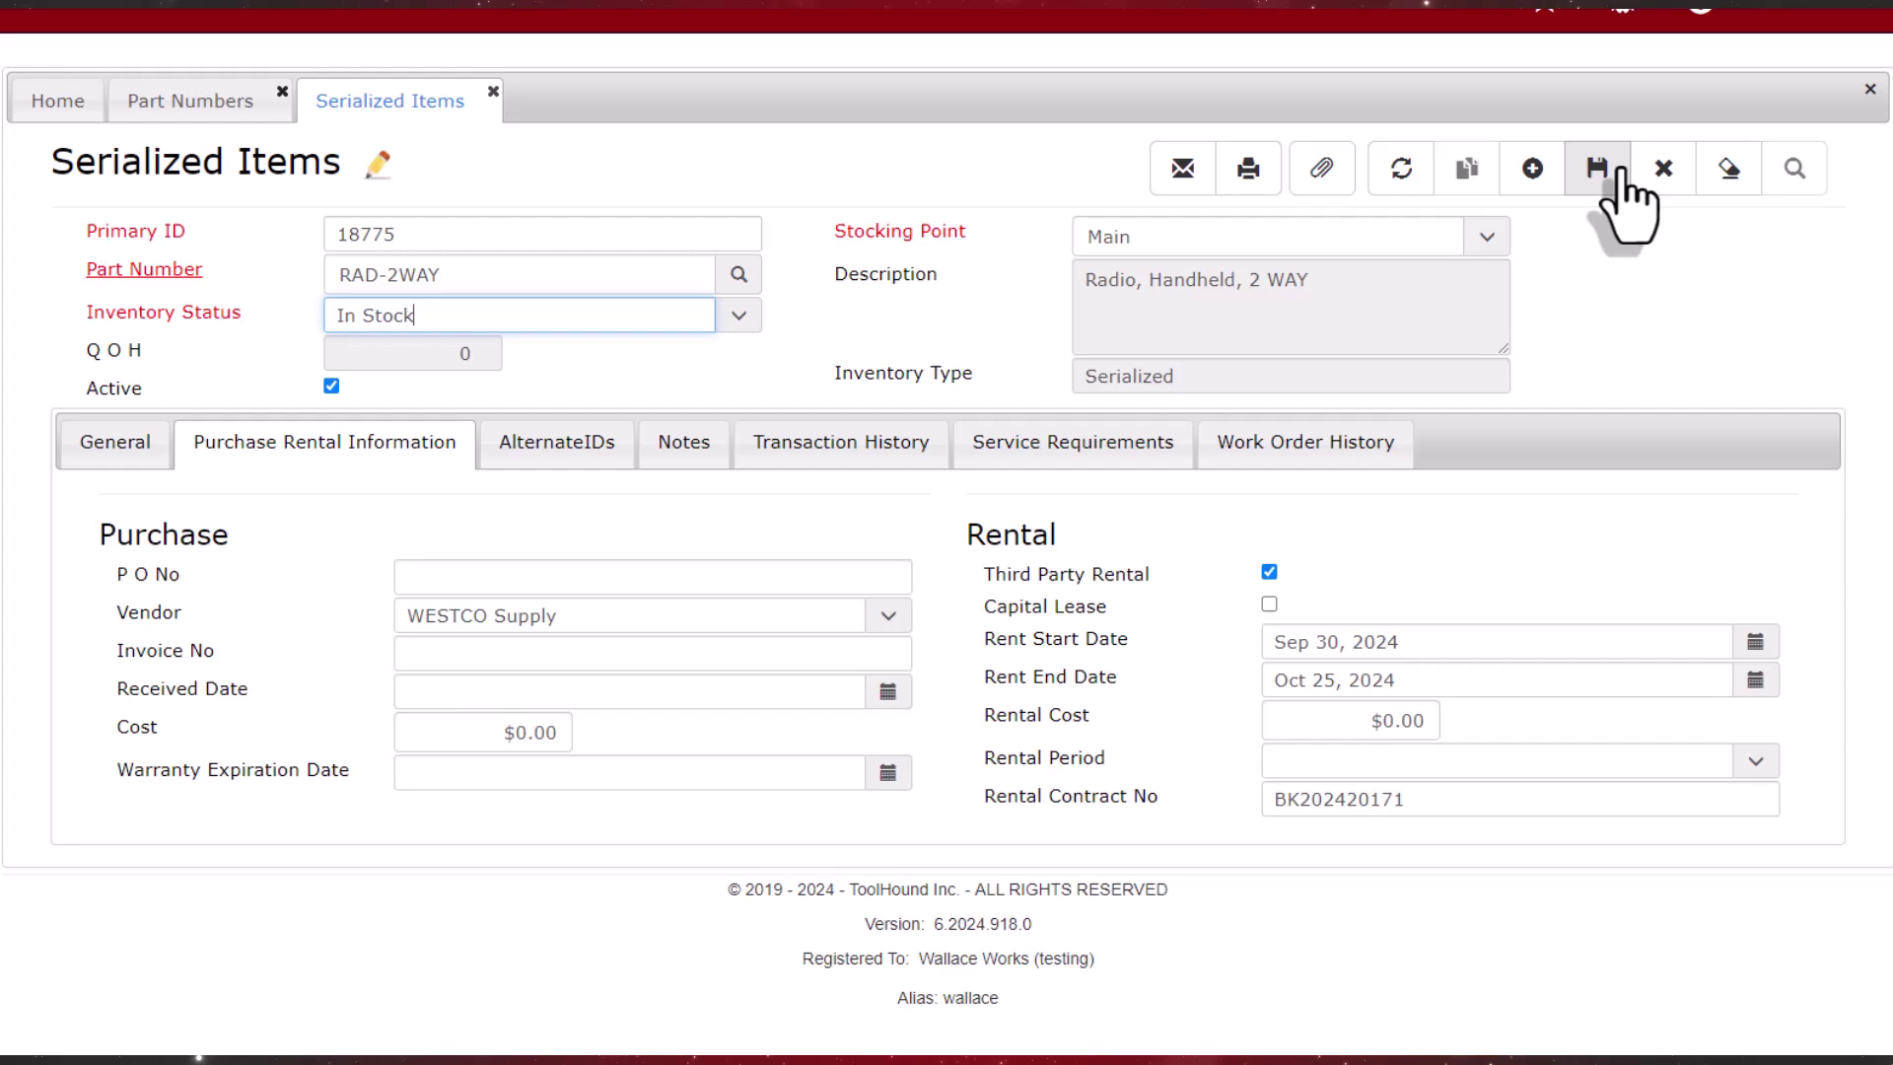
click(1468, 170)
click(382, 233)
text(187)
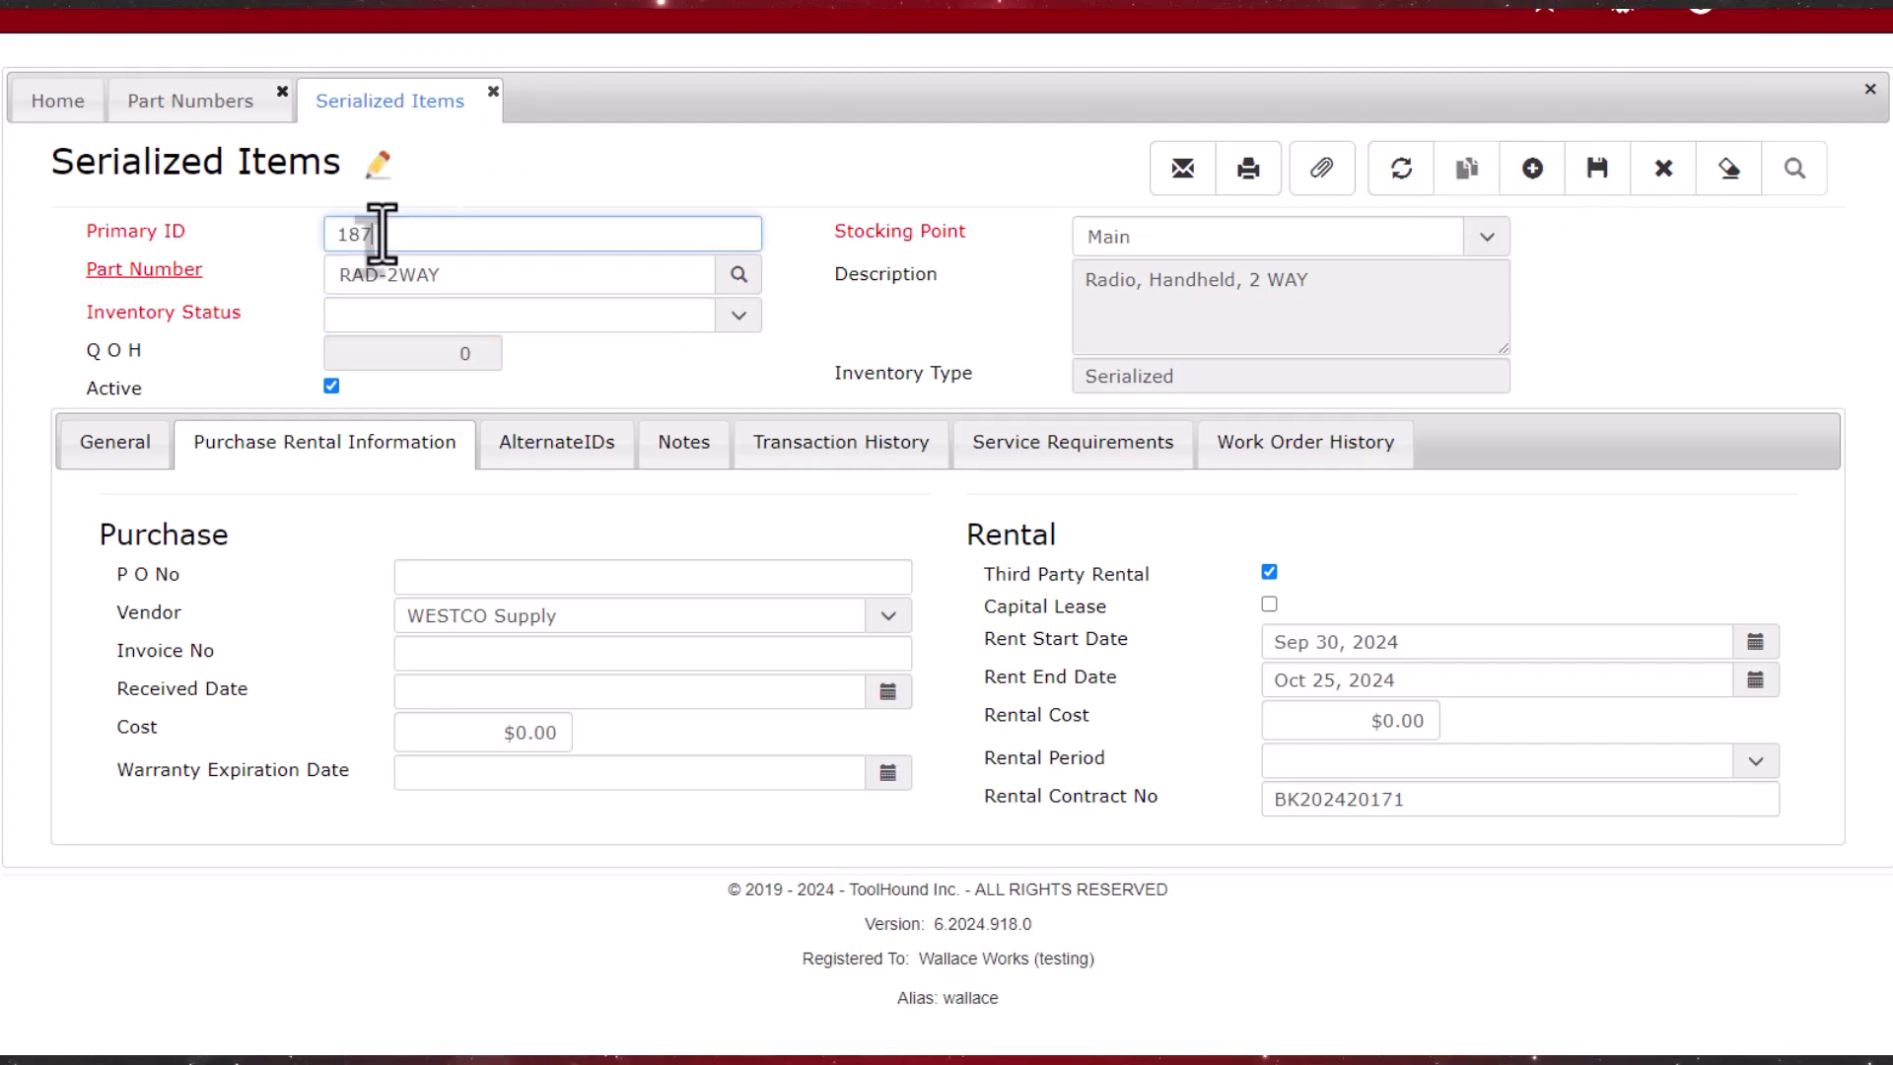
text(76)
click(739, 315)
click(737, 346)
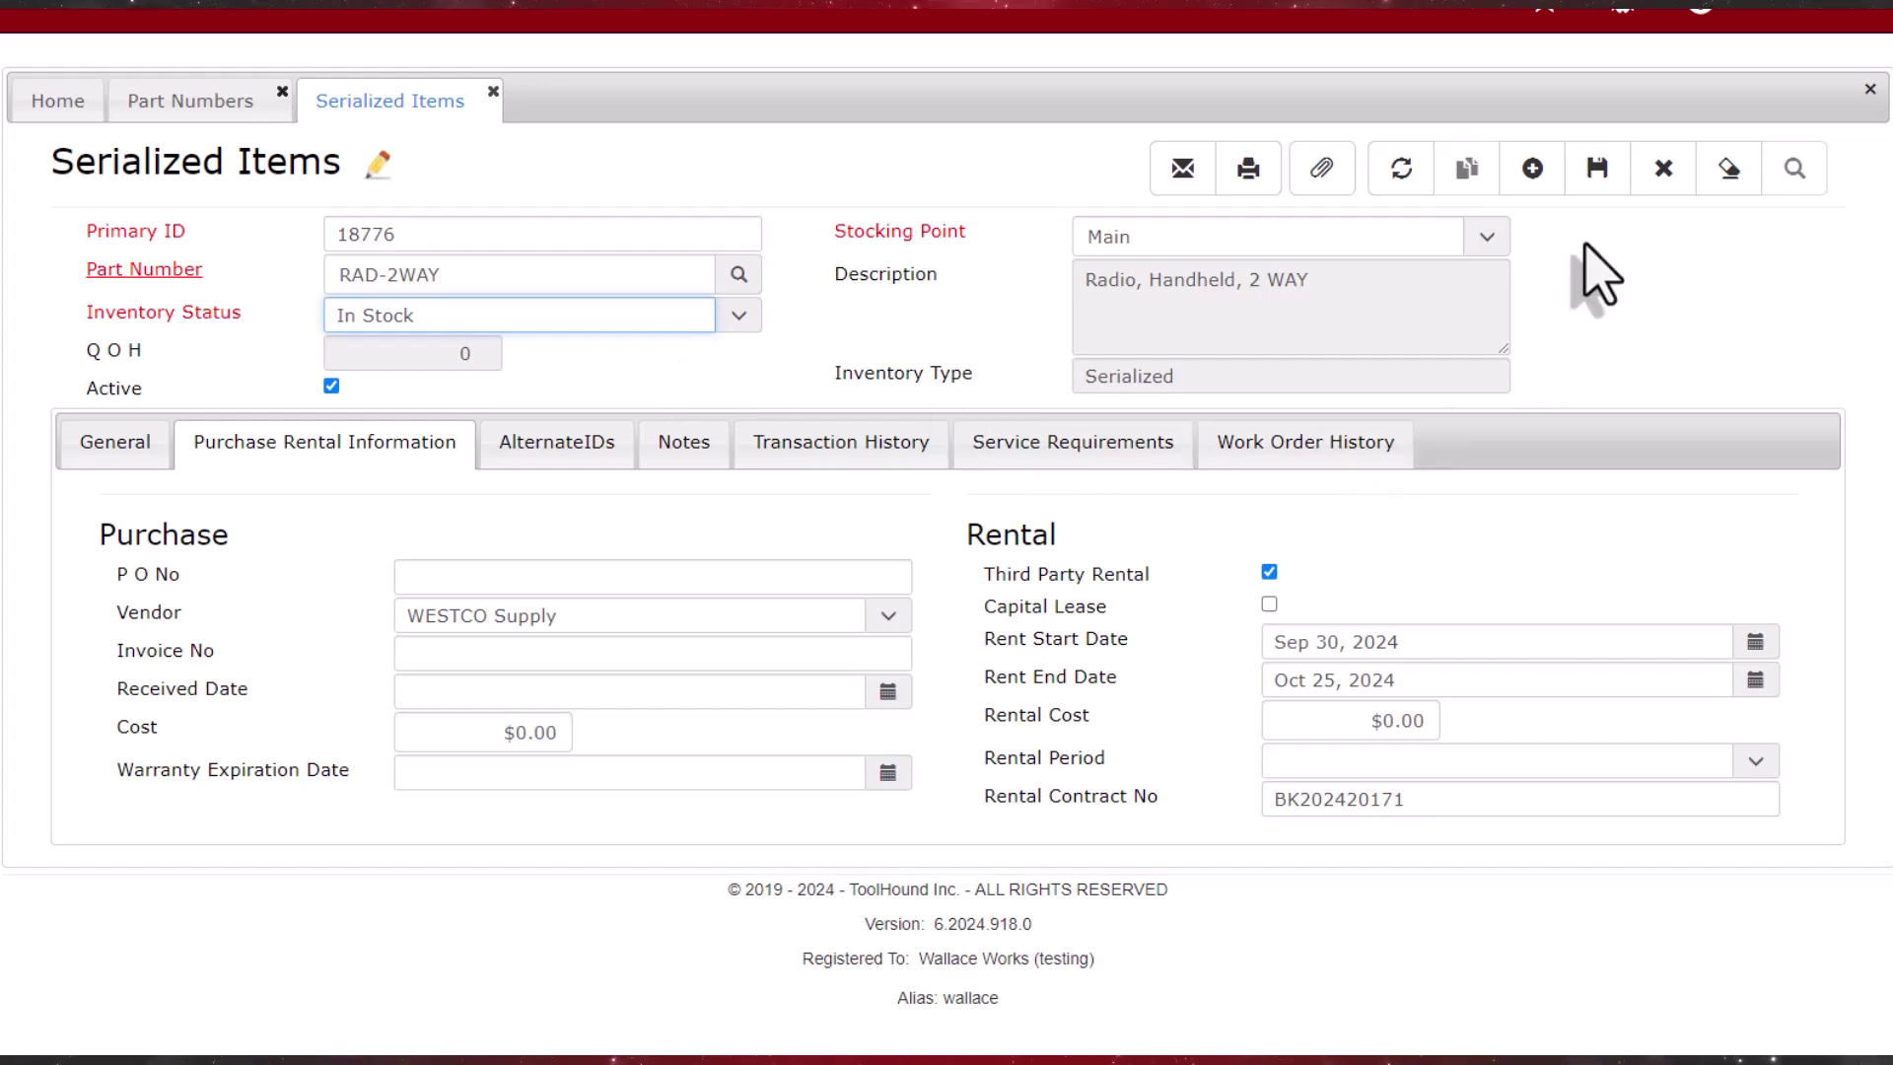
click(1597, 169)
Step: Repeat the rental item as serialized items 18777 and 18778, each set to In Stock and saved
click(1467, 169)
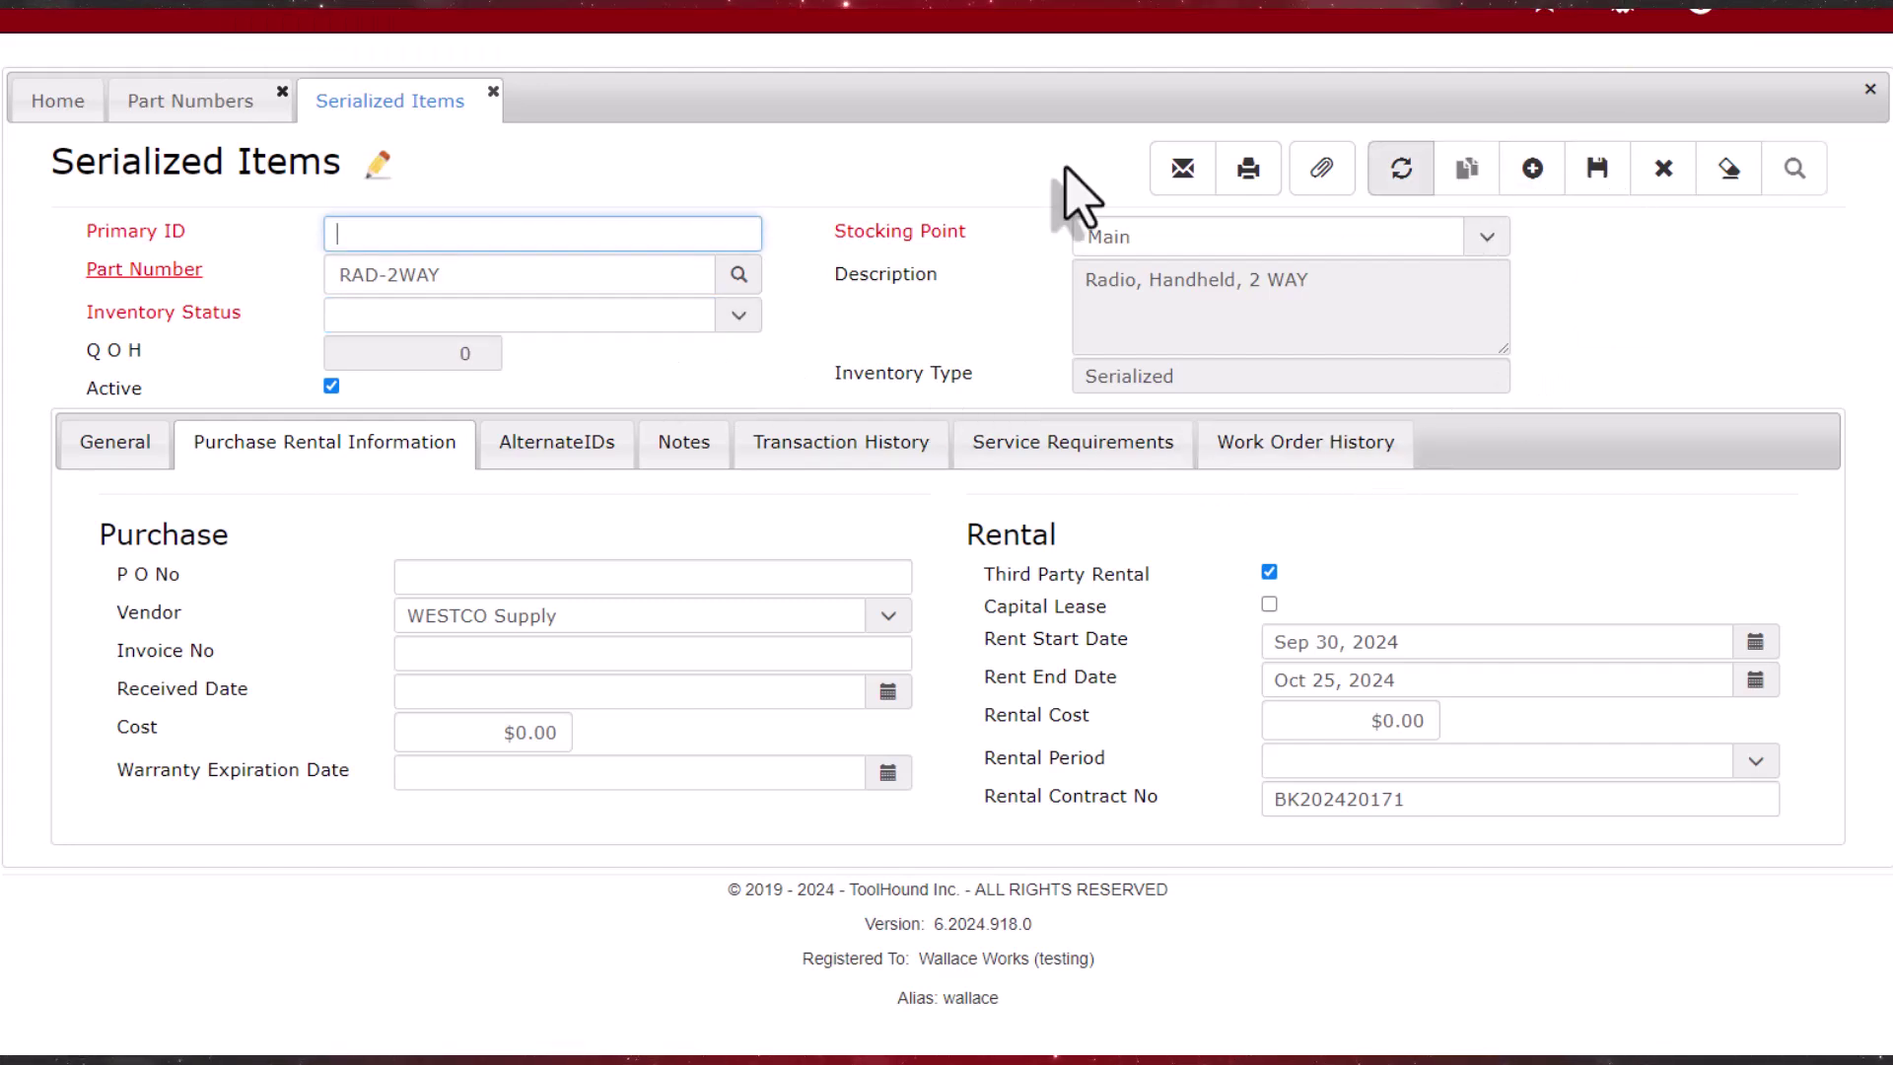
click(419, 240)
text(18777)
click(735, 318)
click(690, 347)
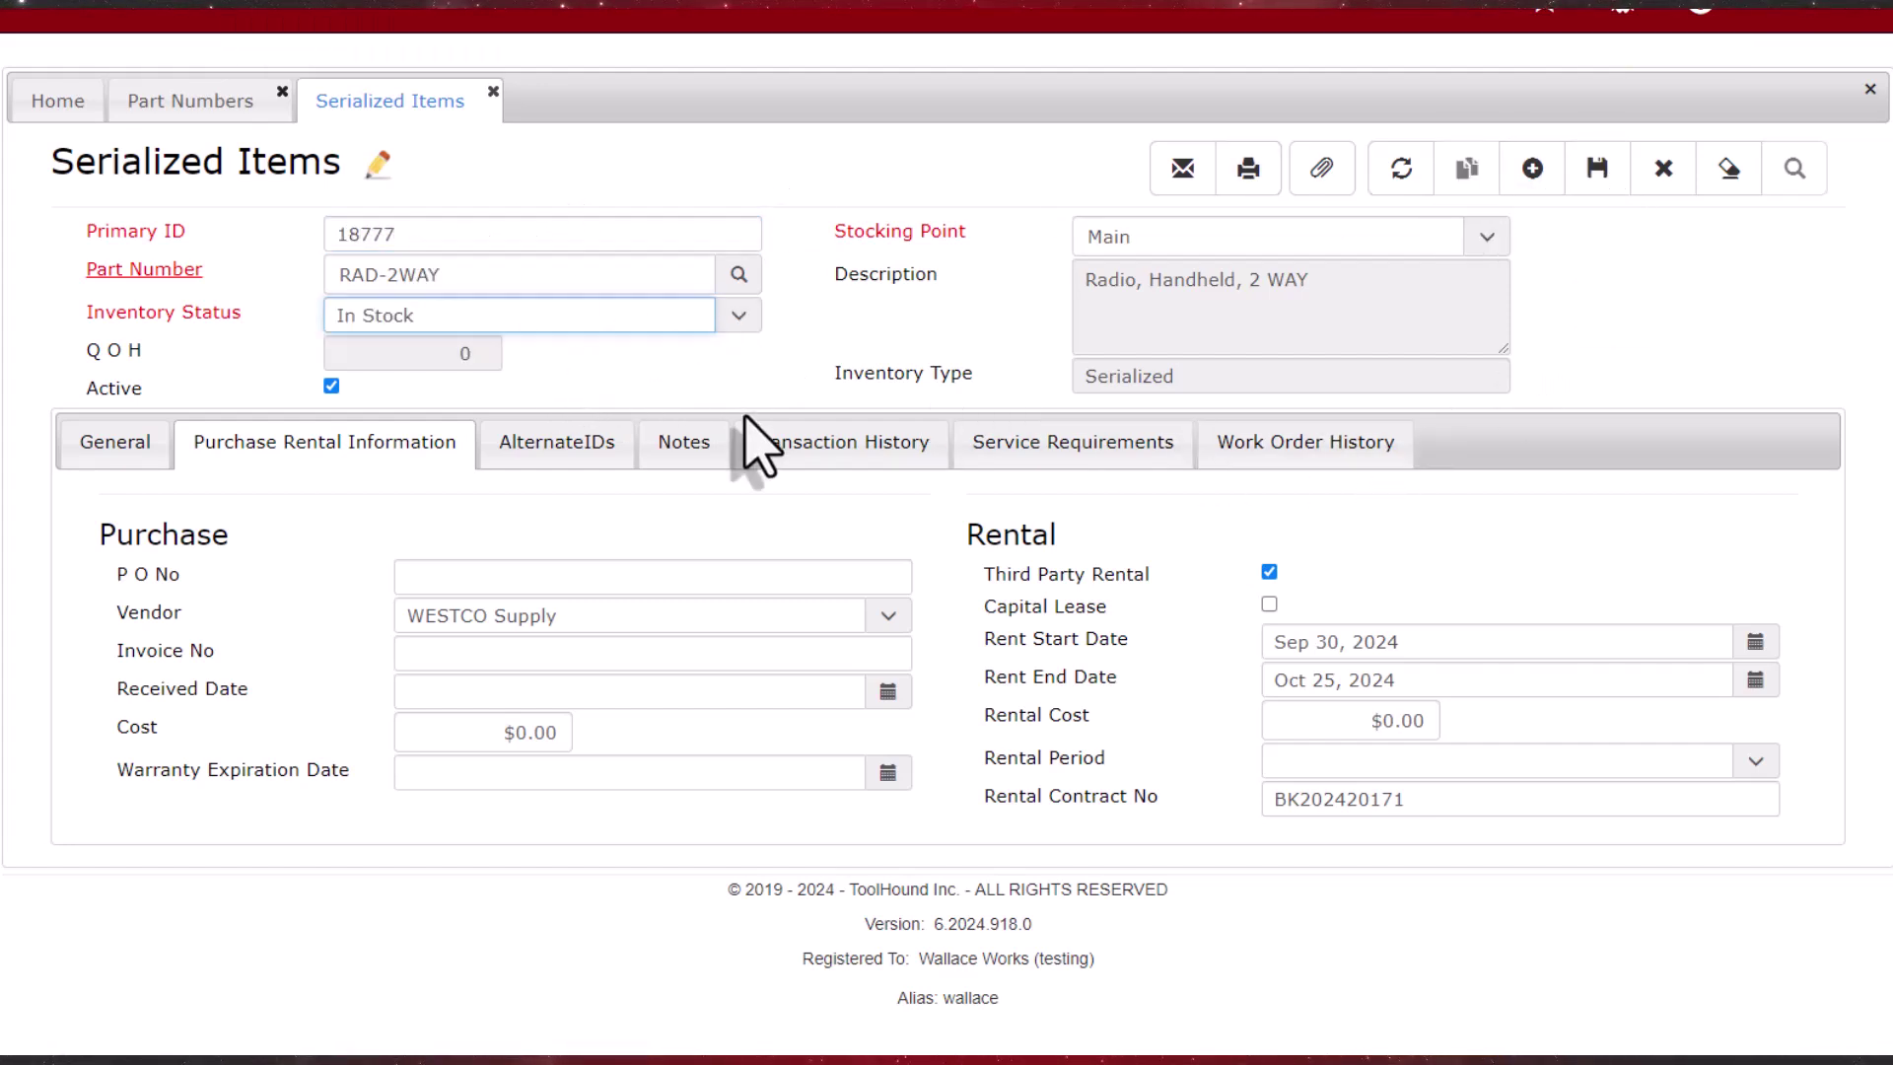
click(1596, 169)
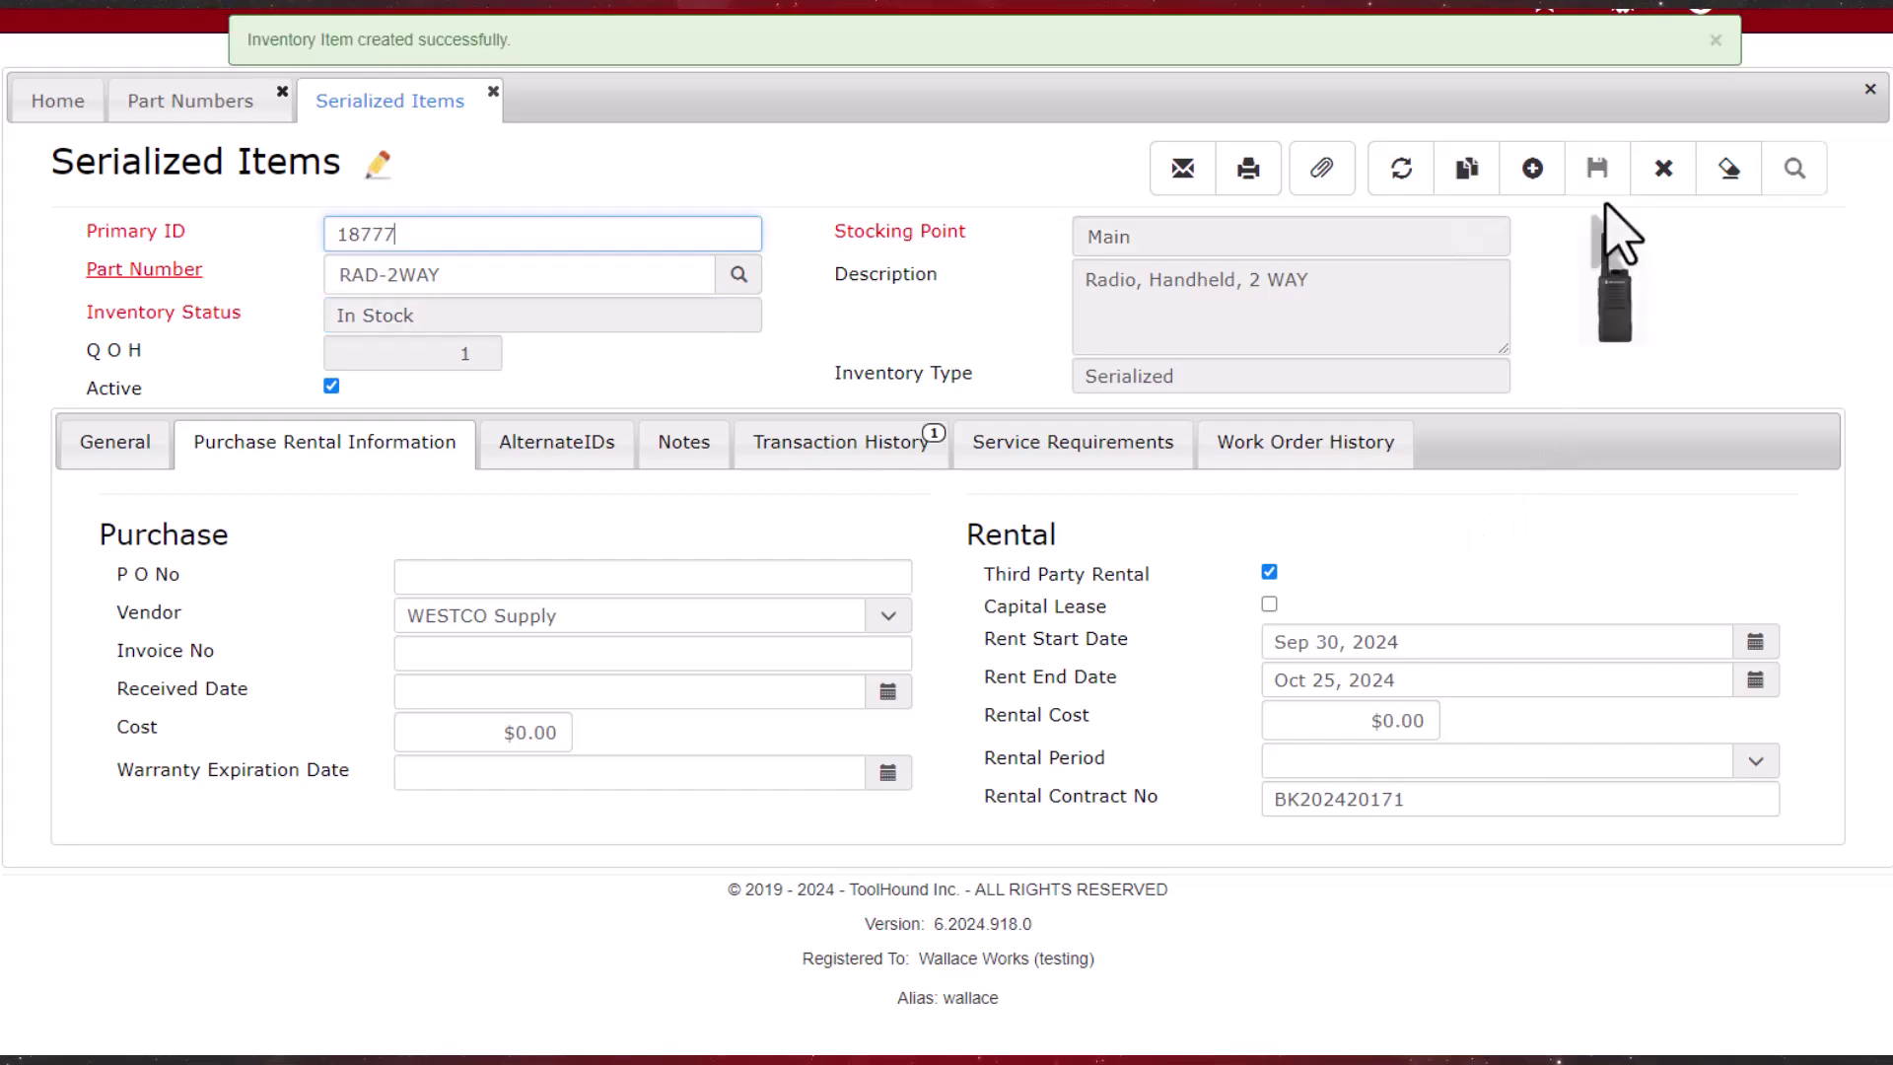
click(1467, 170)
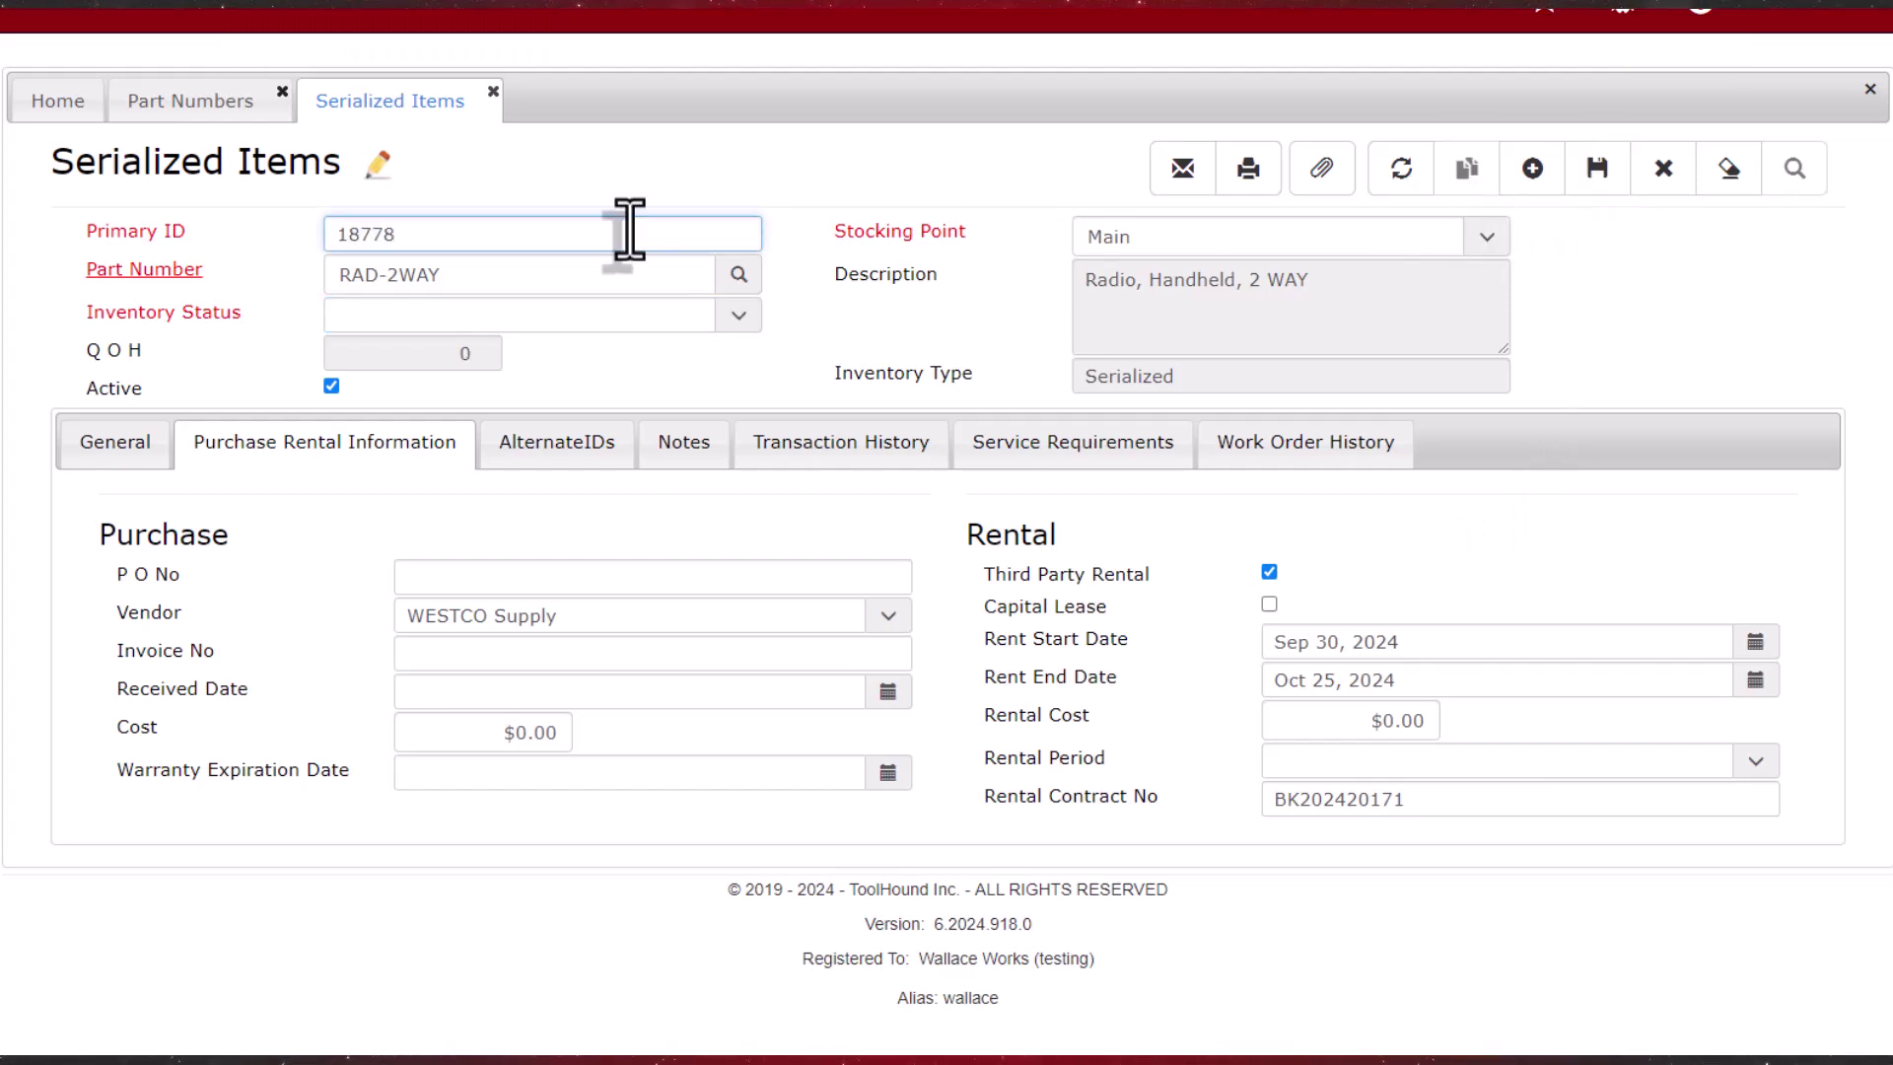
click(629, 230)
text(18778)
click(690, 315)
click(690, 347)
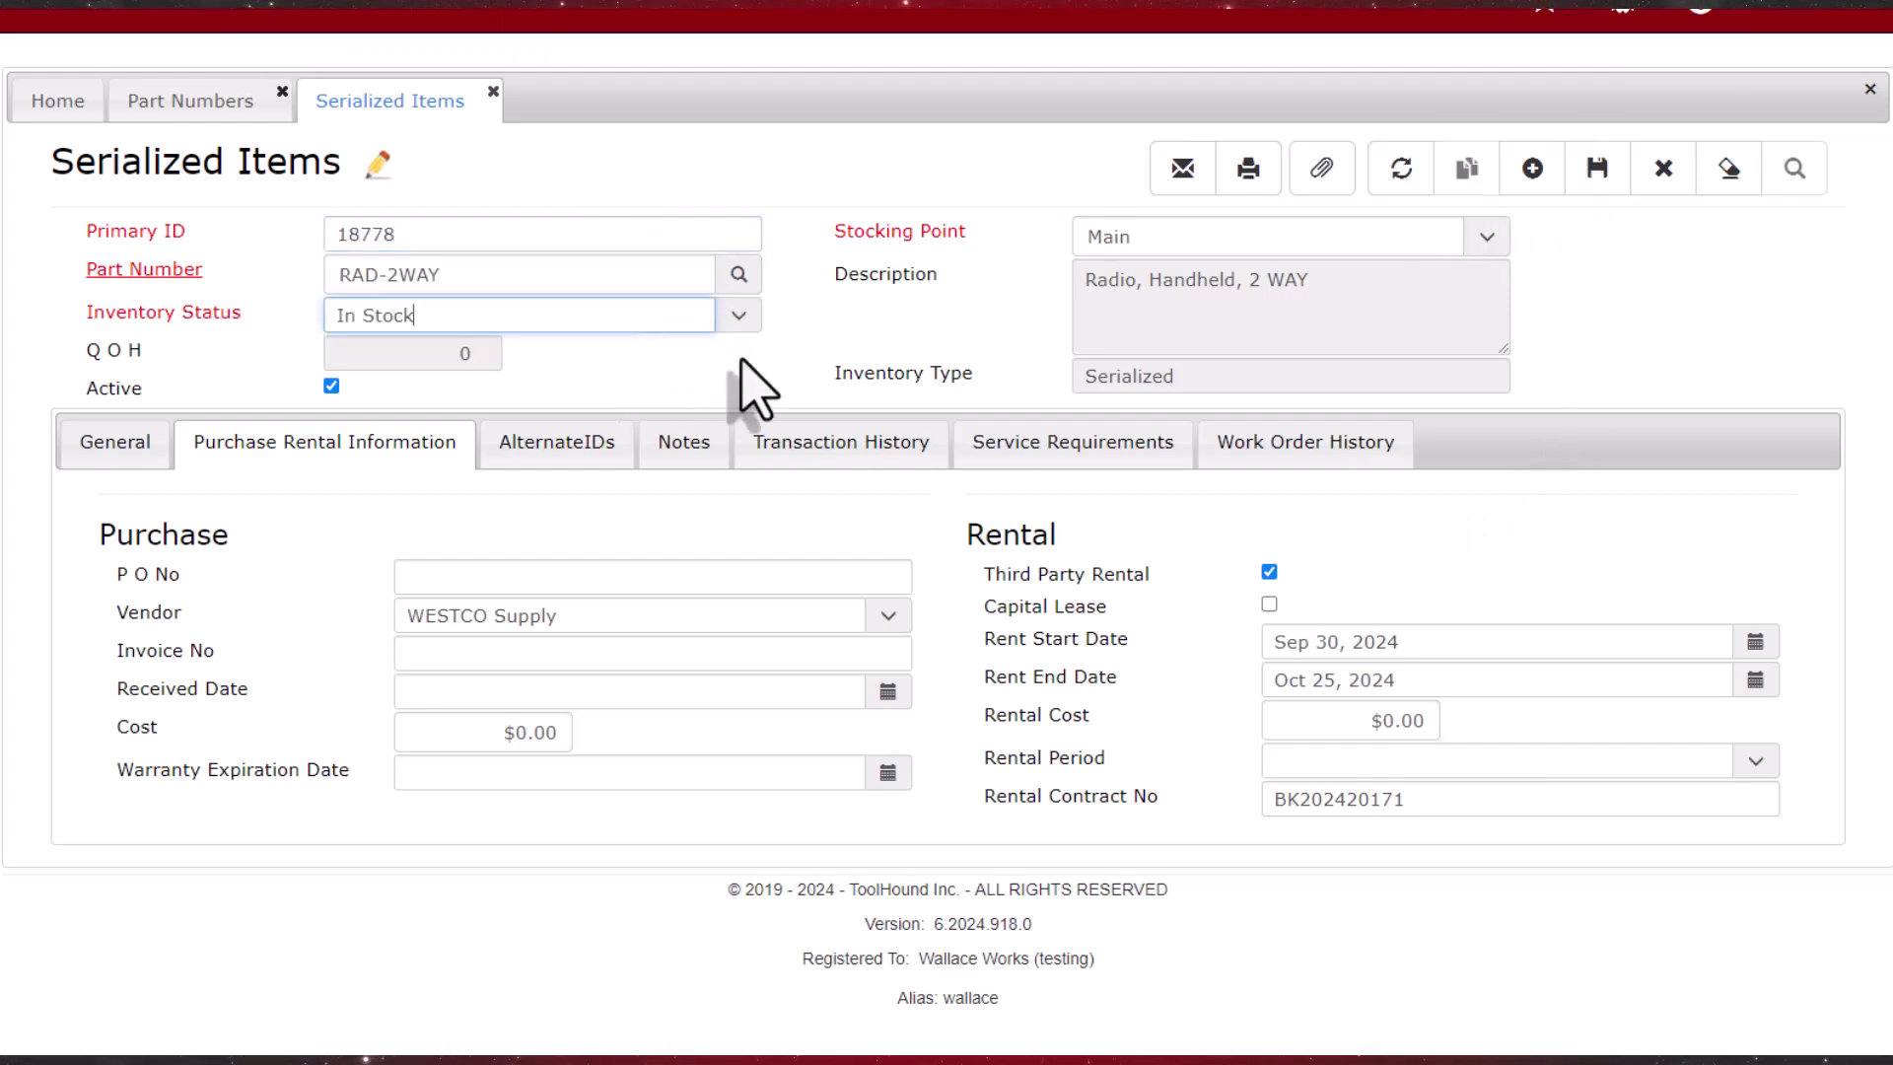
click(1604, 187)
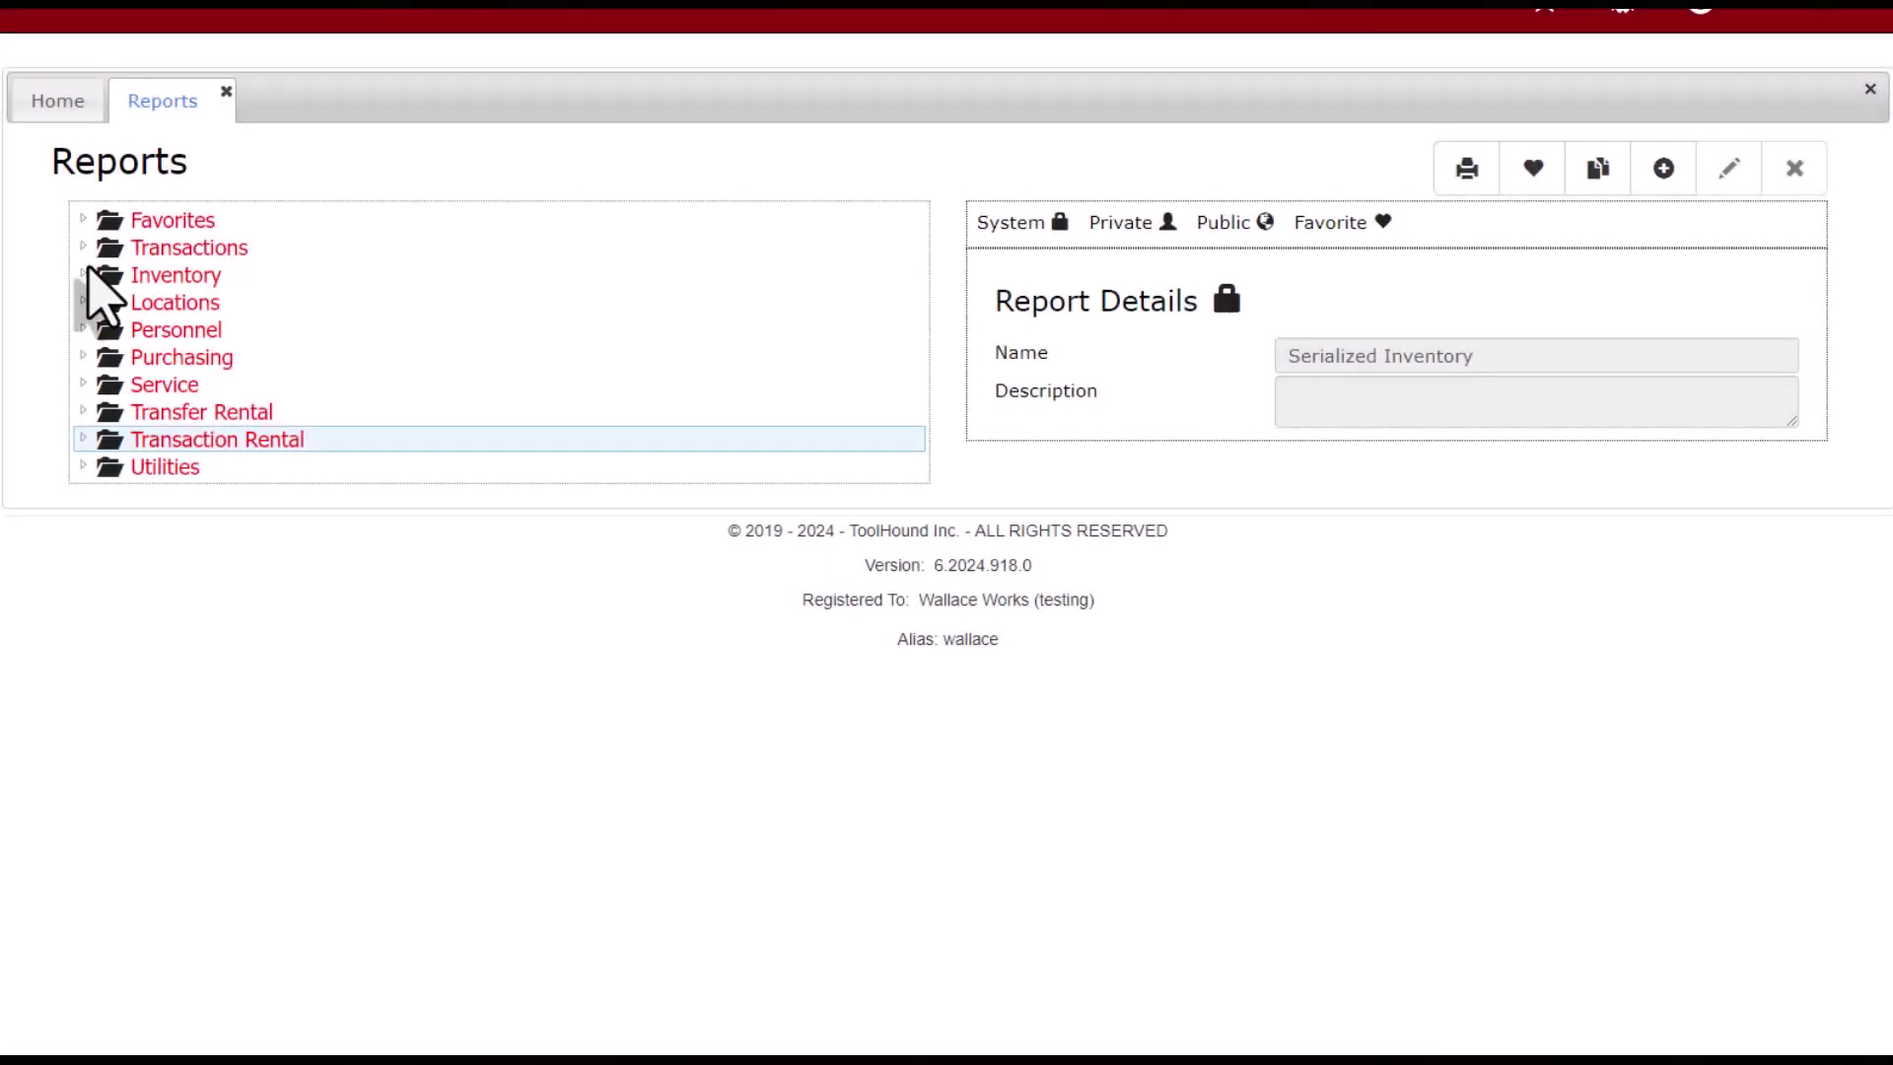
Step: Open the Serialized Inventory report under Inventory with stocking point Main, showing Advanced Filter
click(227, 278)
scroll(474, 779, down, 5)
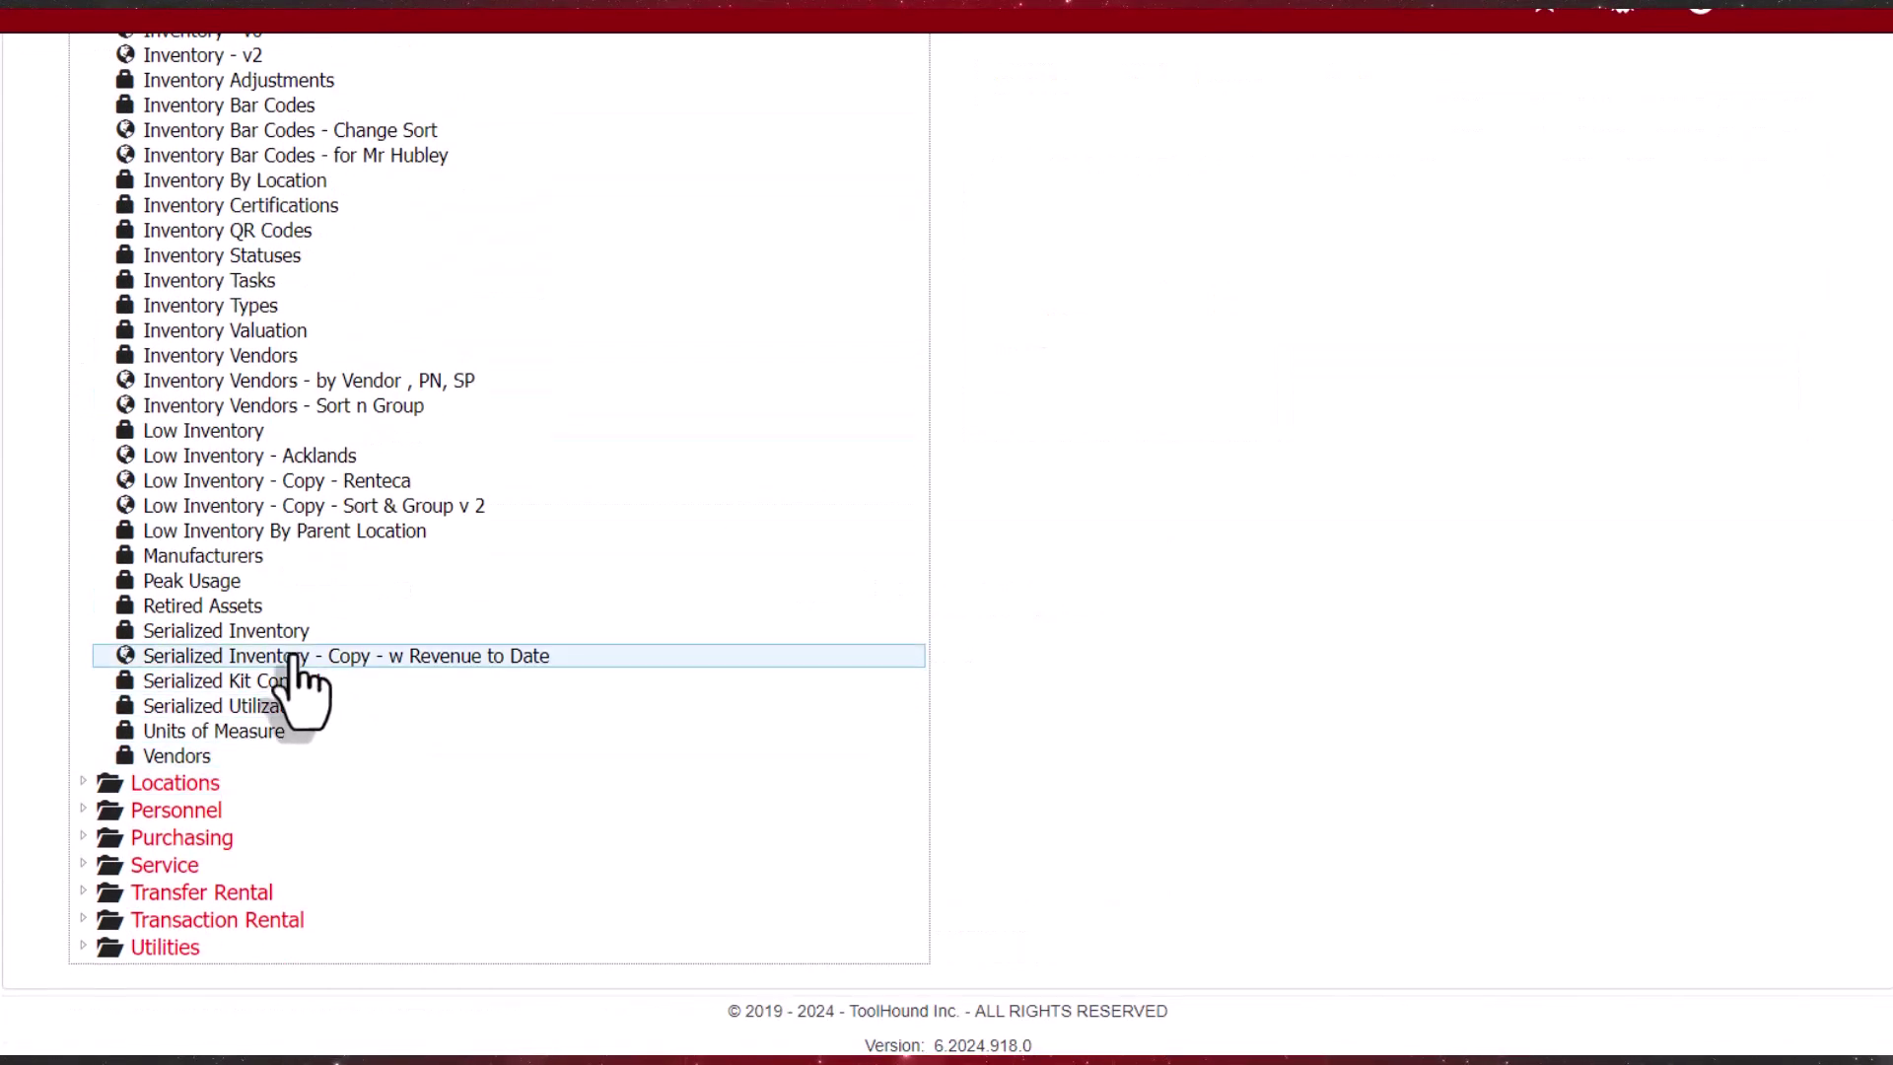
click(278, 632)
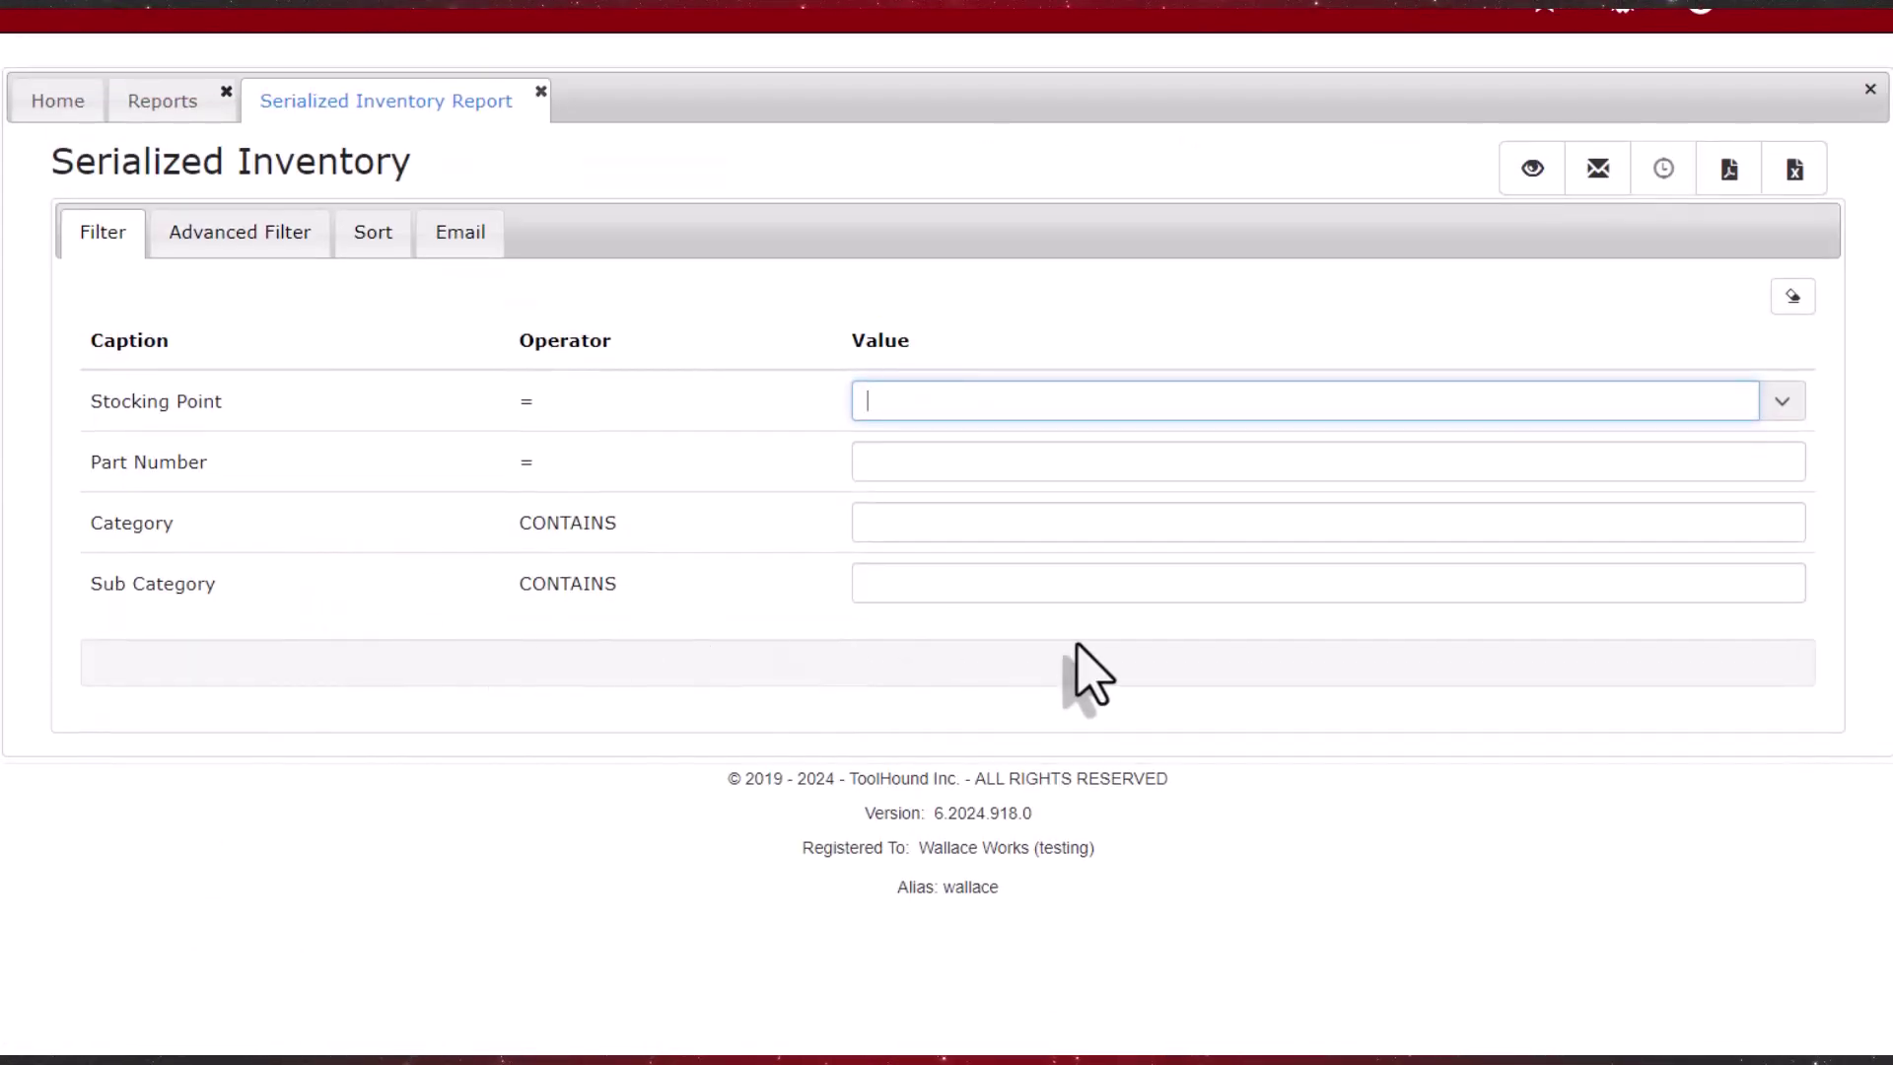
click(1782, 400)
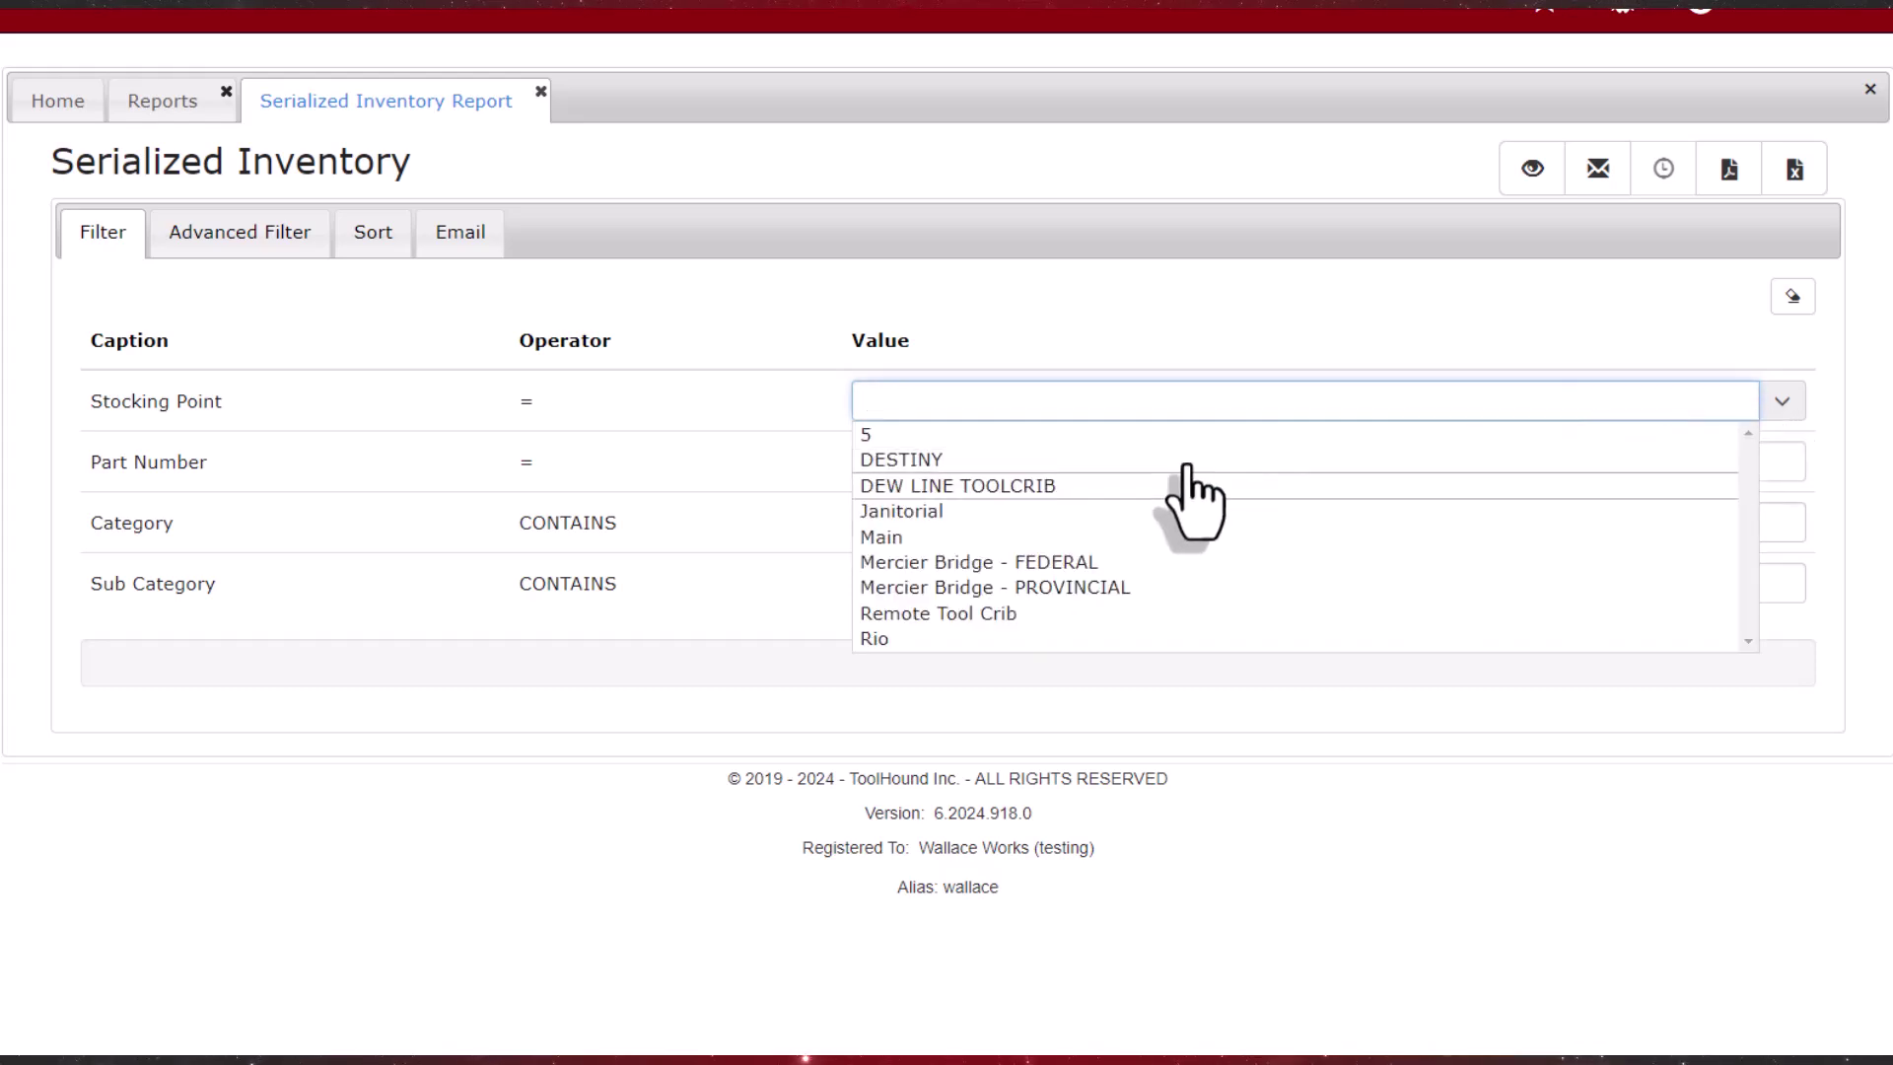
click(876, 538)
click(193, 237)
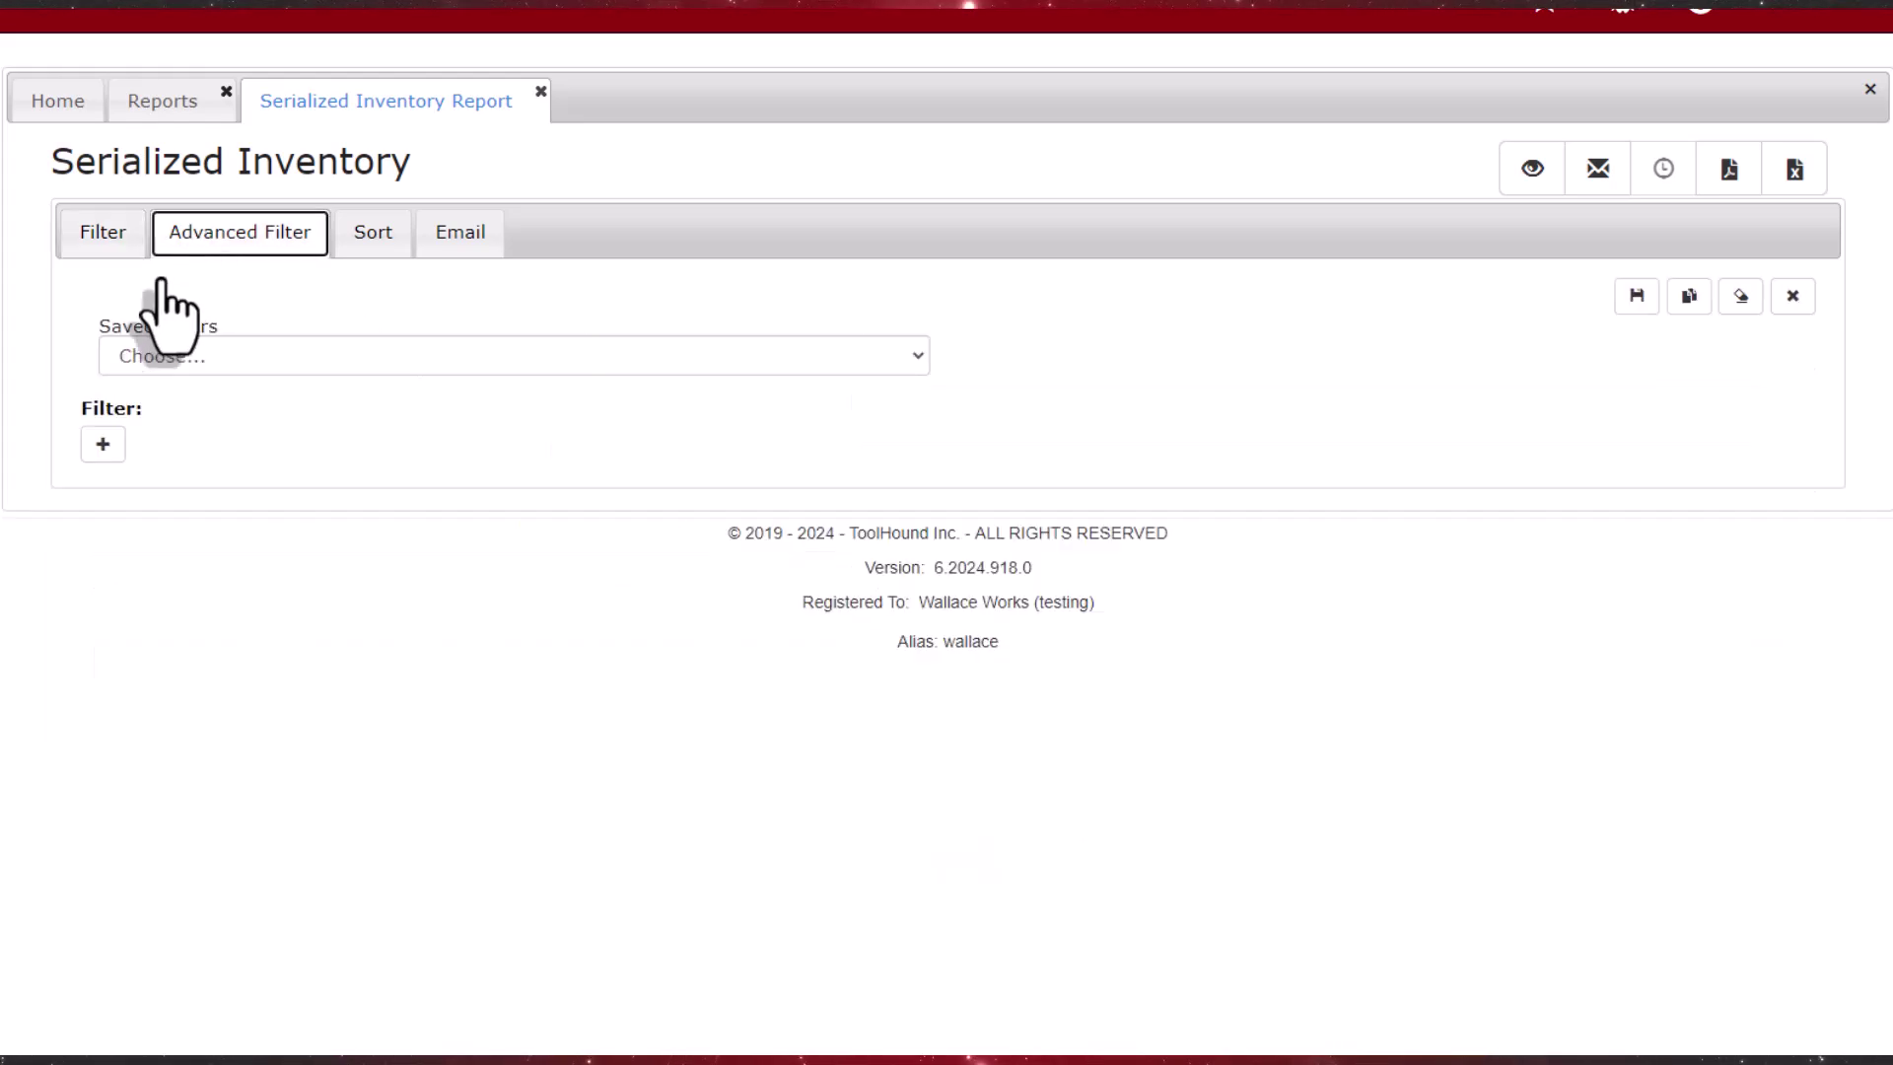
Step: Add an advanced filter row Rental Contract No = BK202420171
click(102, 446)
click(464, 499)
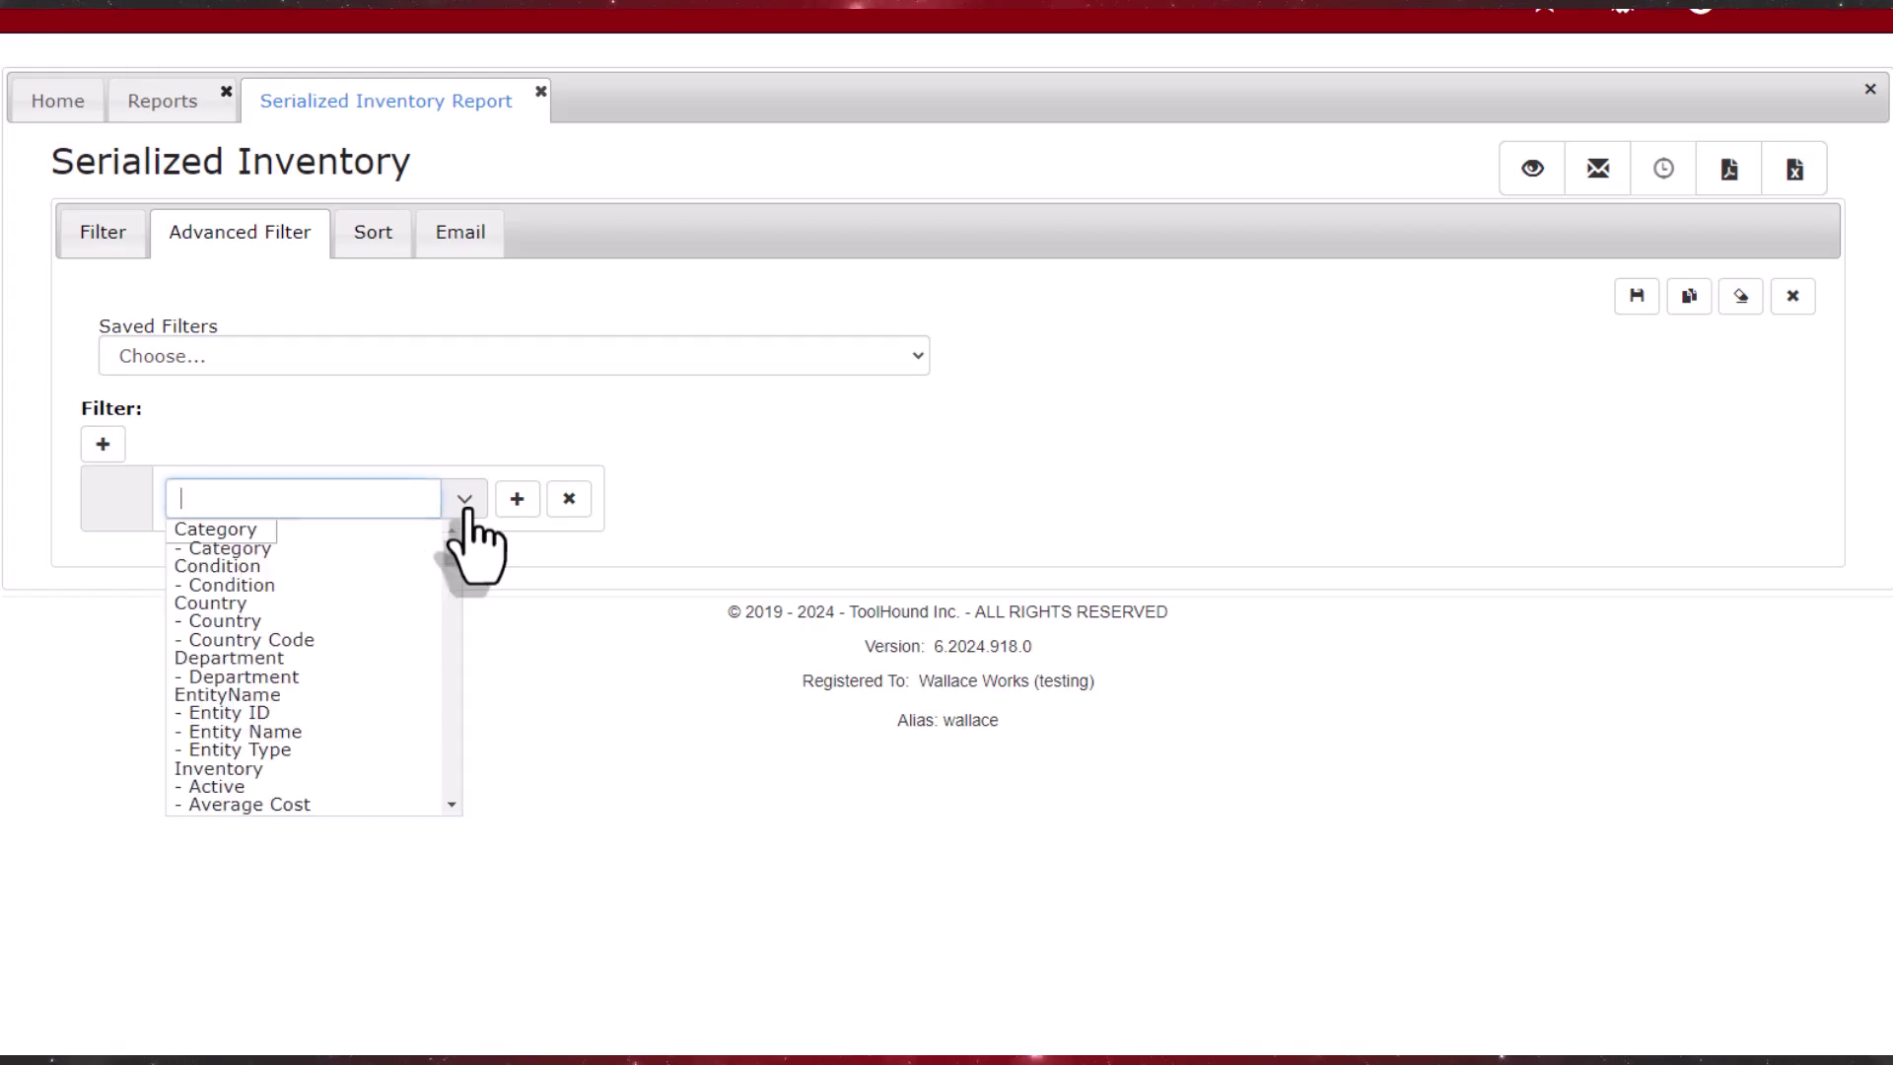
drag(454, 544, 452, 668)
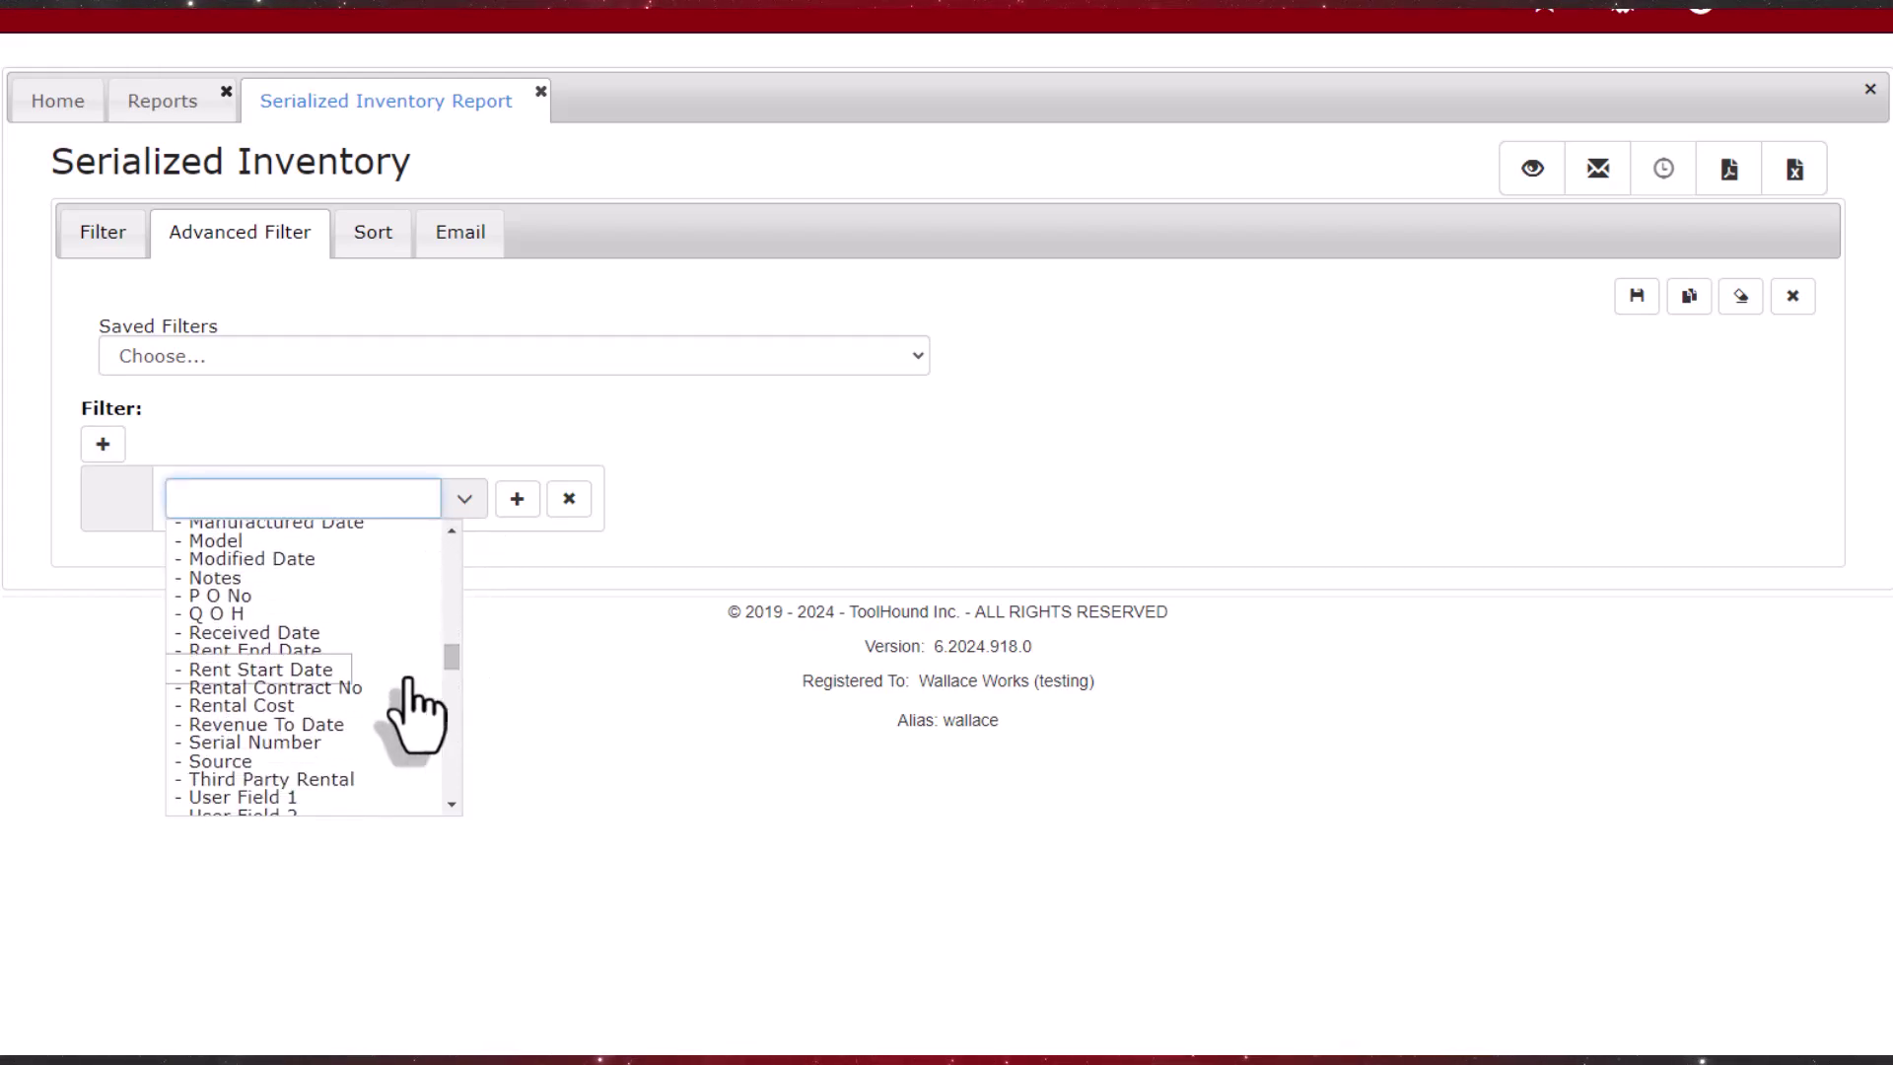
click(379, 689)
click(594, 501)
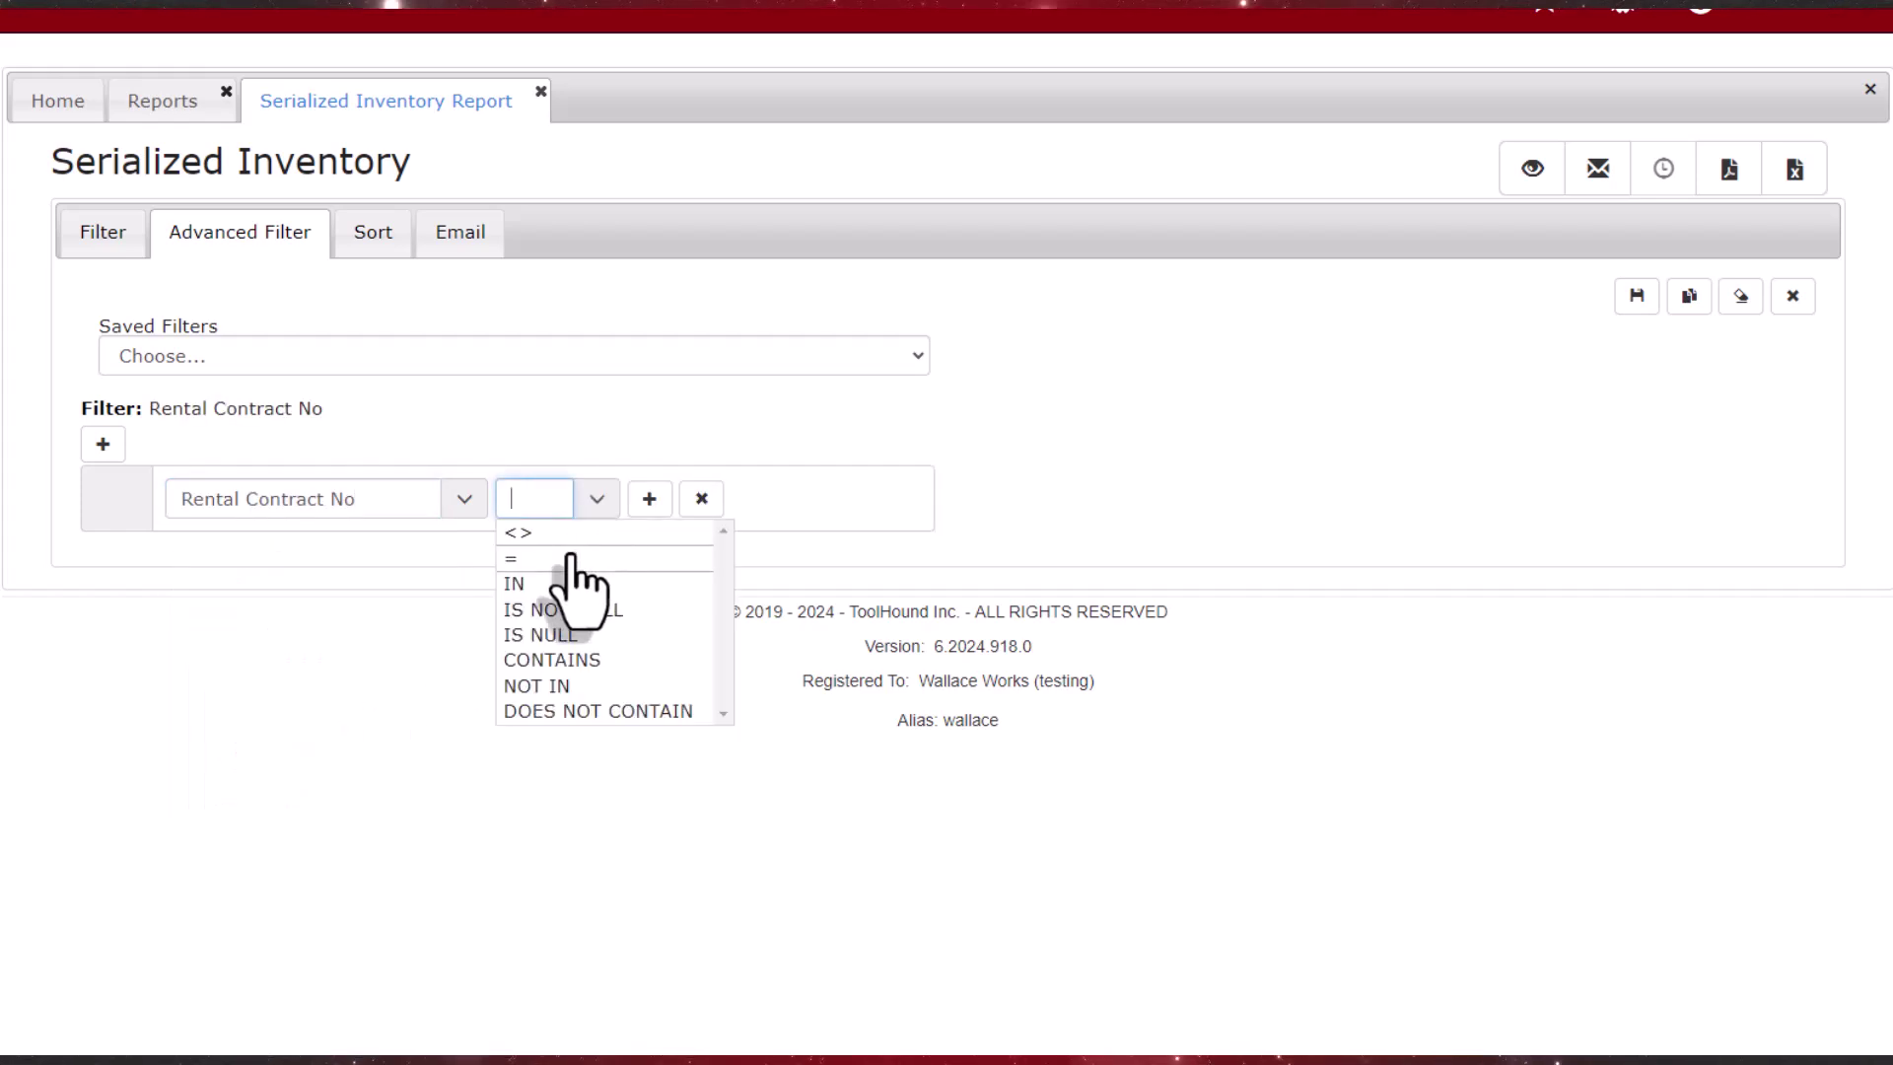
click(571, 558)
click(900, 518)
text(BK202420171)
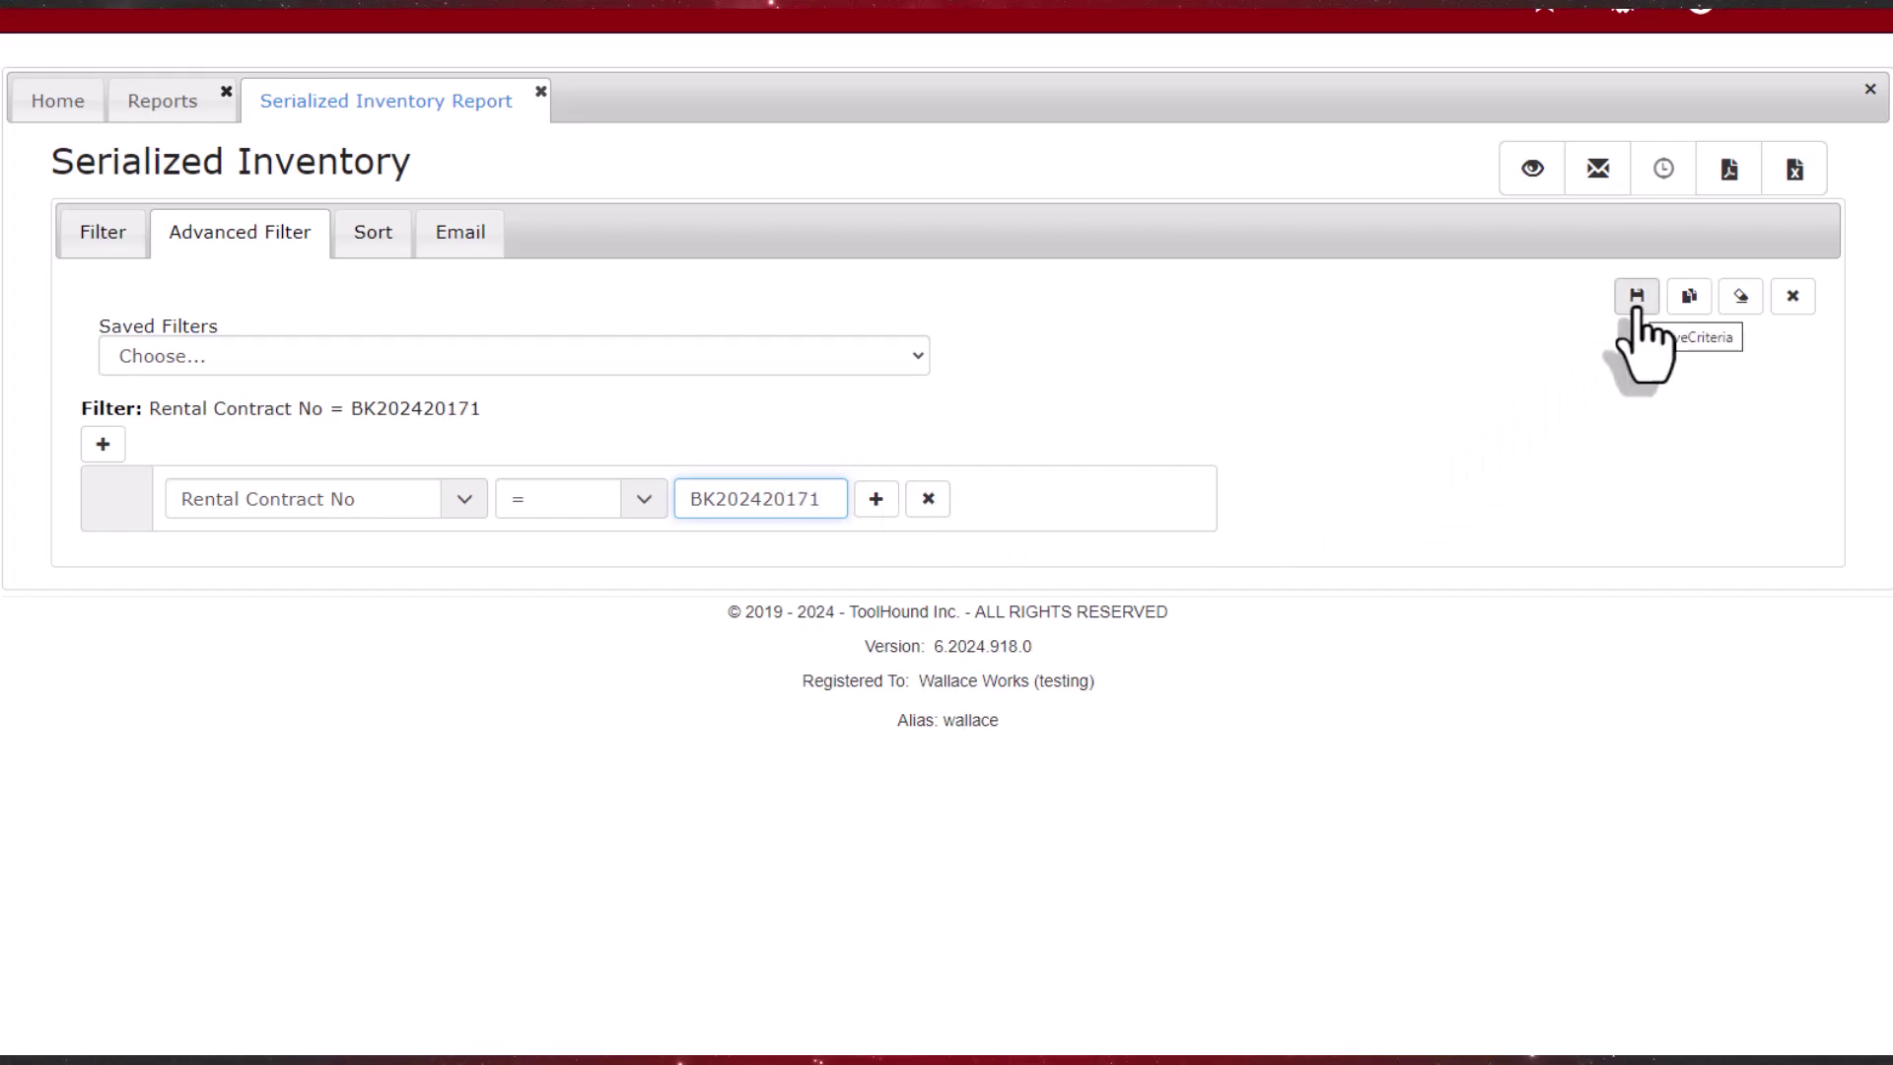
Step: Save the filter as criteria named 'Rental Contract BK202420171'
click(1636, 300)
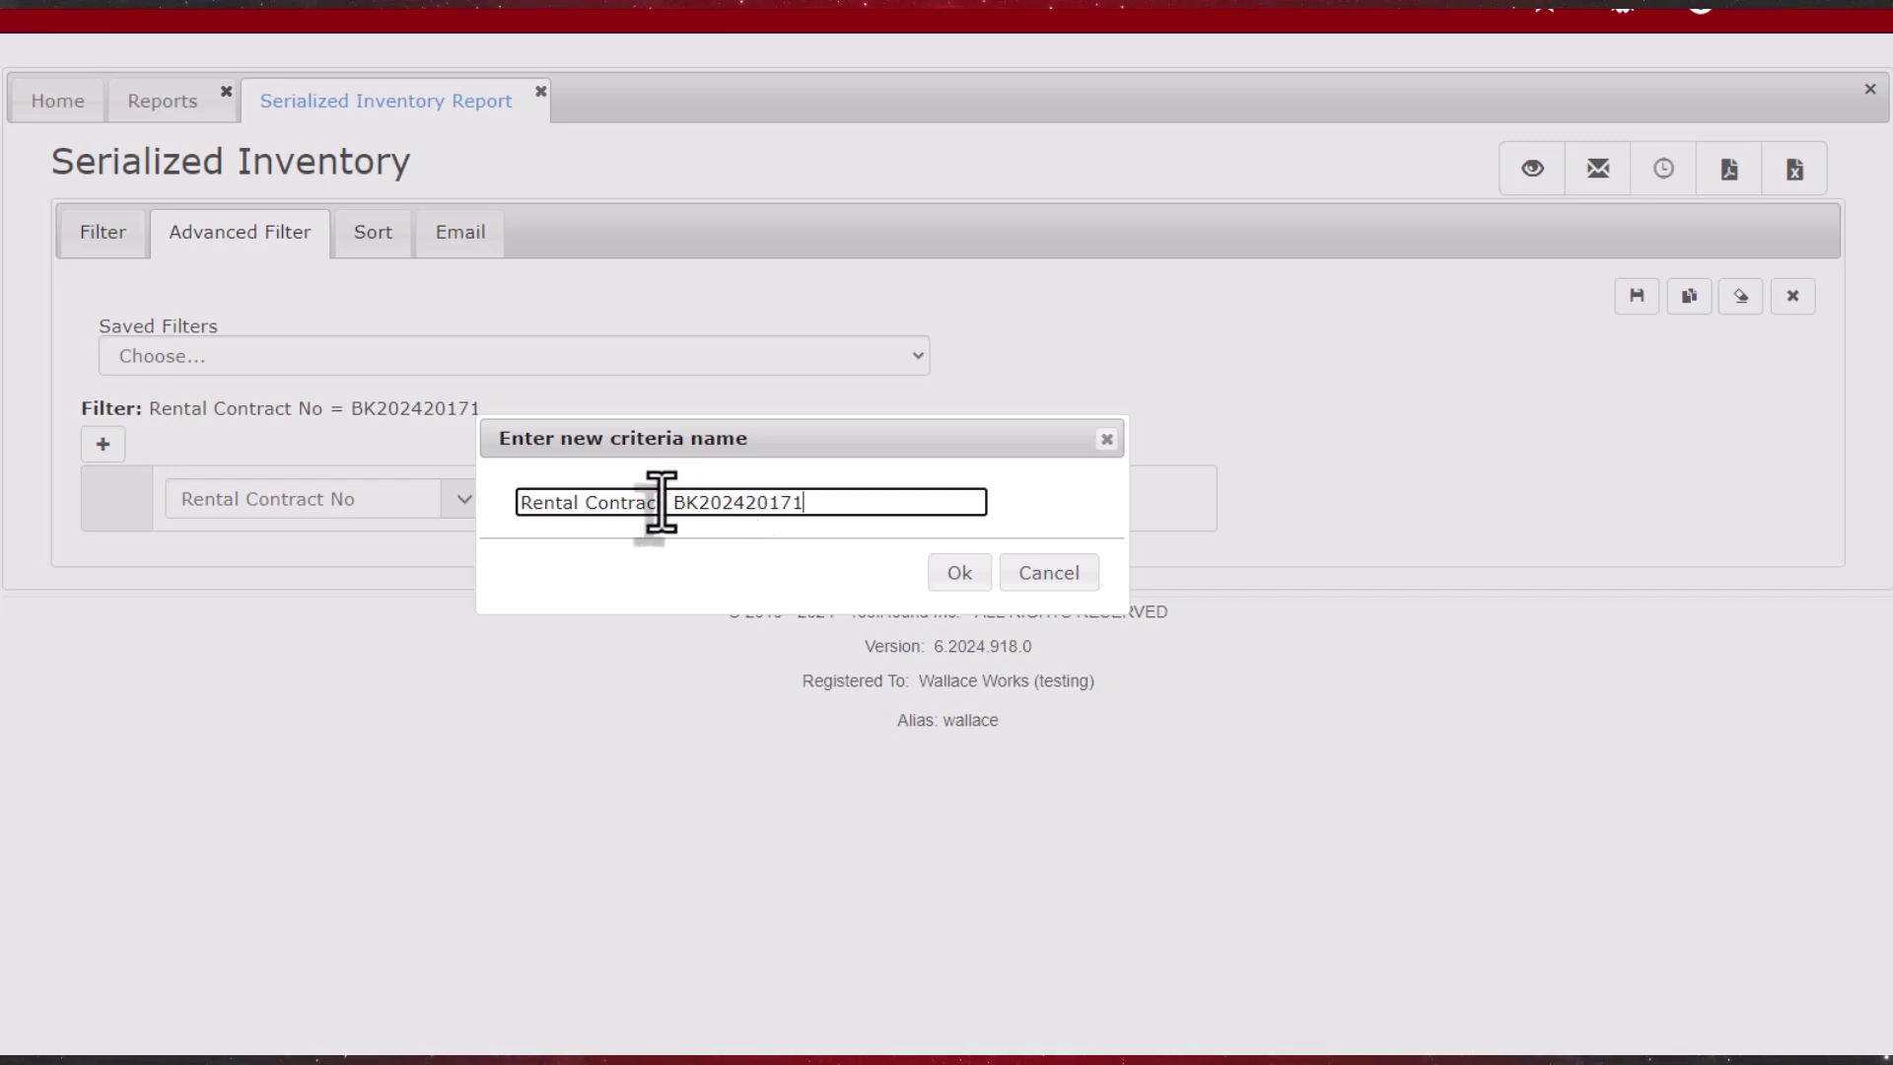
click(959, 573)
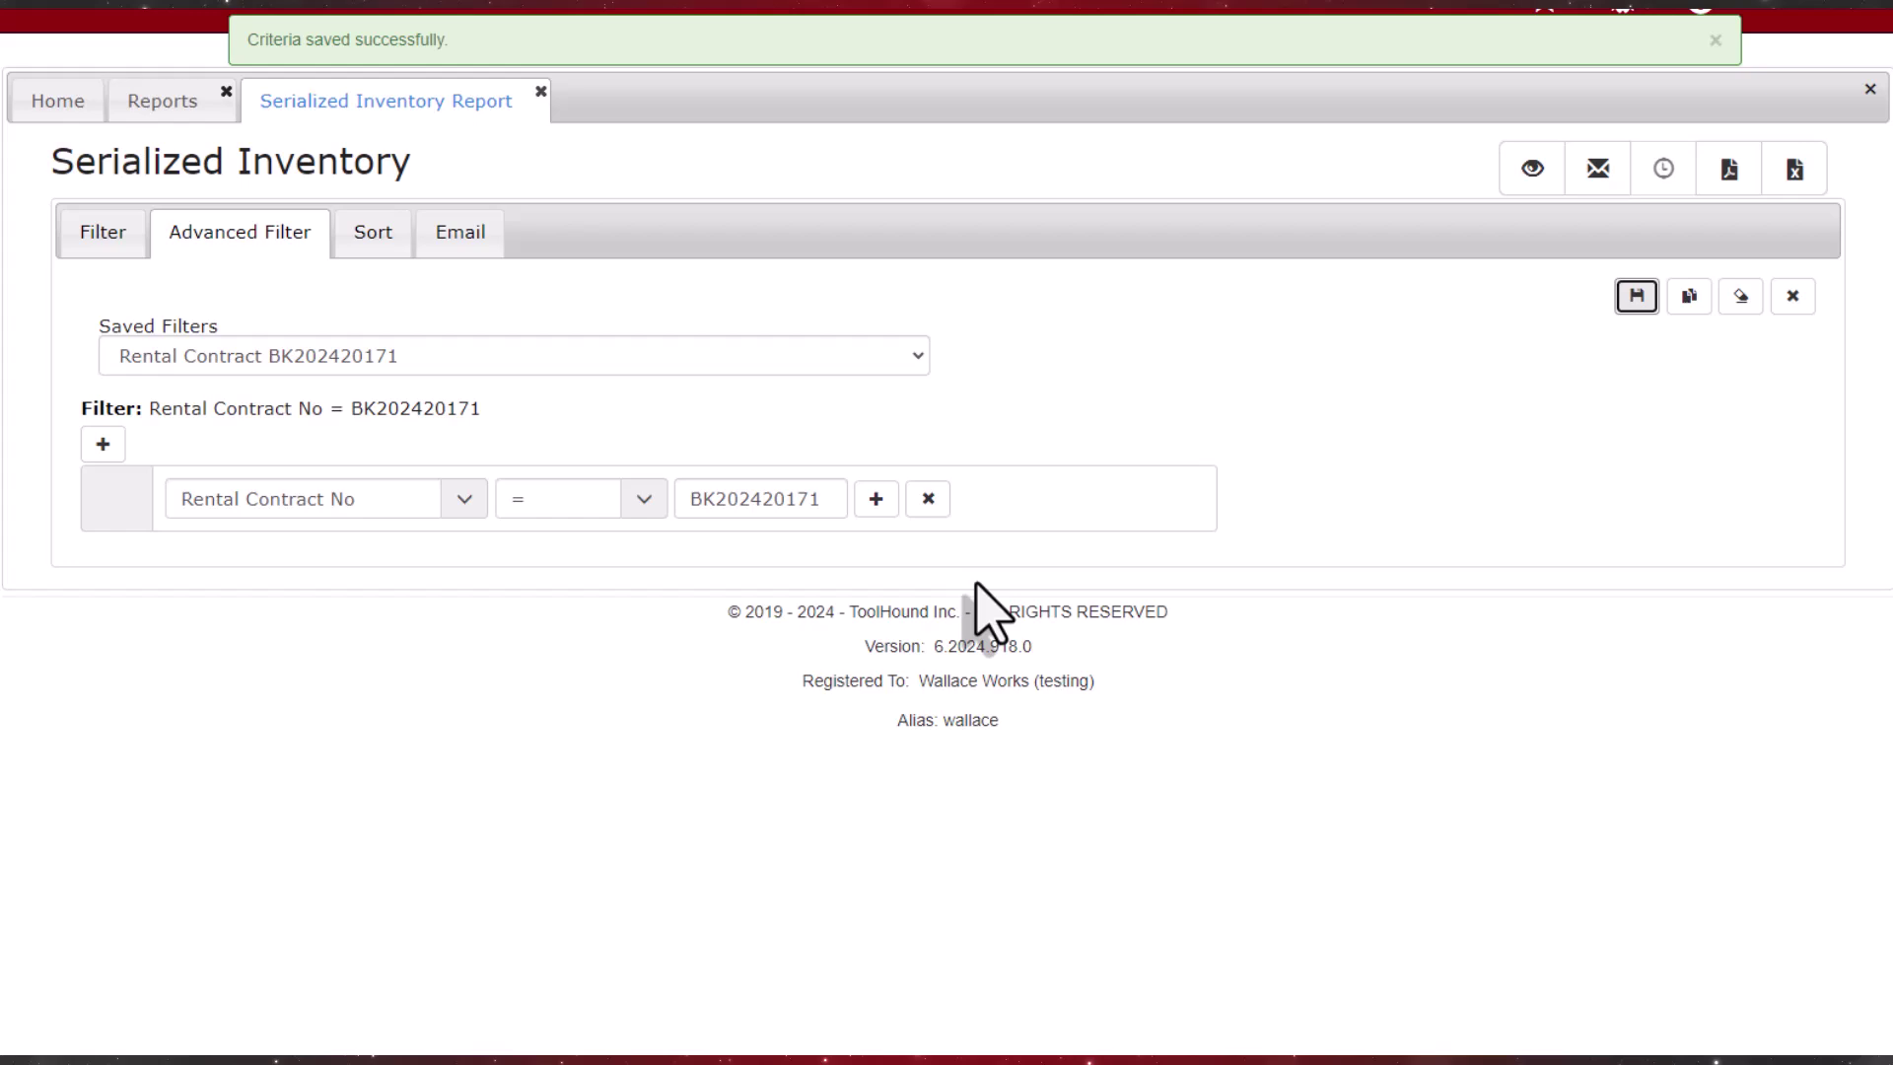
click(476, 243)
Step: Add the recipient's e-mail address to the report's PDF email recipient list
click(1331, 486)
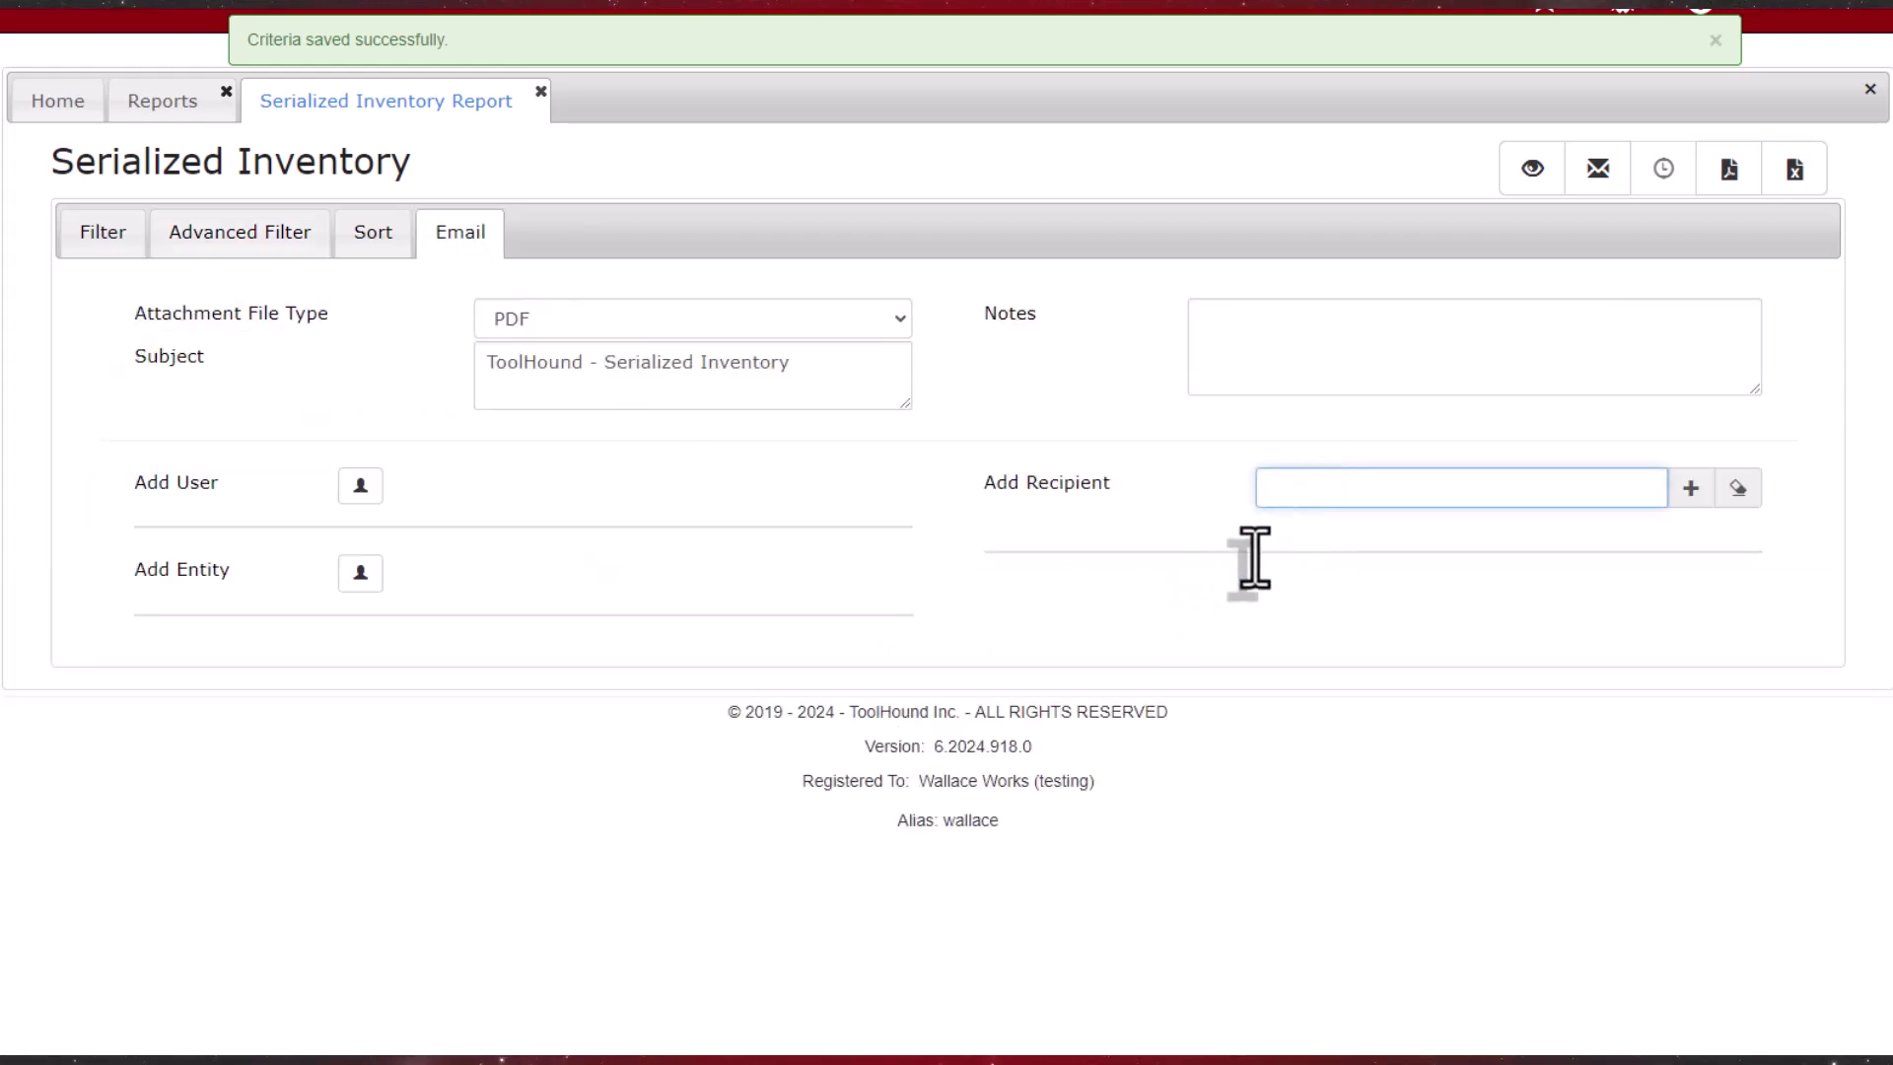
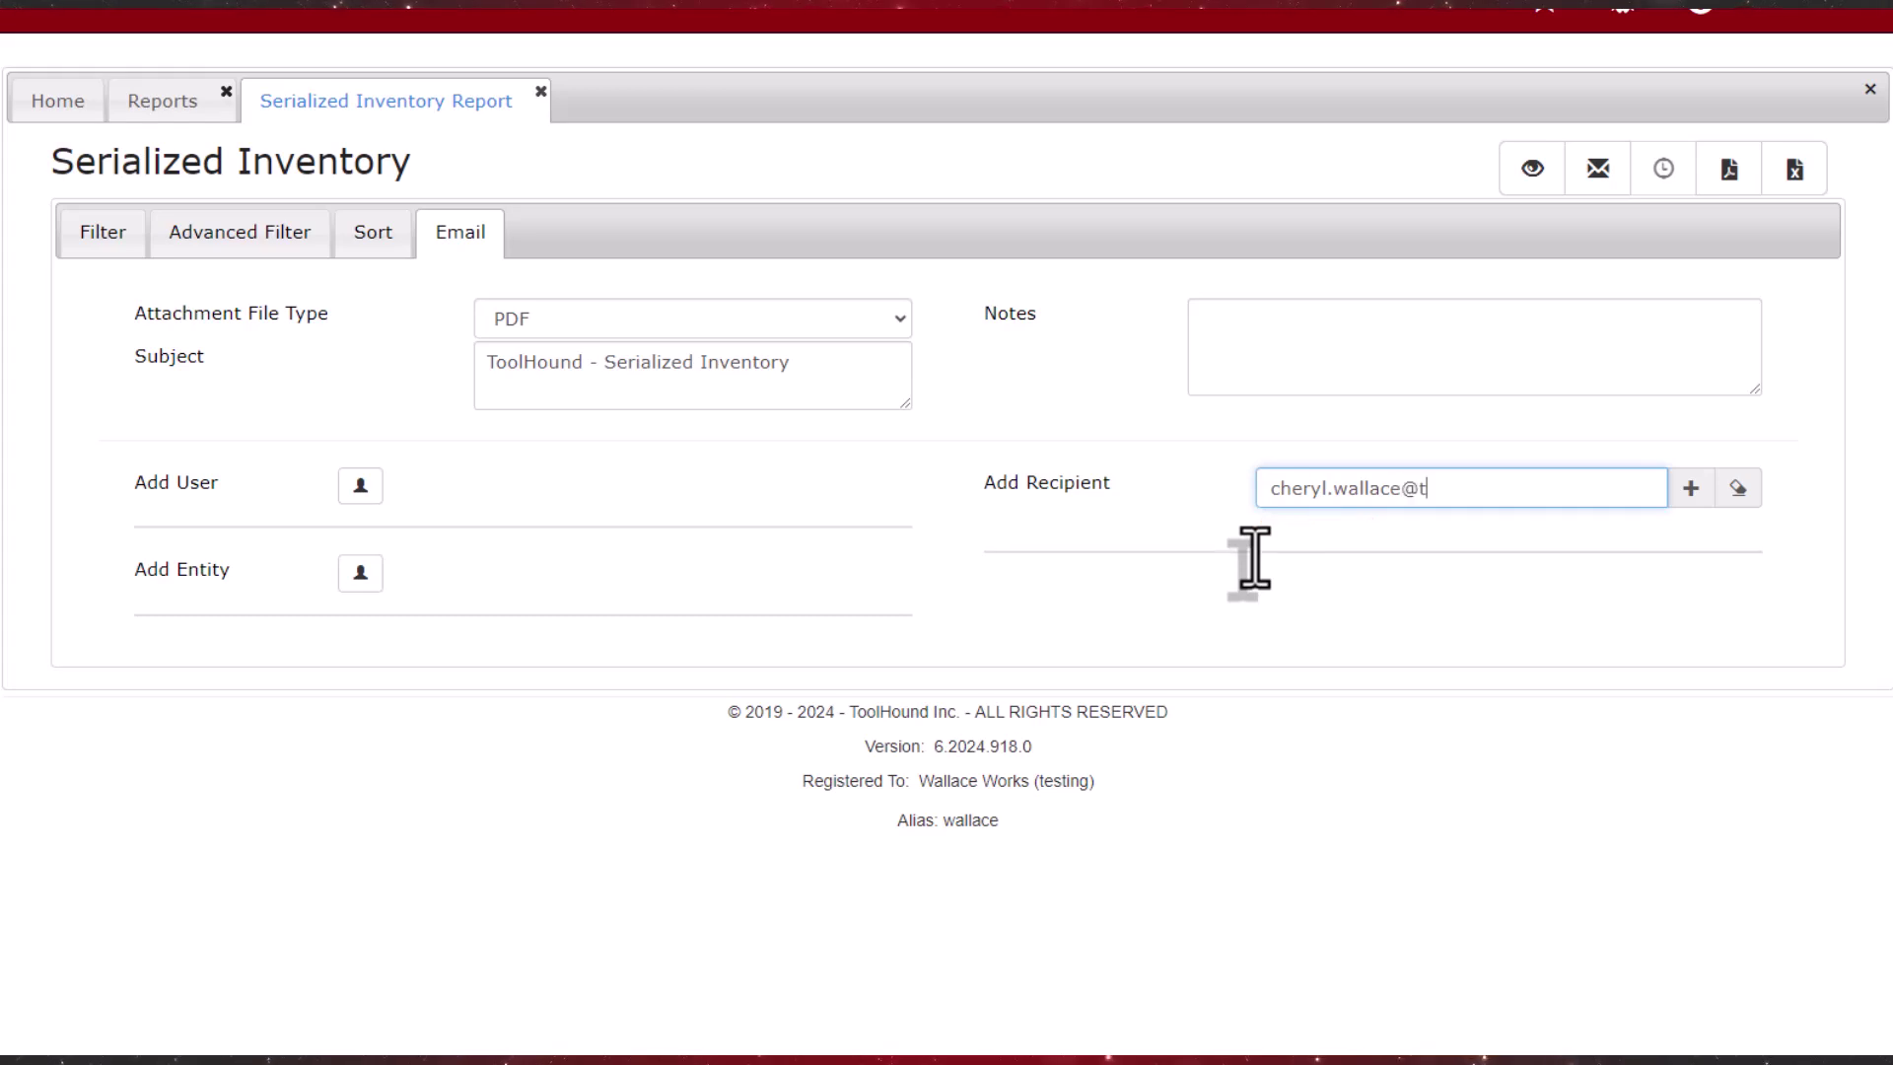
key(Tab)
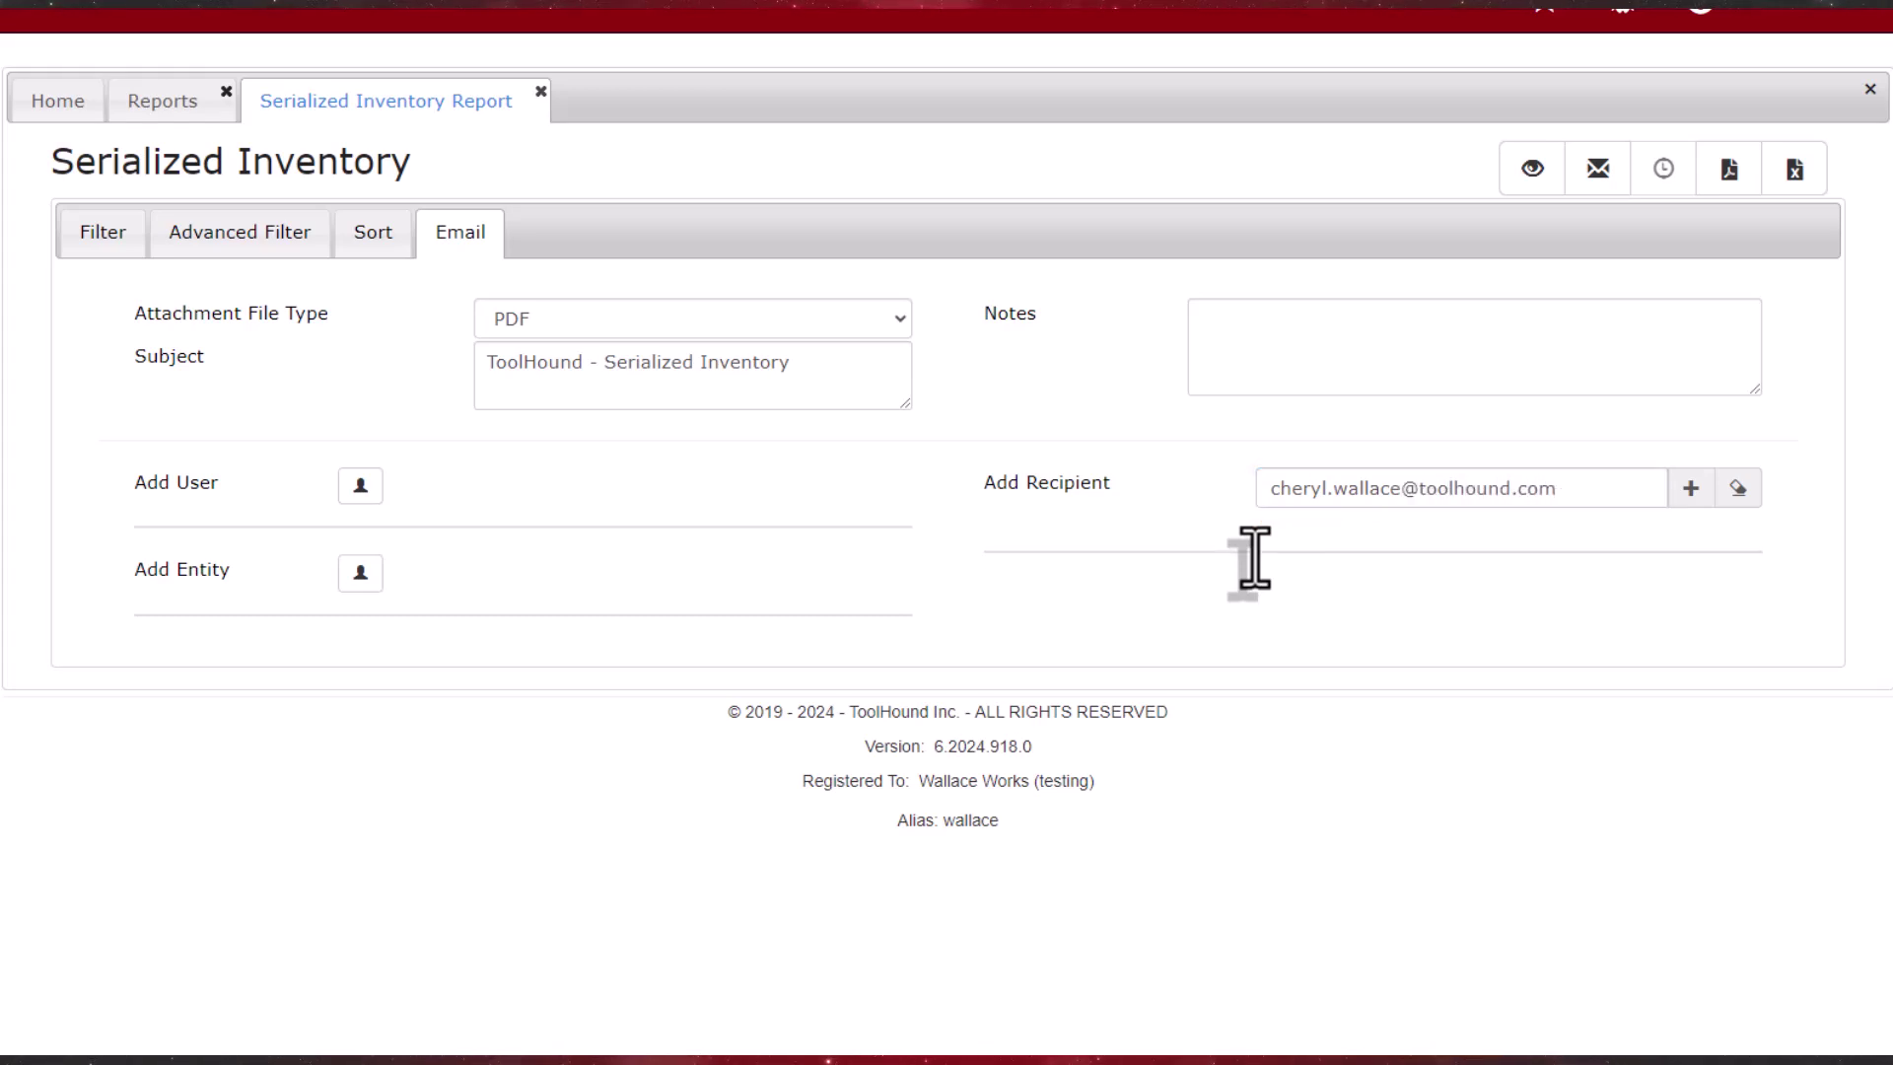
click(1690, 489)
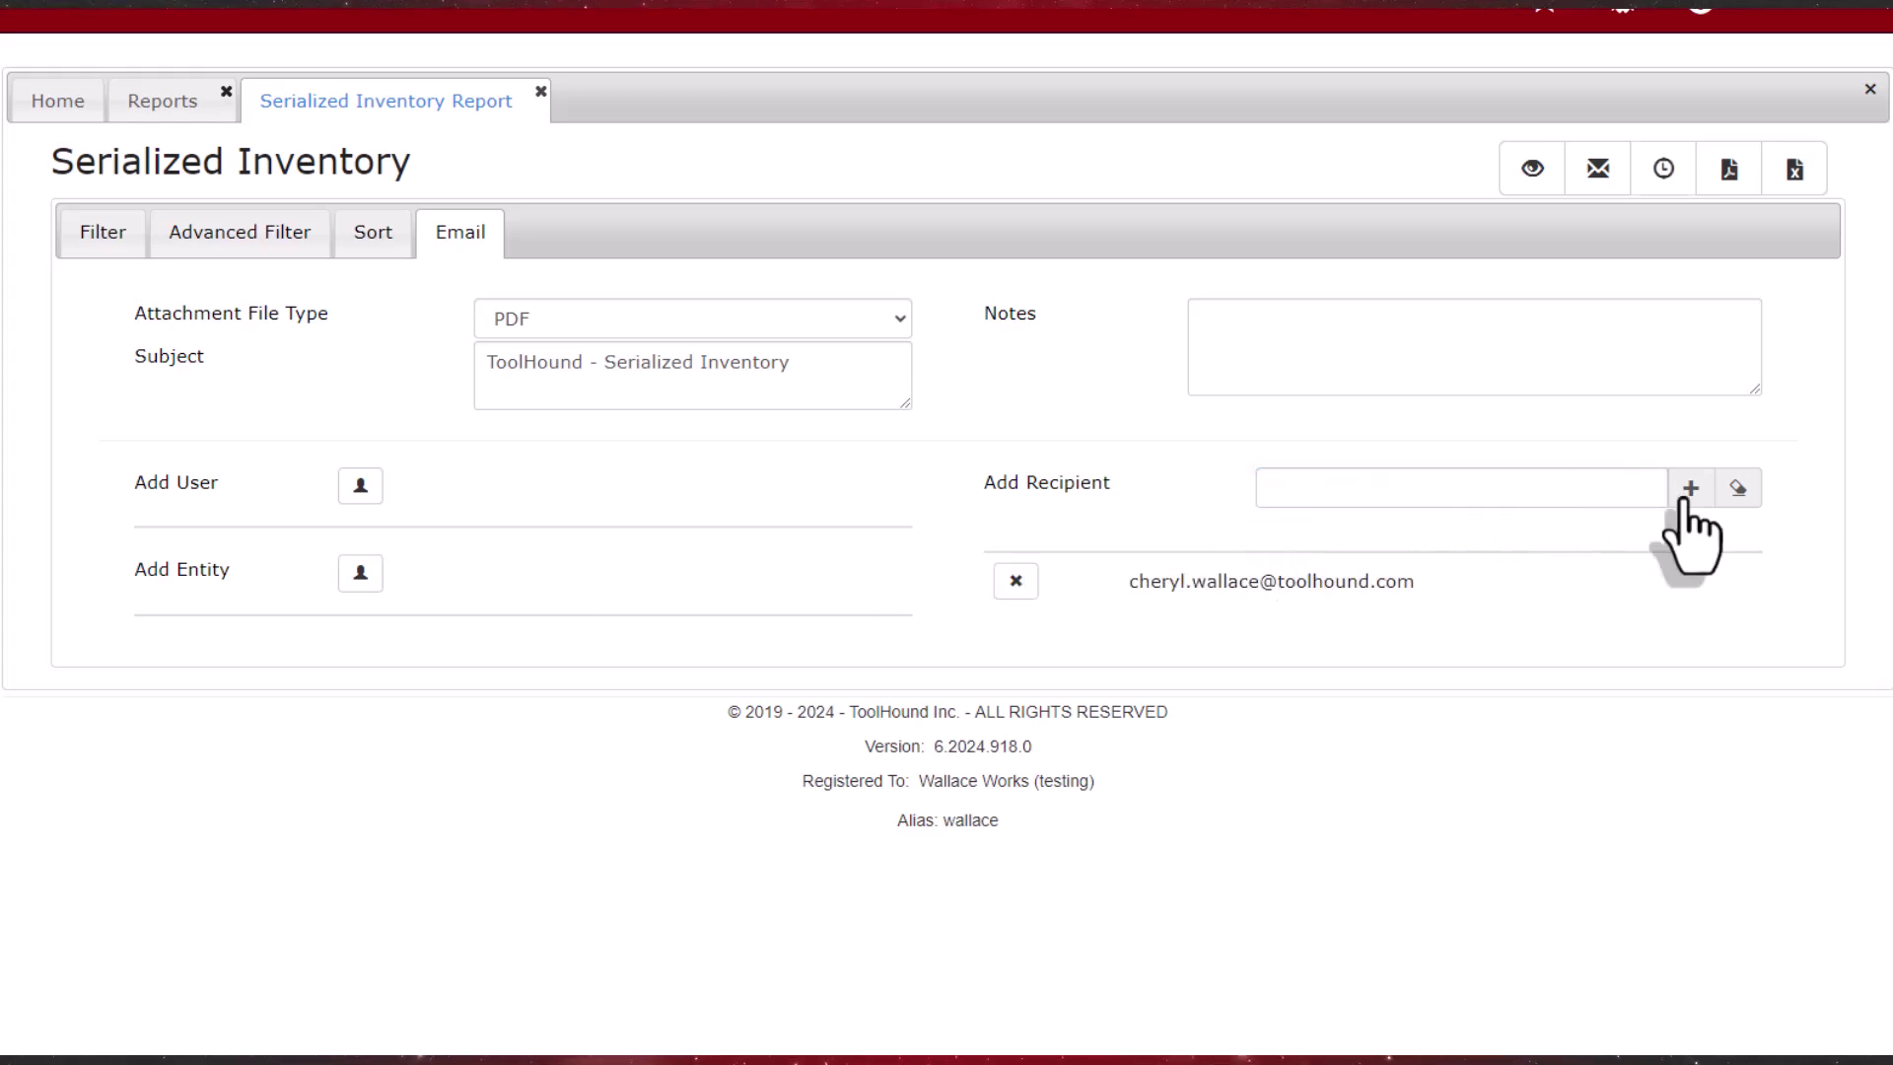
Step: Start a report schedule recurring weekly, every 1 week on Monday
click(1661, 197)
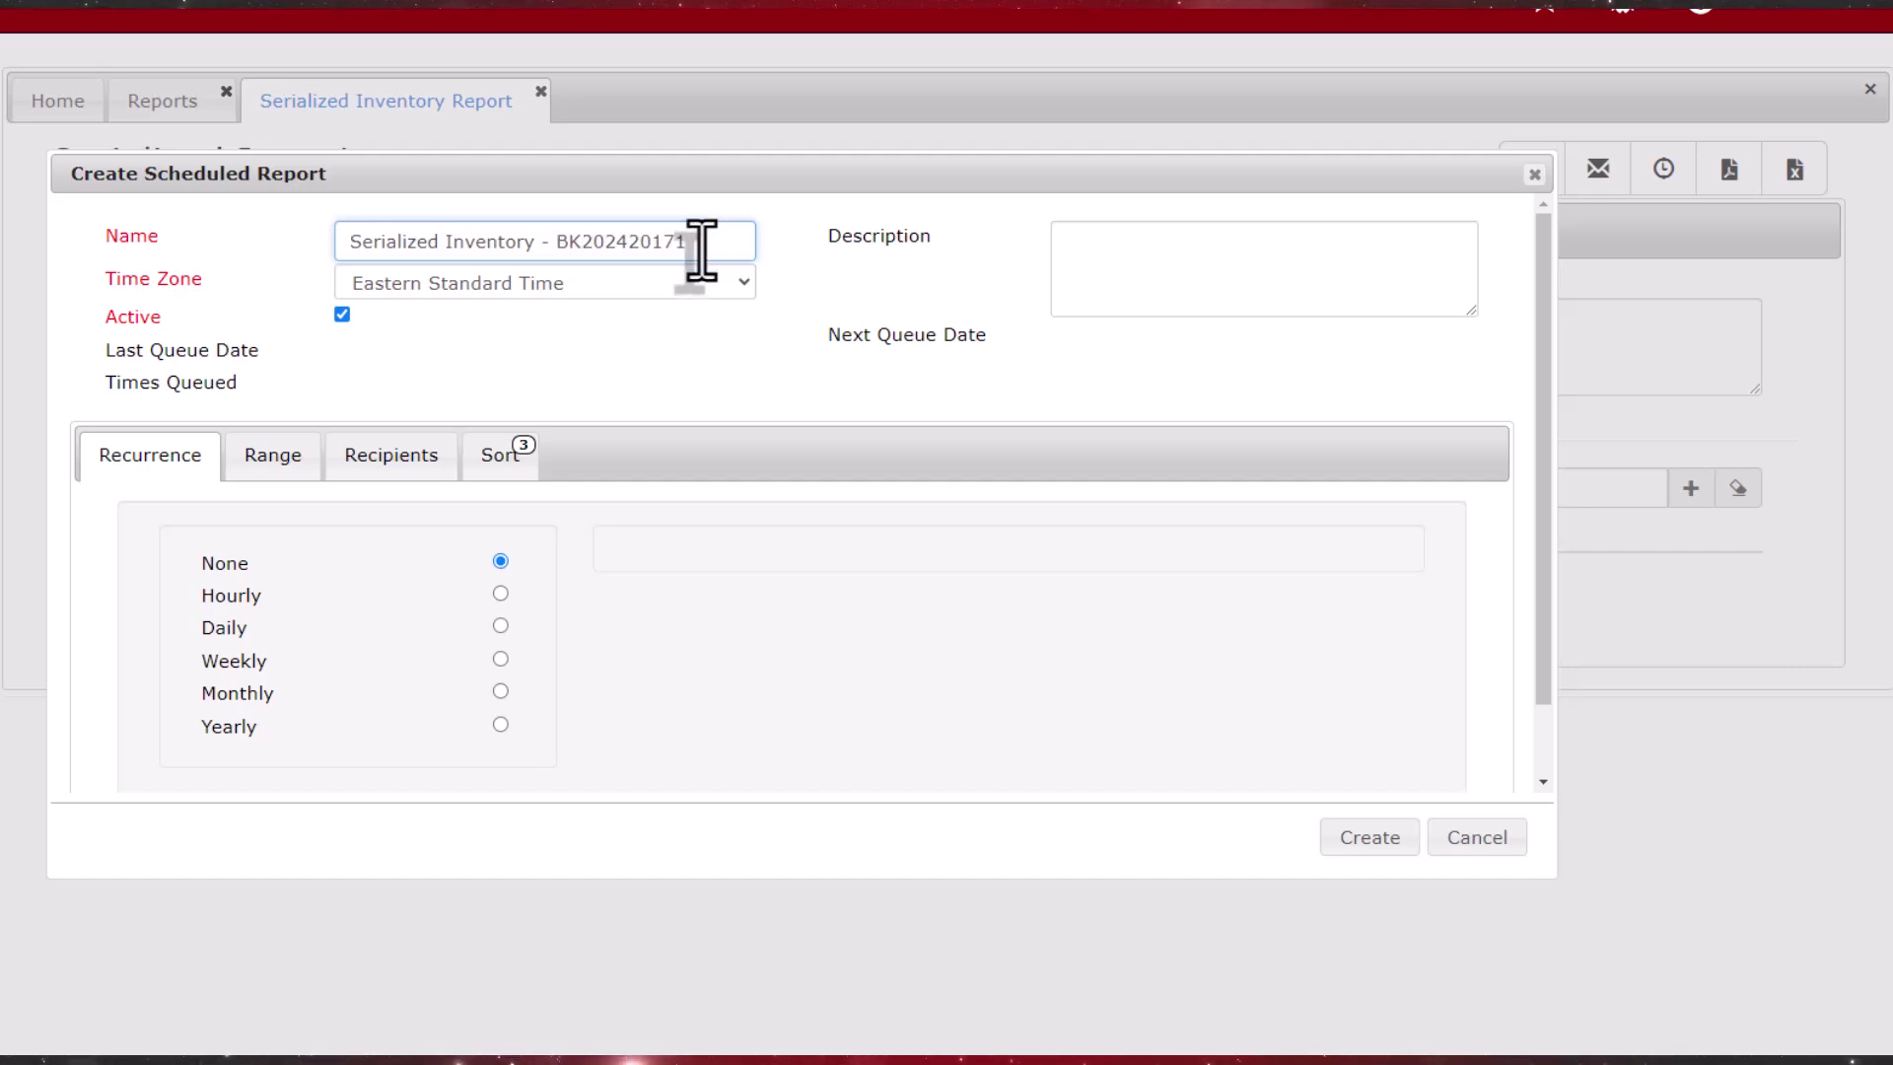
click(501, 659)
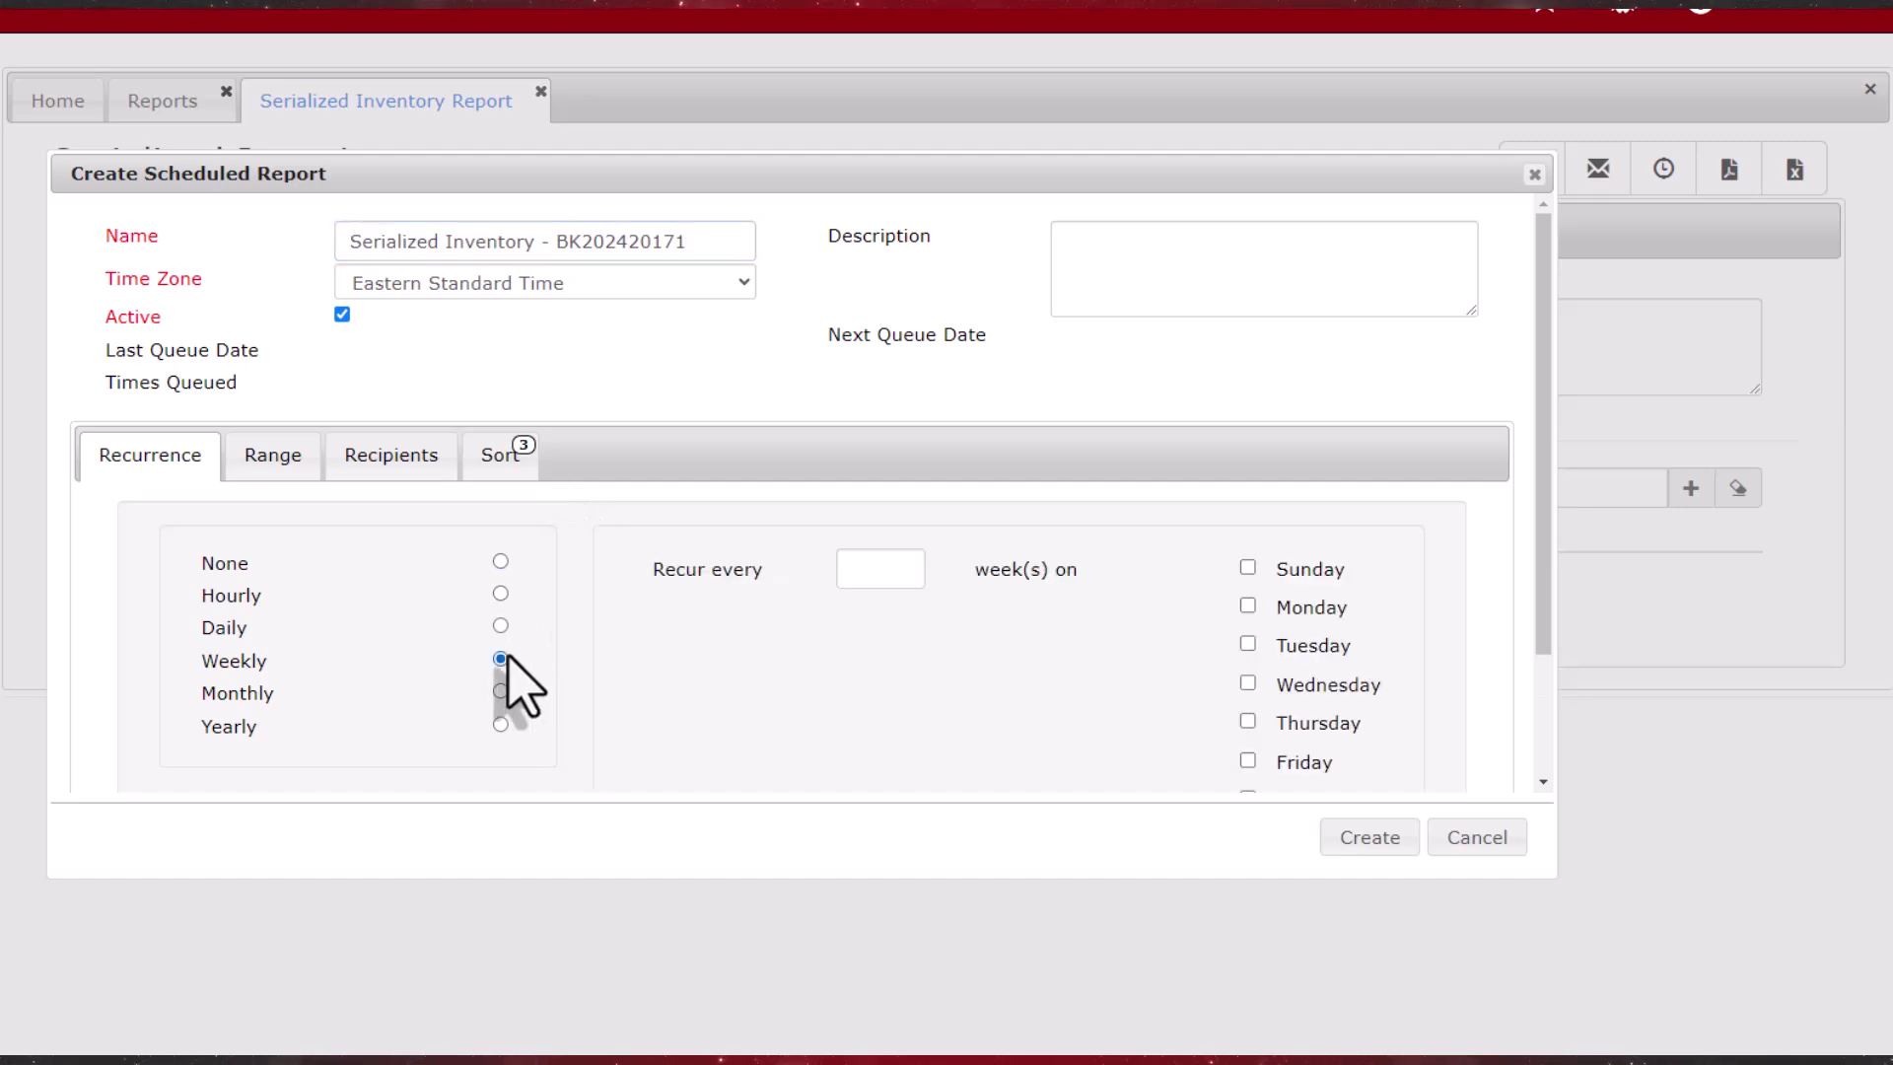
click(881, 569)
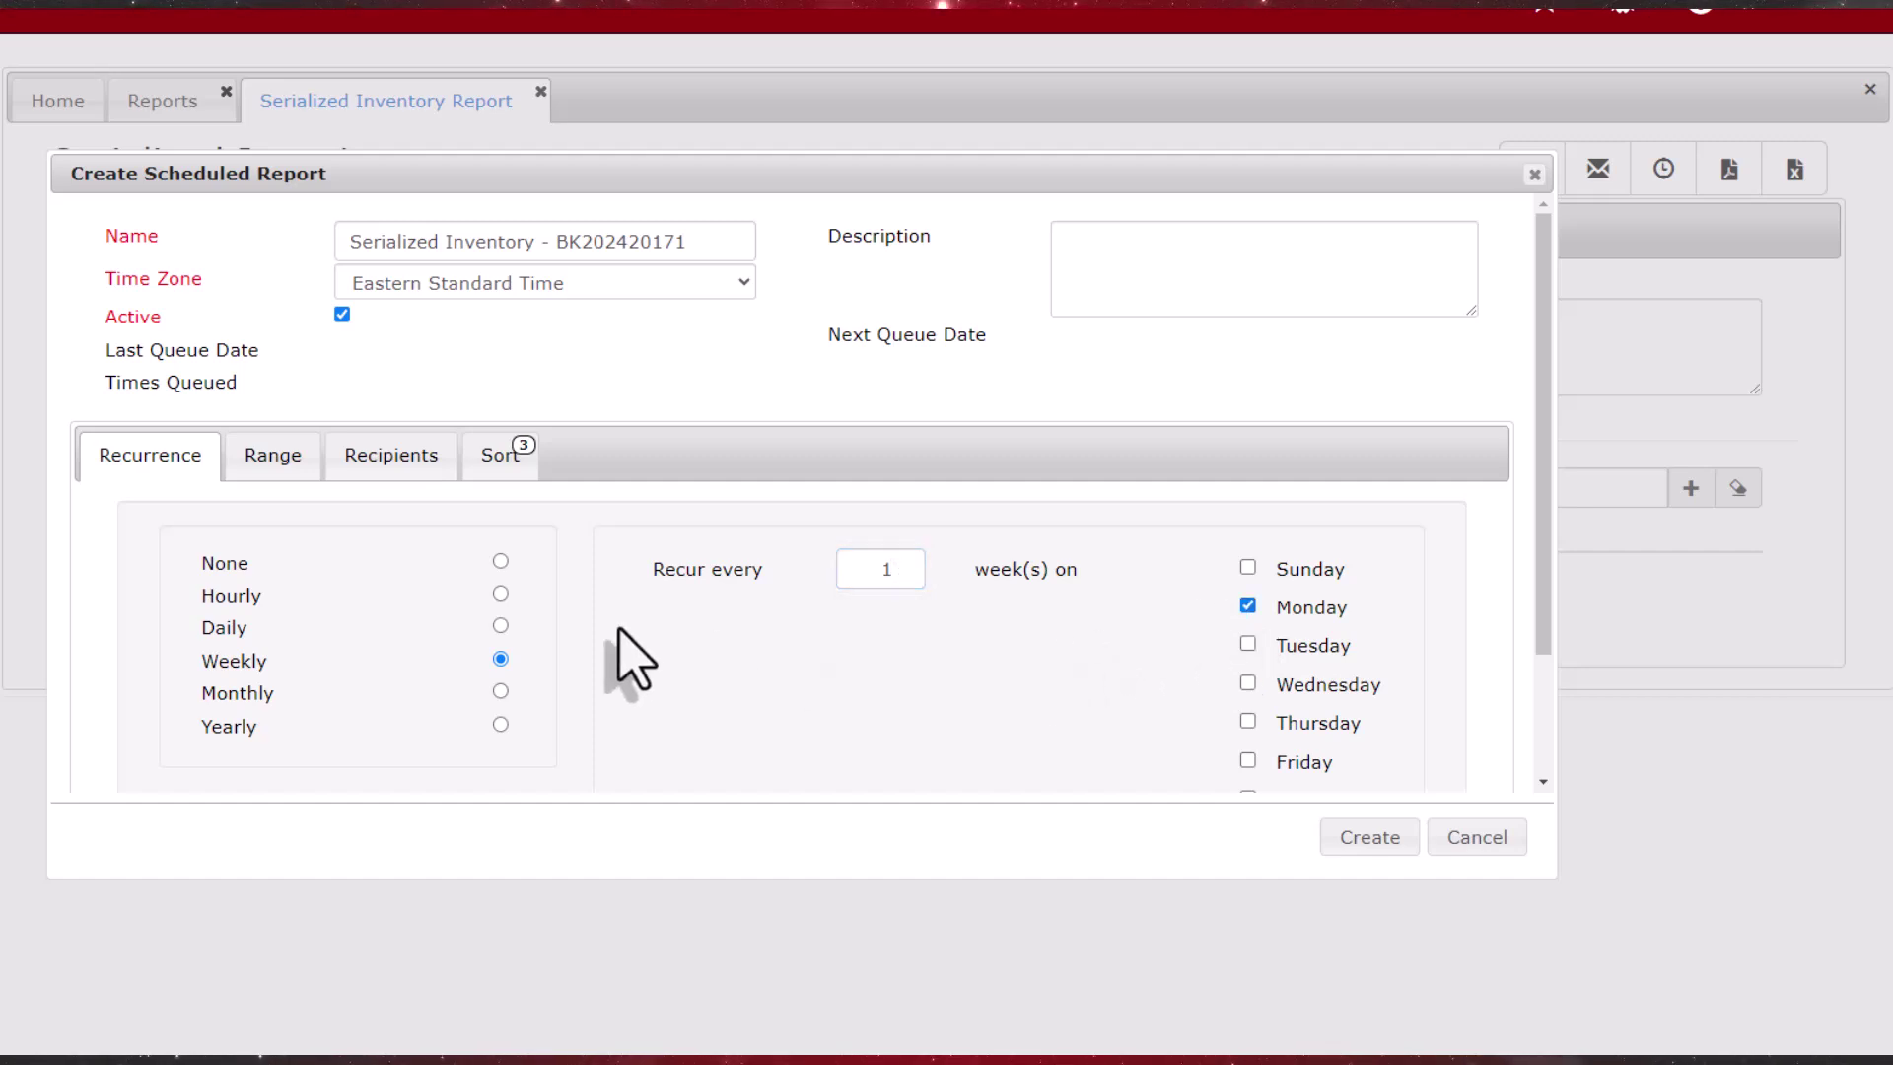
Step: Set the schedule to start Sep 30, 2024 at 06:15 AM and create it
click(284, 464)
click(520, 569)
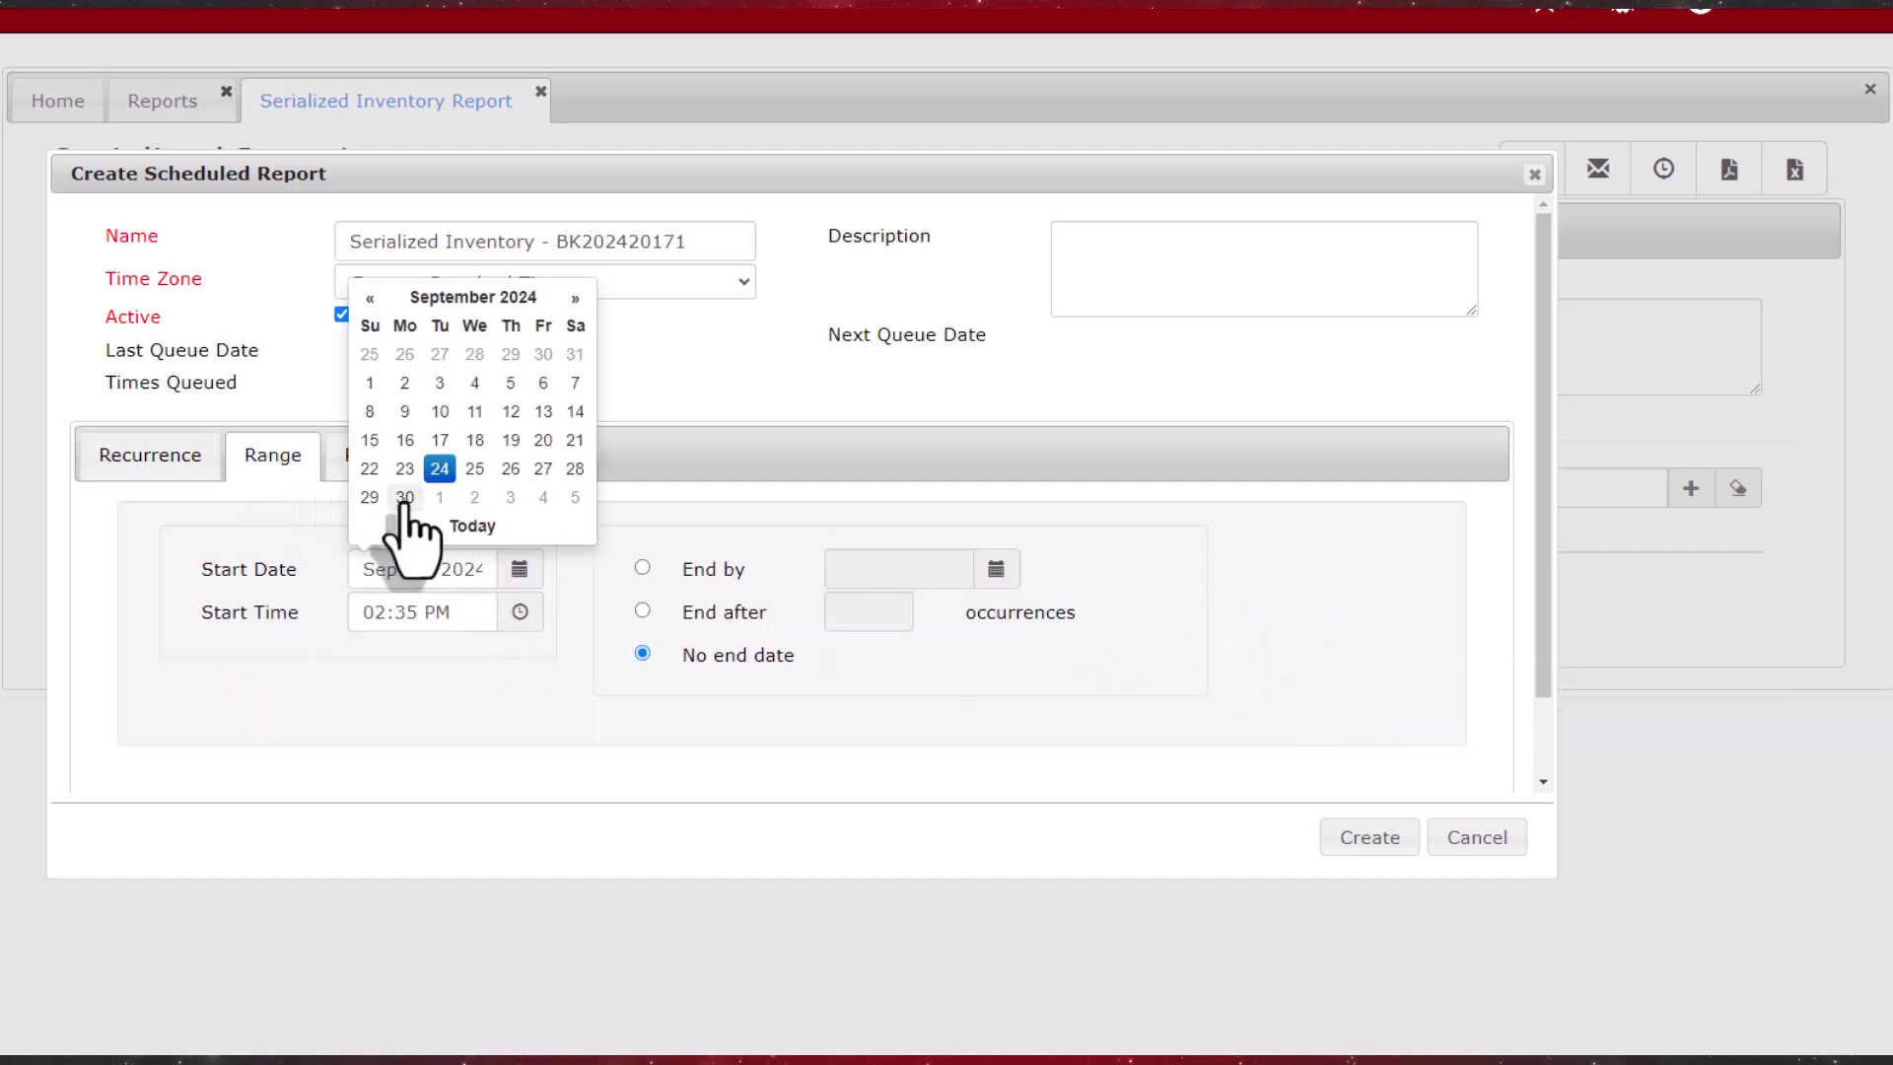
click(408, 498)
click(515, 616)
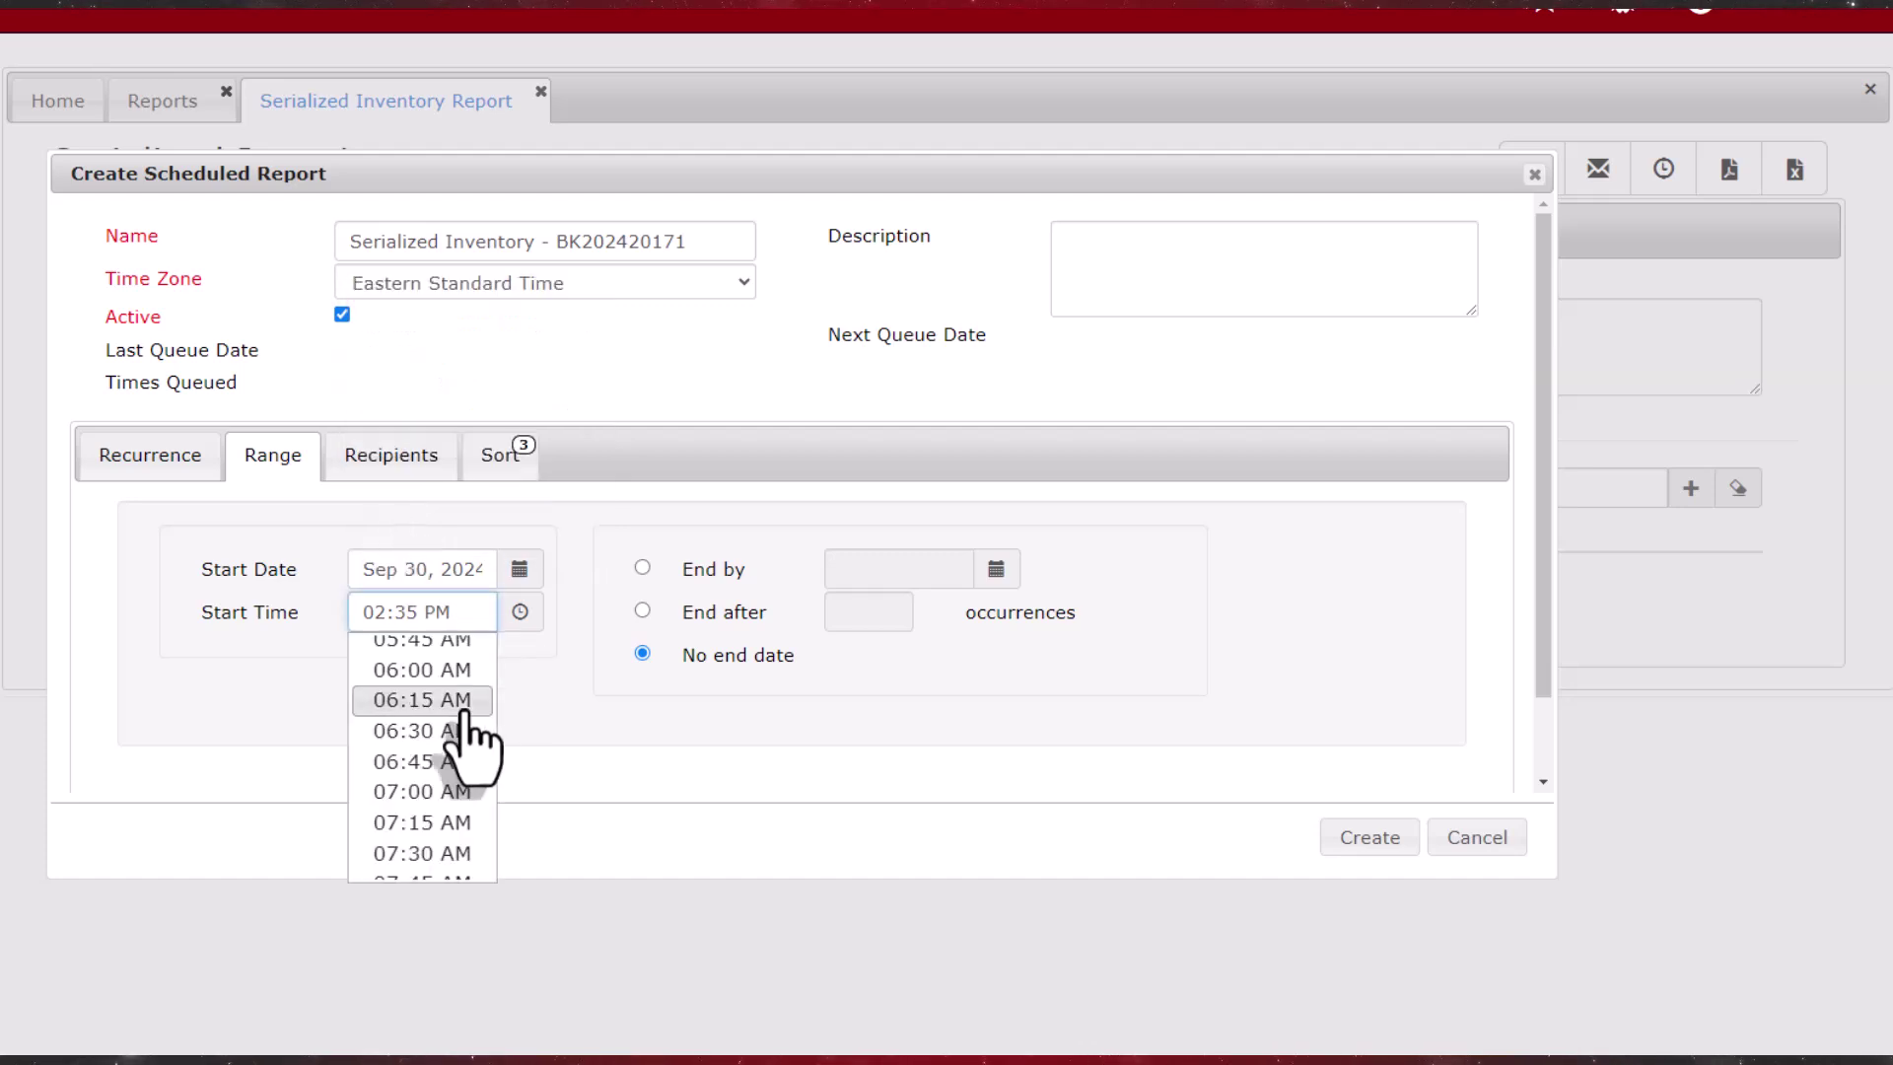
click(457, 704)
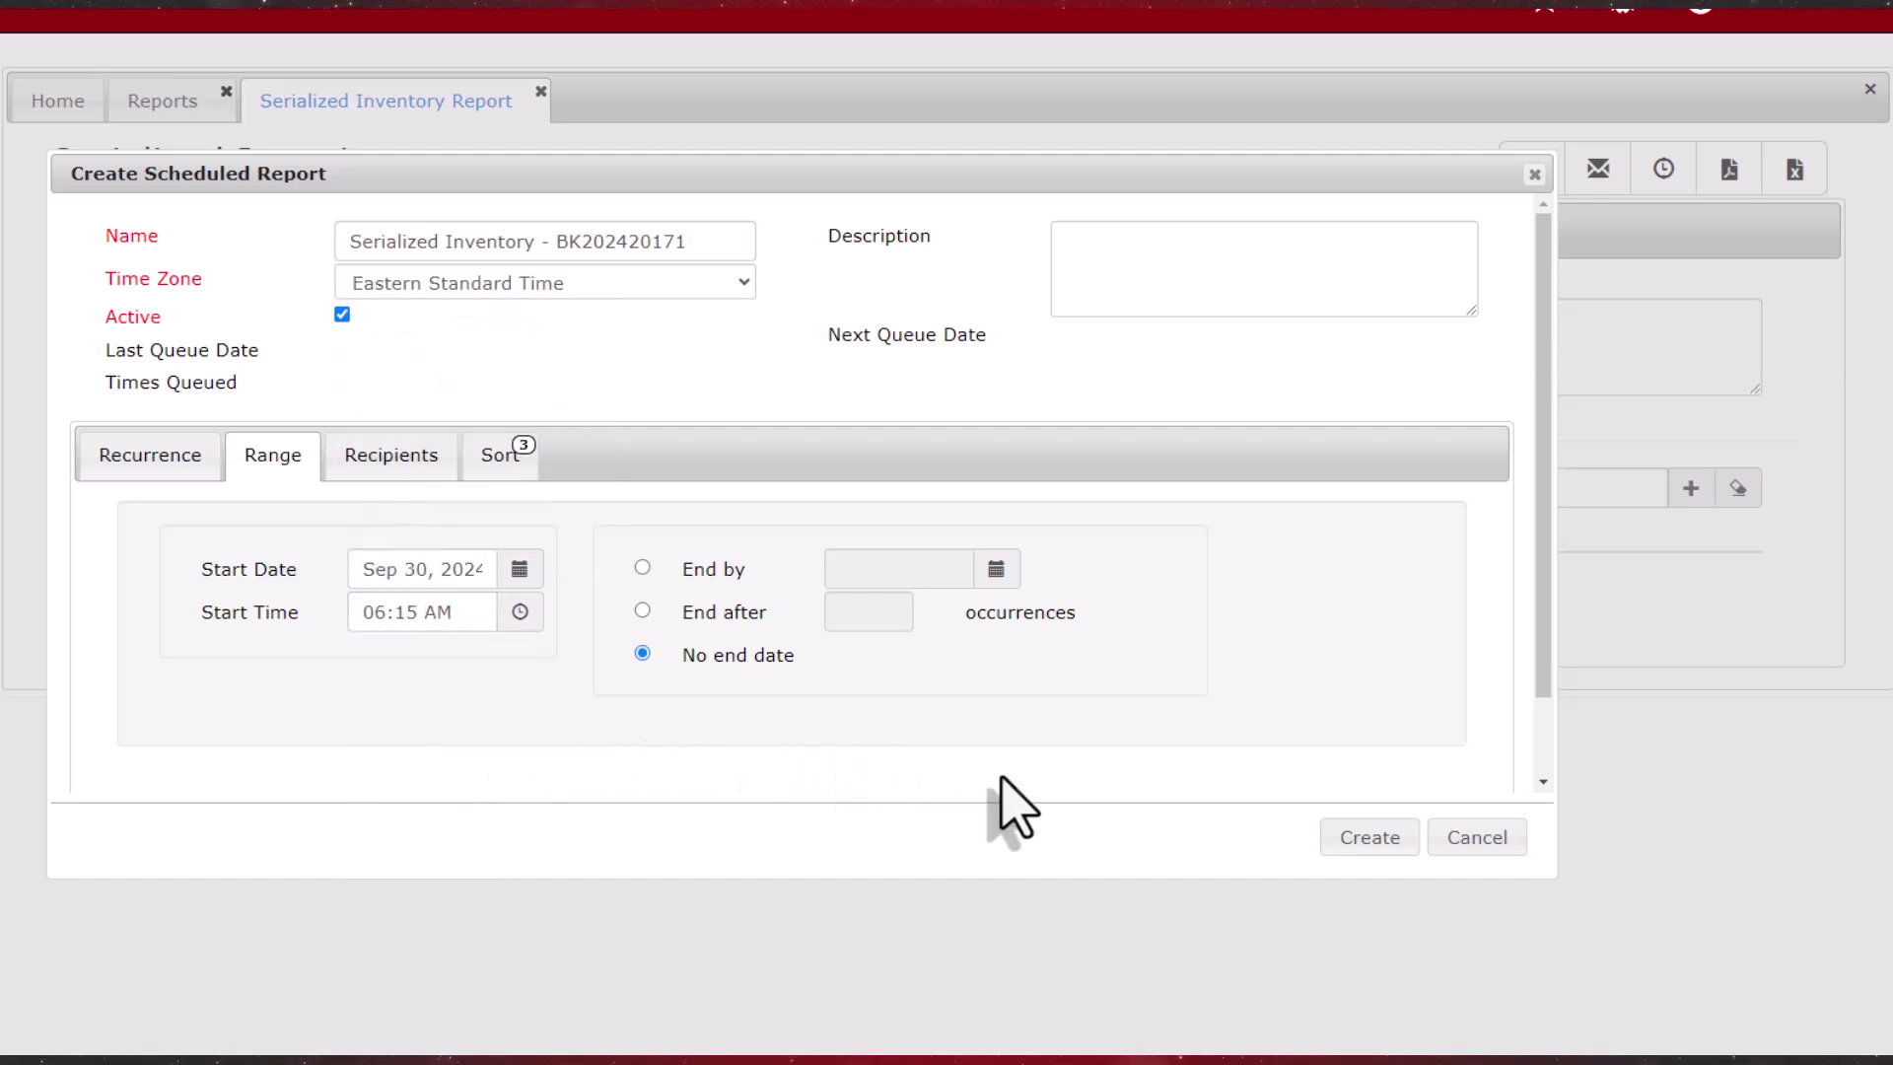
click(1347, 840)
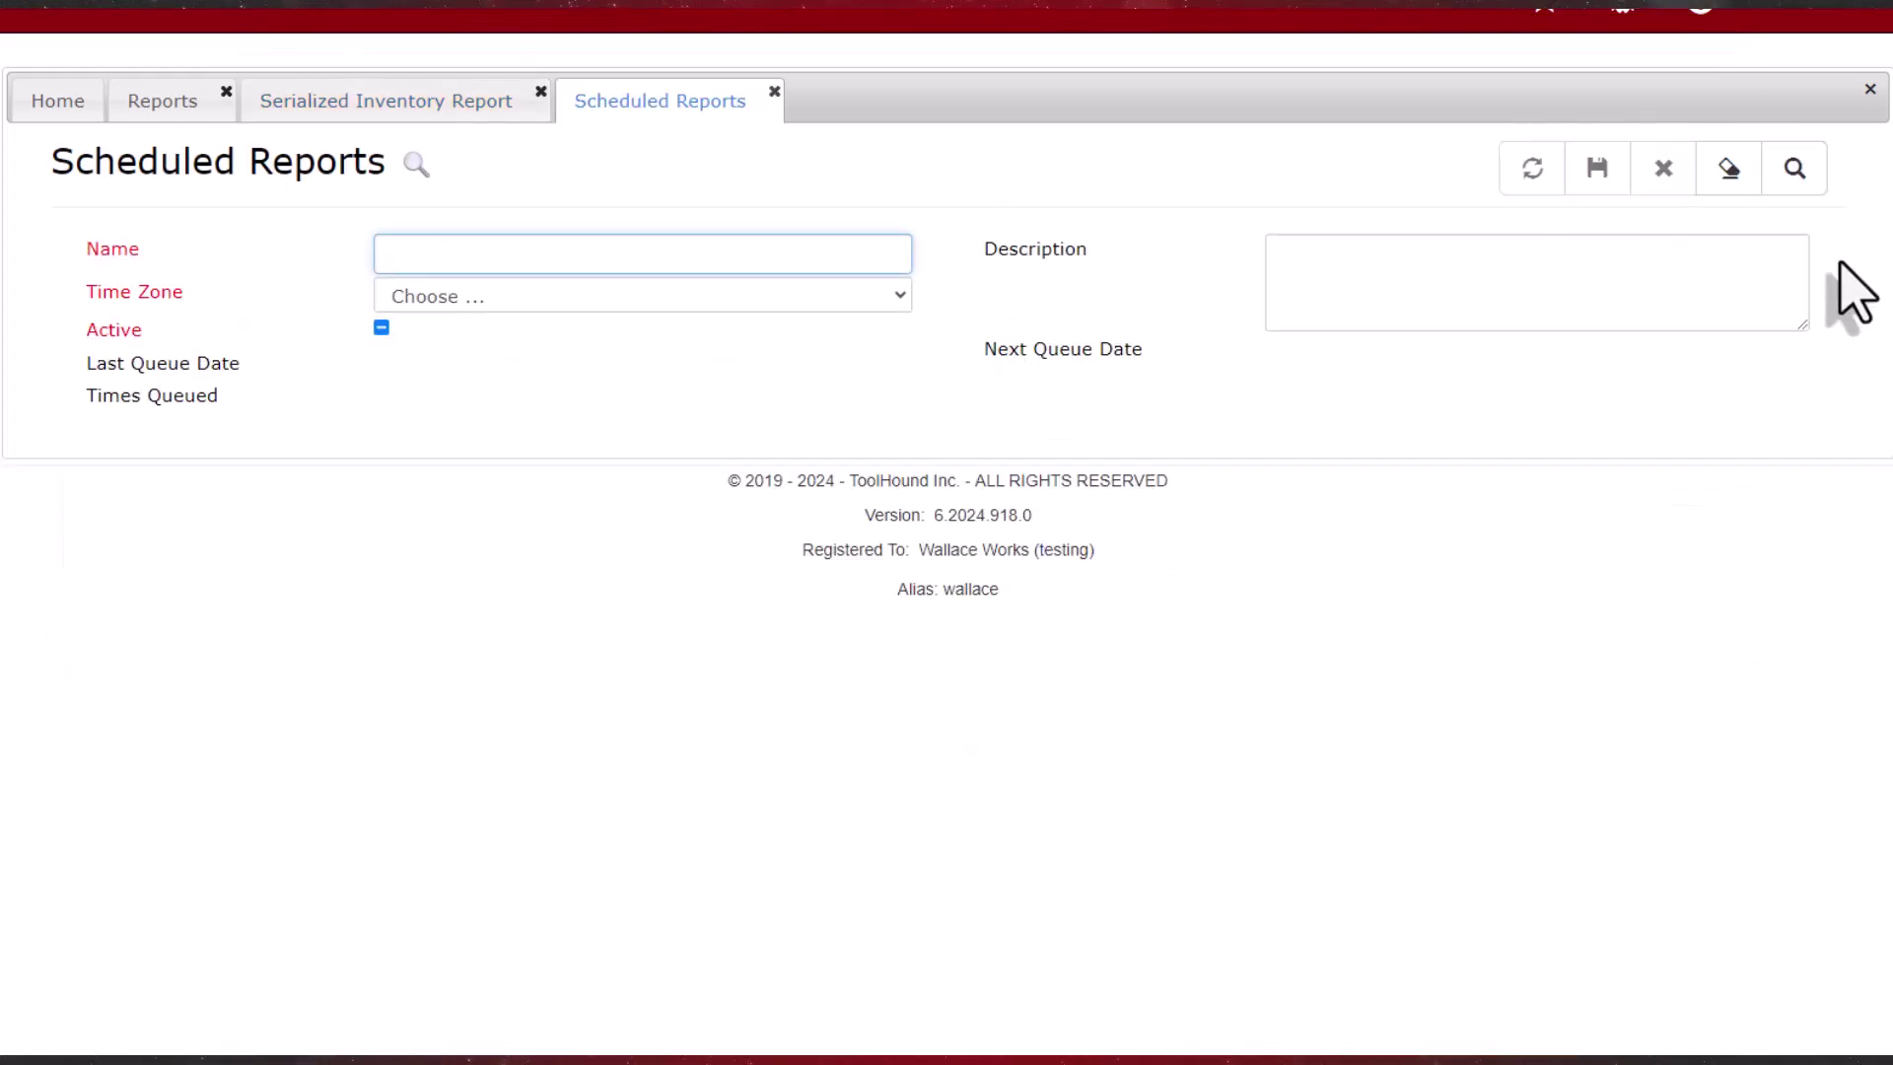
Step: Look up and load the BK202420171 schedule, then run it immediately
click(1796, 169)
click(176, 623)
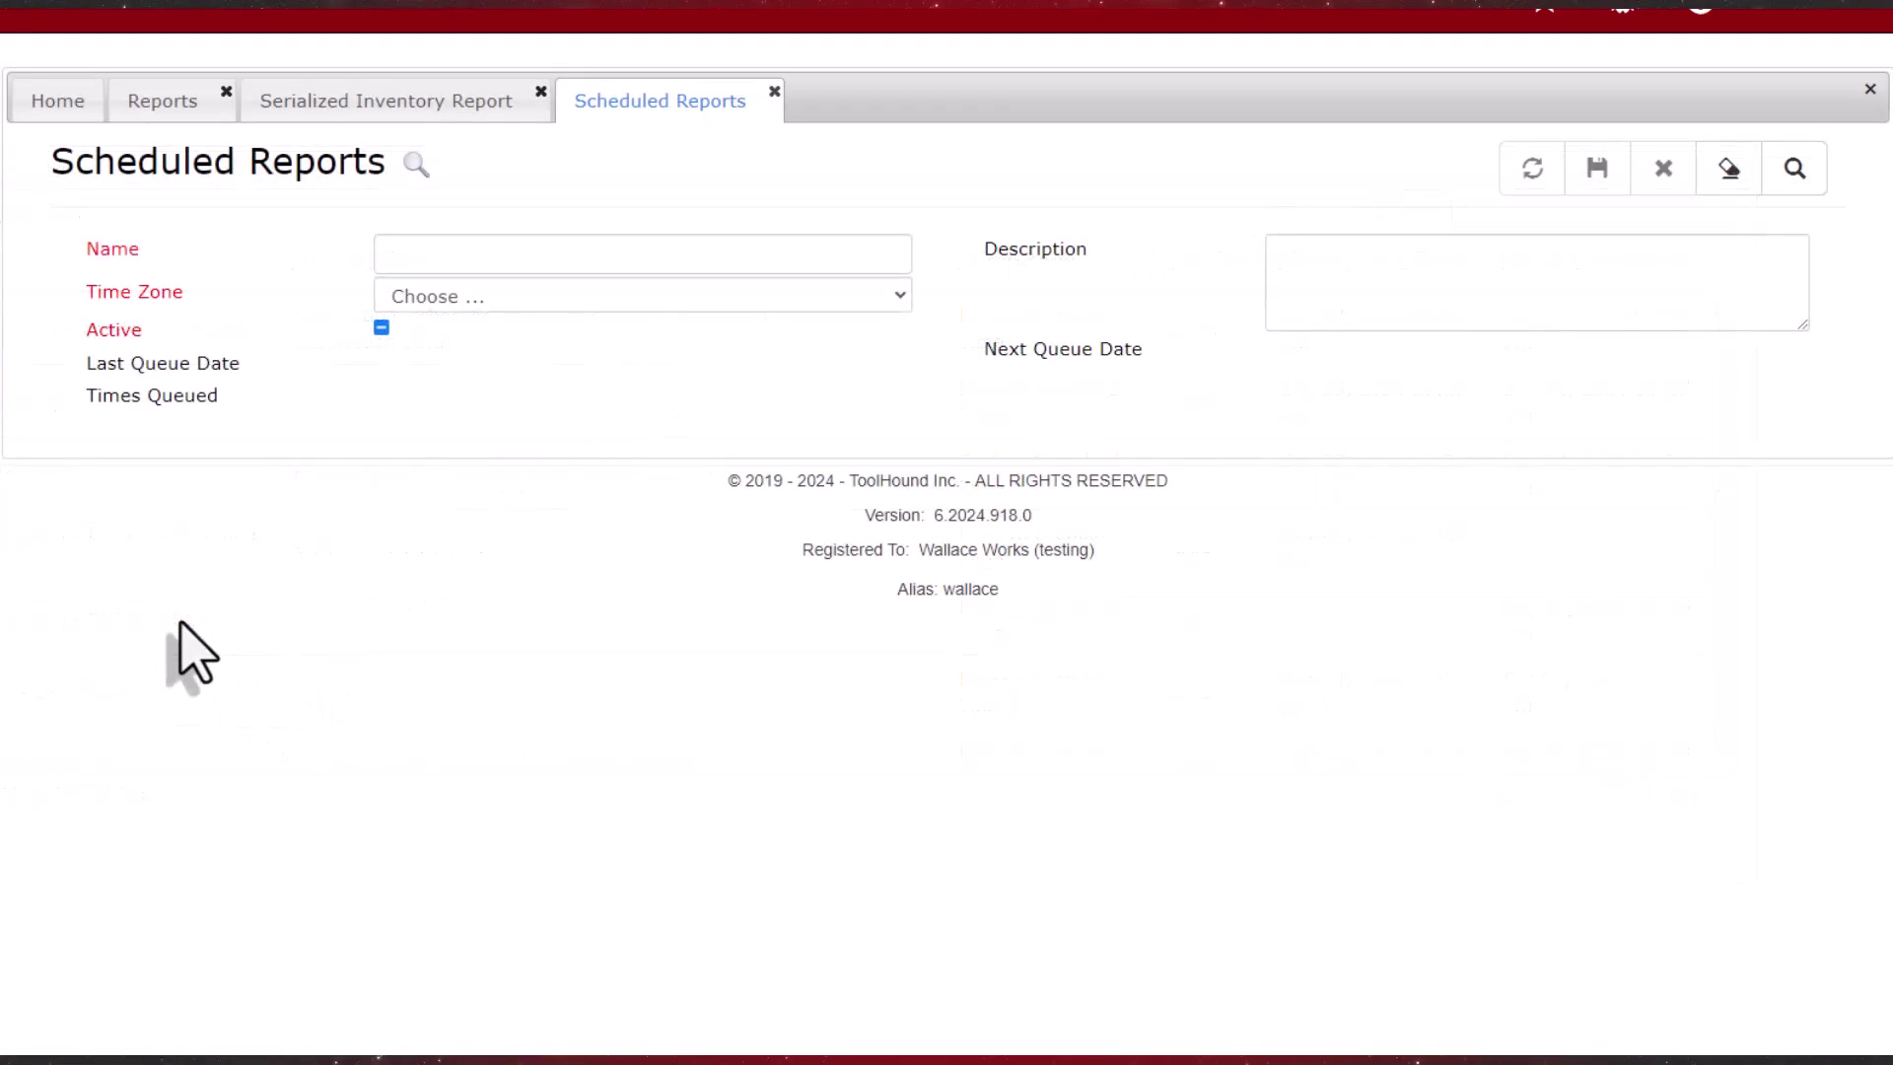
click(1139, 187)
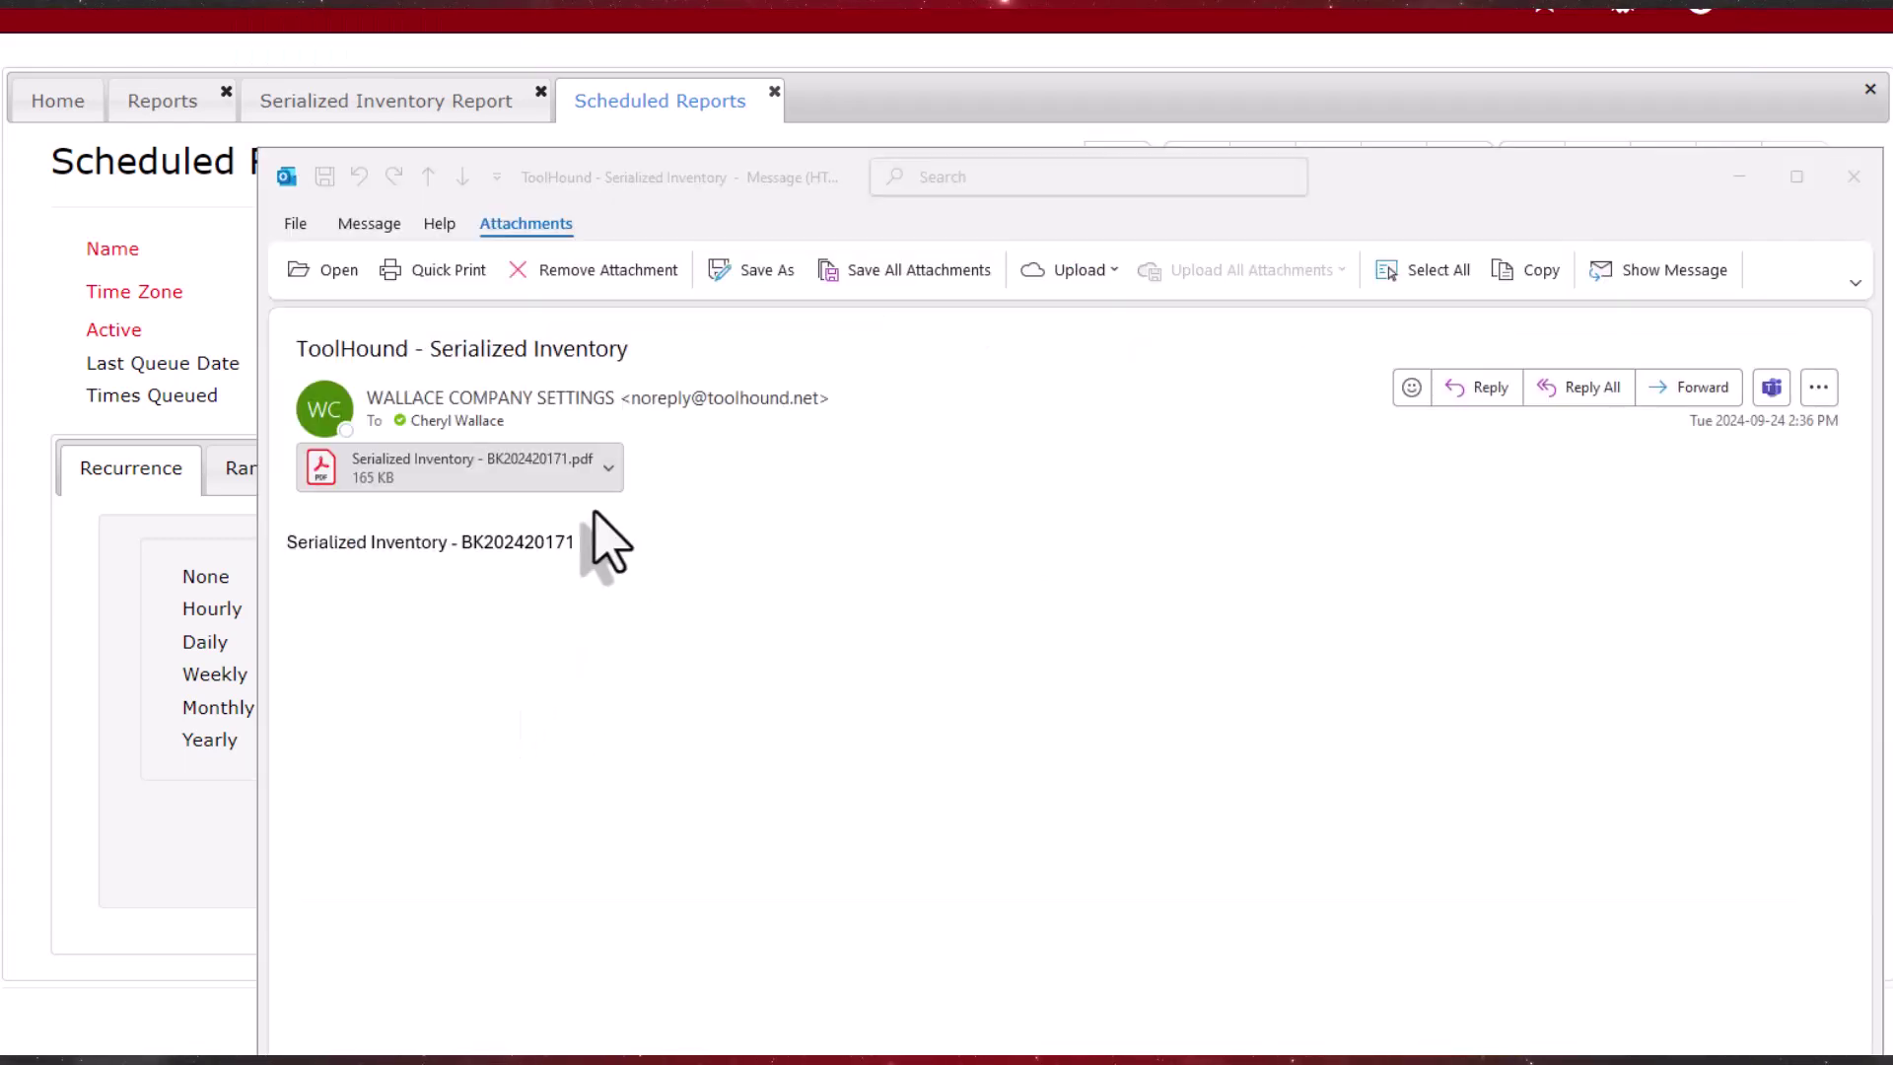
Step: Open the Serialized Inventory - BK202420171.pdf attachment from the report e-mail
double_click(562, 473)
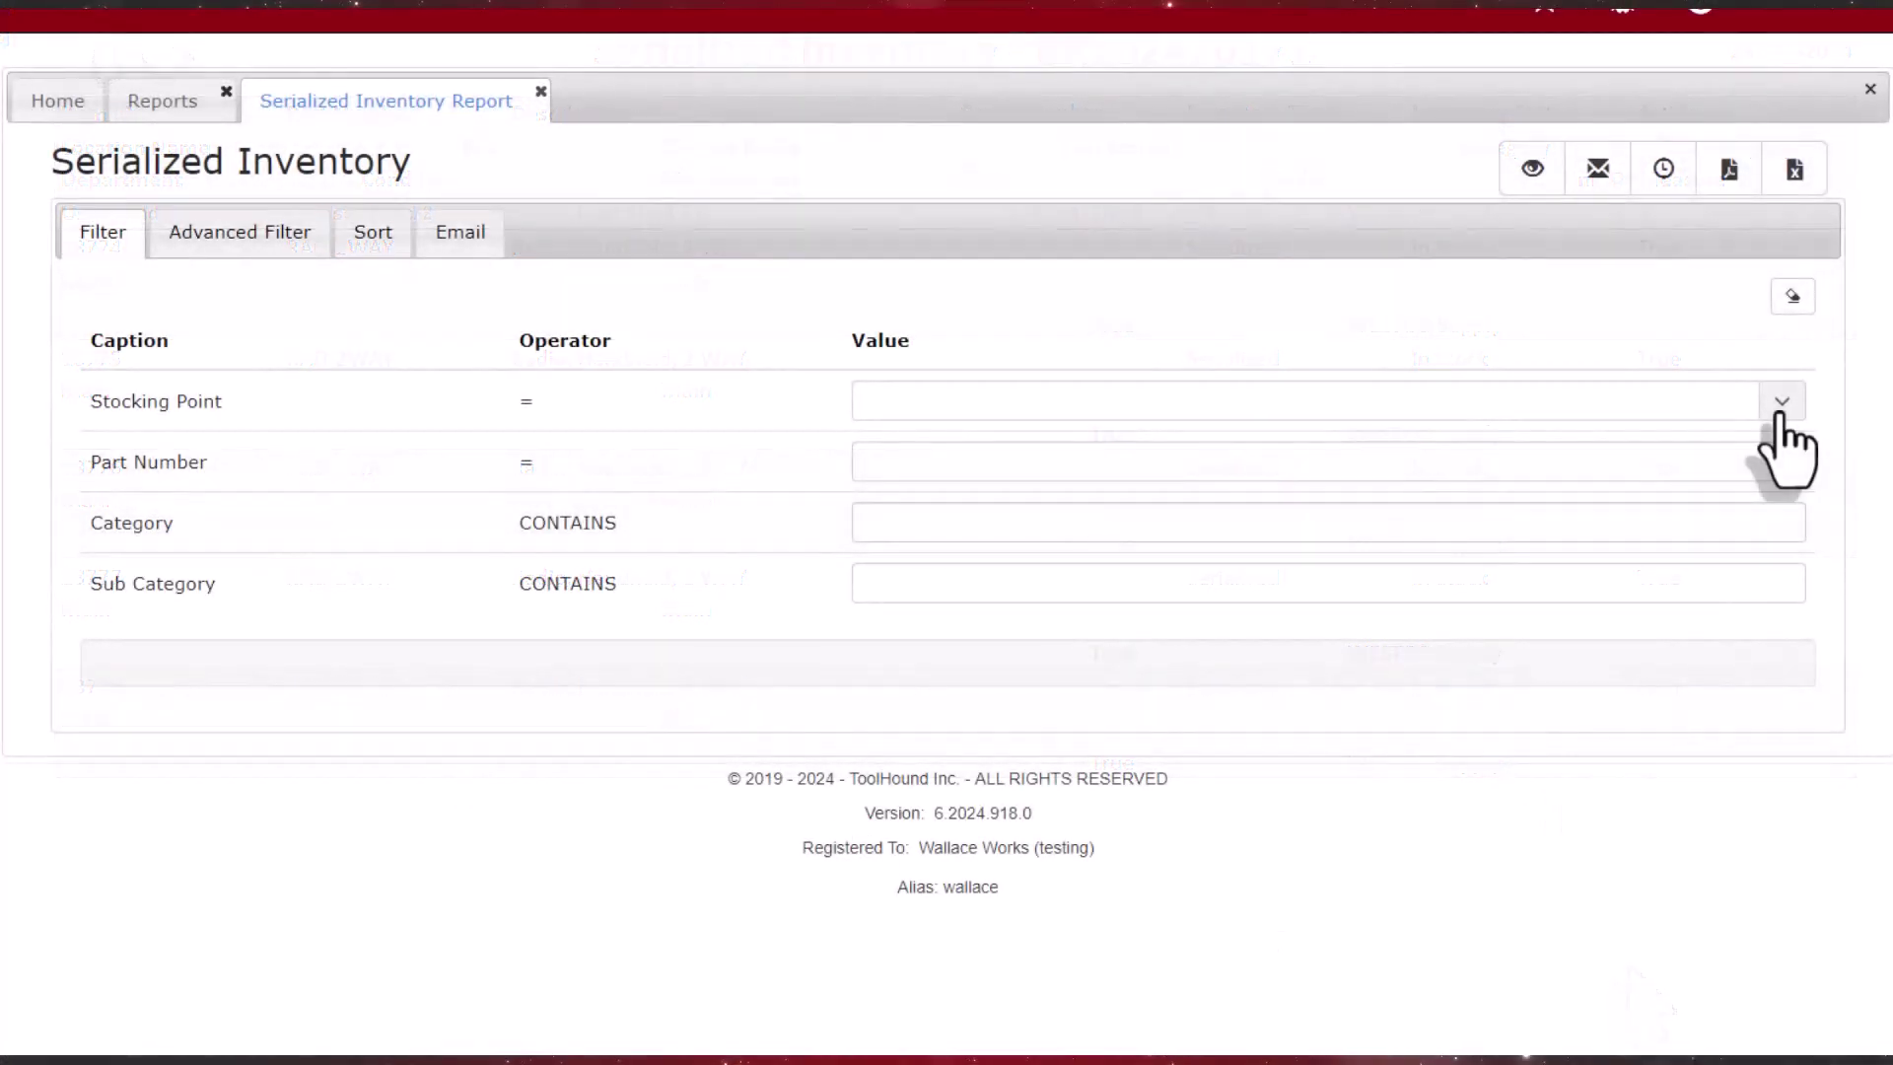
Step: Limit the Serialized Inventory report to stocking point Main and show its Advanced Filter
click(1780, 407)
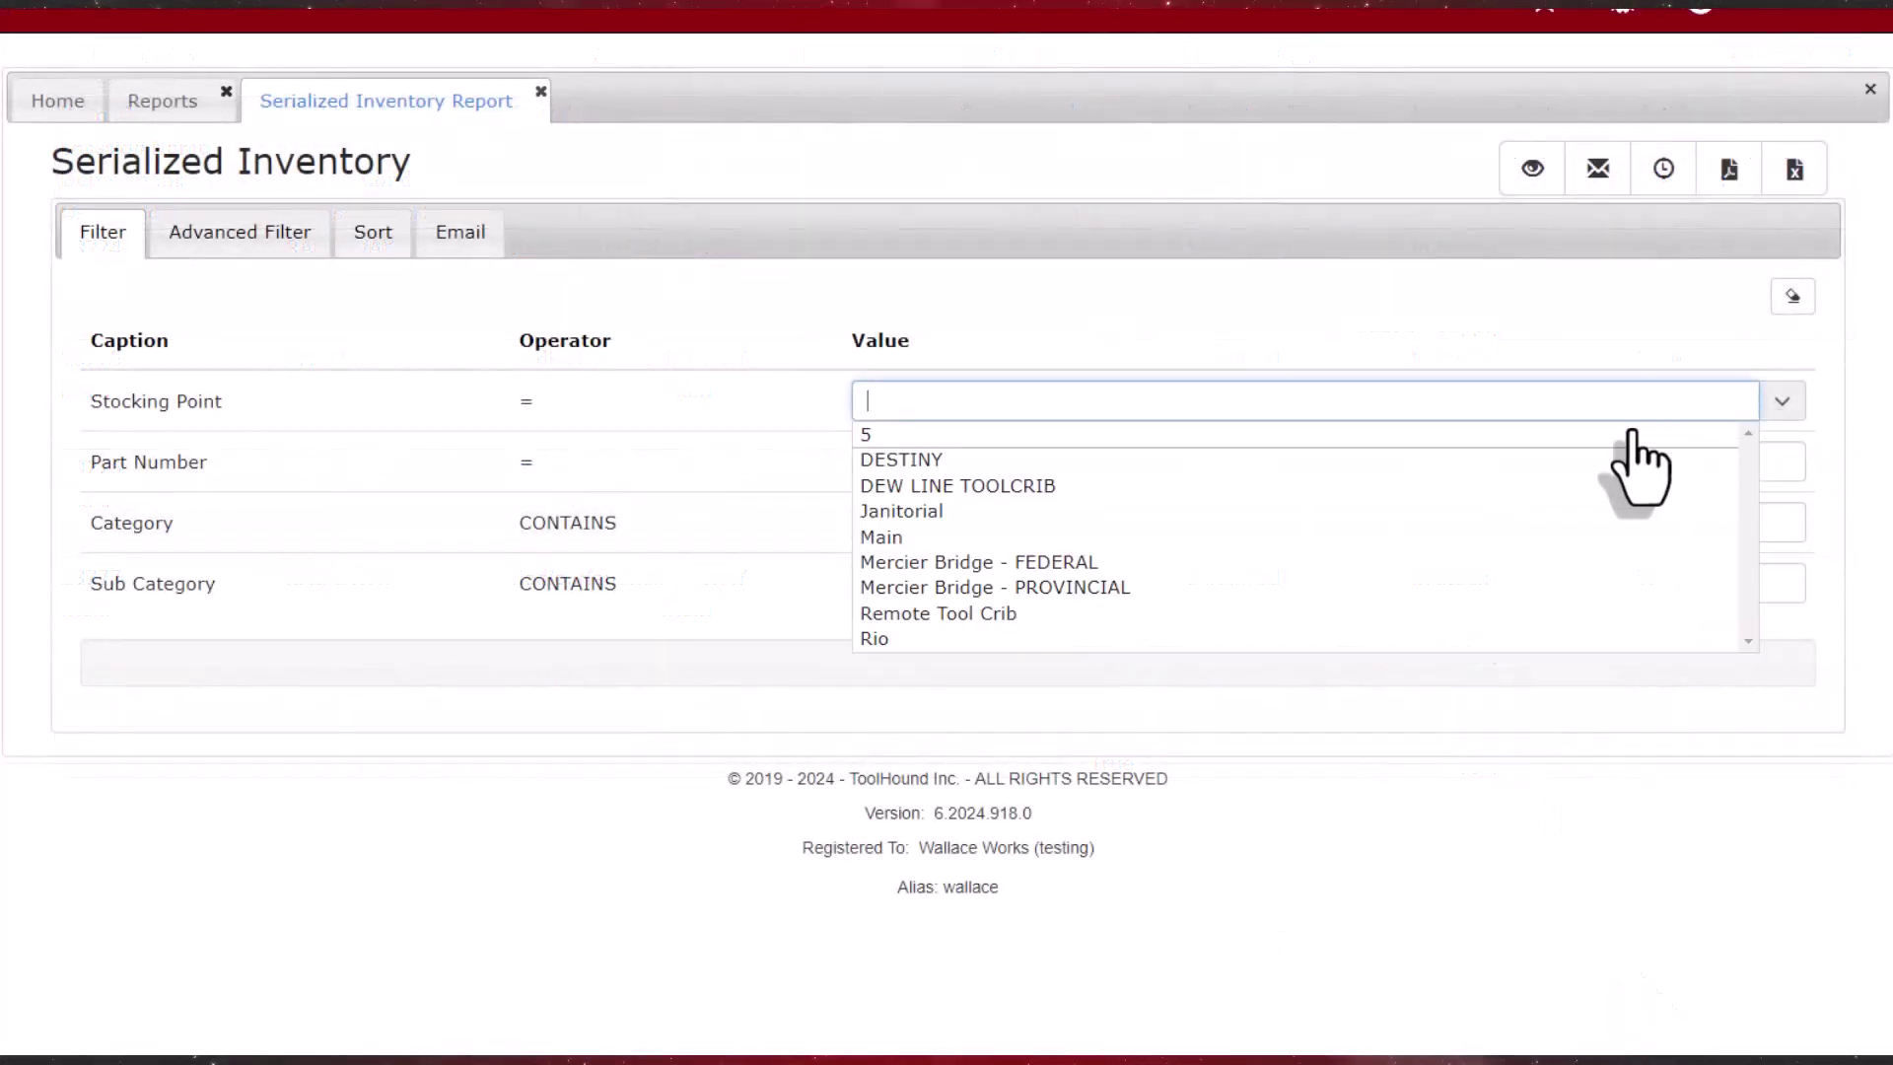
click(912, 533)
click(225, 242)
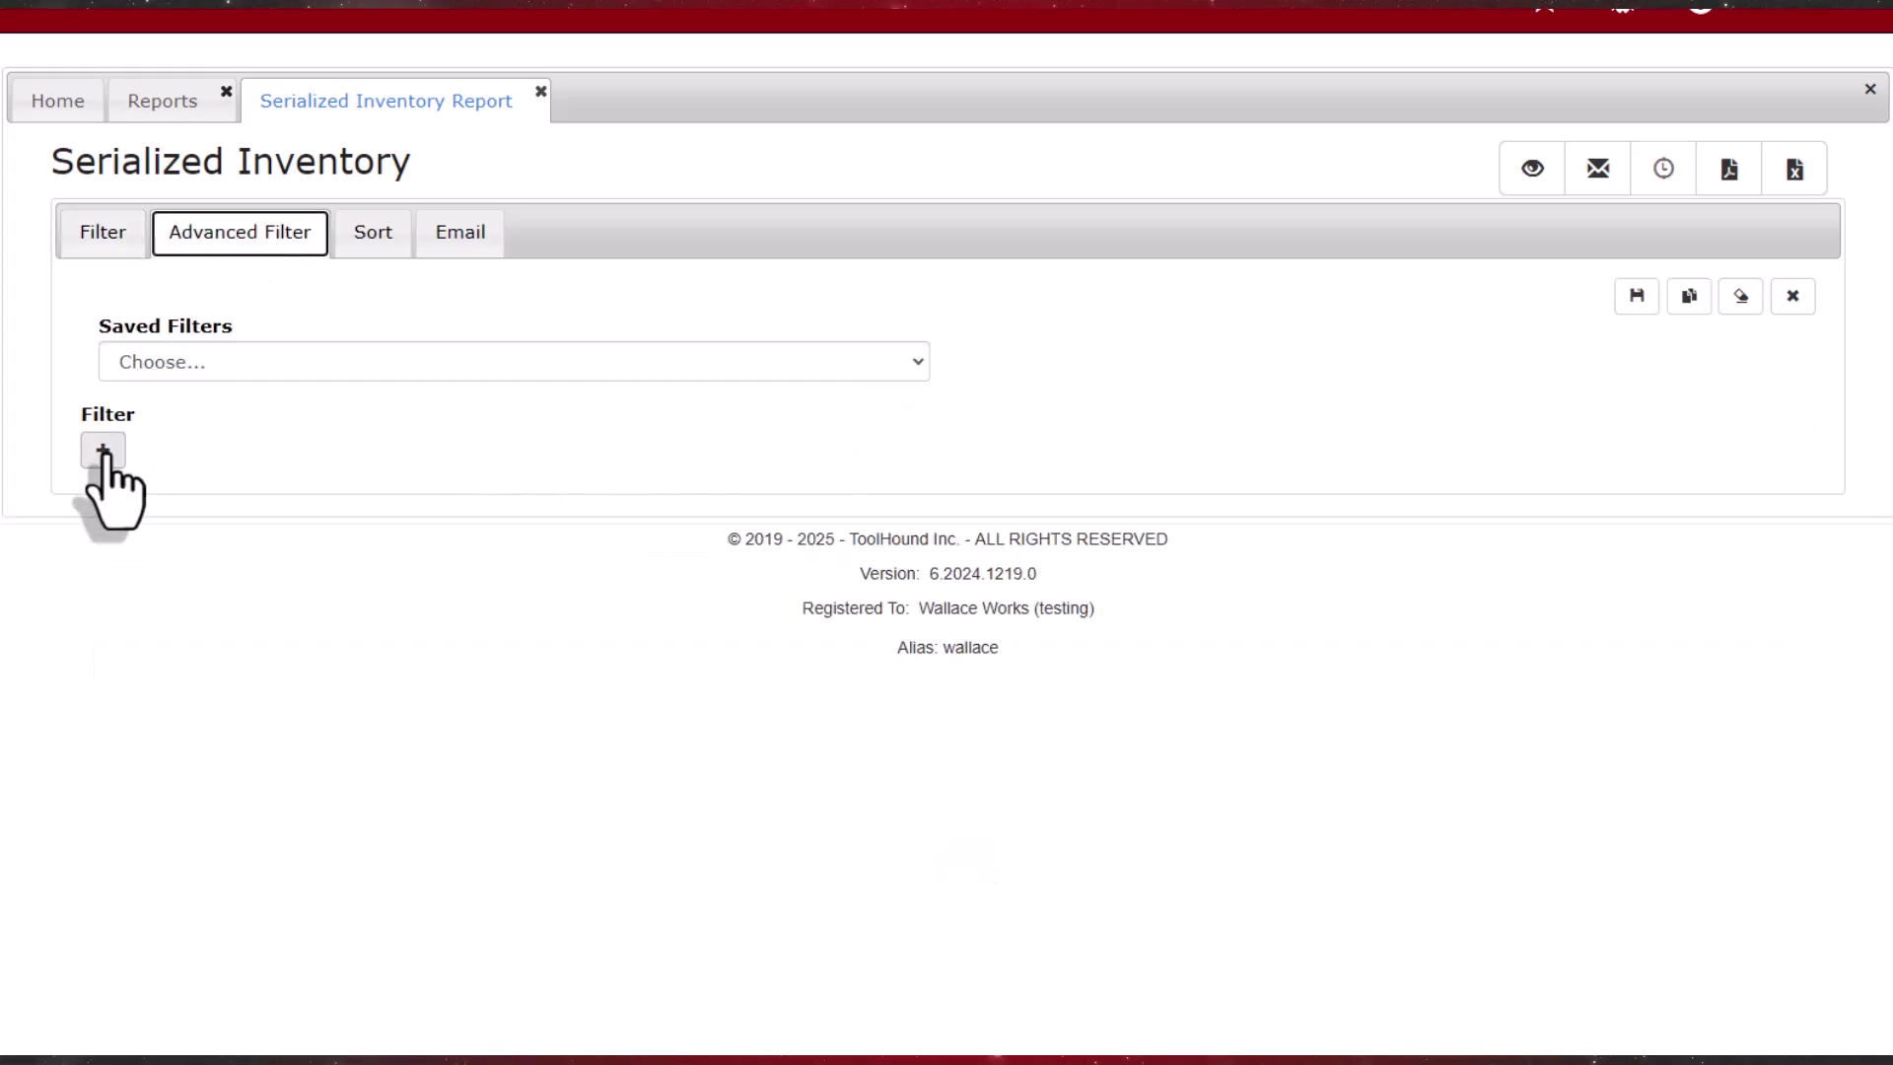
Step: Add the filter Rent End Date <= 'this month' and save it as 'Rent Ends this month'
click(102, 451)
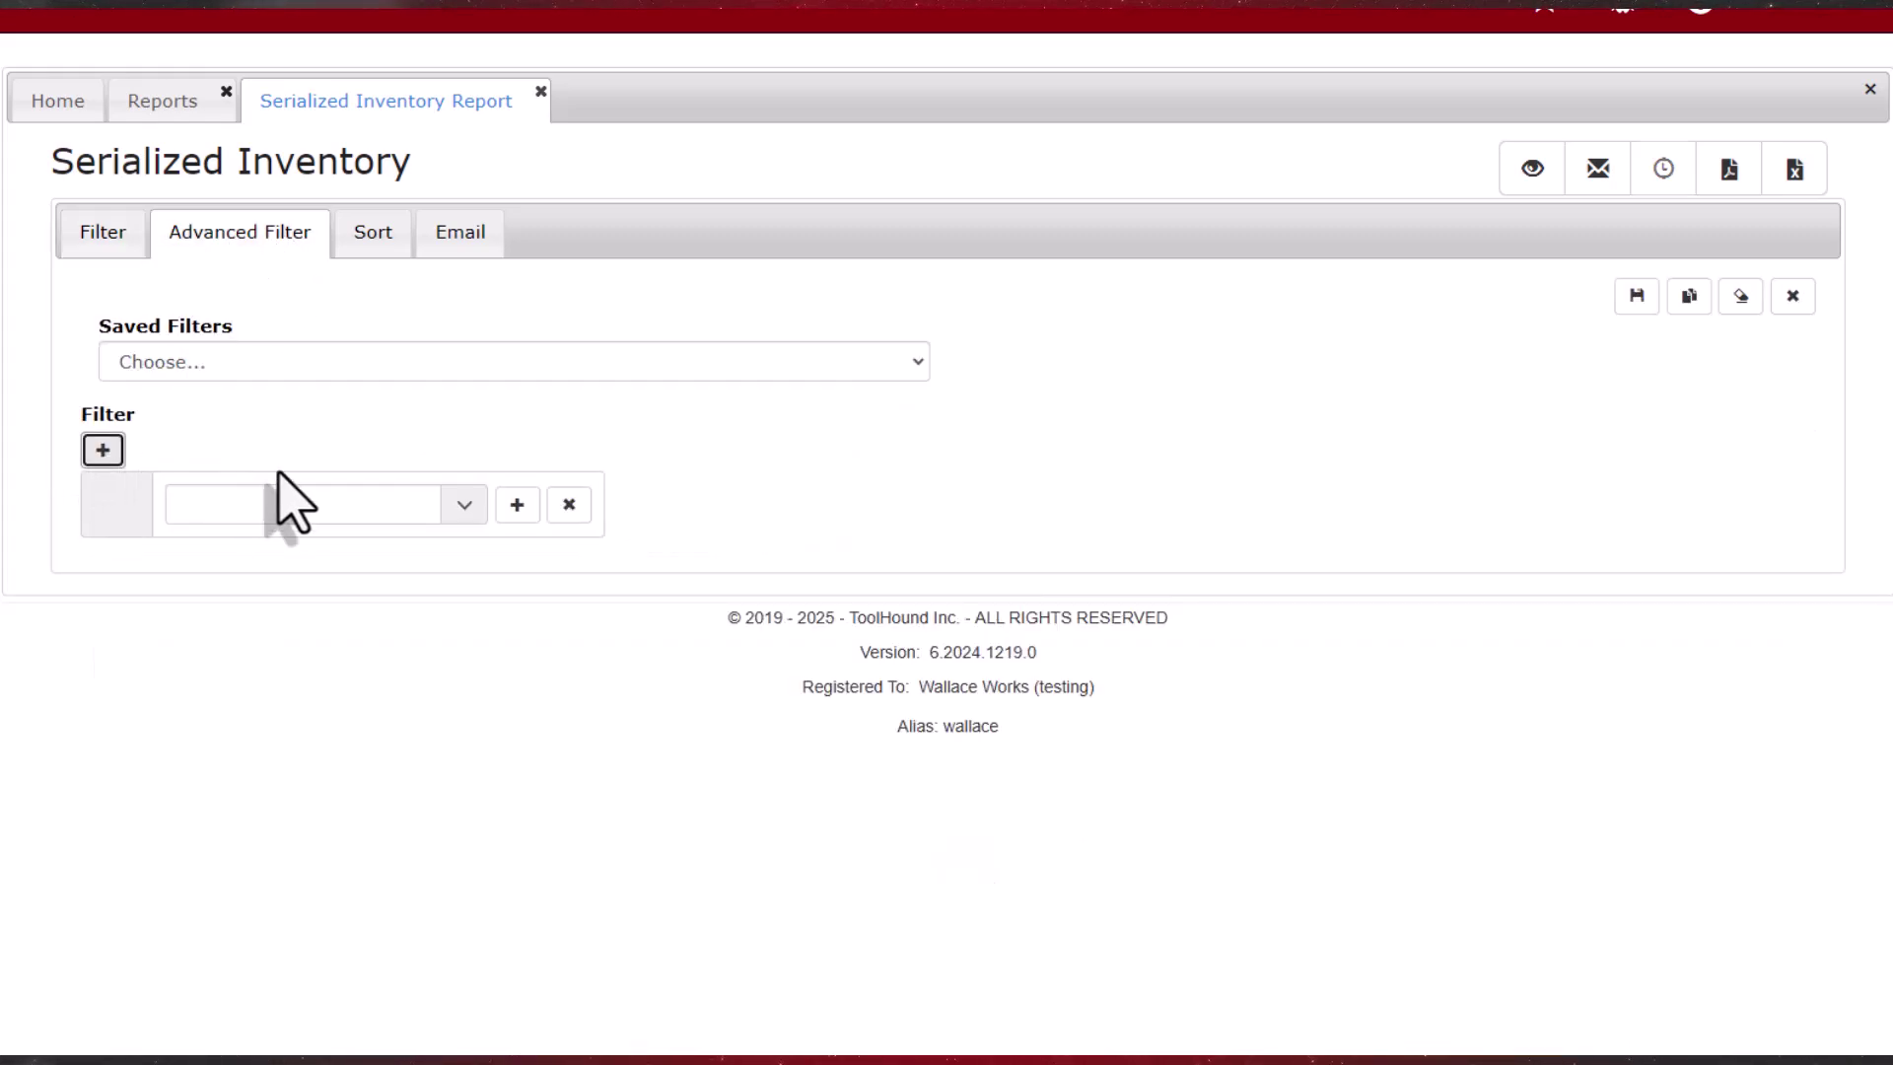
click(464, 506)
drag(453, 562, 450, 639)
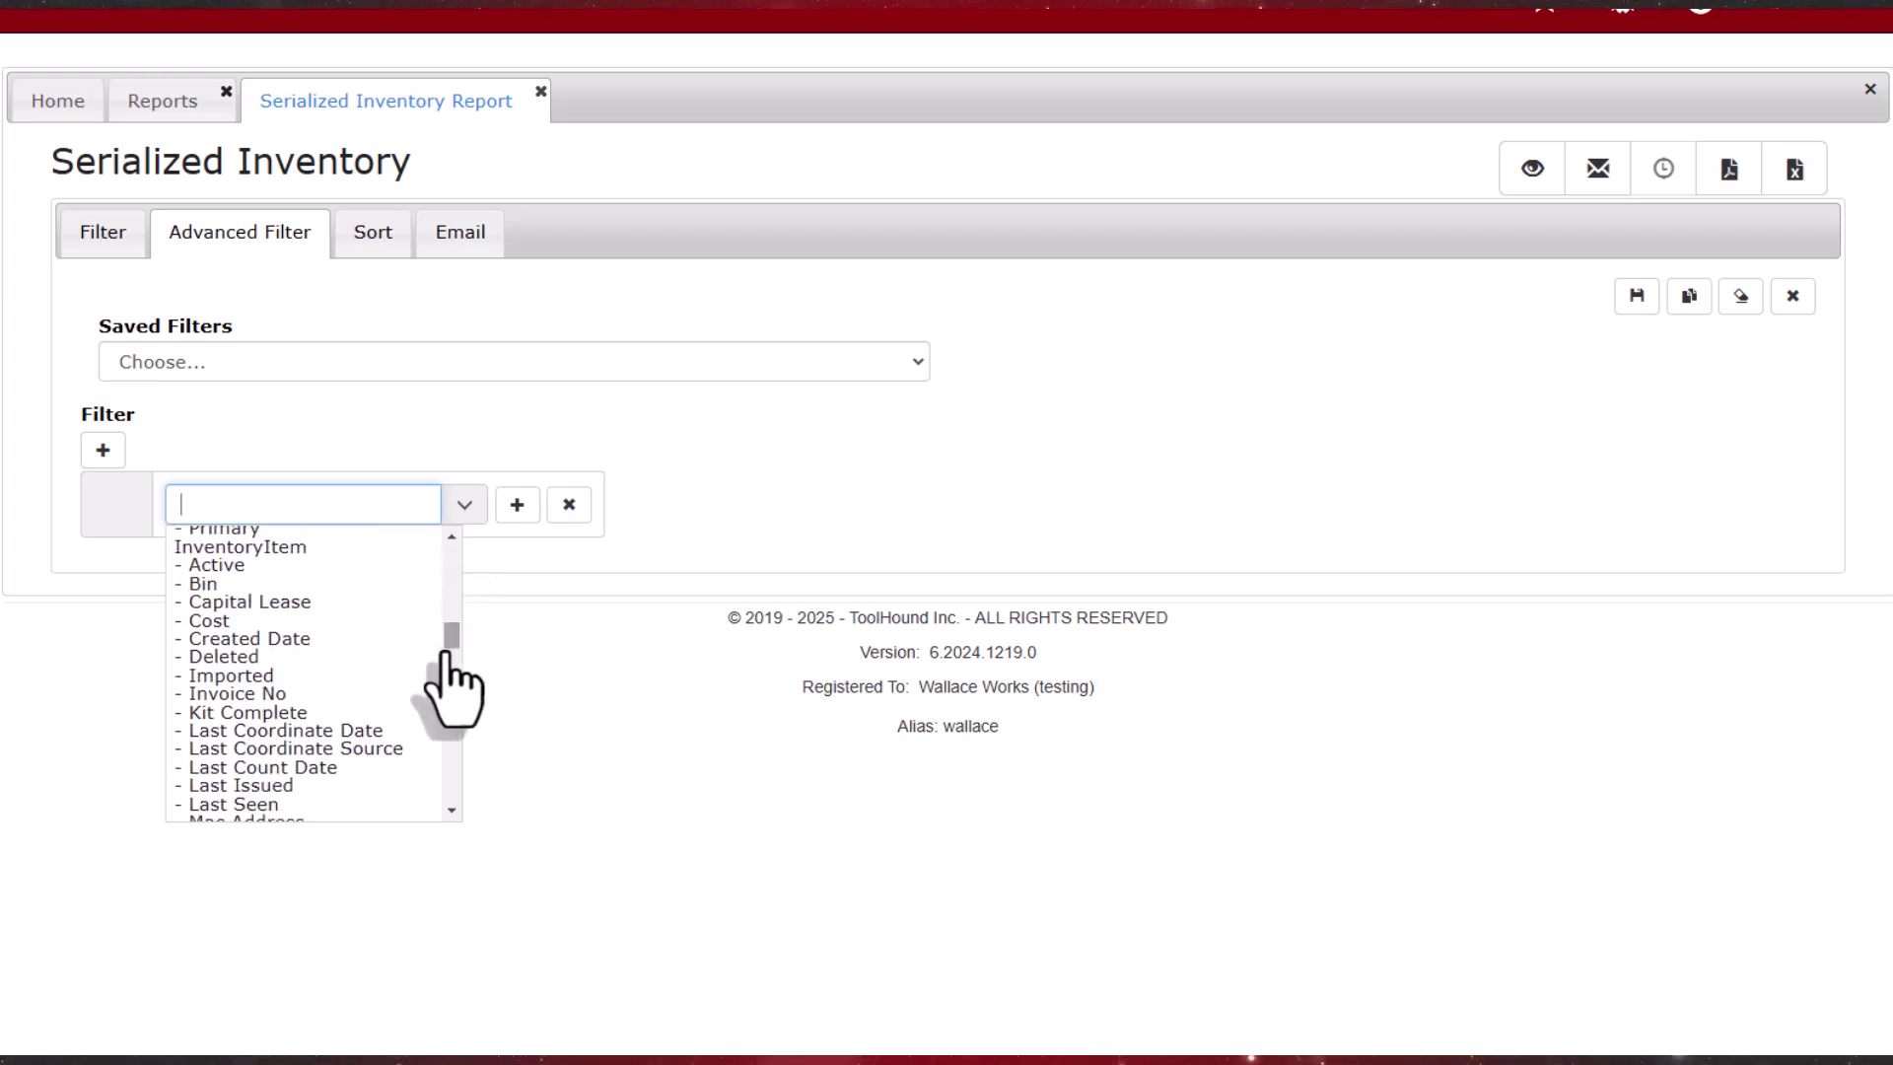
click(452, 810)
scroll(394, 788, down, 2)
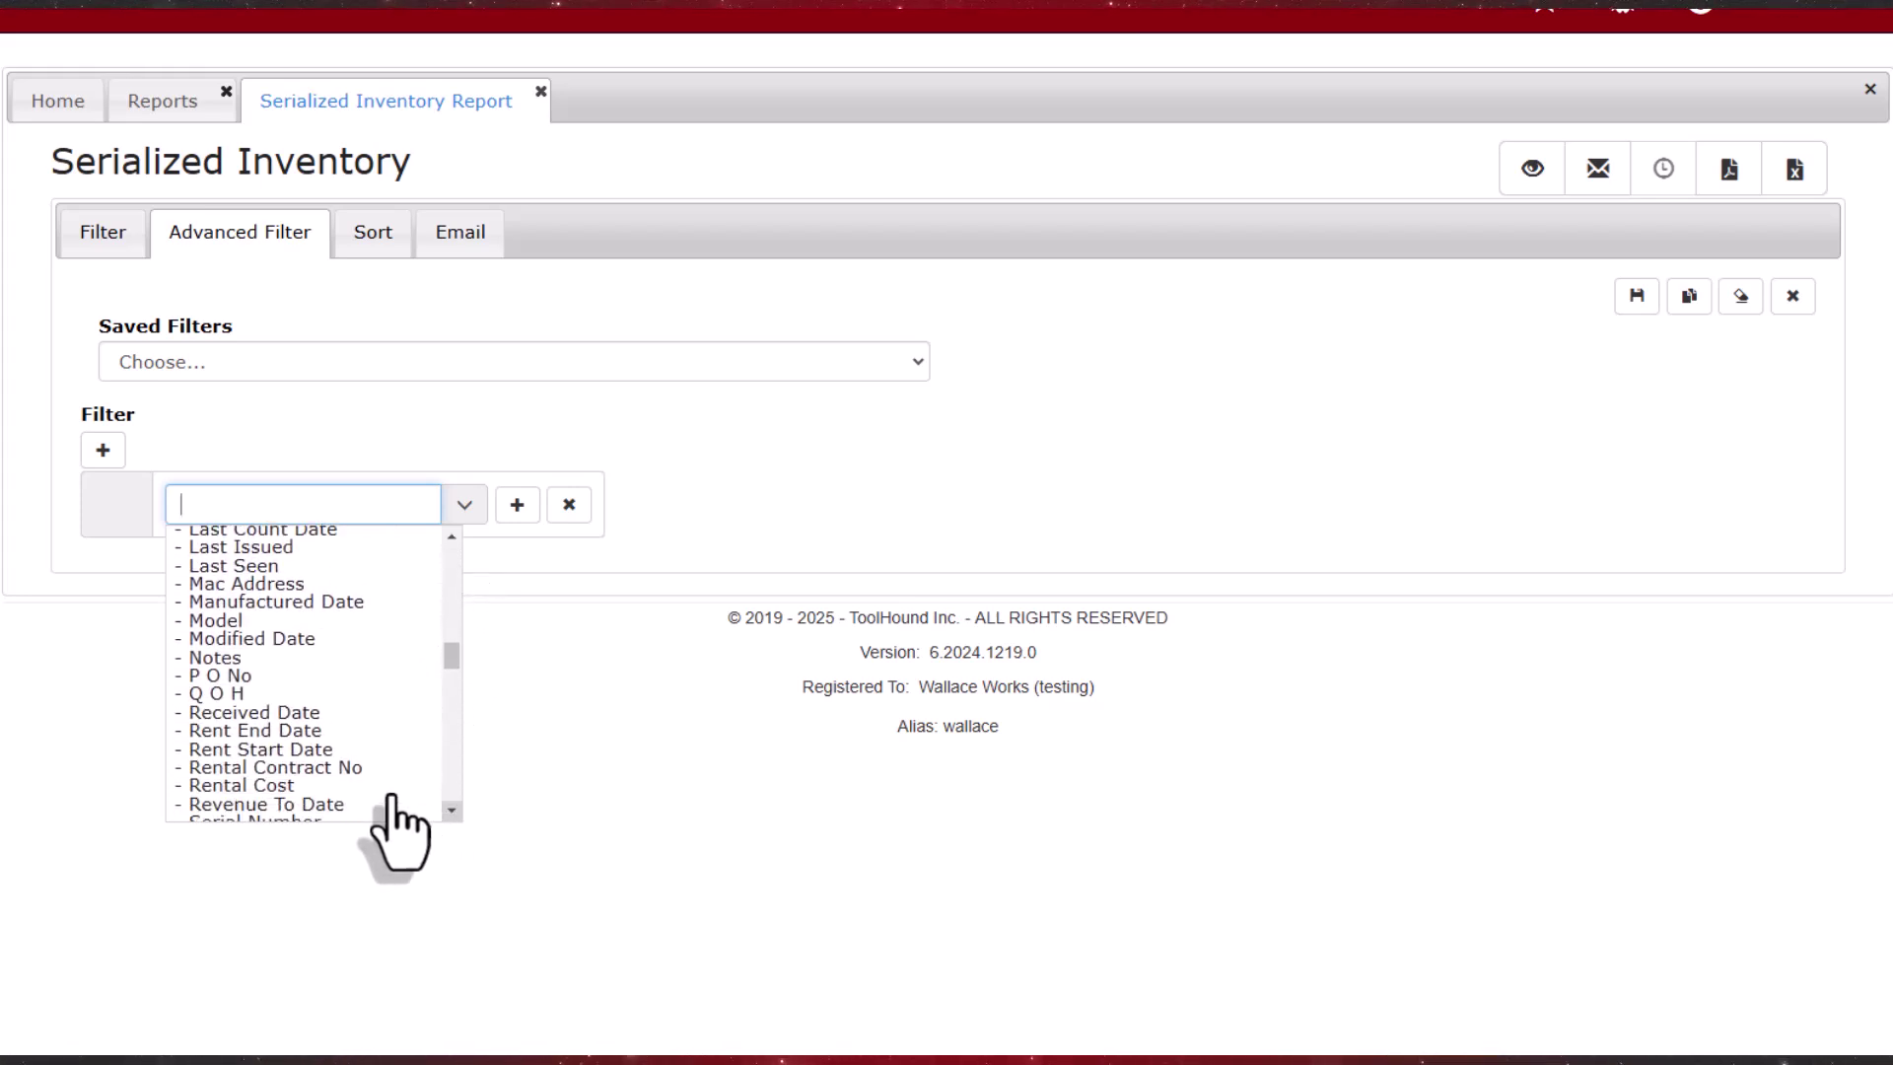
click(327, 725)
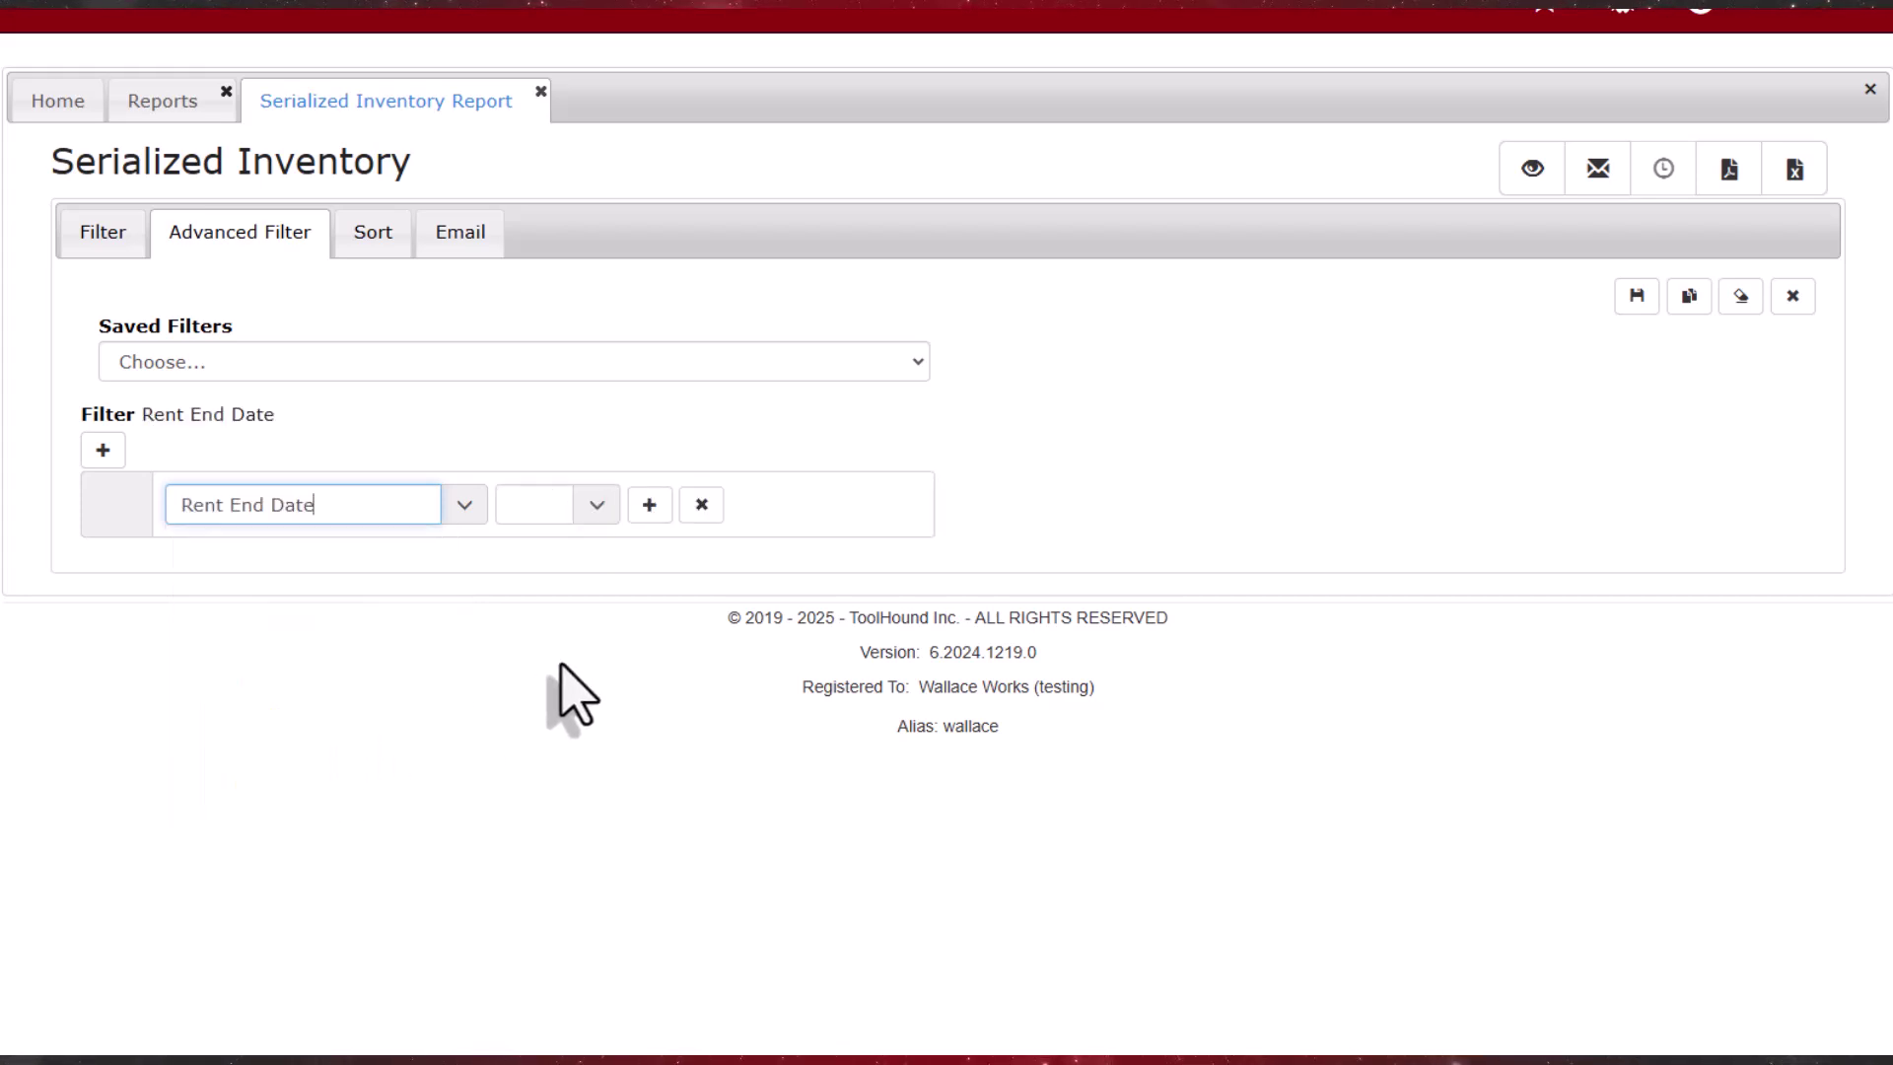
click(597, 505)
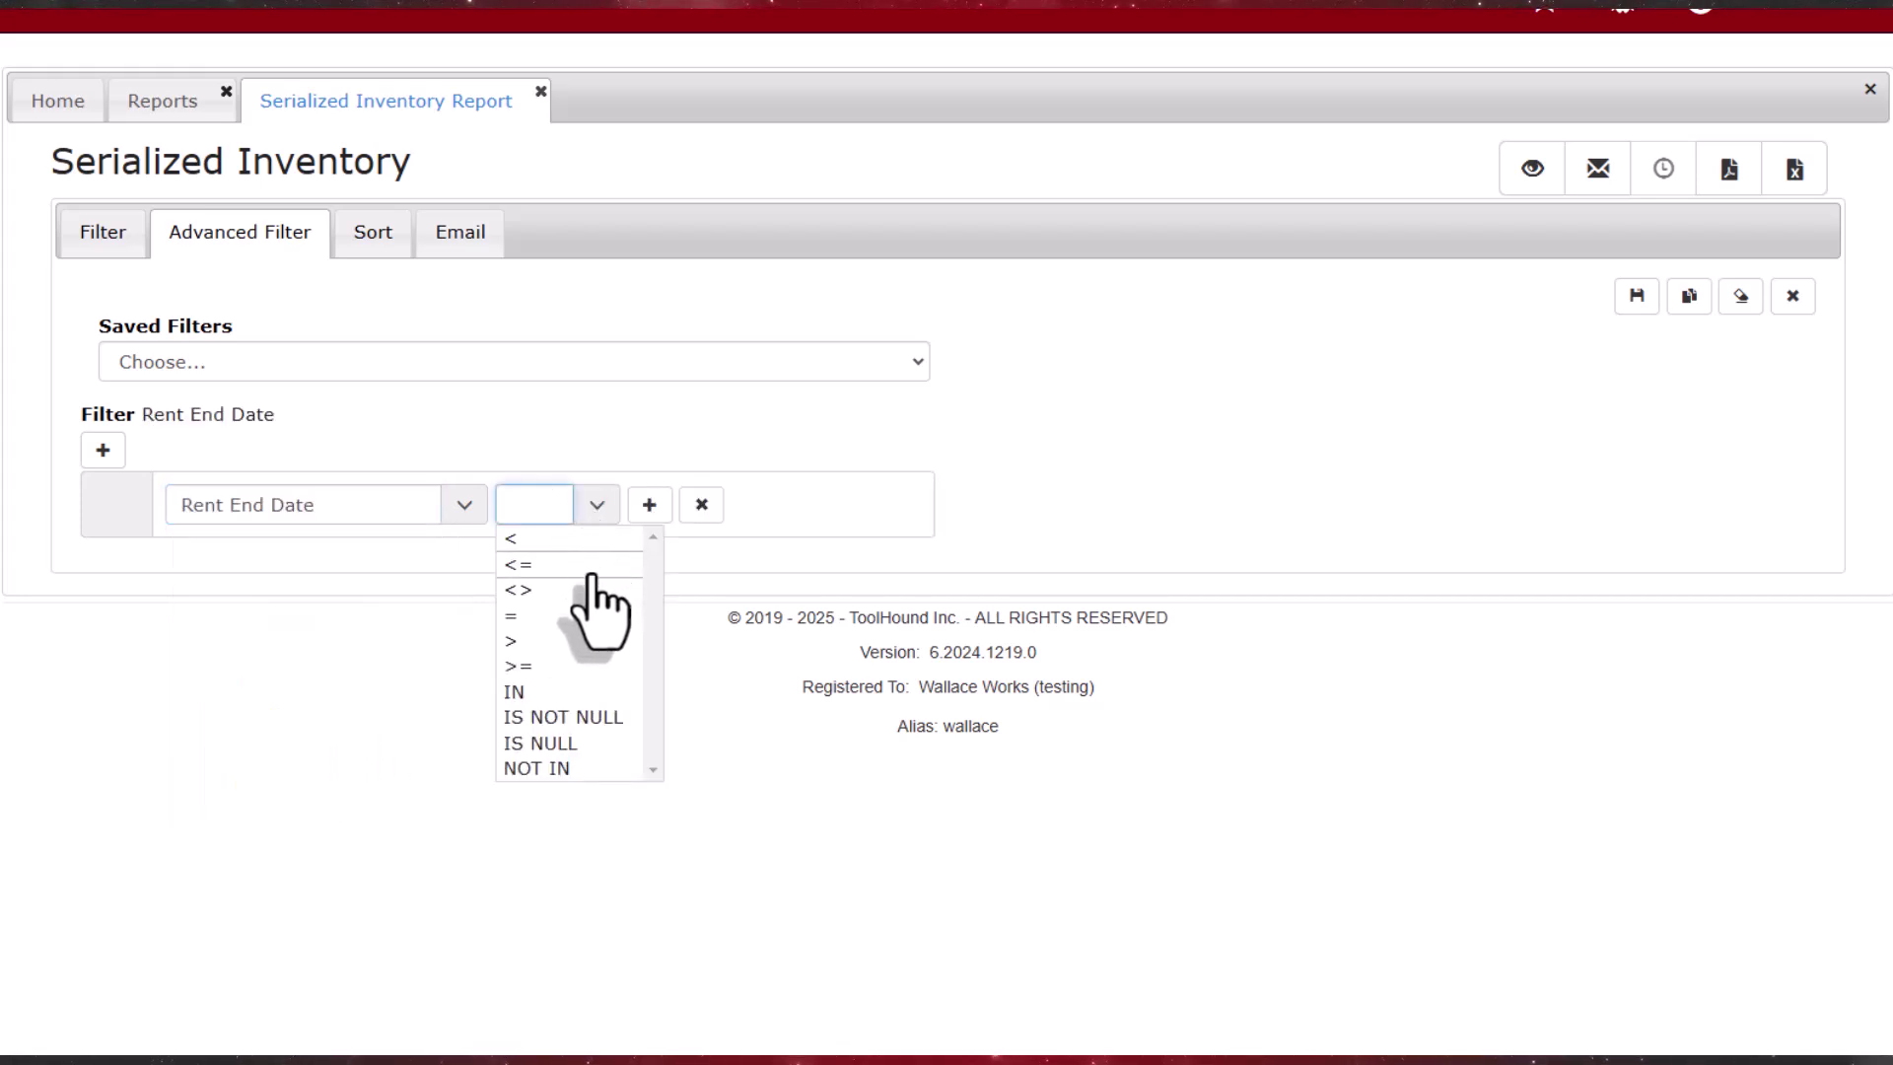
click(591, 570)
click(789, 506)
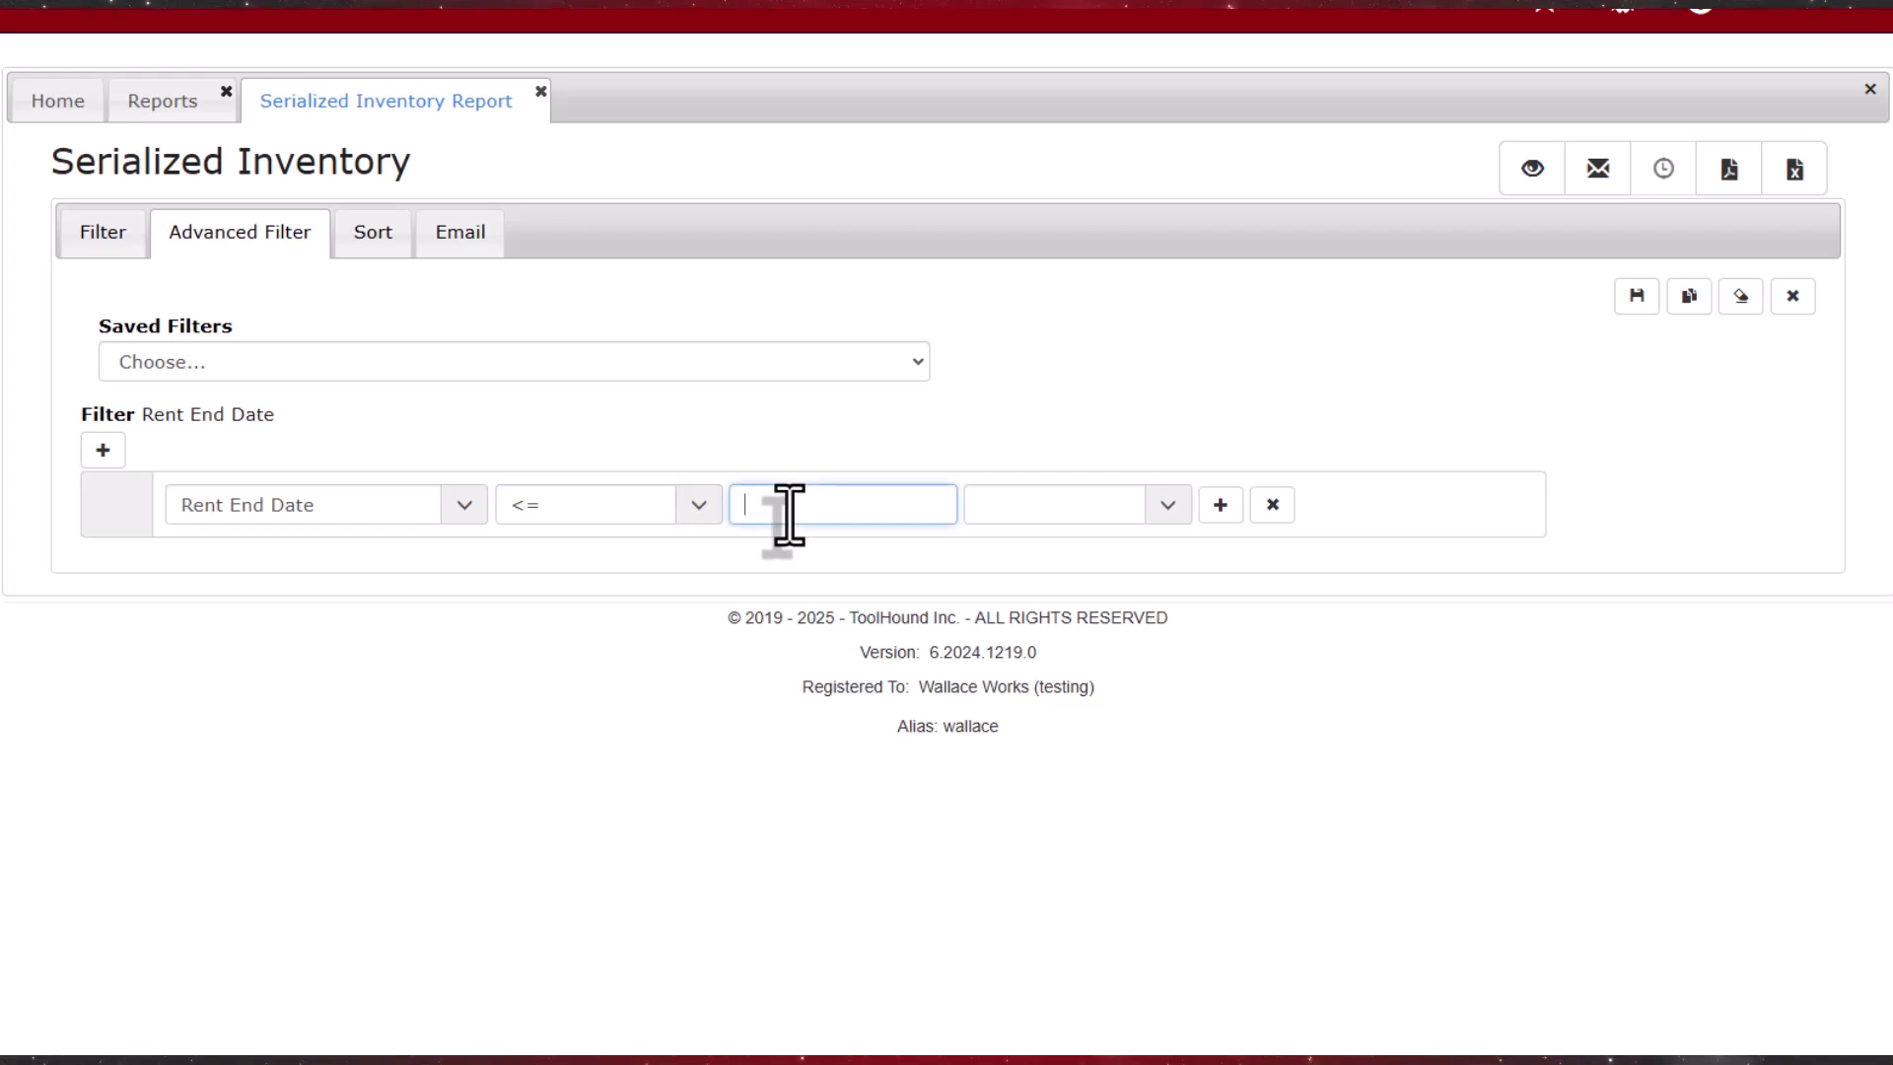
text(this month)
key(Tab)
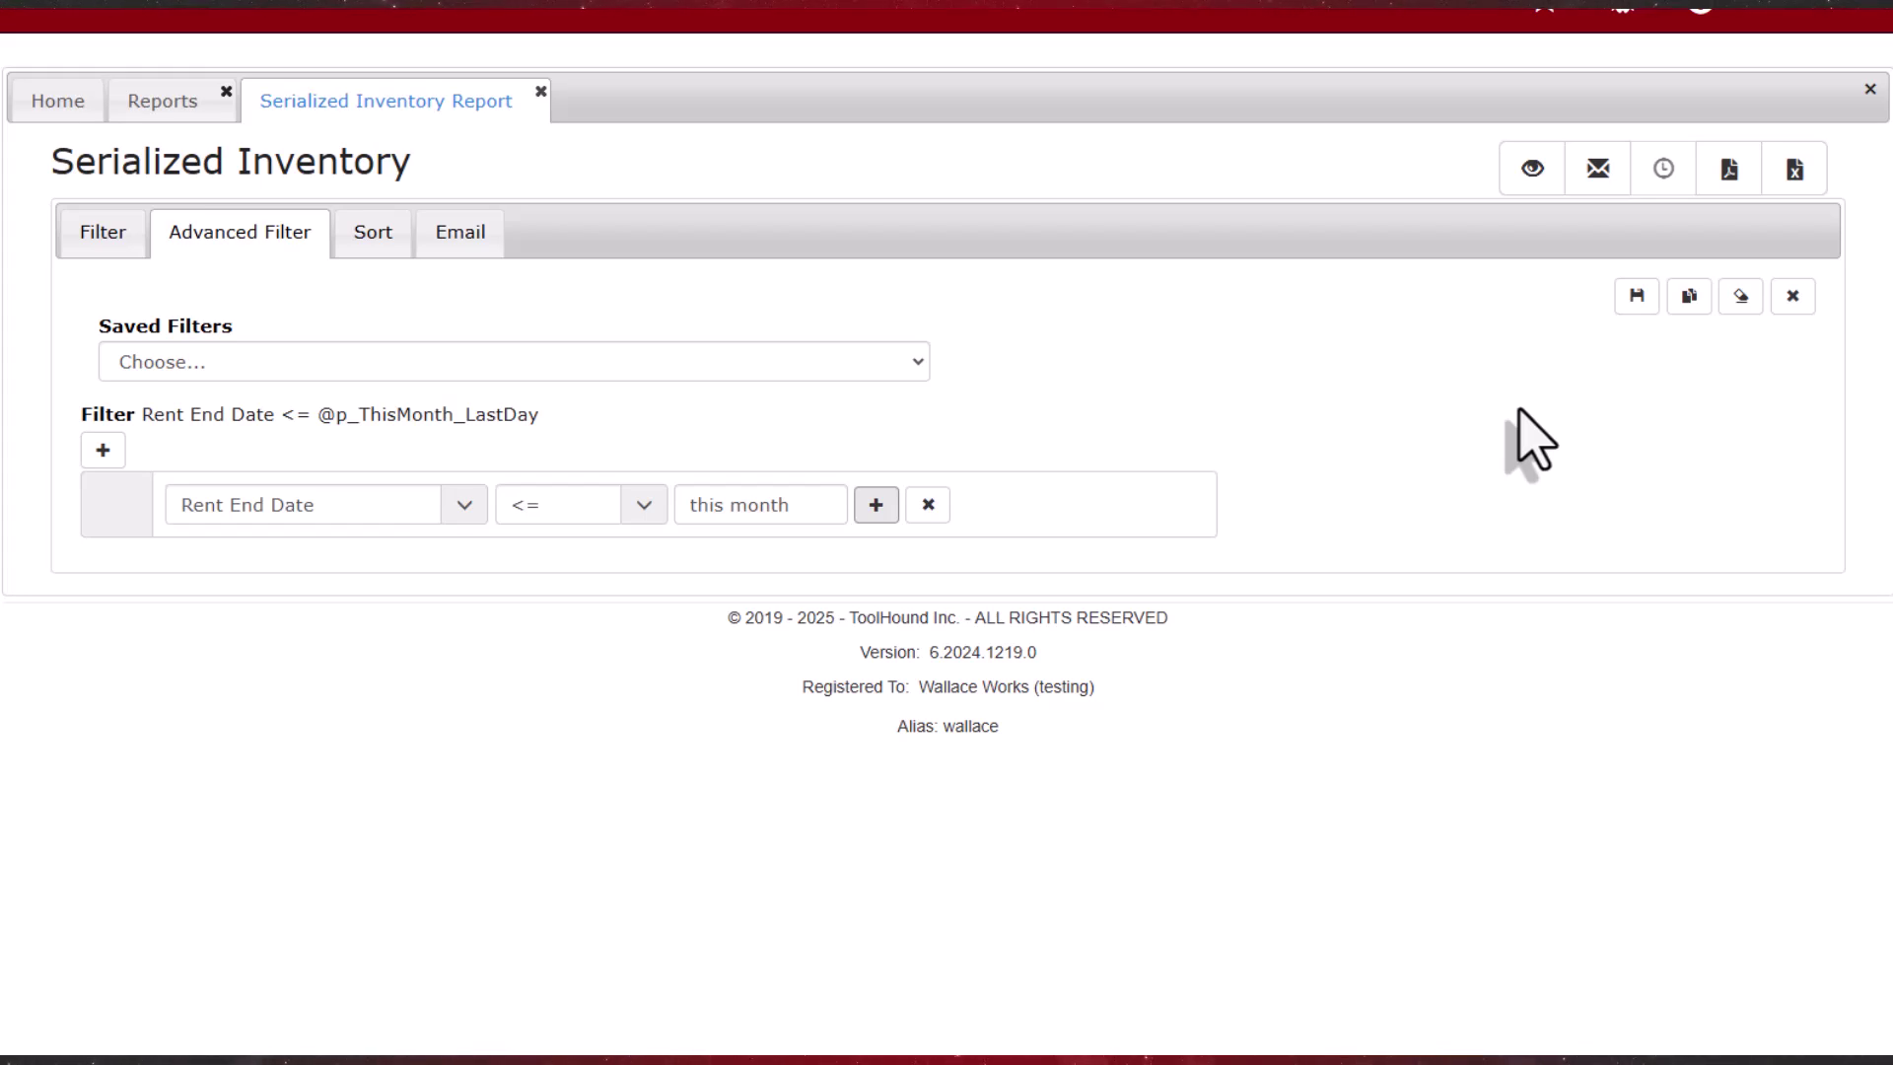
click(1637, 296)
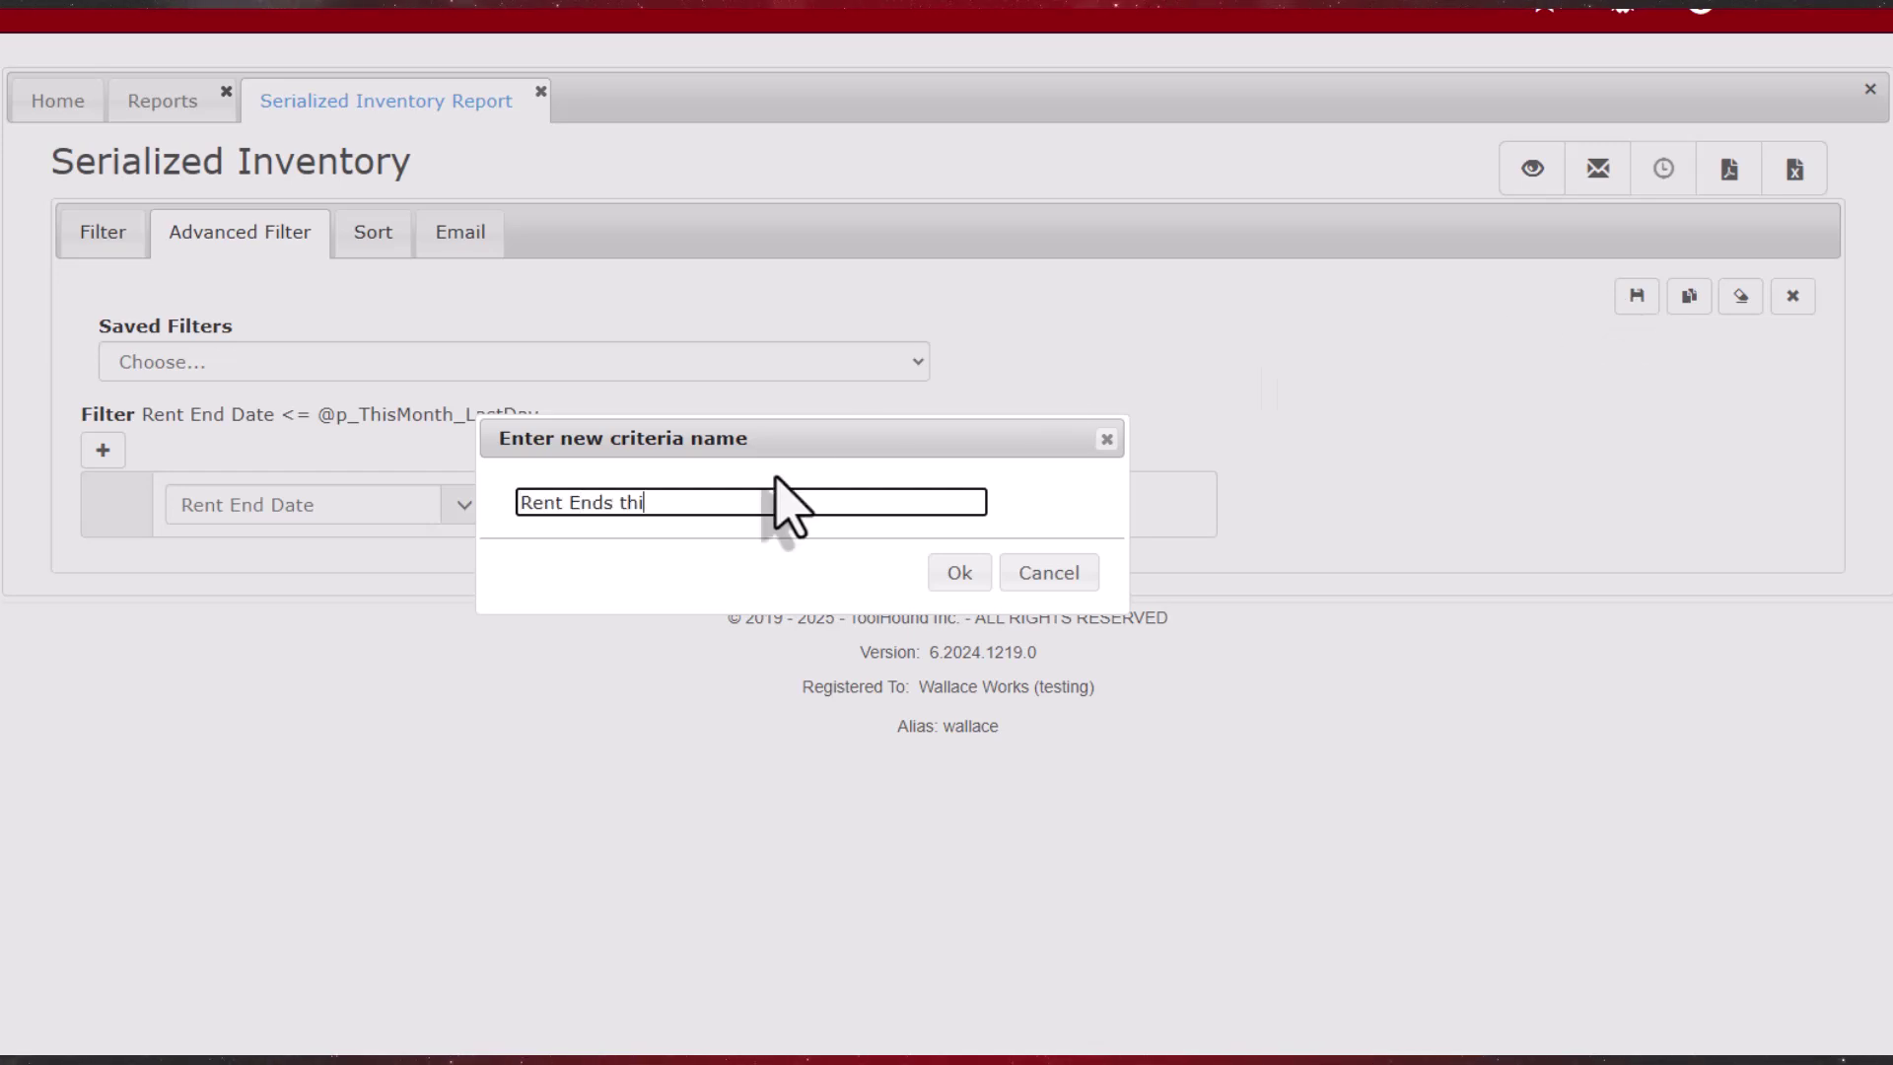
Step: Save the this-month criteria and copy it as 'Rent Ends next month'
click(961, 575)
click(1688, 299)
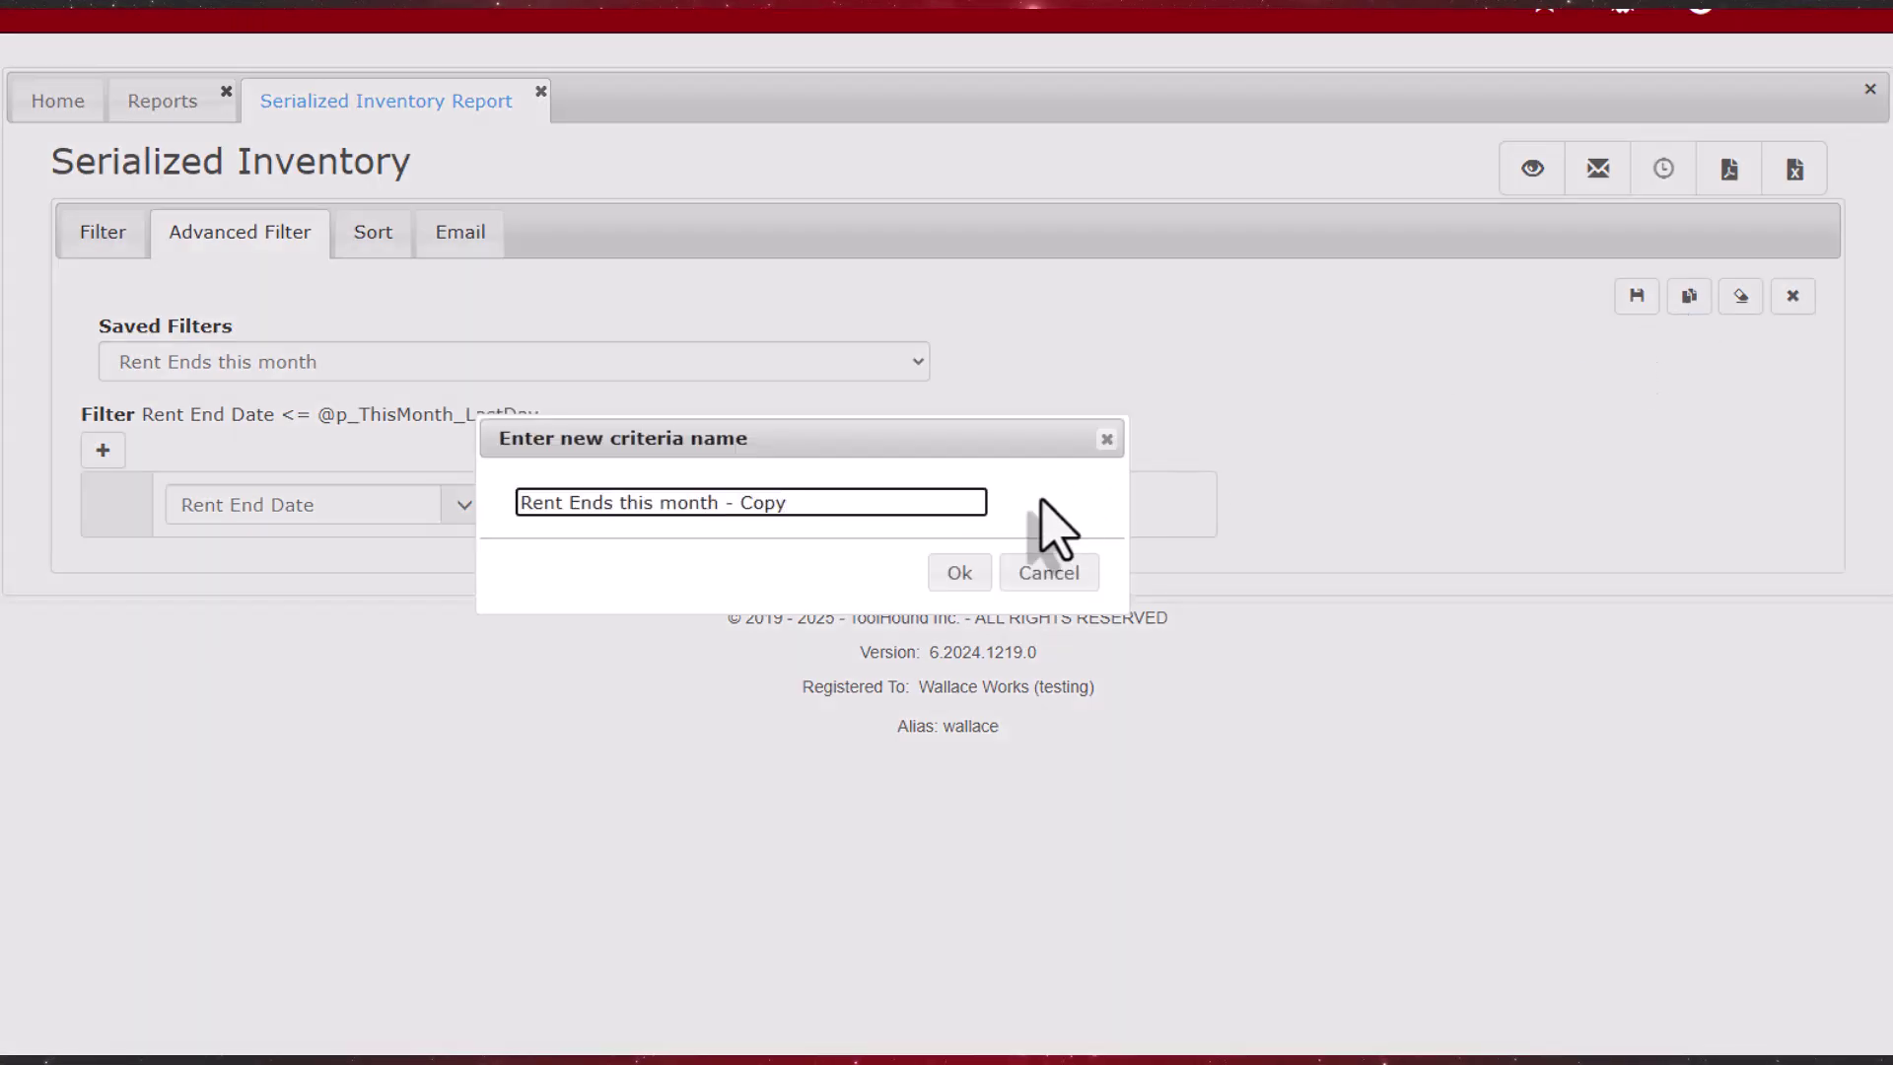
text(nex)
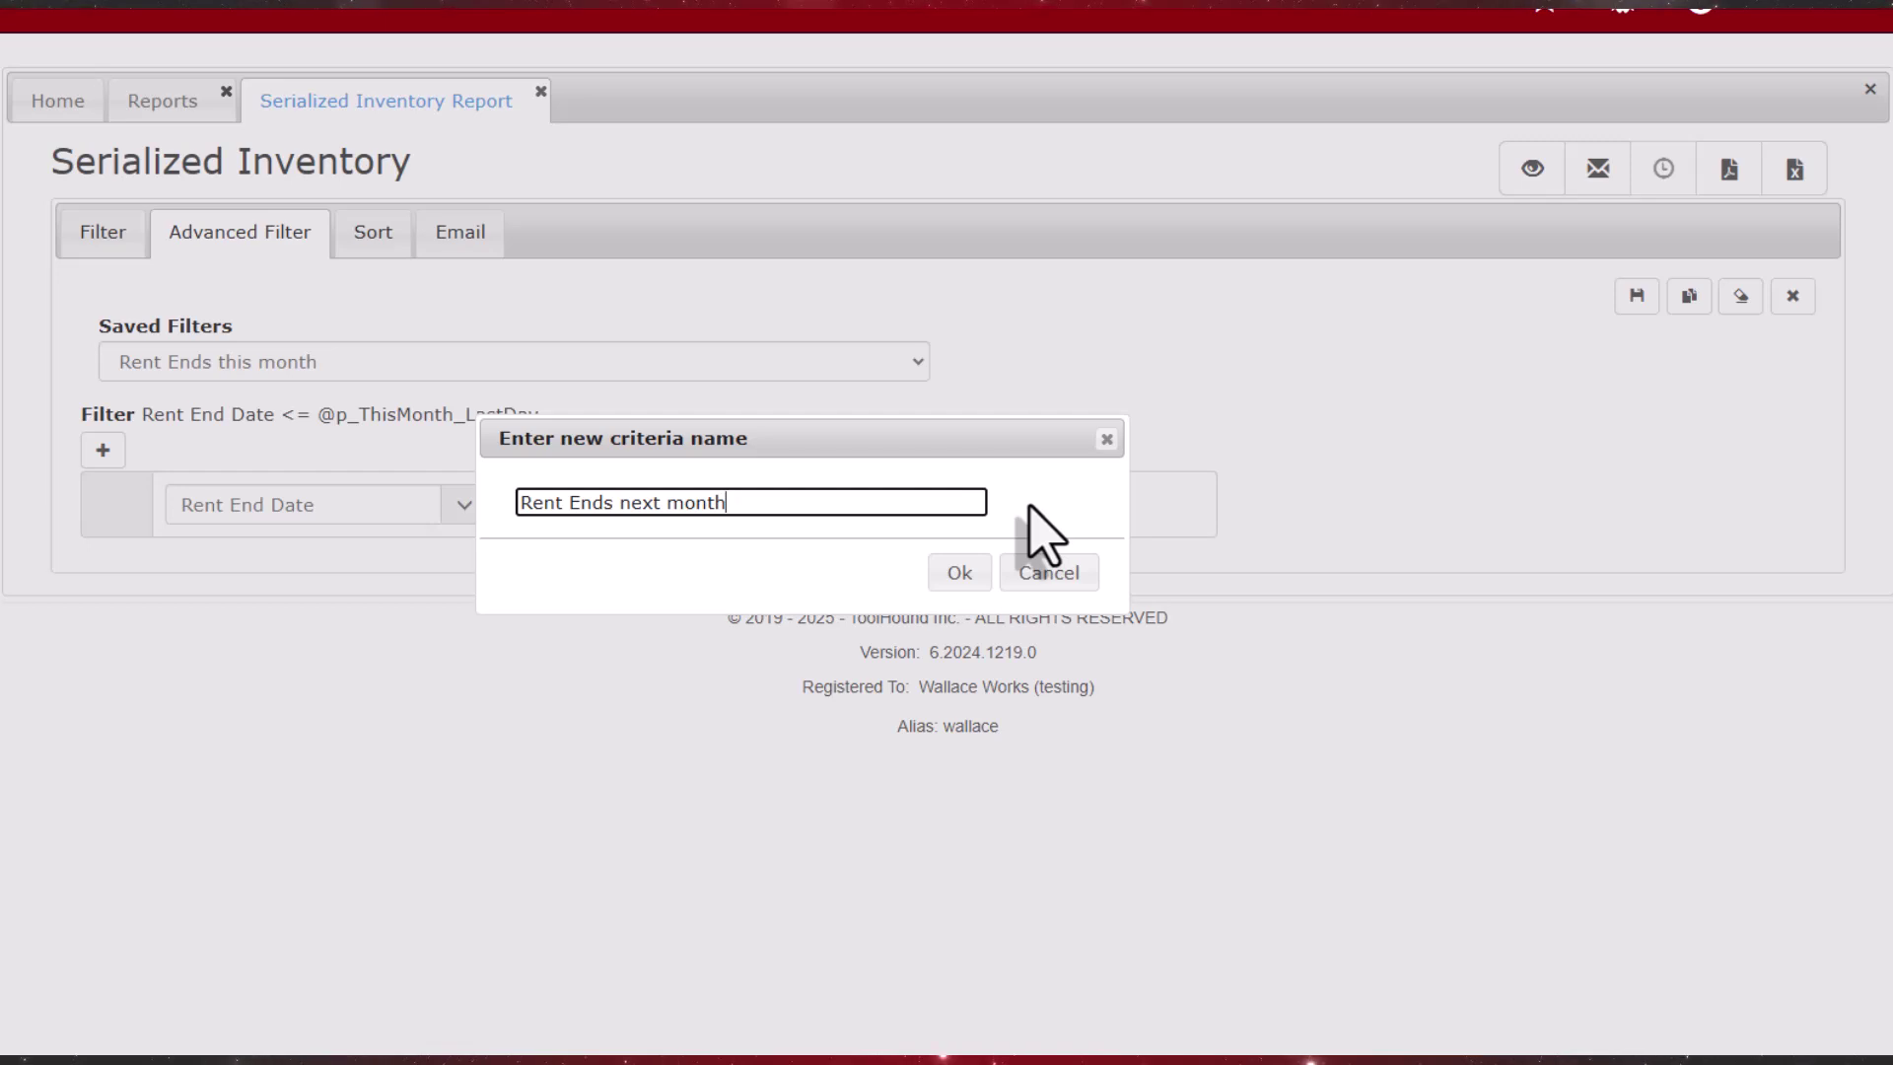
click(956, 574)
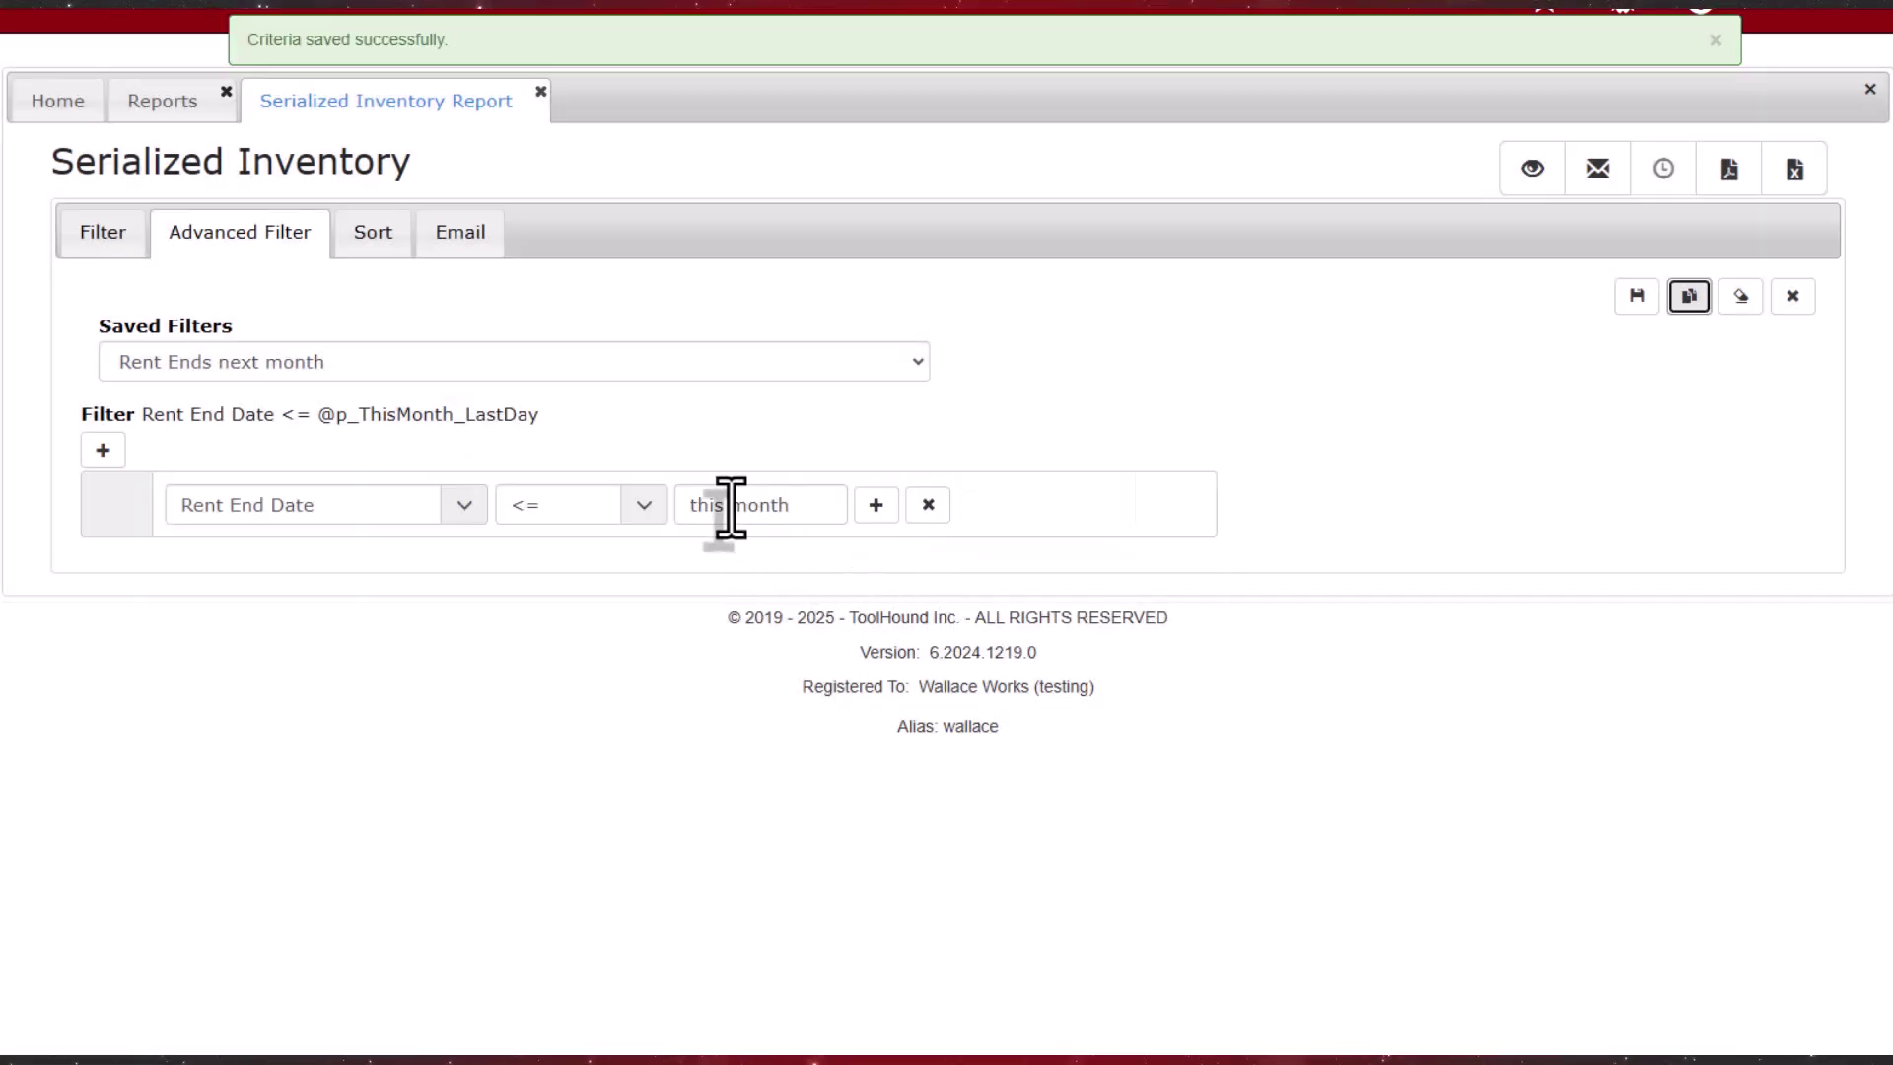
Step: Change the copied filter's Rent End Date value to 'next month' and save it
drag(731, 507, 659, 505)
text(next)
key(Tab)
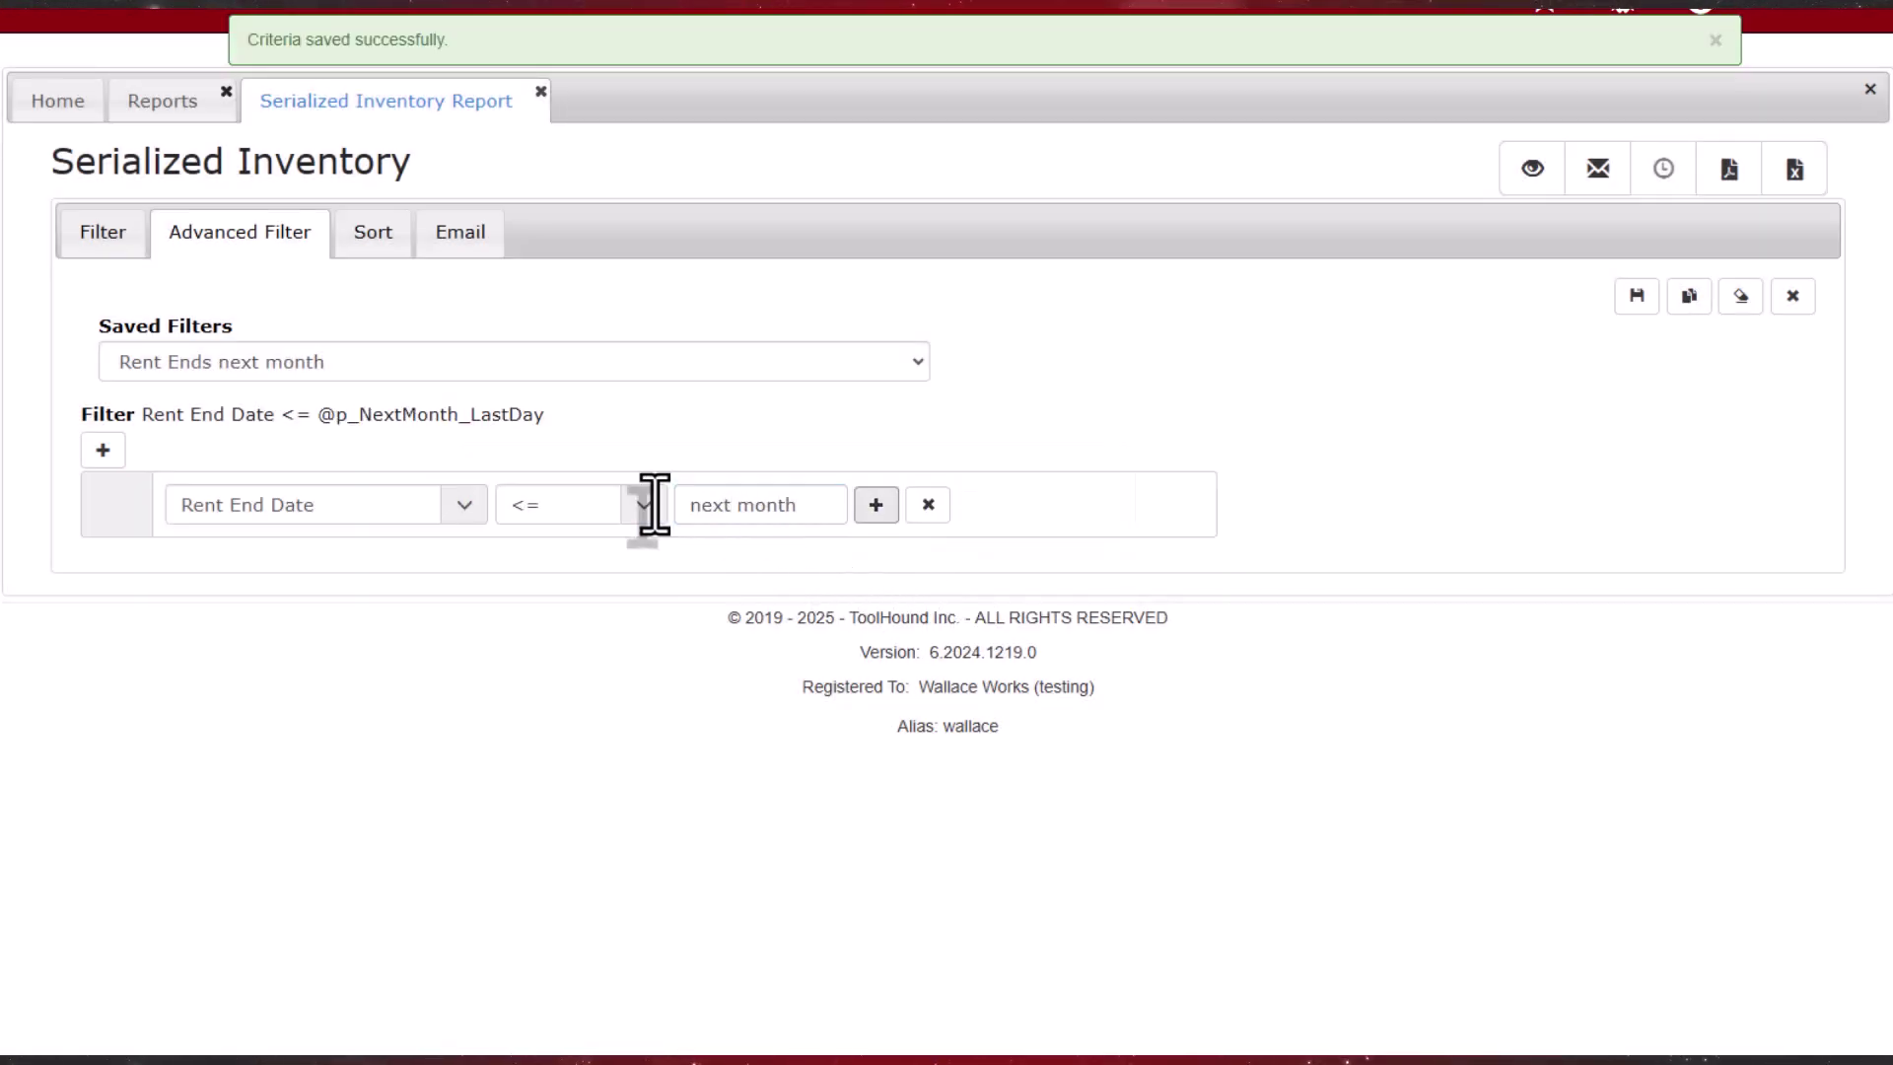
click(1643, 307)
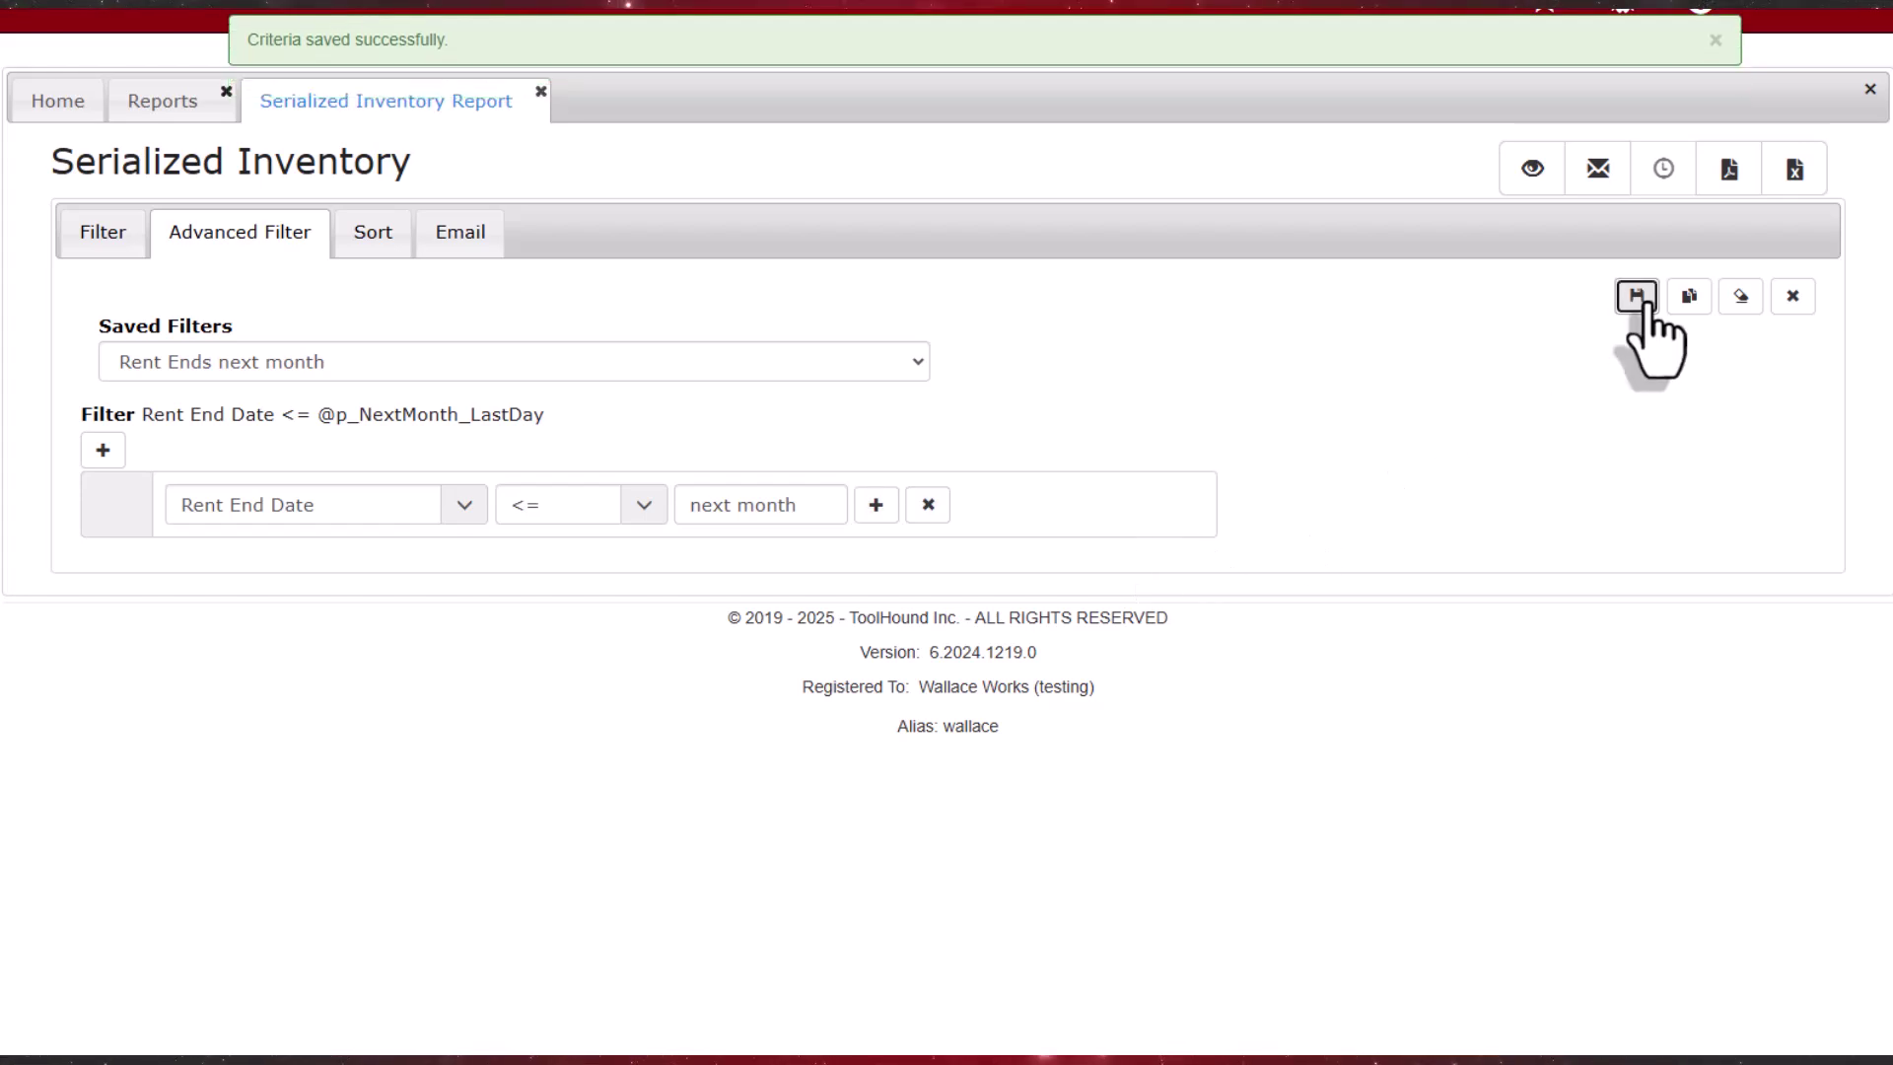
Step: Start a new schedule for the report from the Email tab, recurring monthly every 1 month
click(468, 246)
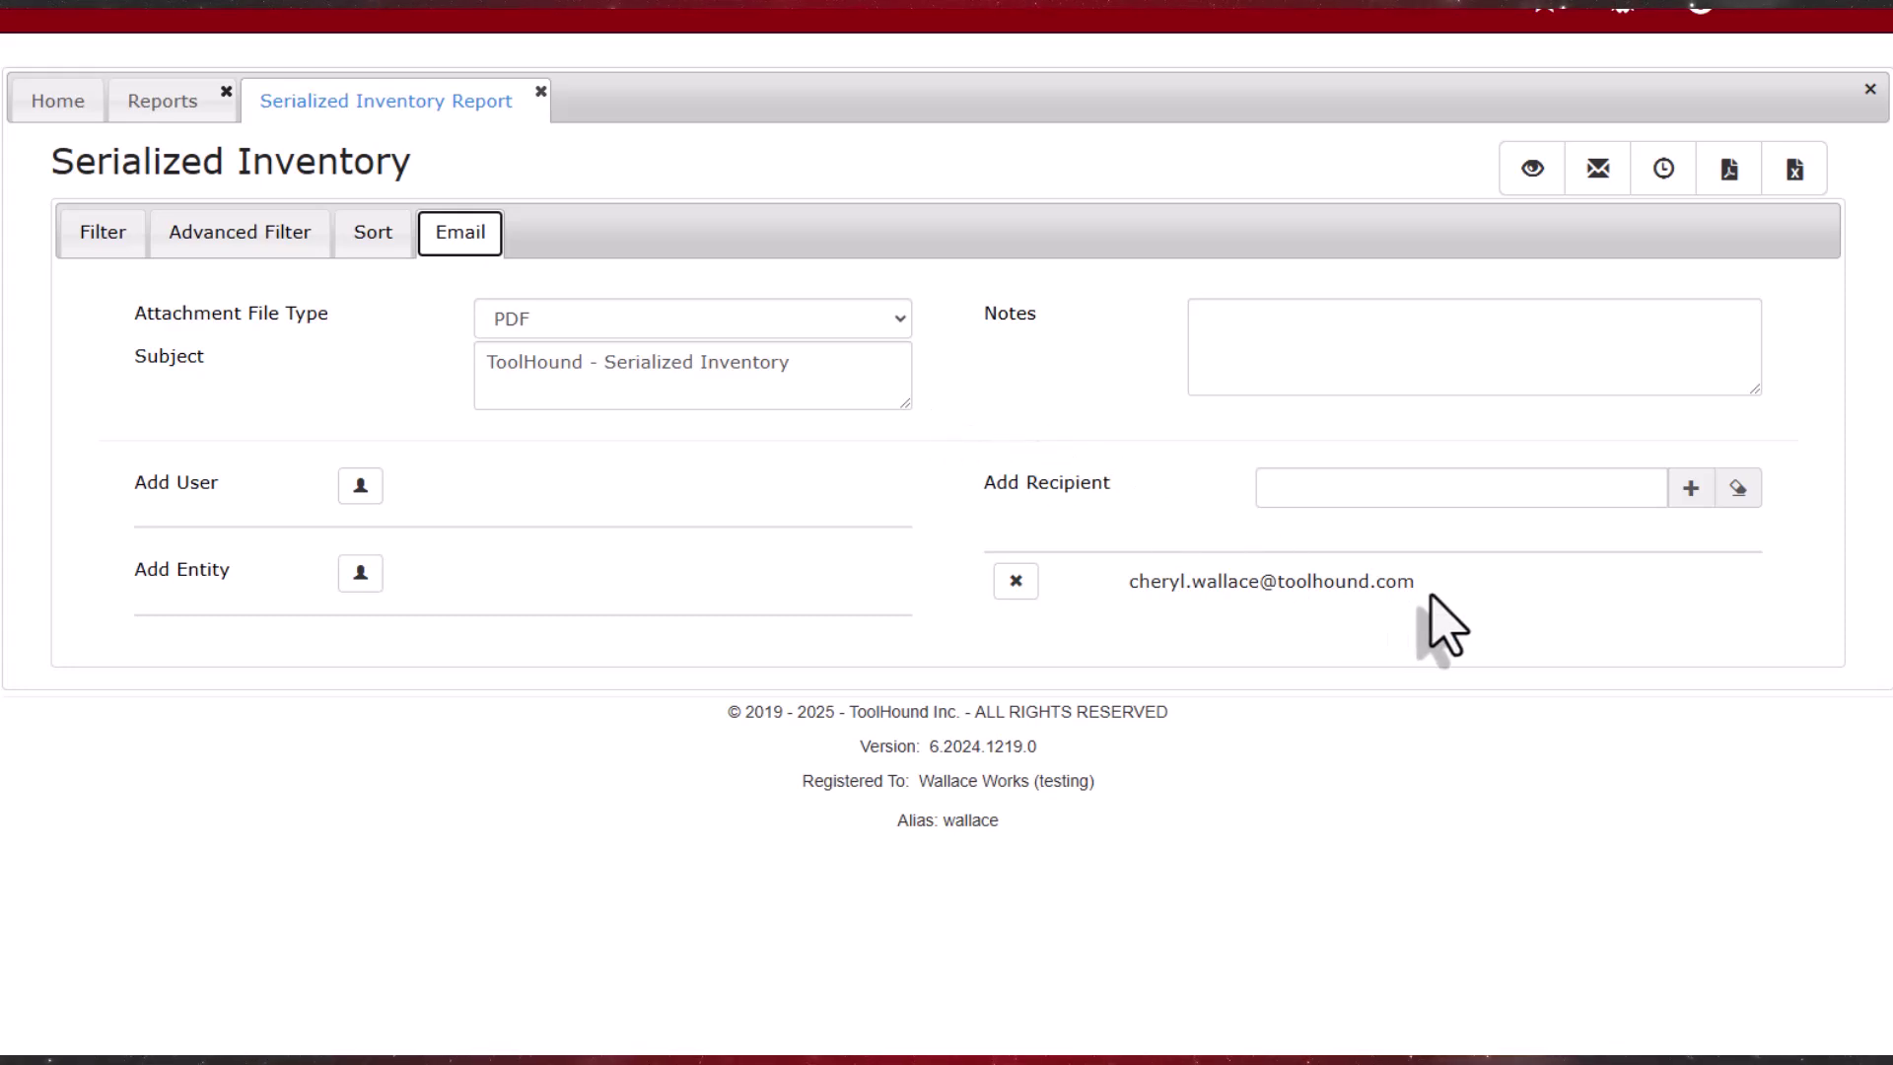
click(1675, 184)
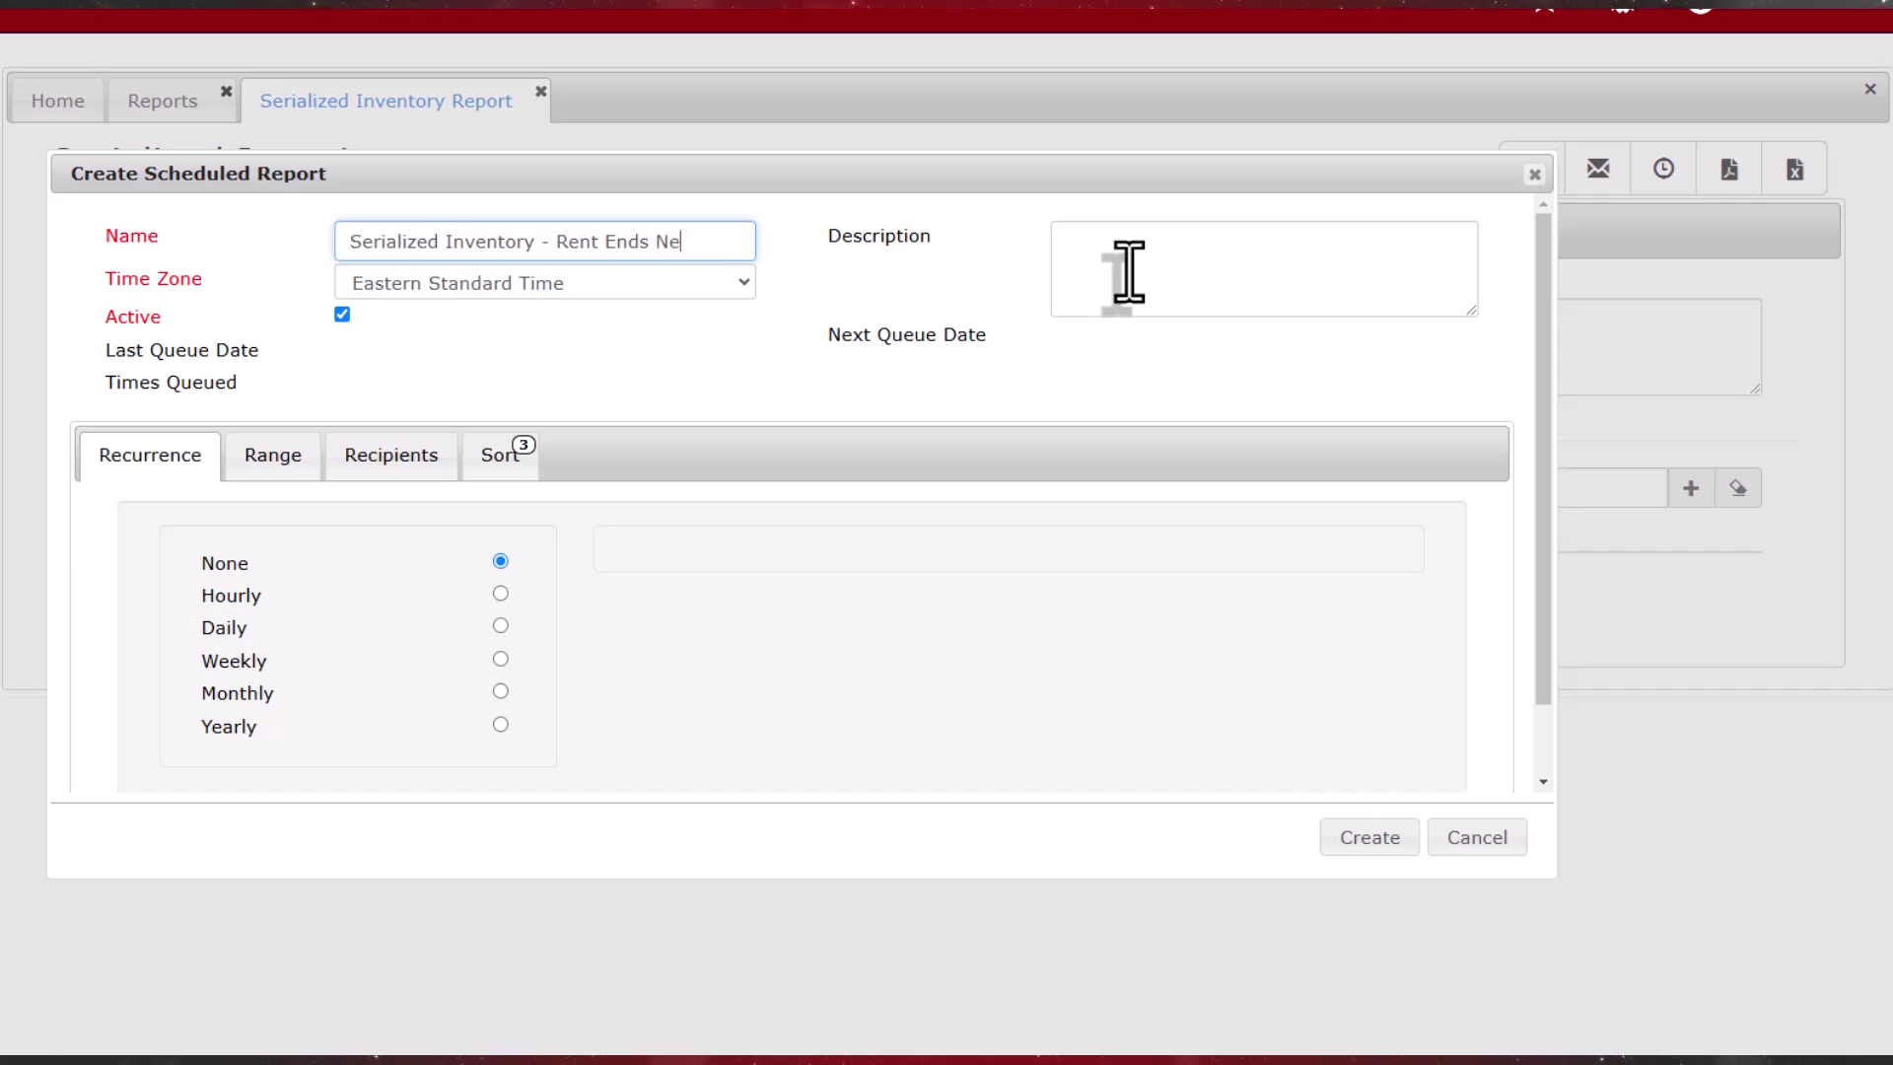
key(Tab)
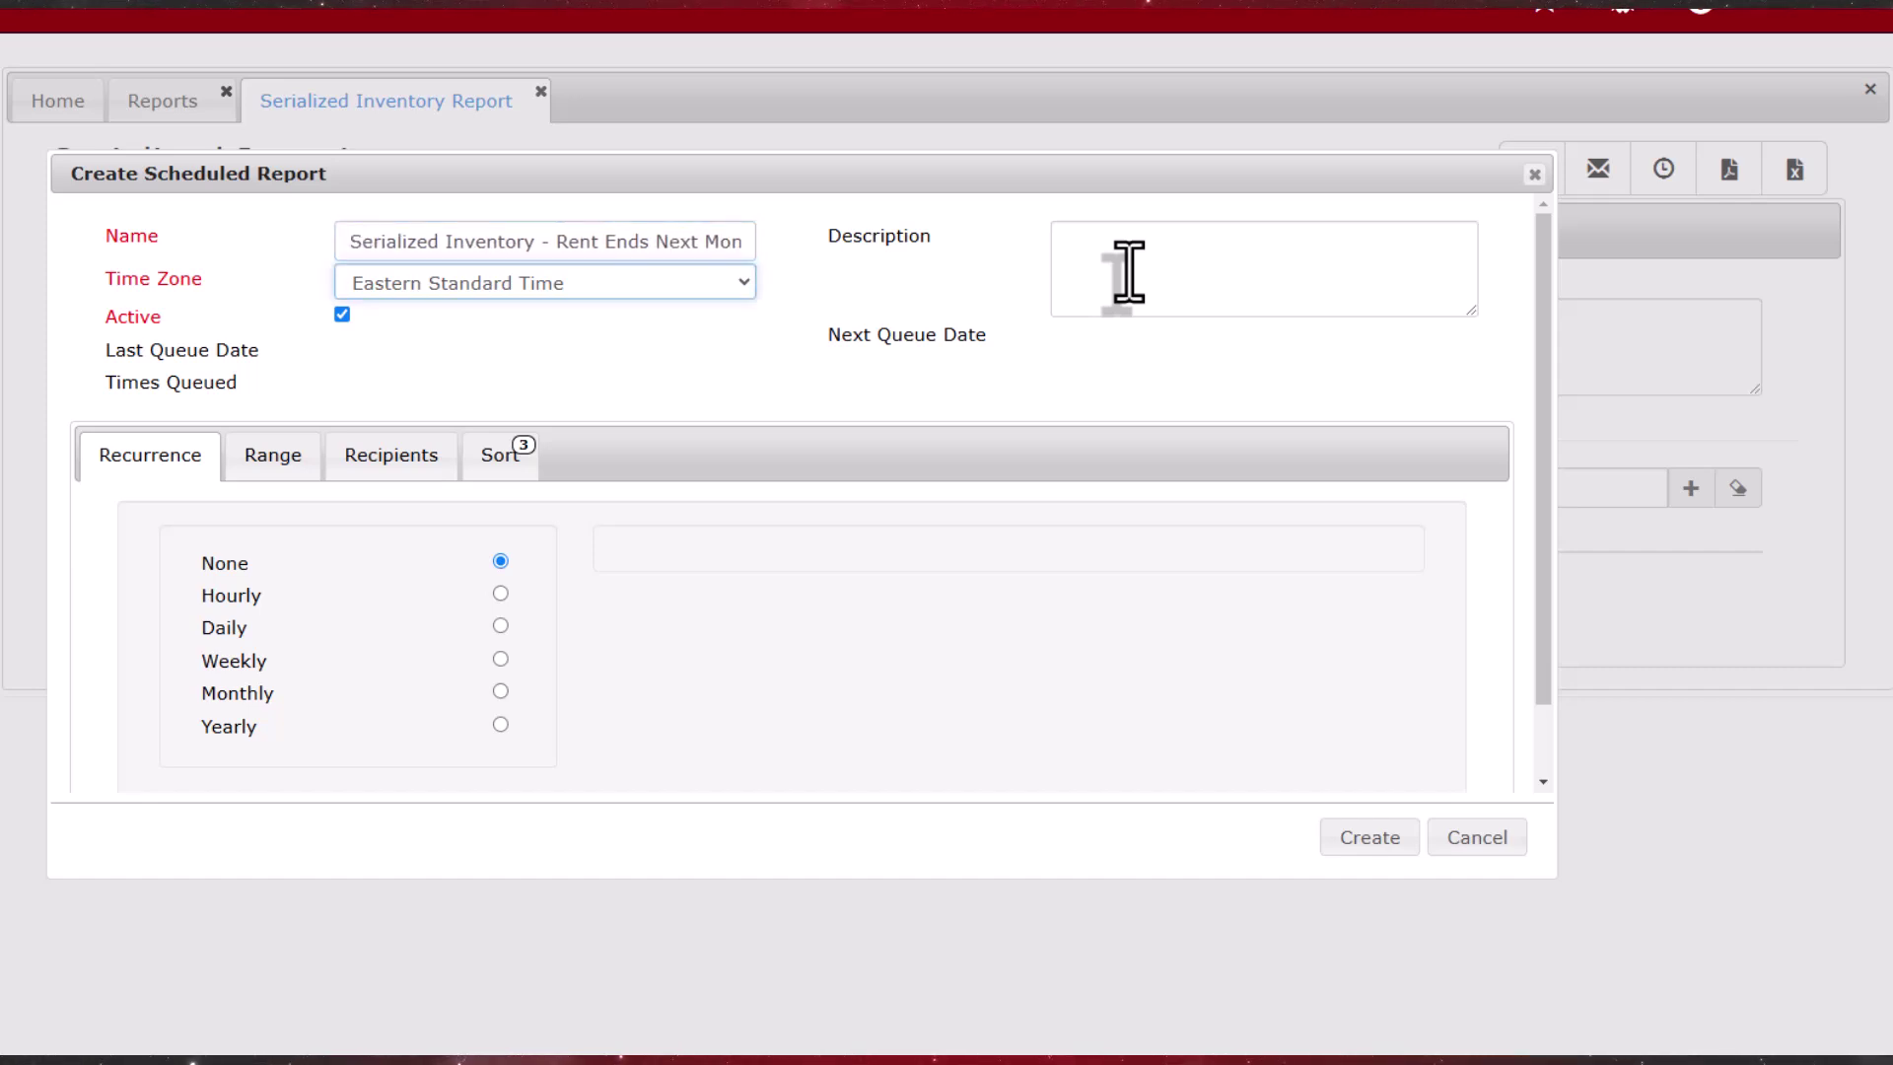
click(500, 692)
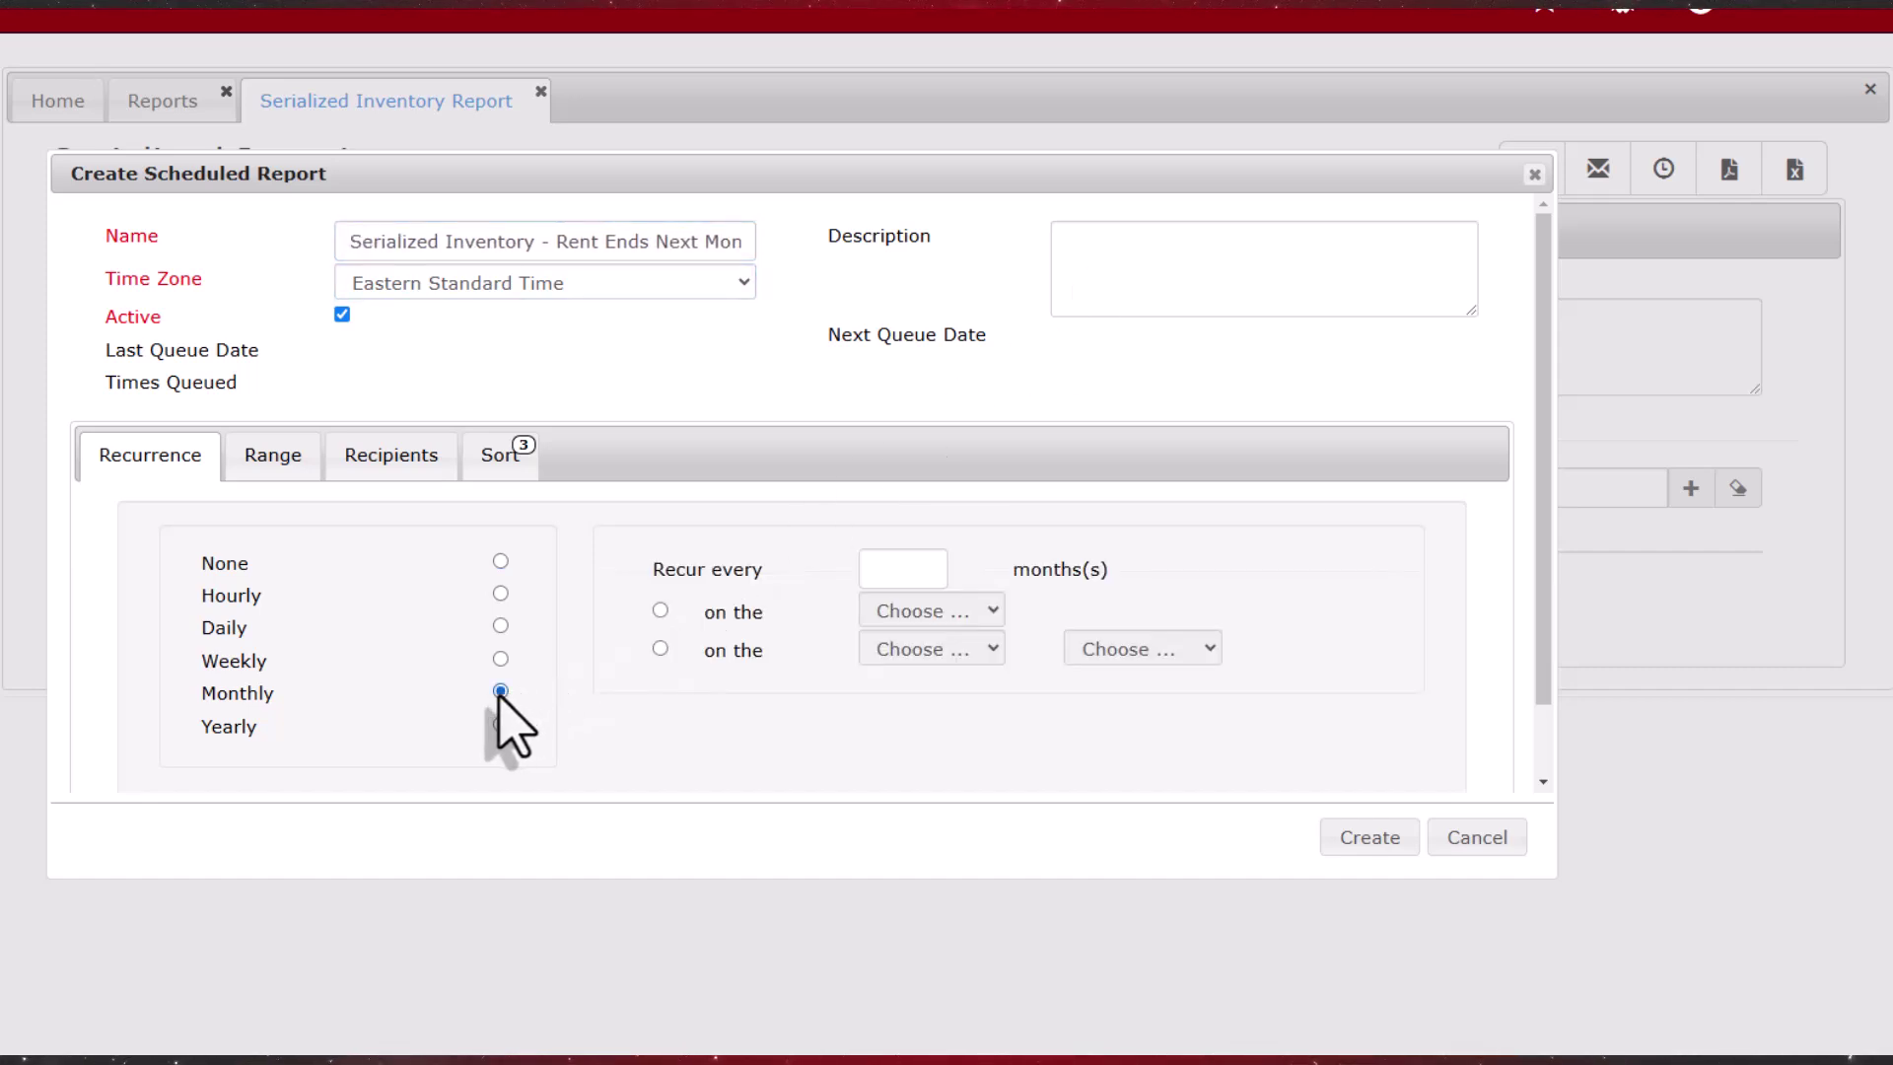
click(911, 569)
text(1)
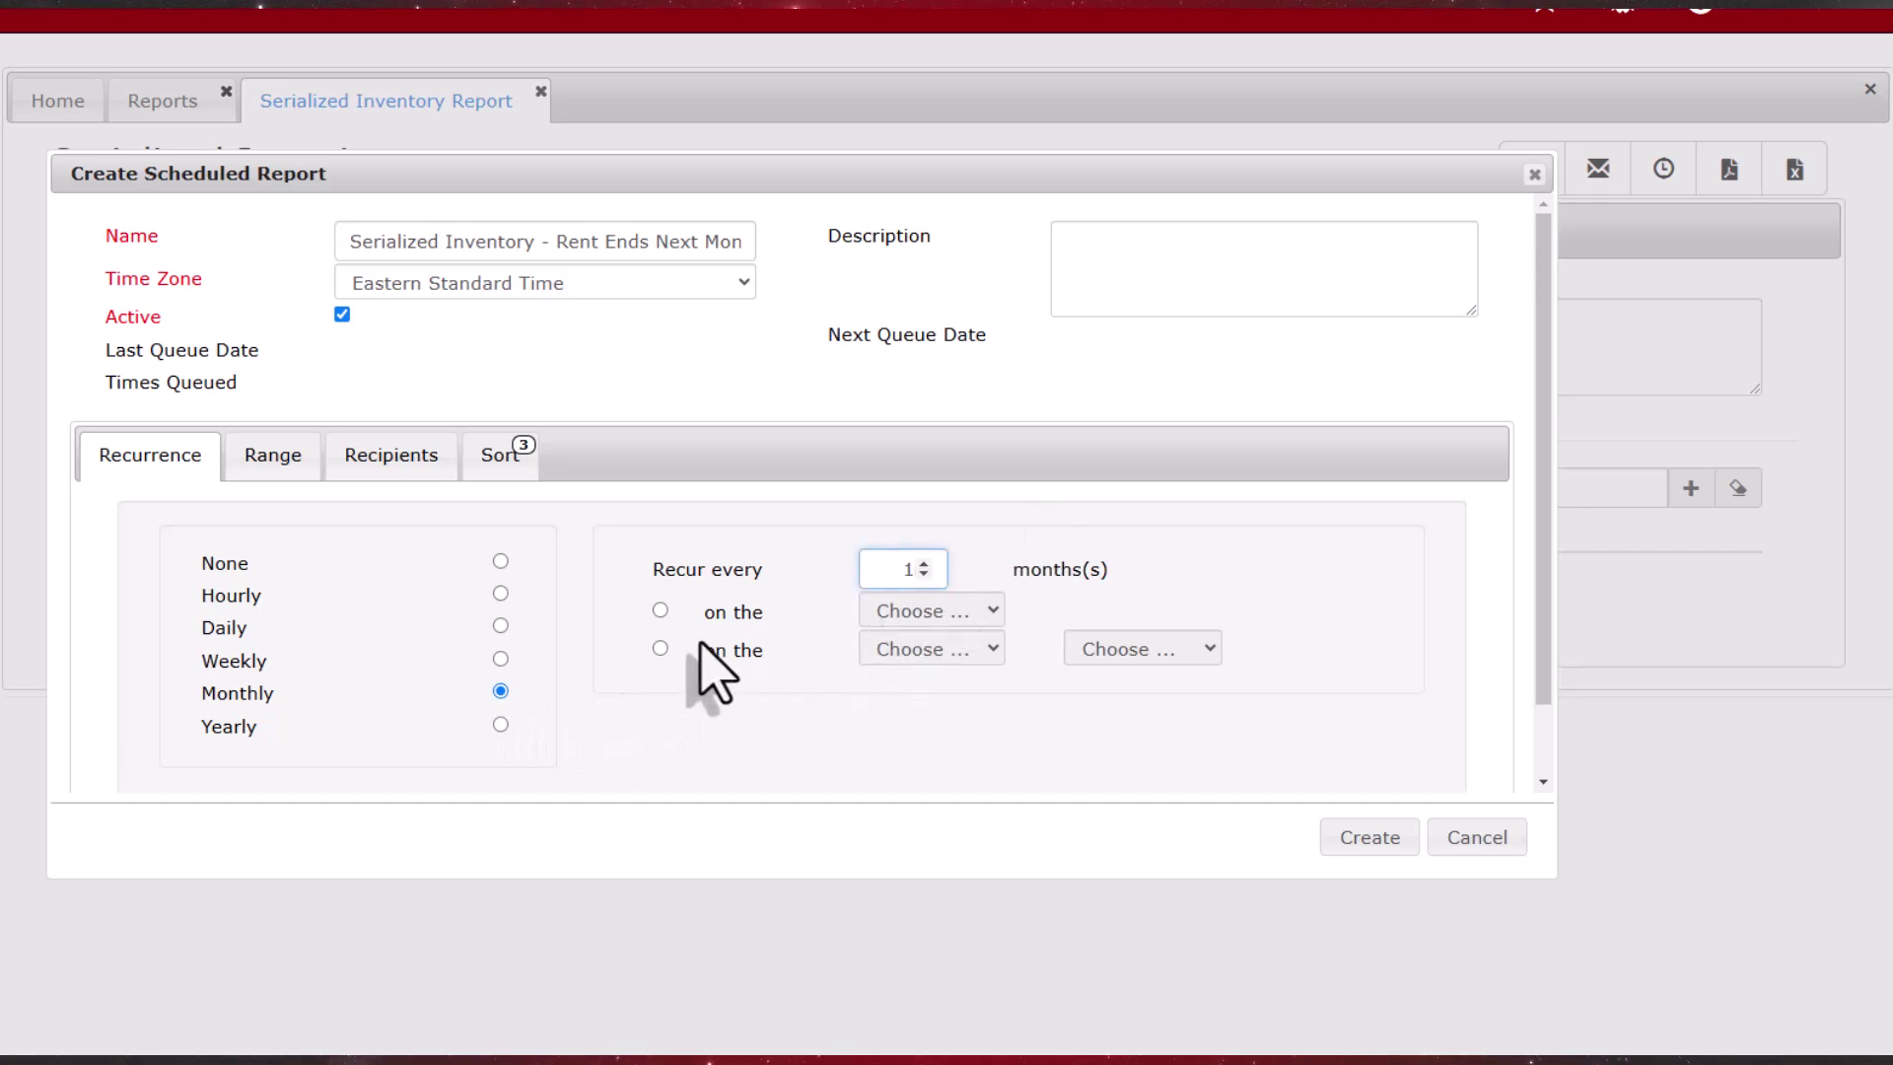
Step: Set the schedule to run on the 15th, create it, and open it from Scheduled Reports
click(660, 610)
click(992, 610)
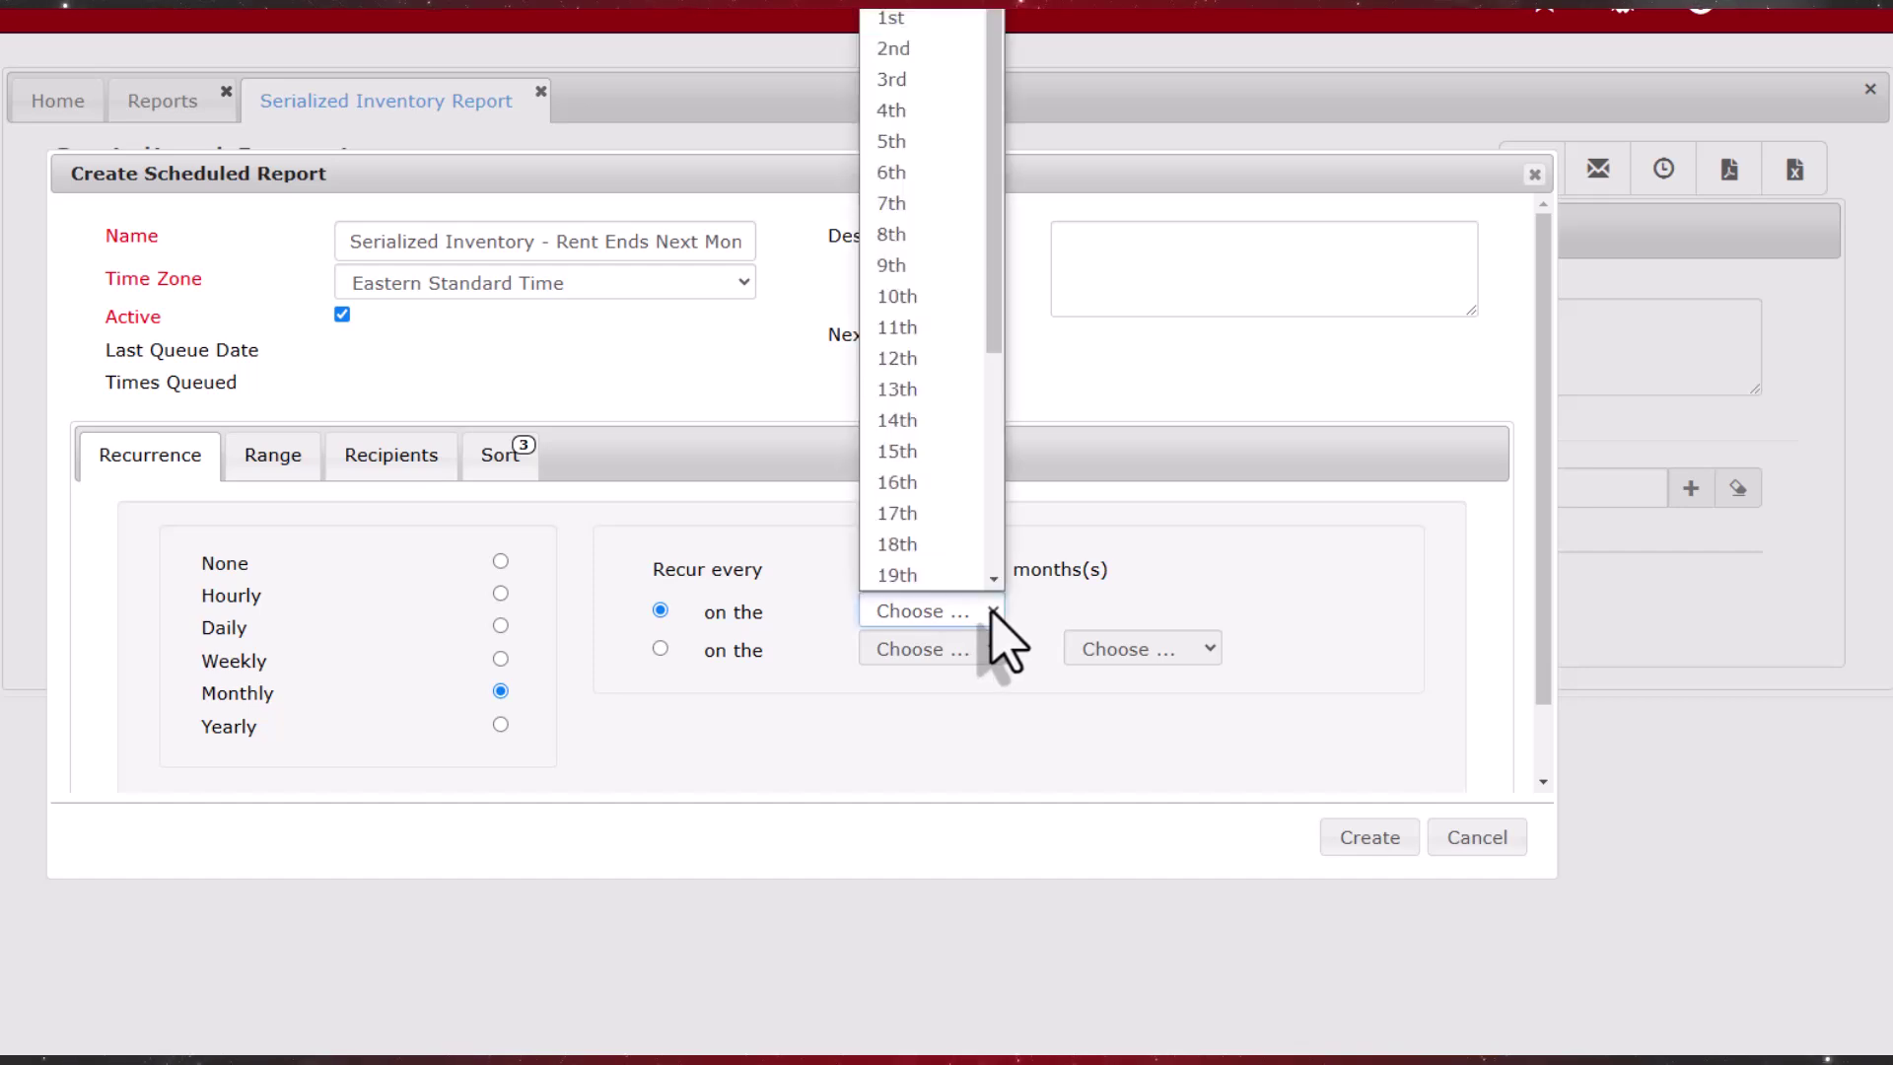
click(942, 451)
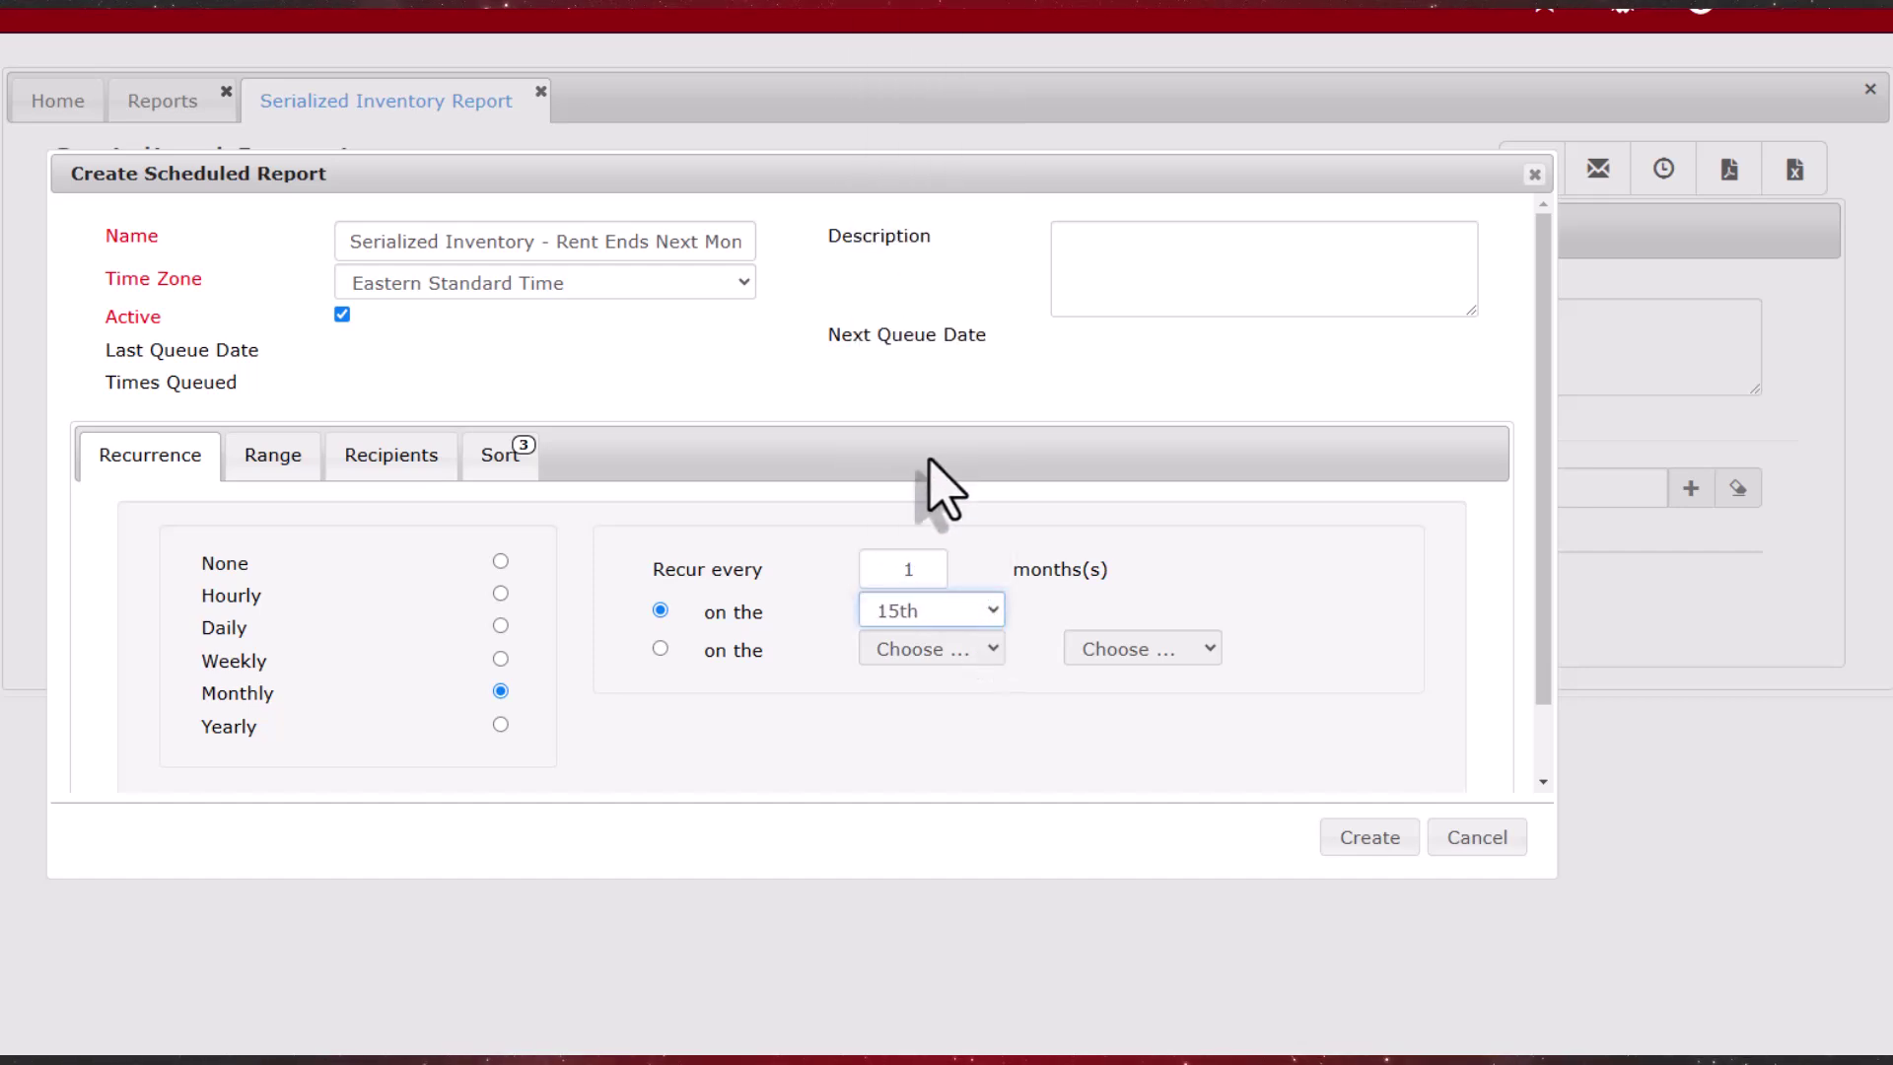
click(1370, 837)
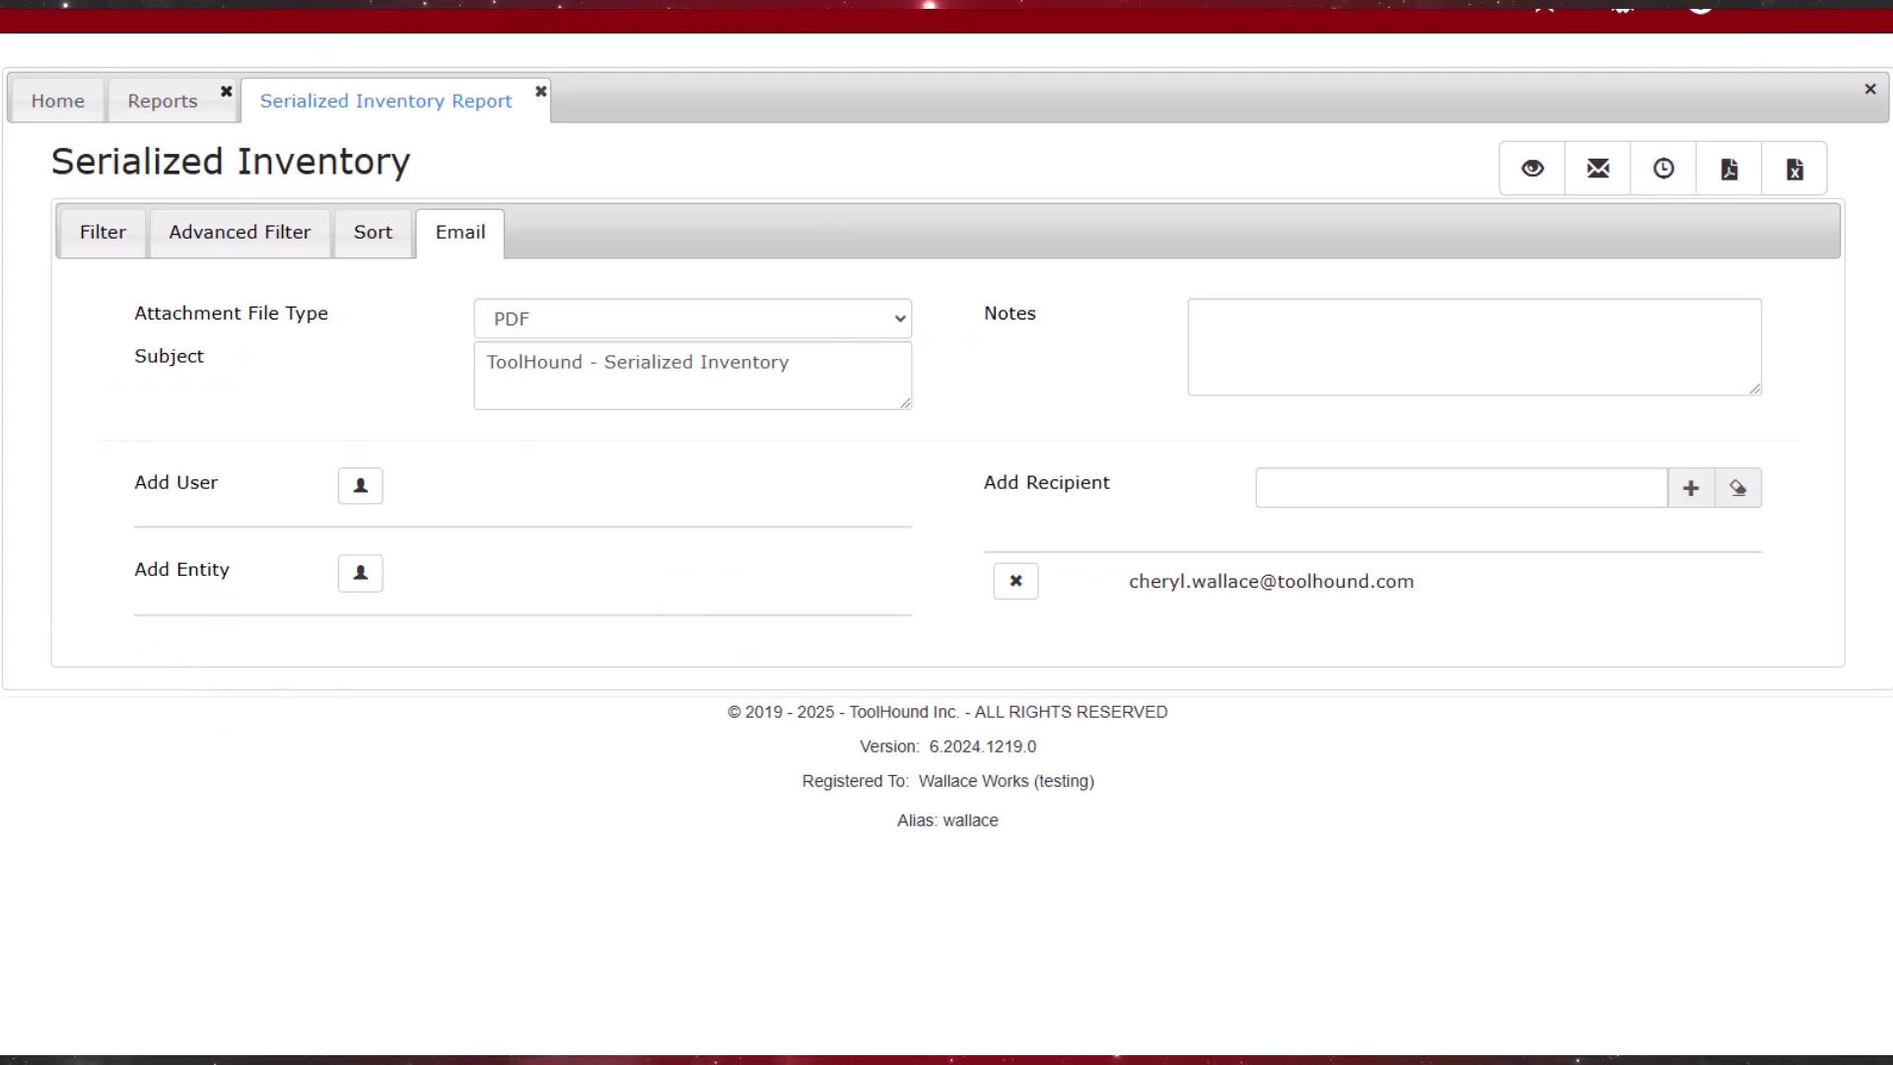
click(1796, 169)
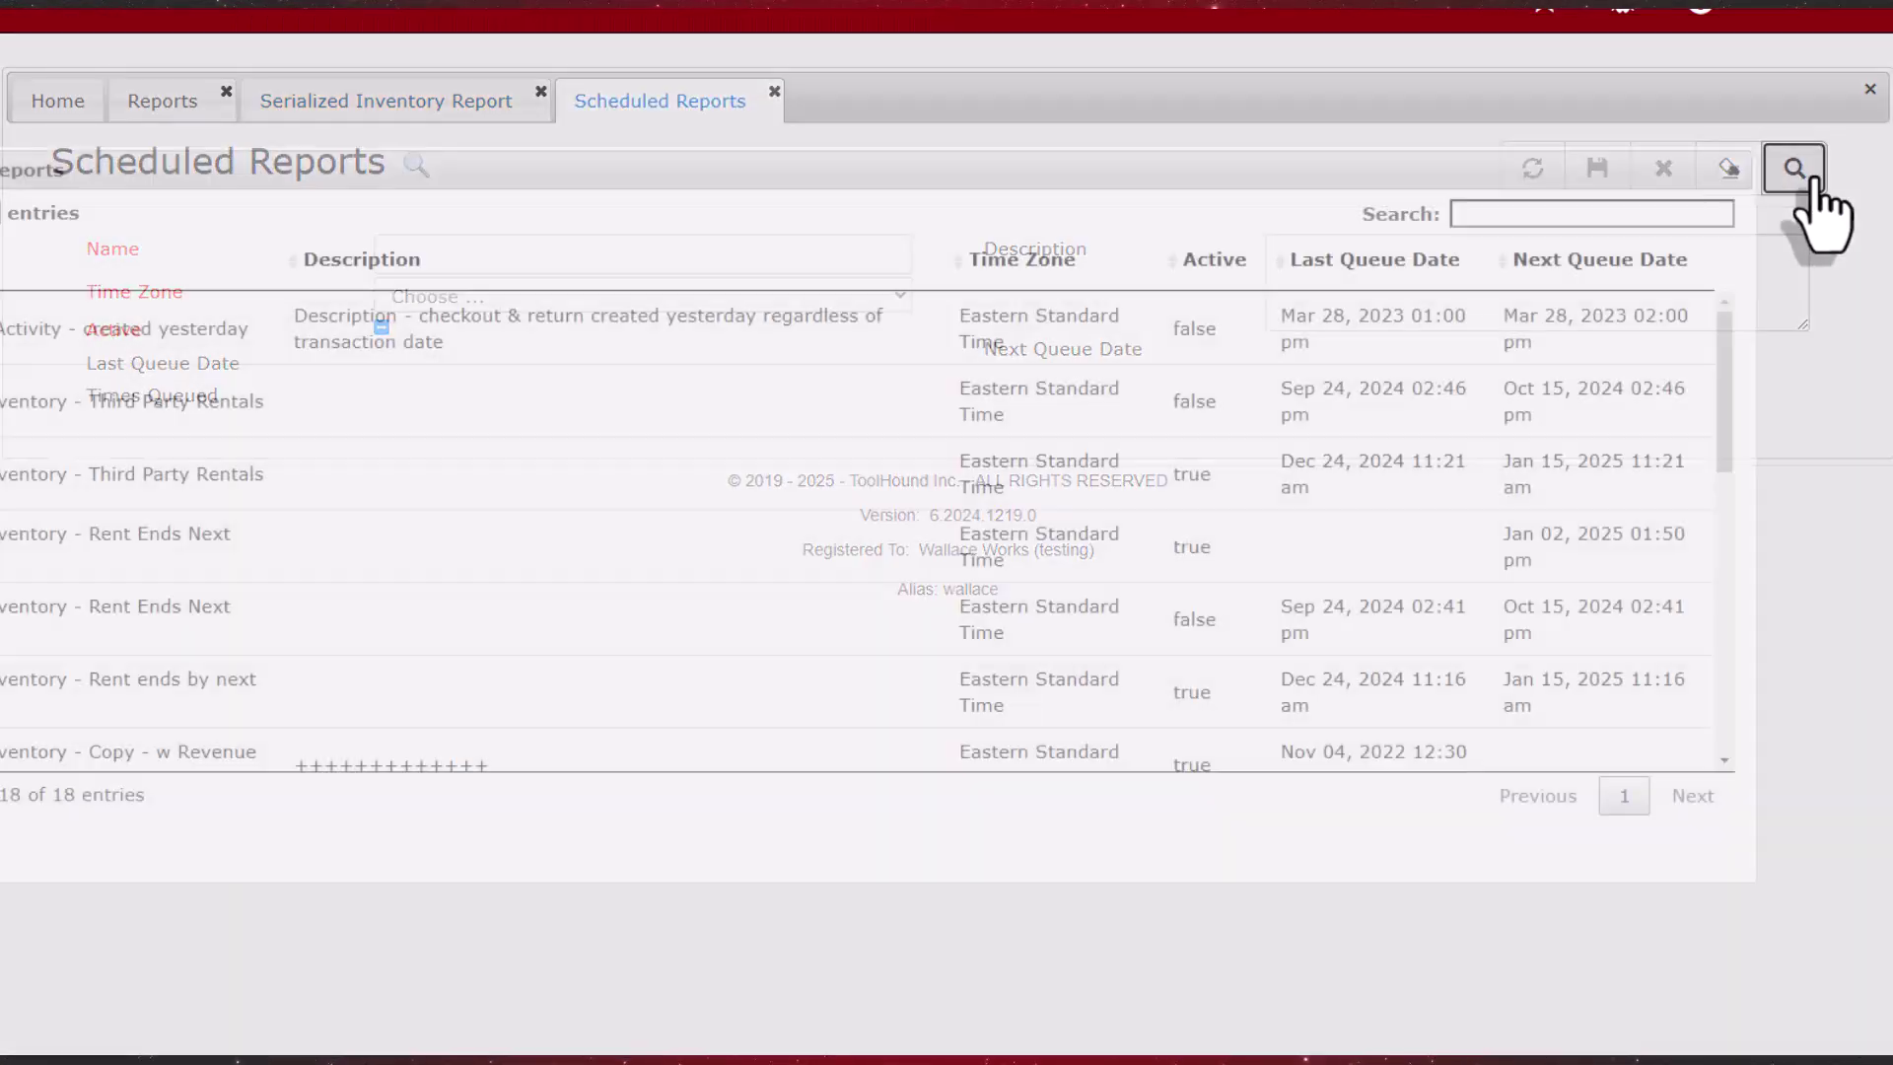
double_click(113, 552)
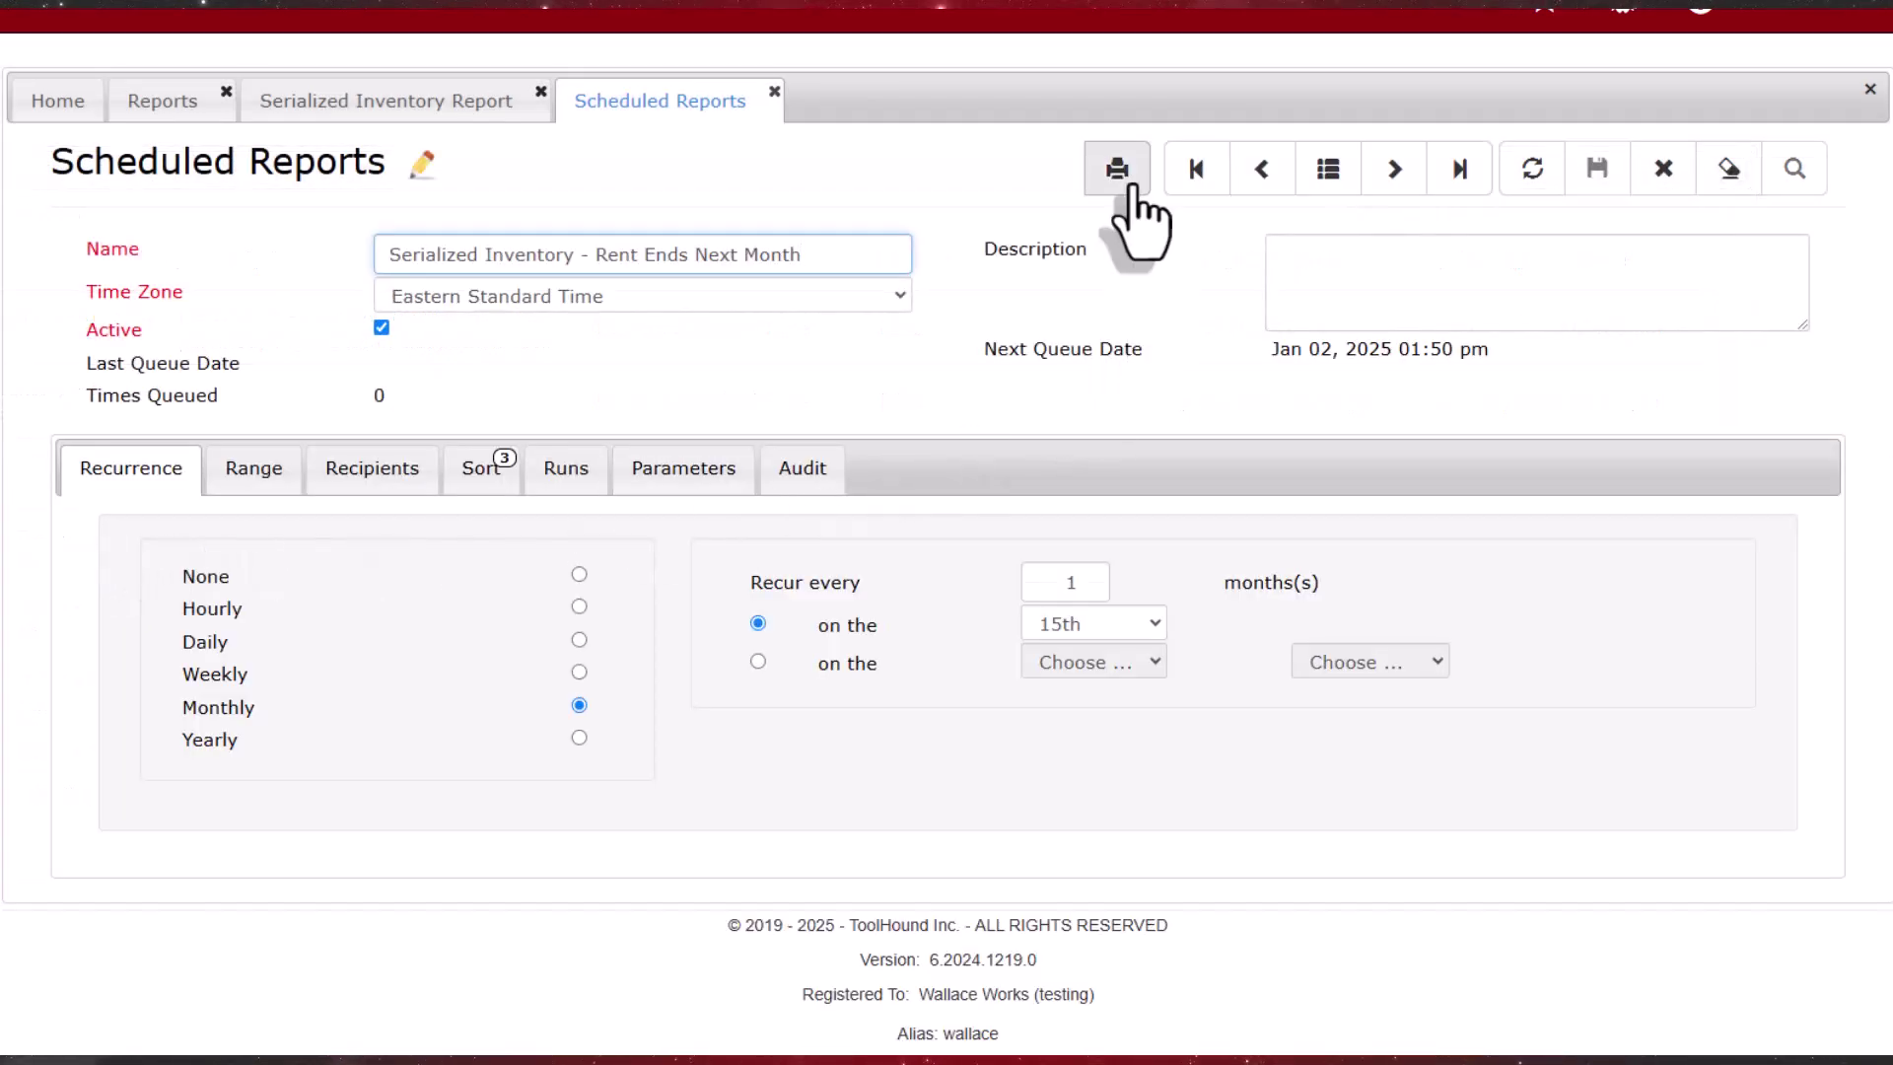
Step: Run the schedule now and open the emailed 'Serialized Inventory - Rent Ends Next Month.pdf'
click(1121, 170)
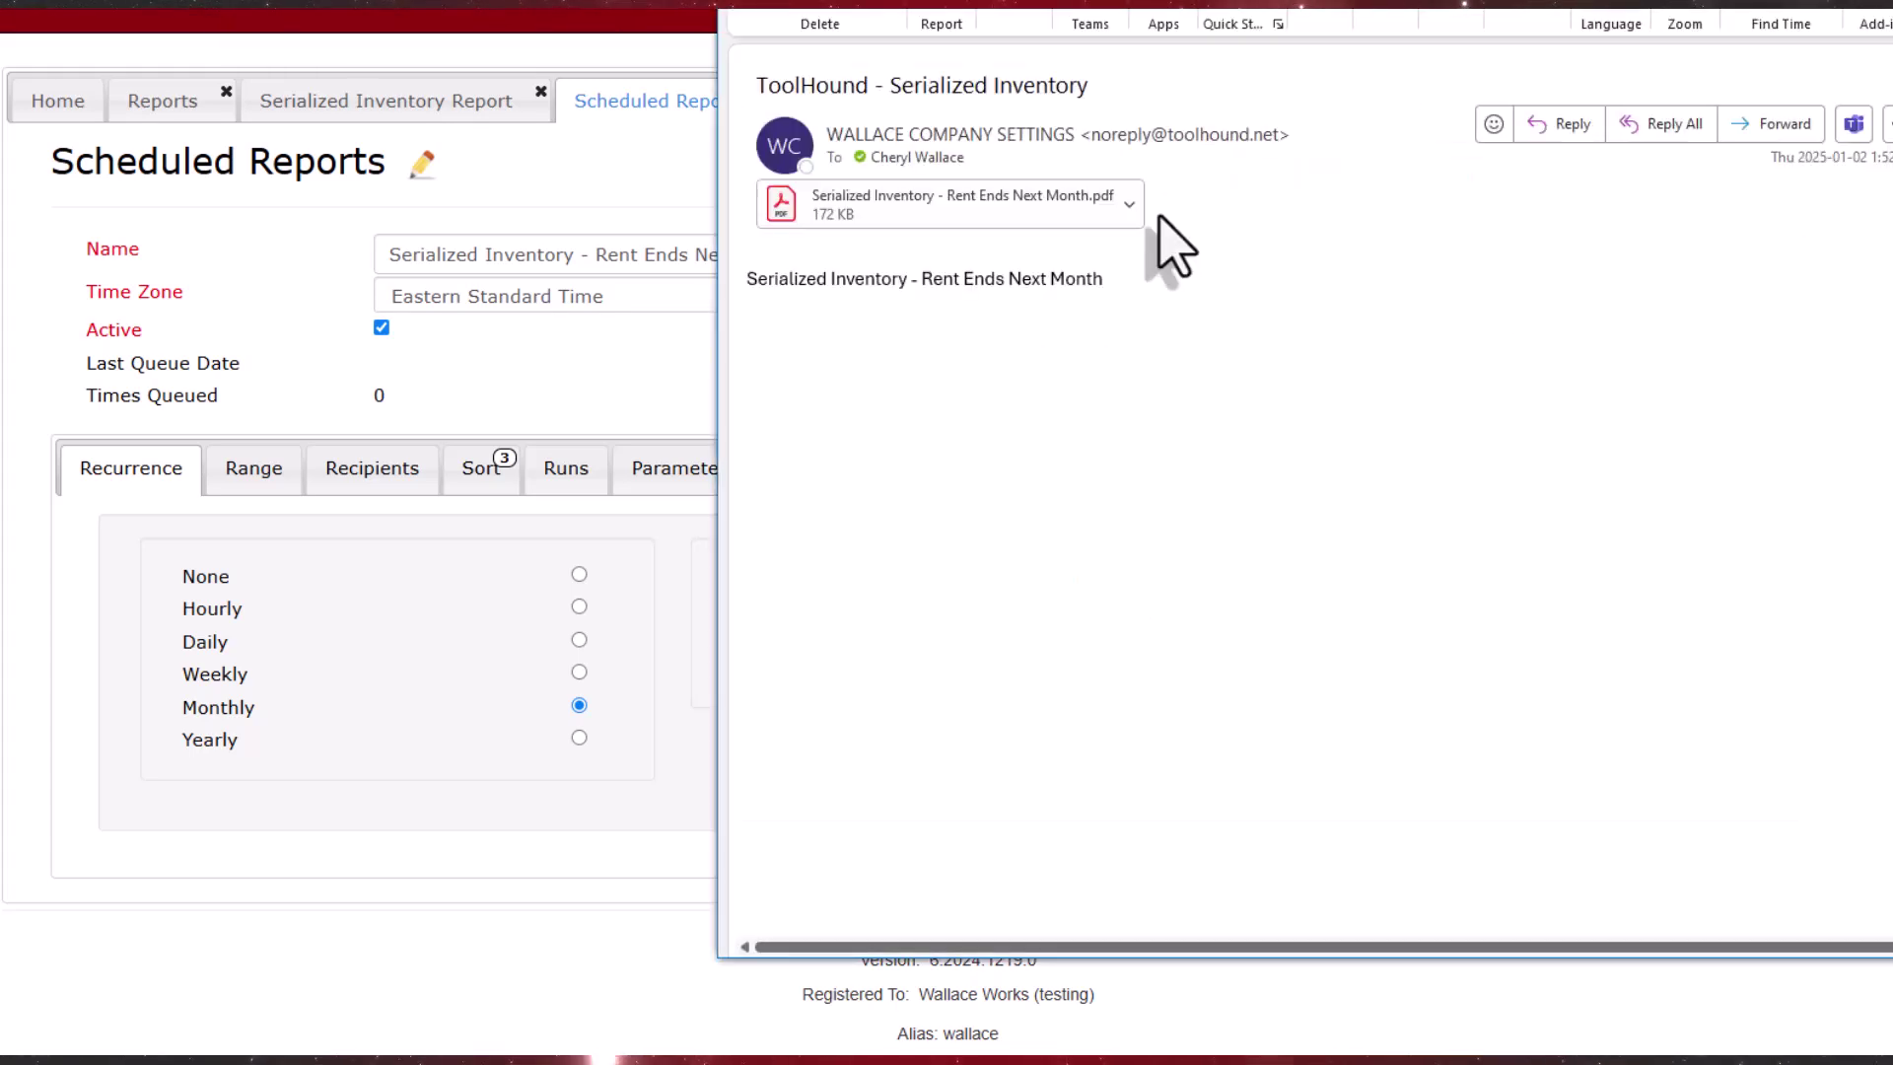
double_click(836, 220)
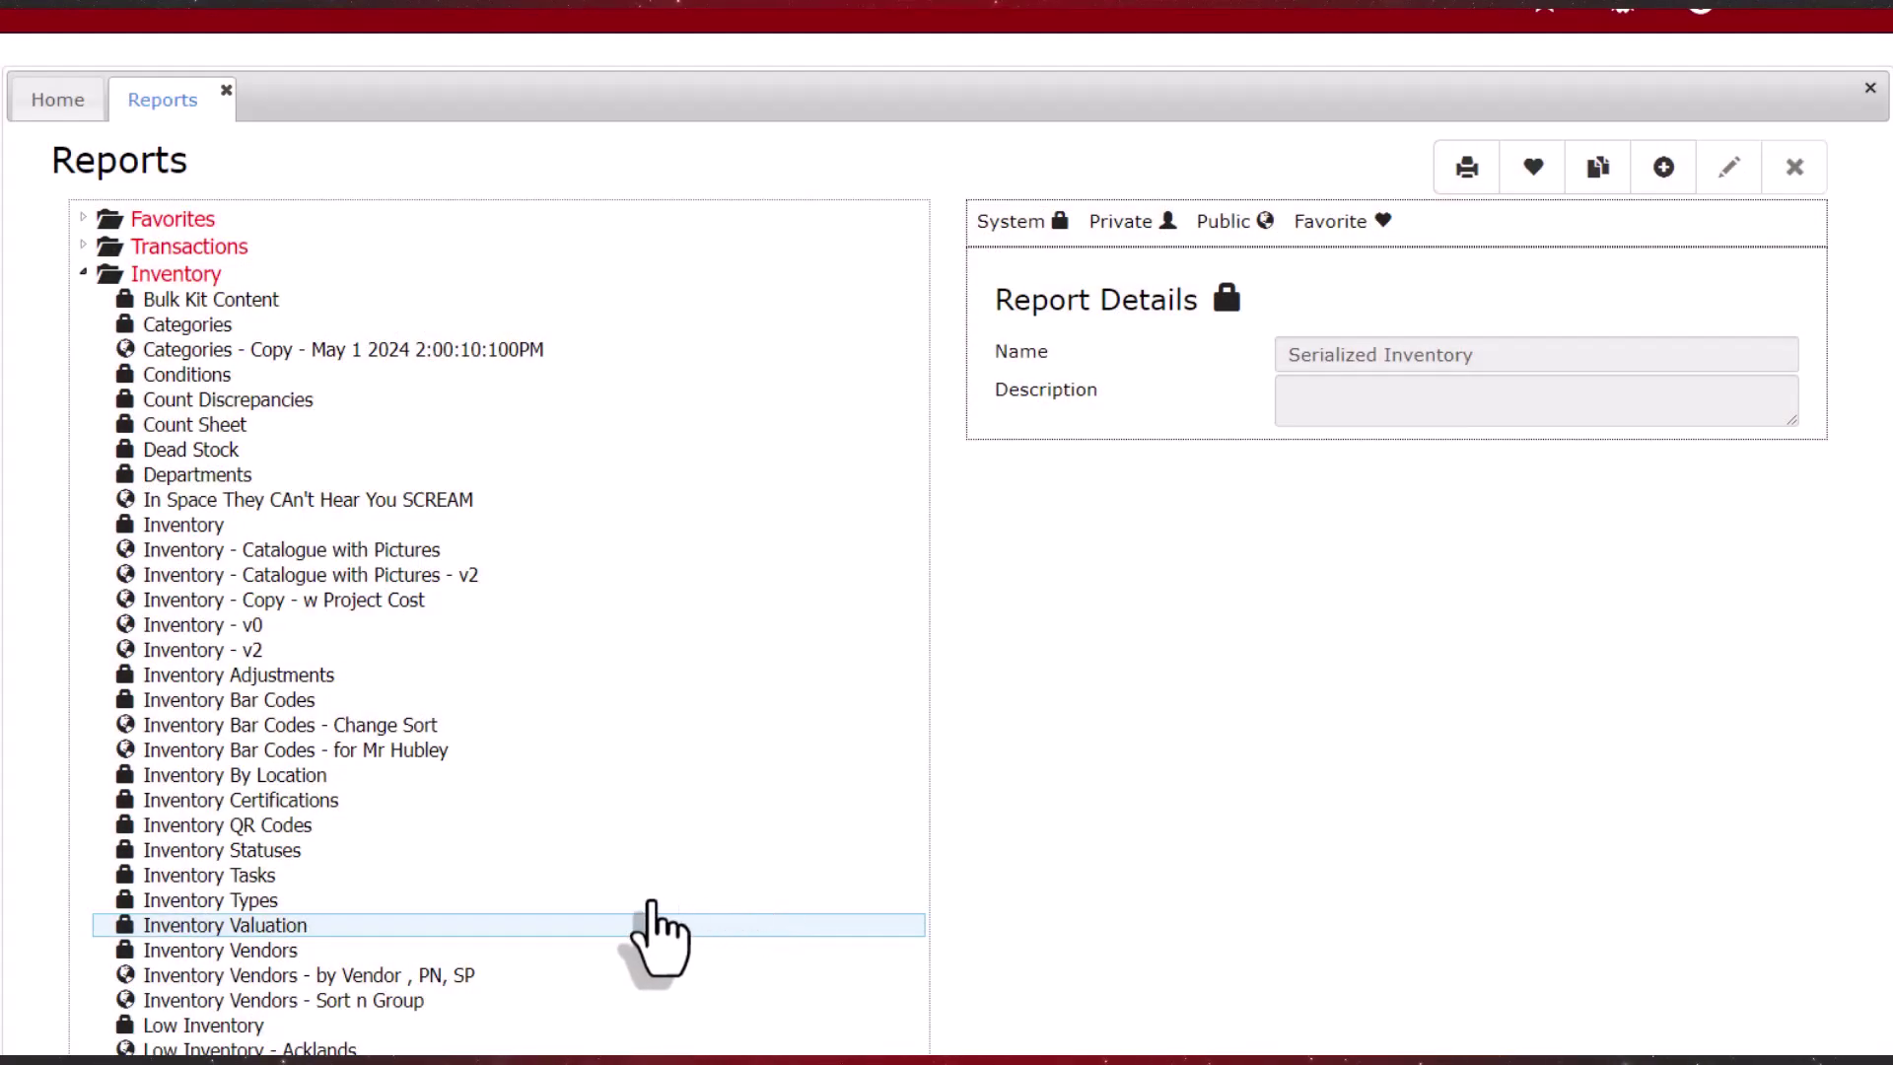
Step: Make a copy of the Serialized Inventory report
scroll(612, 917, down, 5)
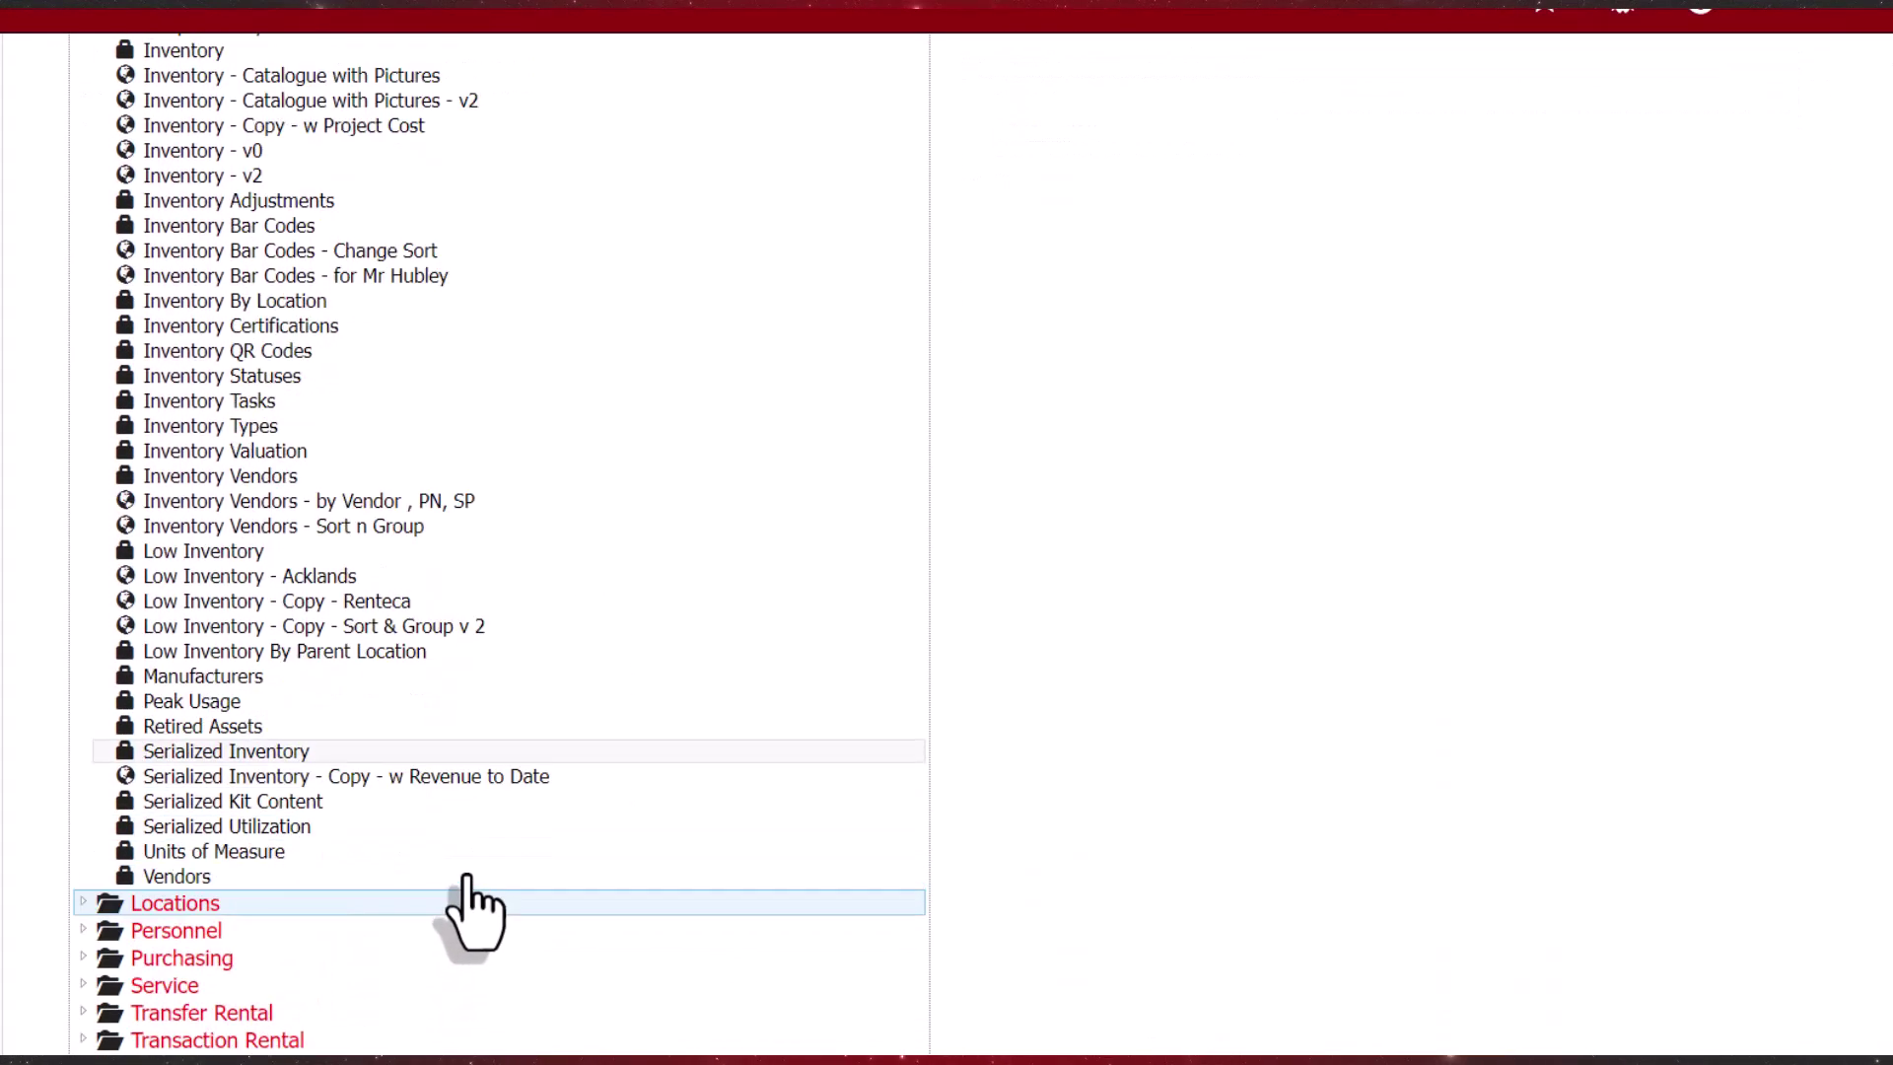
click(289, 751)
scroll(1122, 763, up, 5)
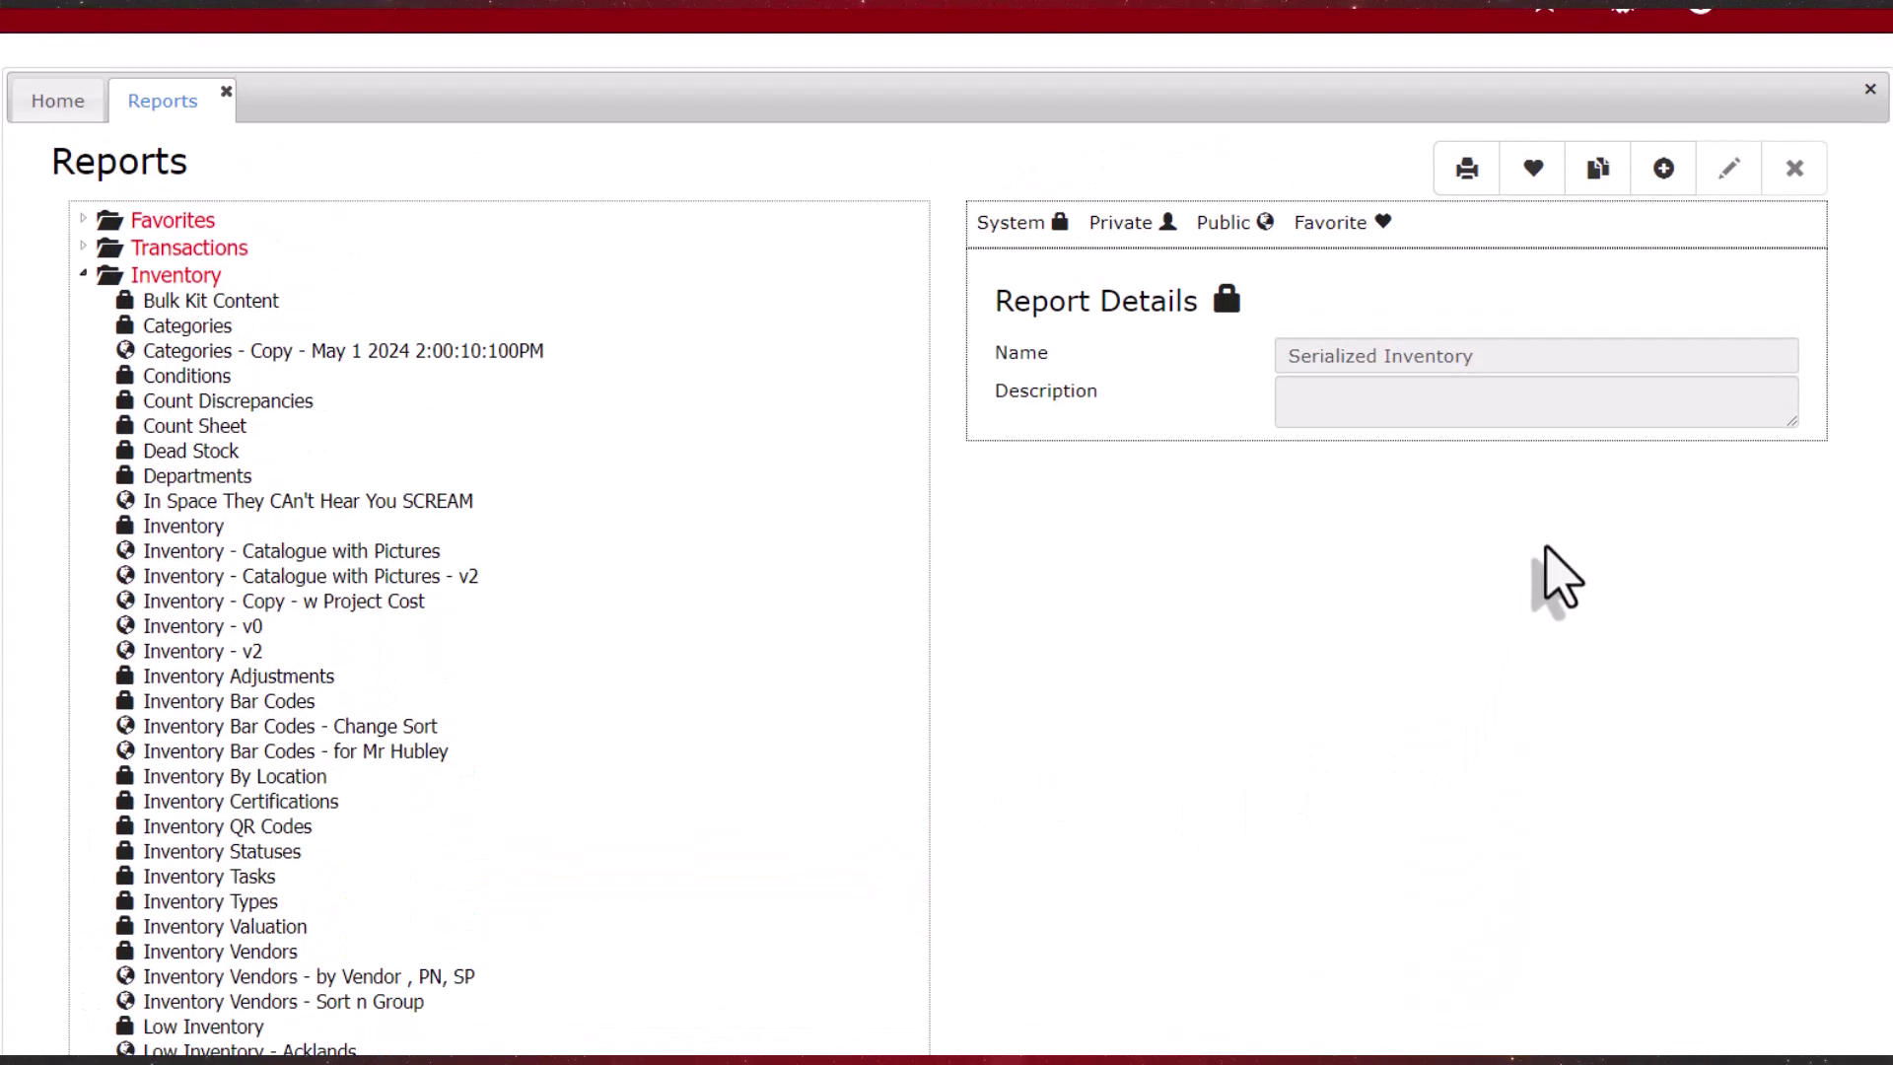
click(1591, 169)
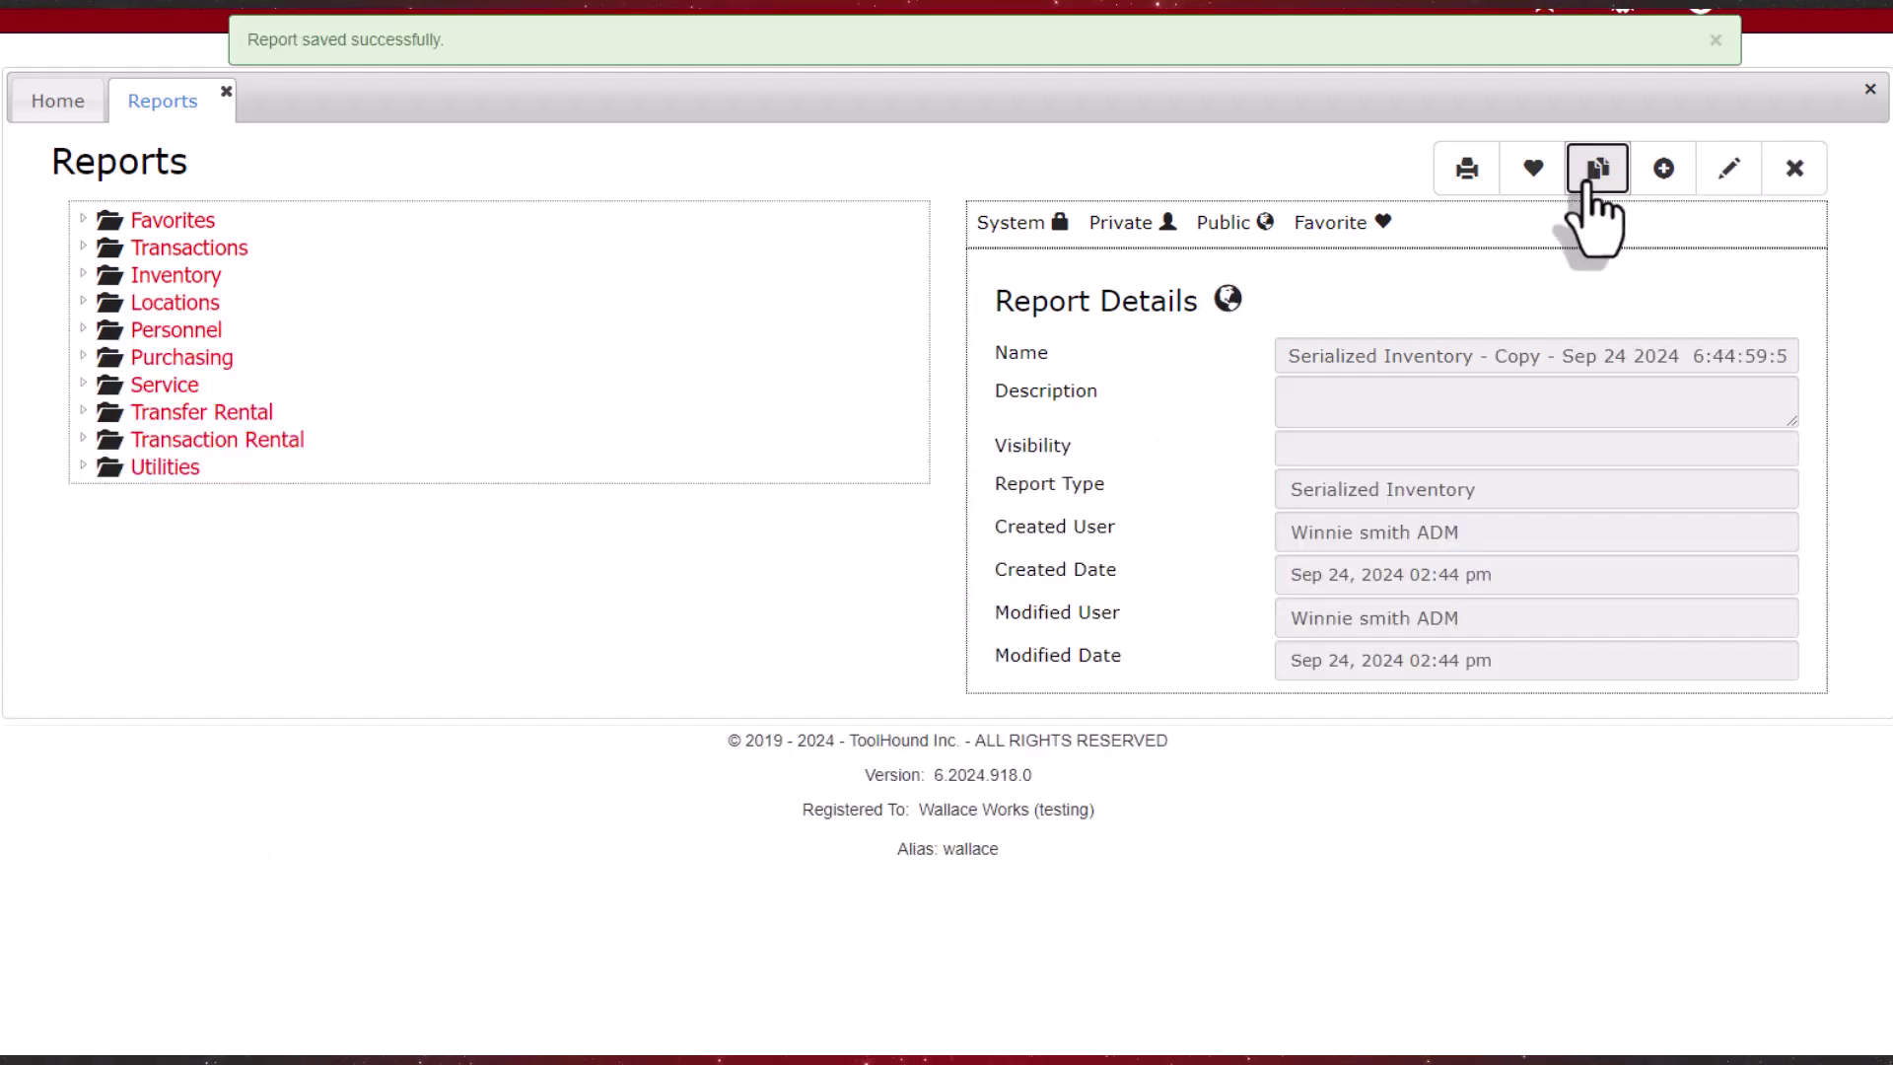
Step: Rename the copy to 'Serialized Inventory - Third Party Rentals' and set visibility to Wallace Works
click(1731, 172)
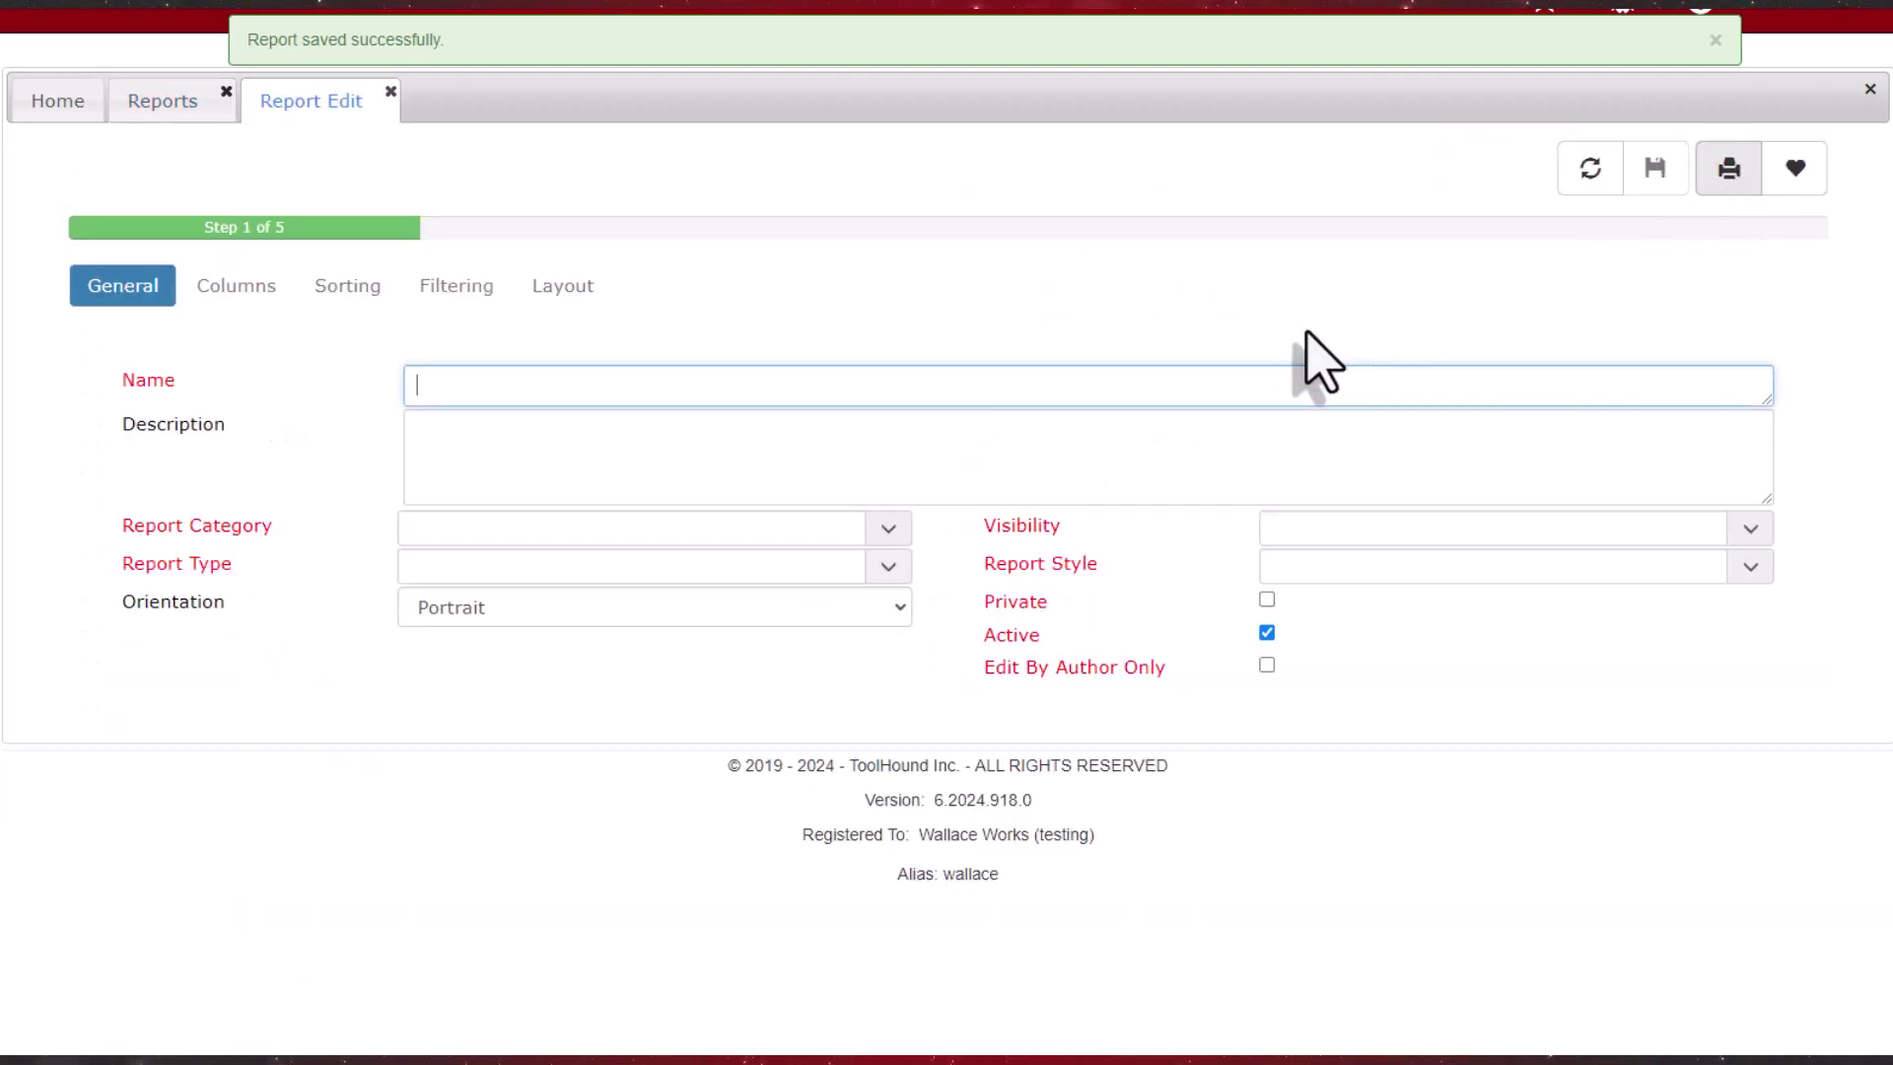
drag(623, 387, 1316, 388)
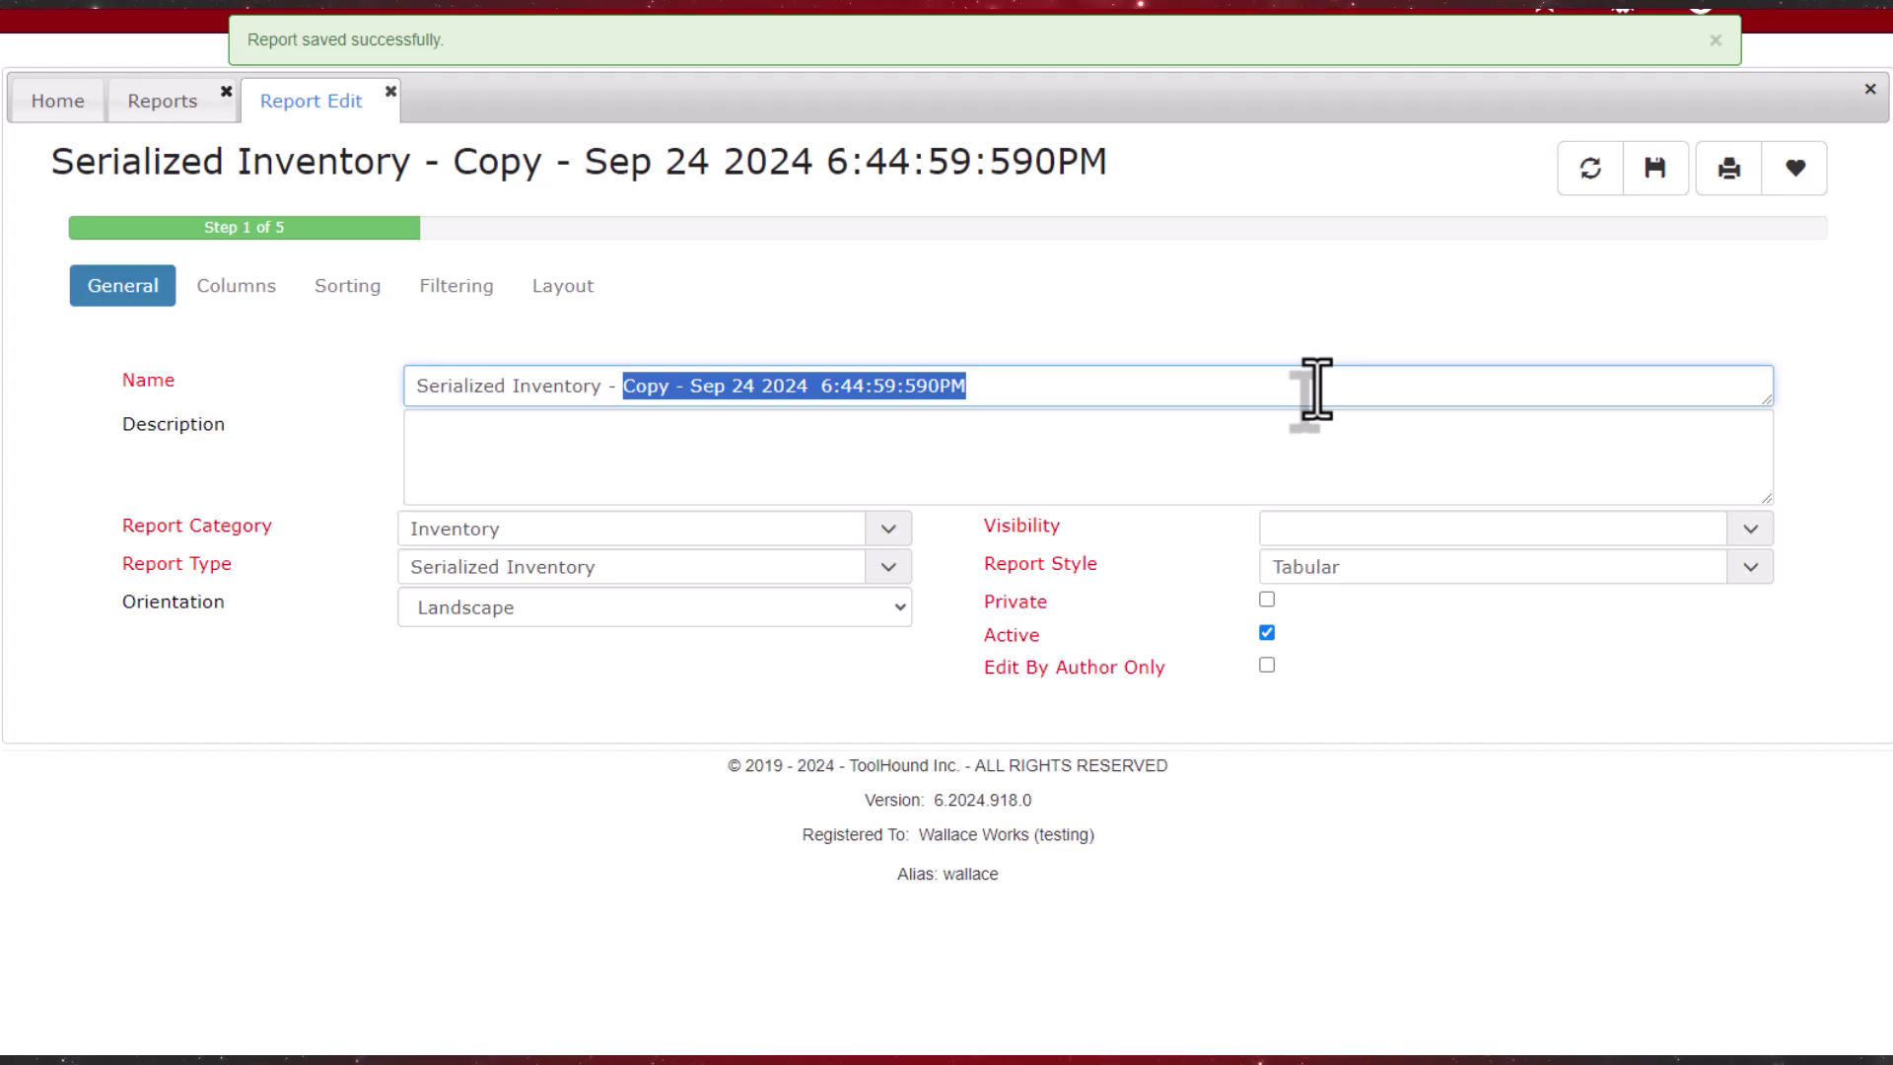
text(Third Party Rentals)
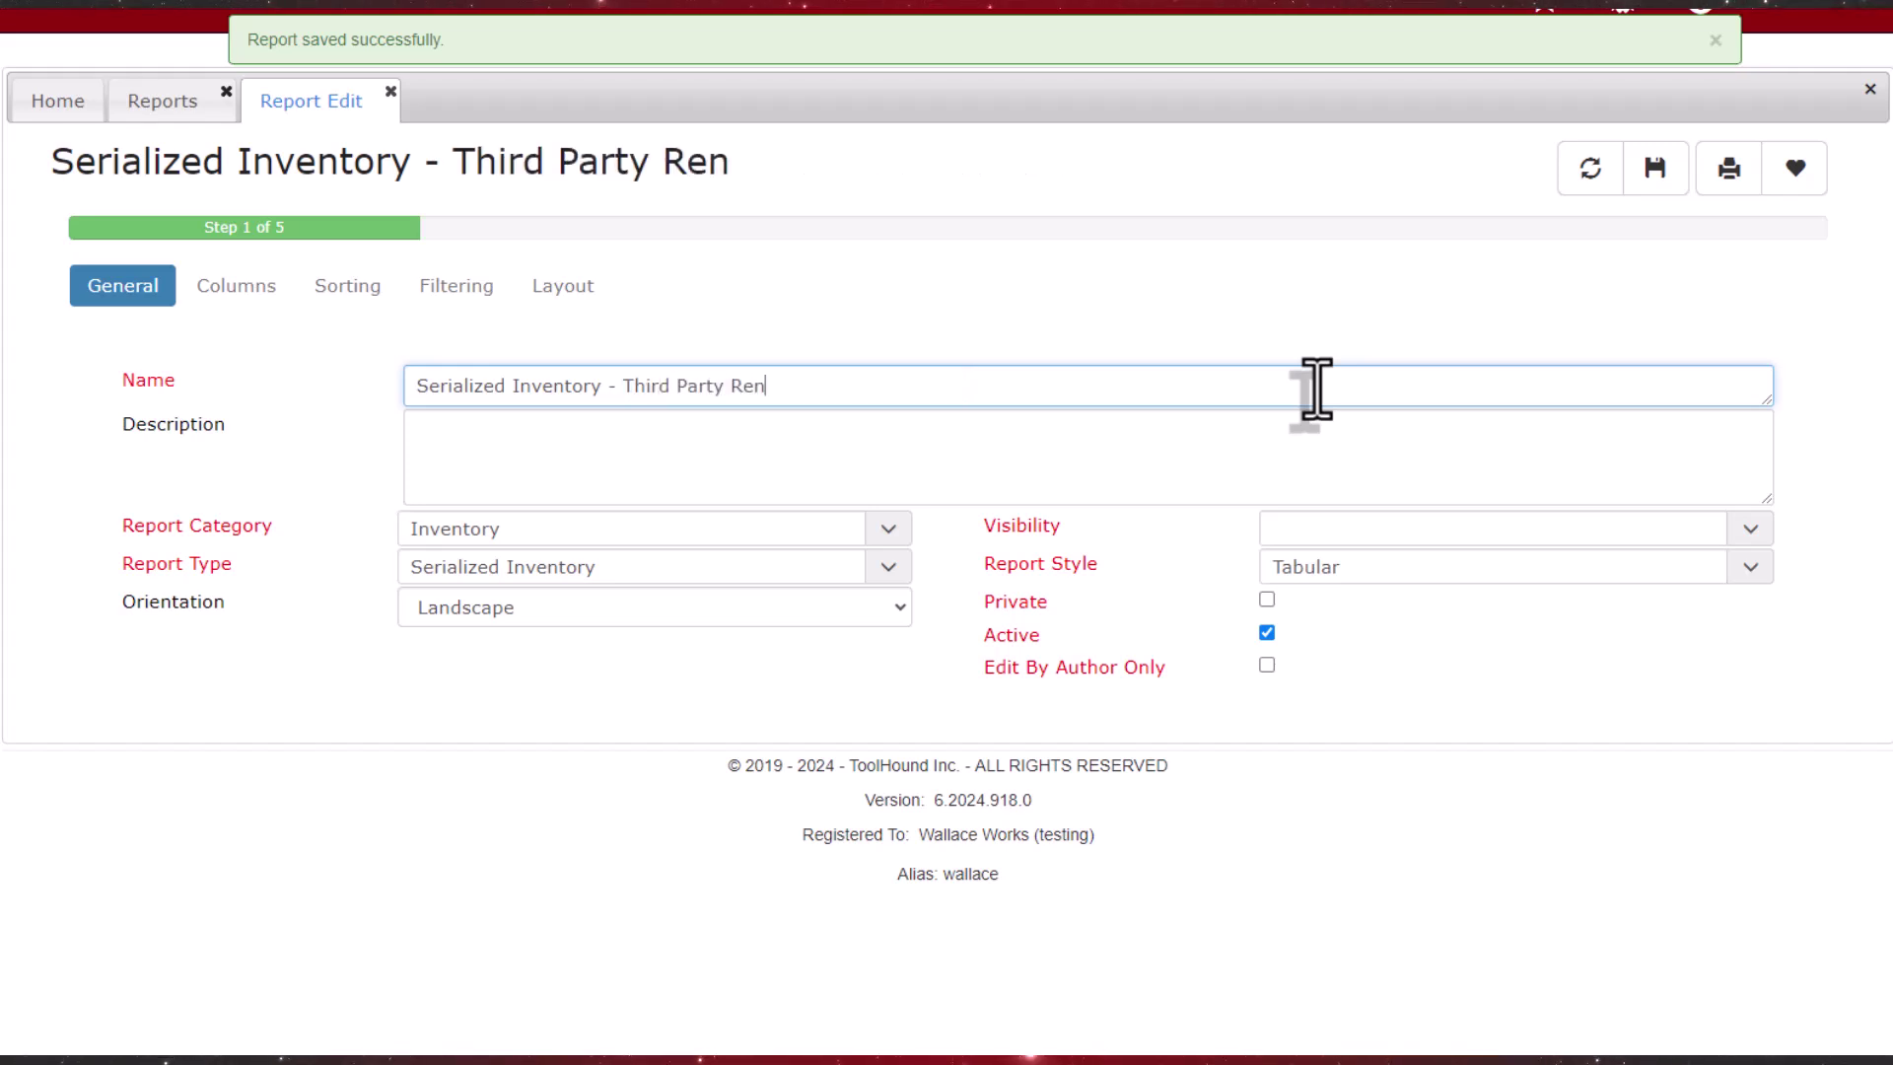
click(1750, 529)
click(1334, 816)
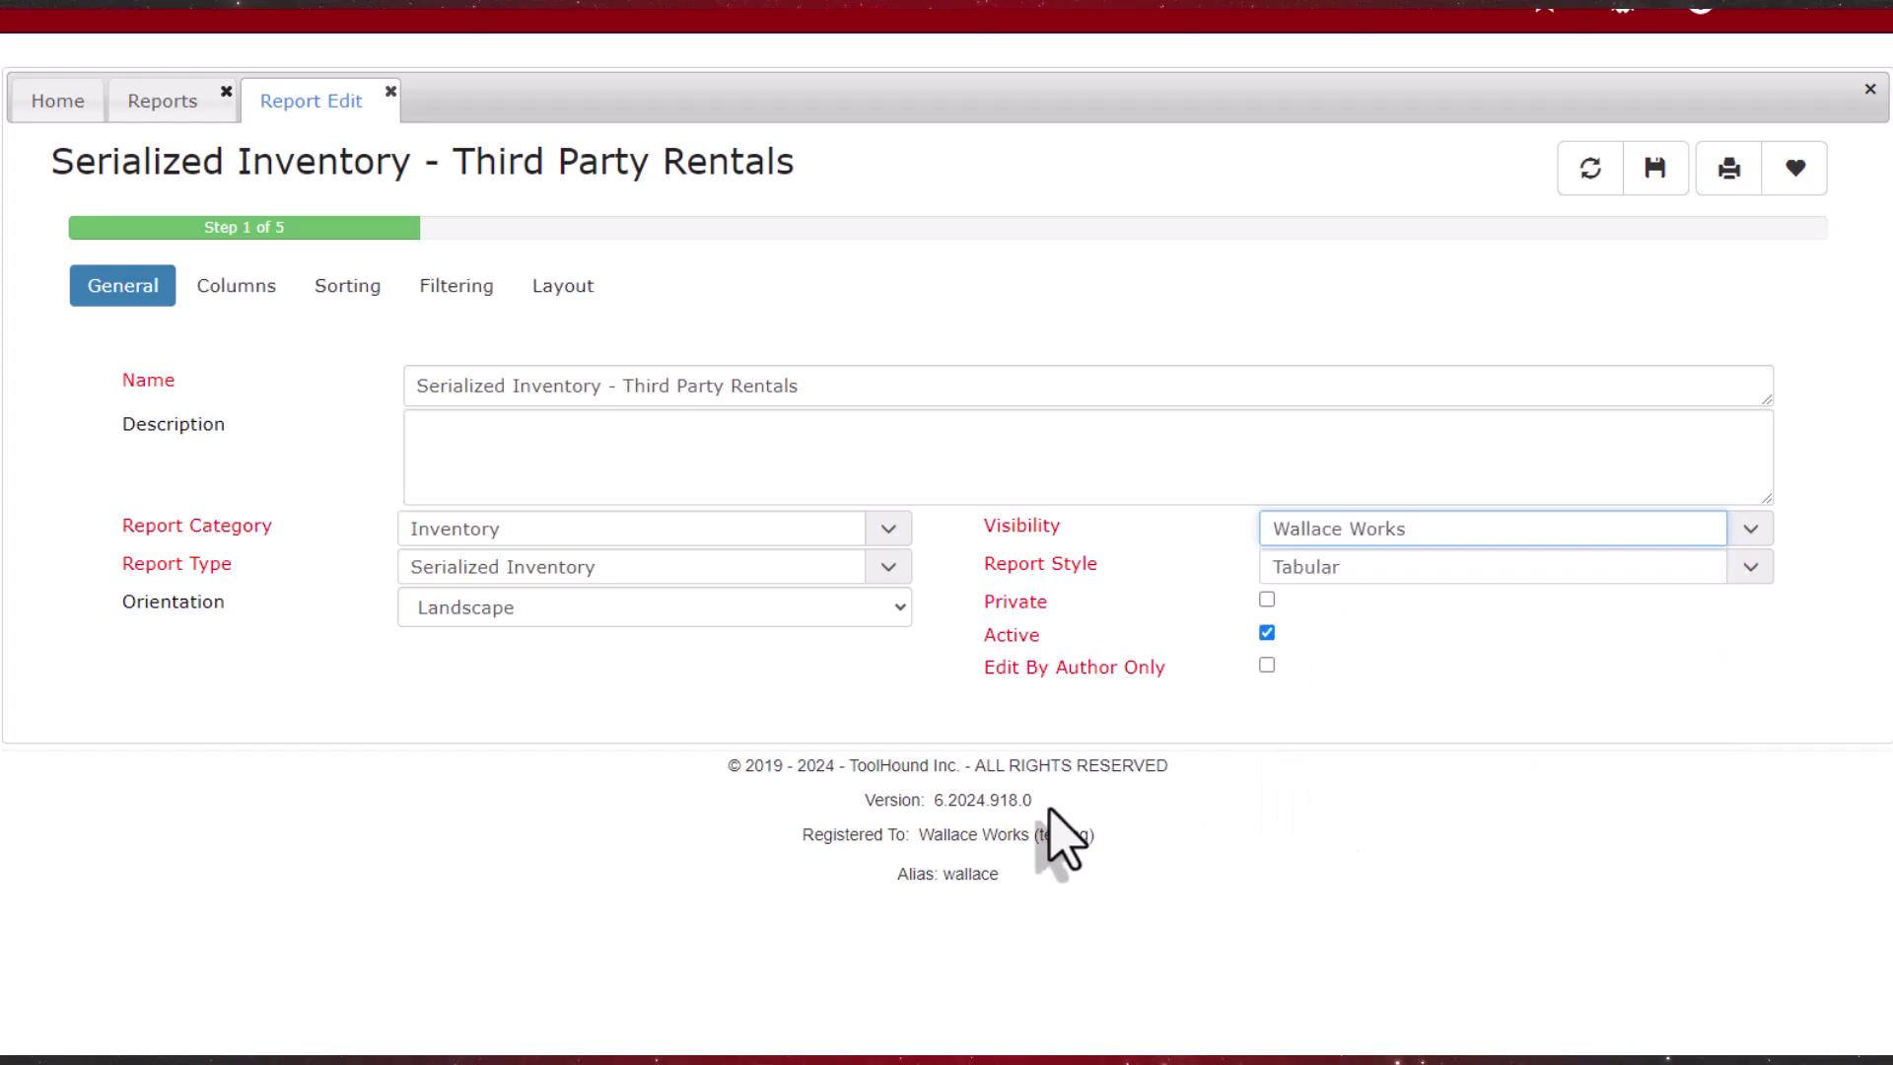
Step: Include the Rental Contract No and Rent Start Date columns, save the report, and close the editor
click(244, 293)
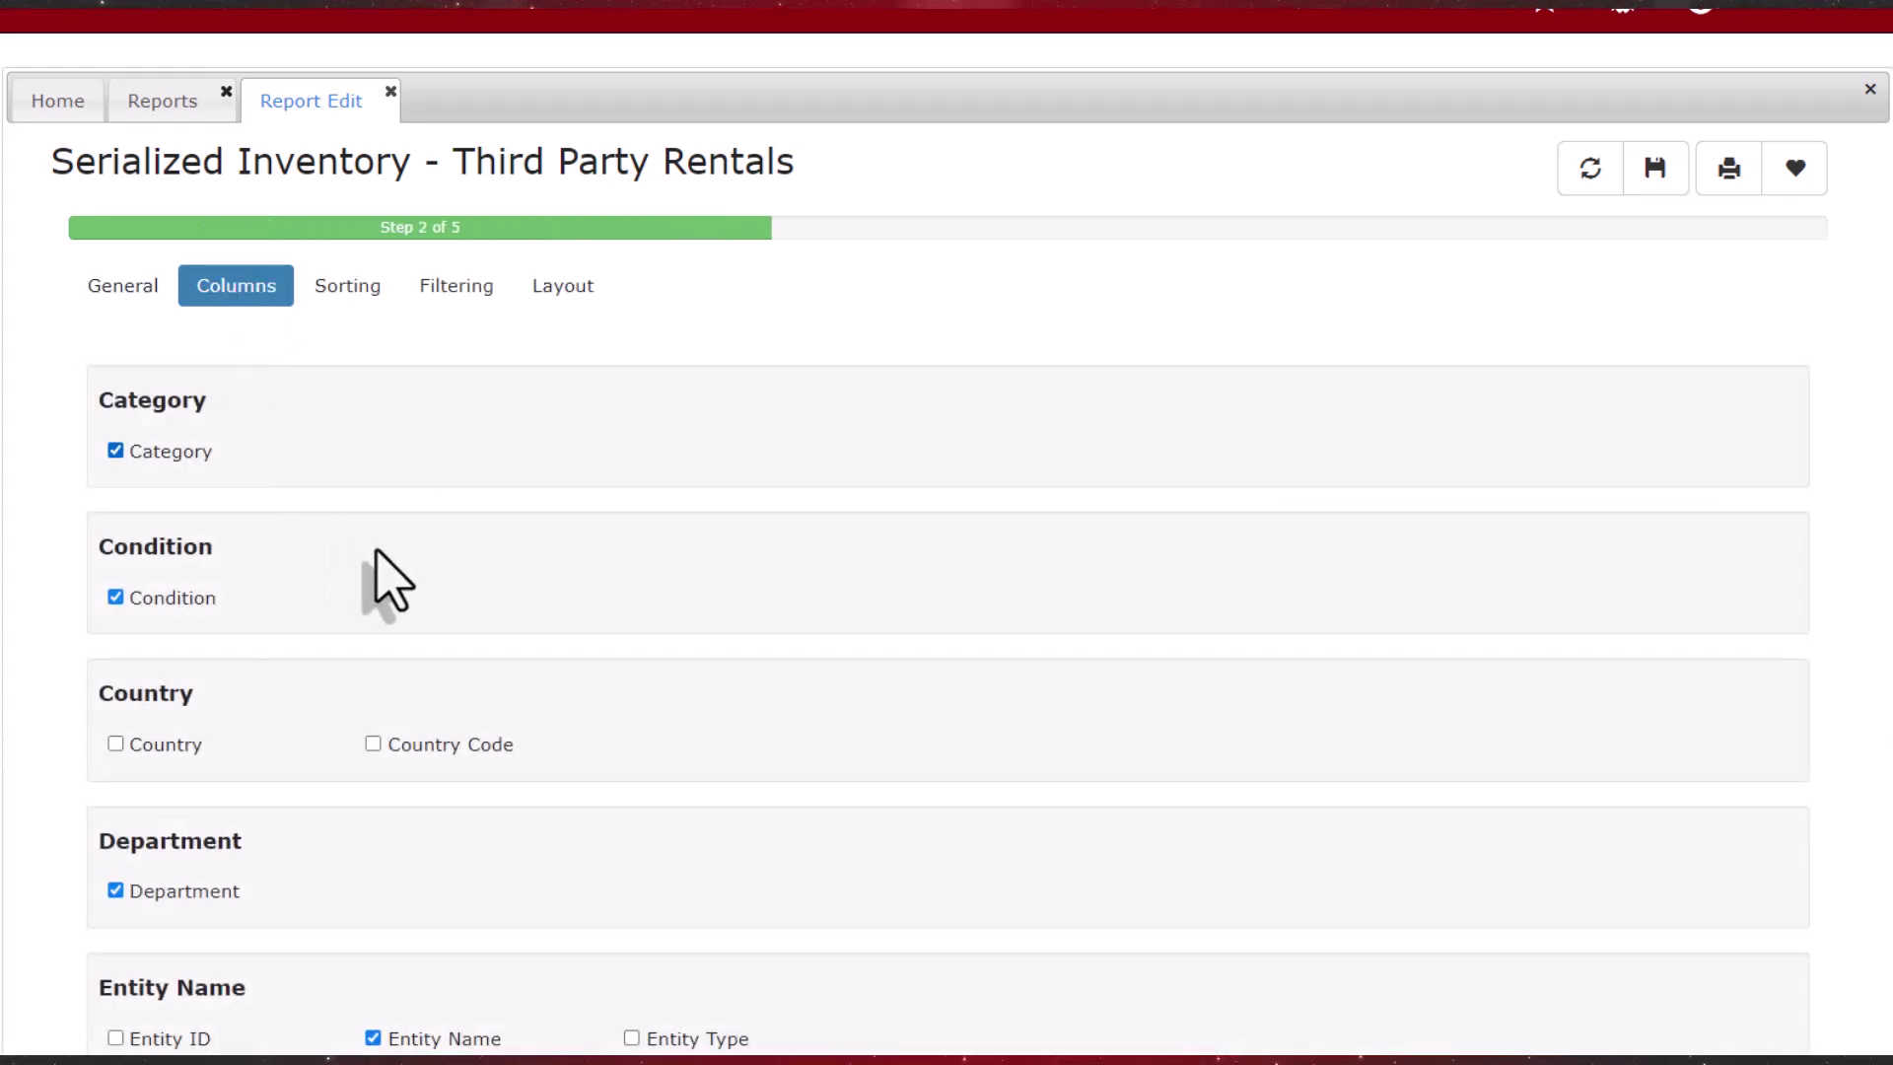
scroll(868, 789, down, 5)
scroll(854, 781, down, 5)
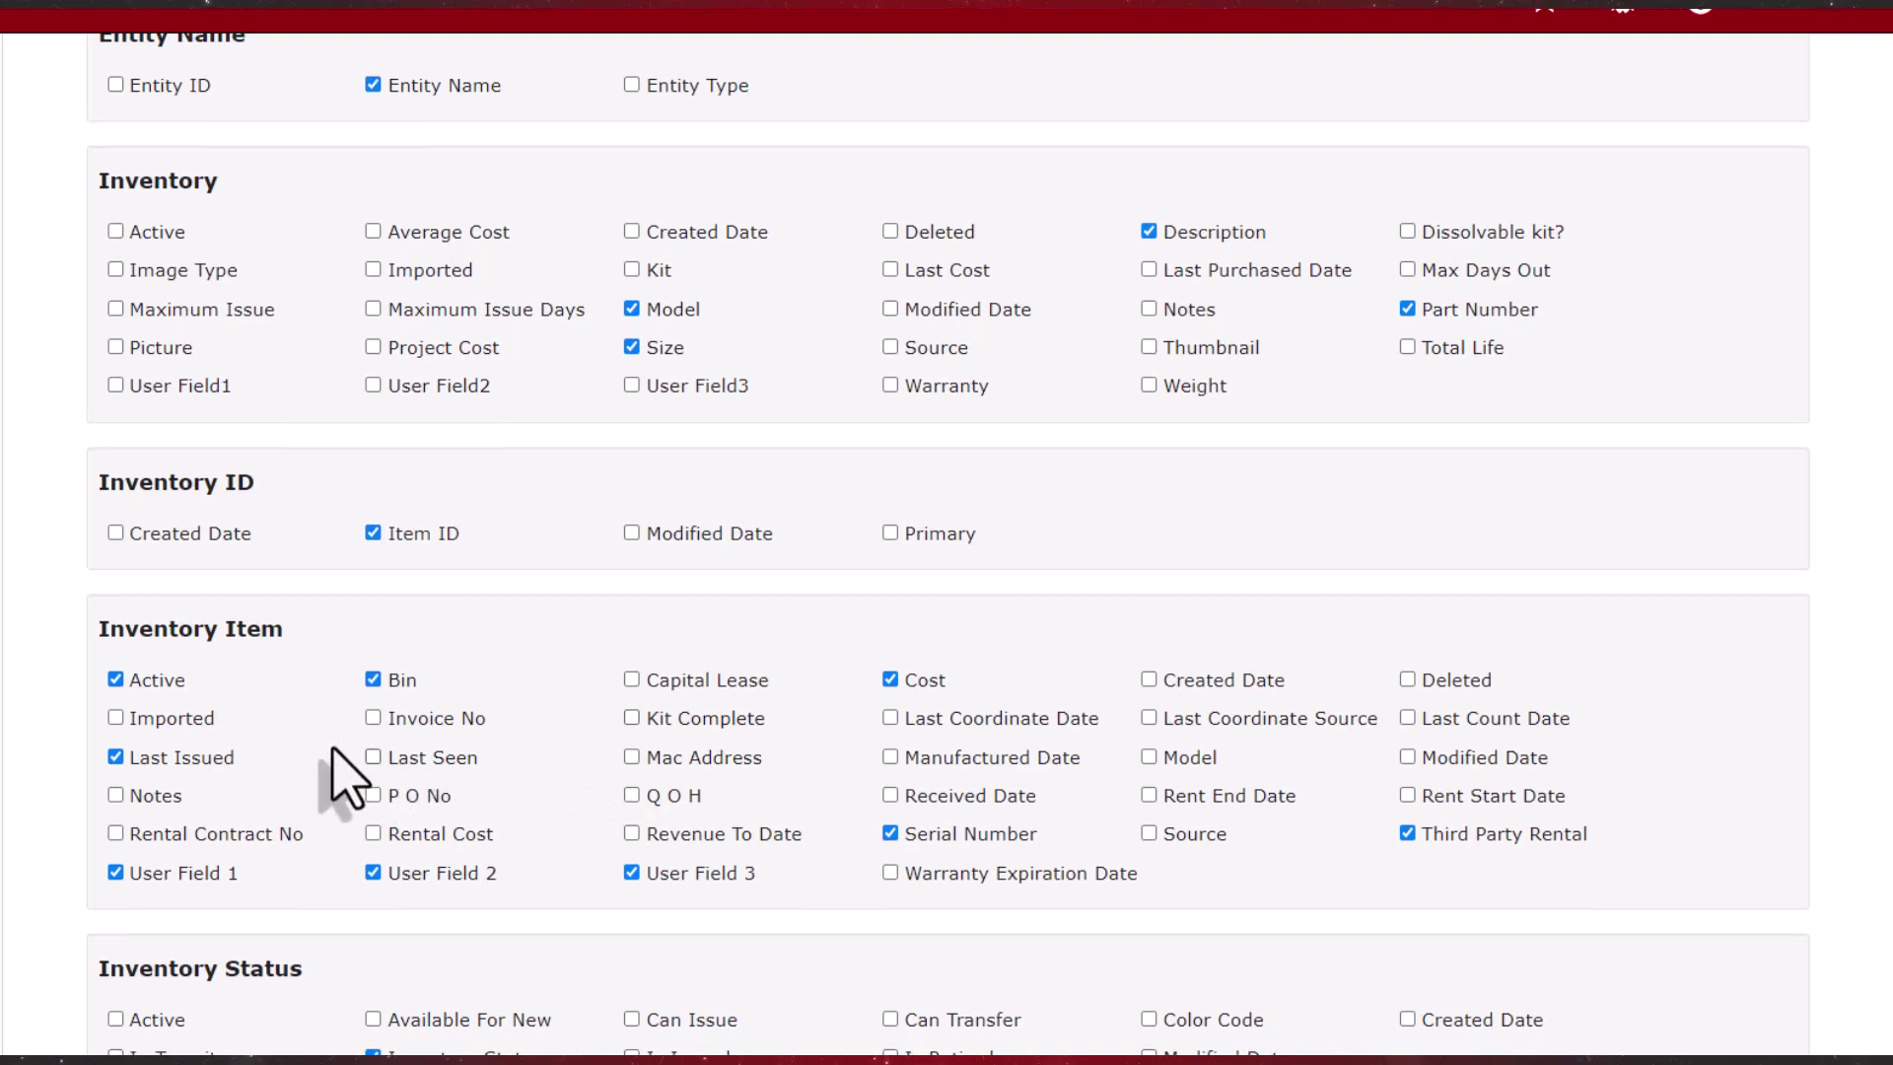
click(115, 873)
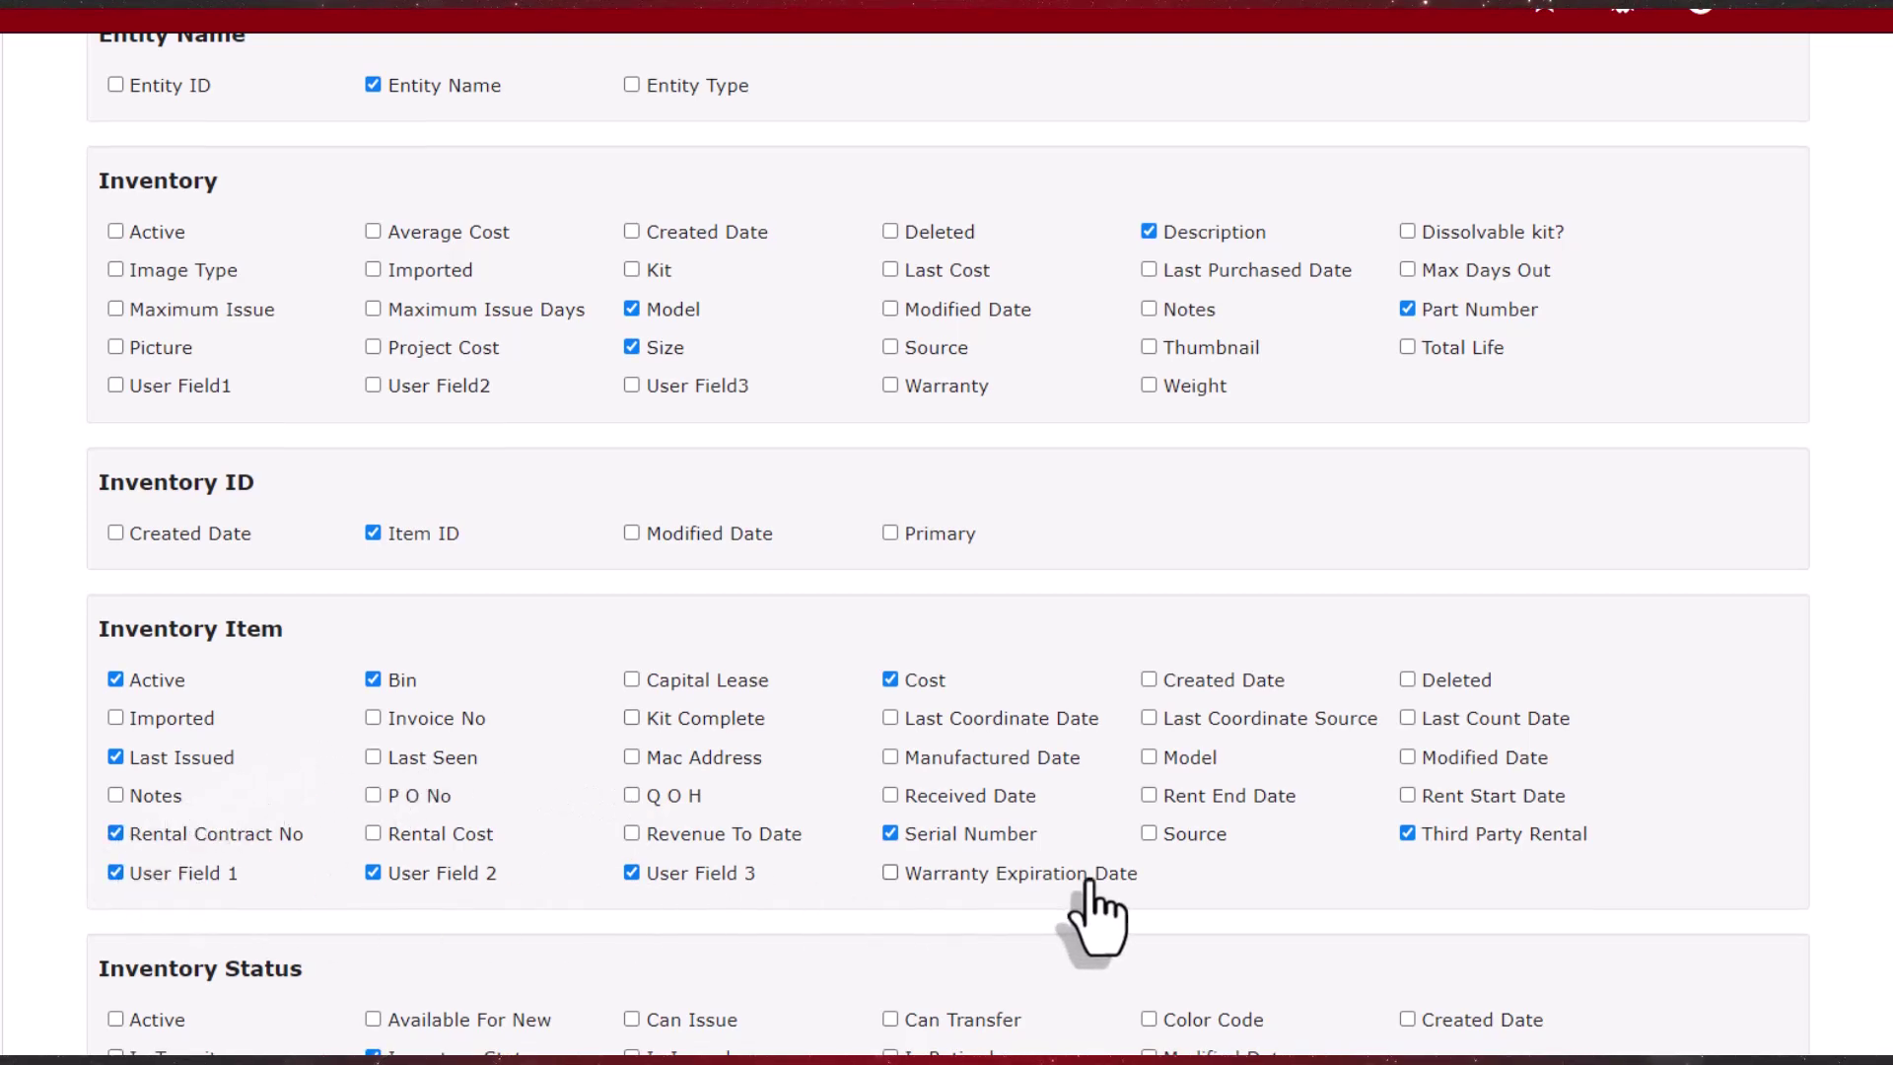
click(1408, 834)
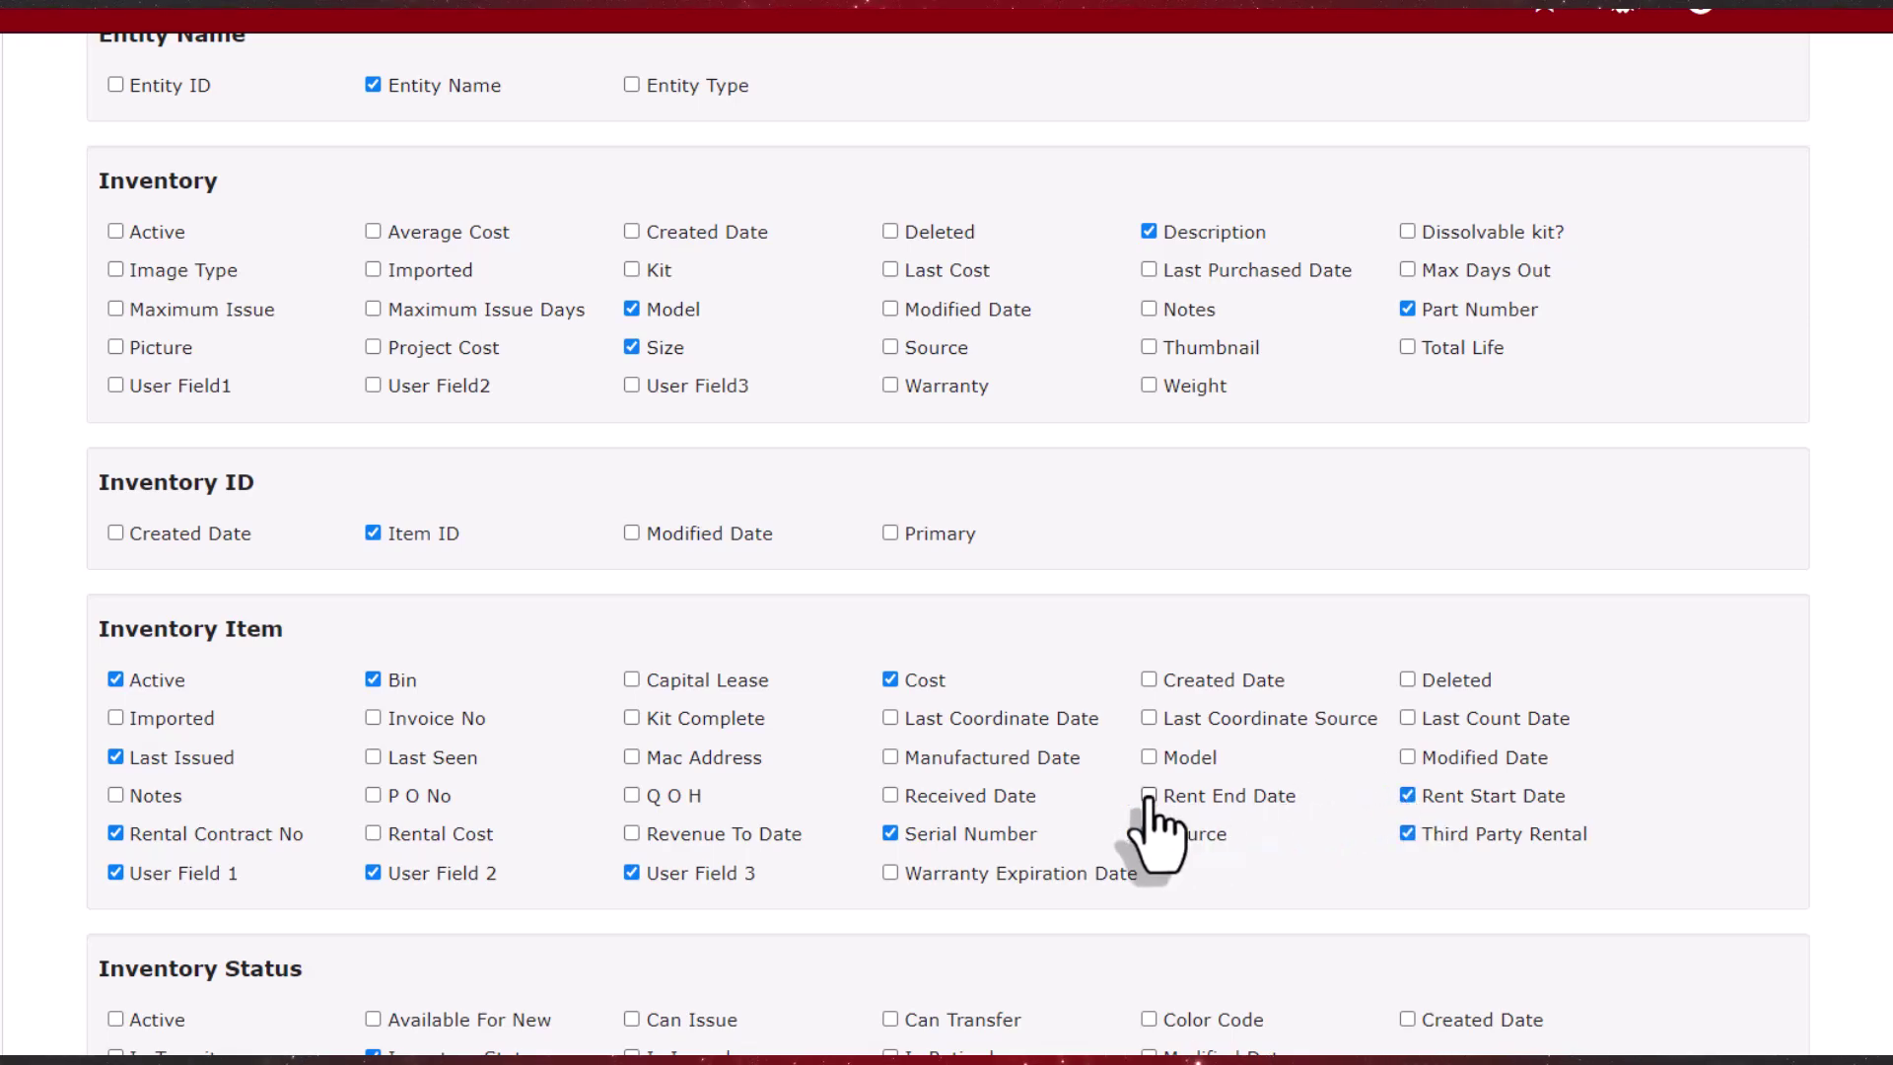
scroll(1762, 784, up, 10)
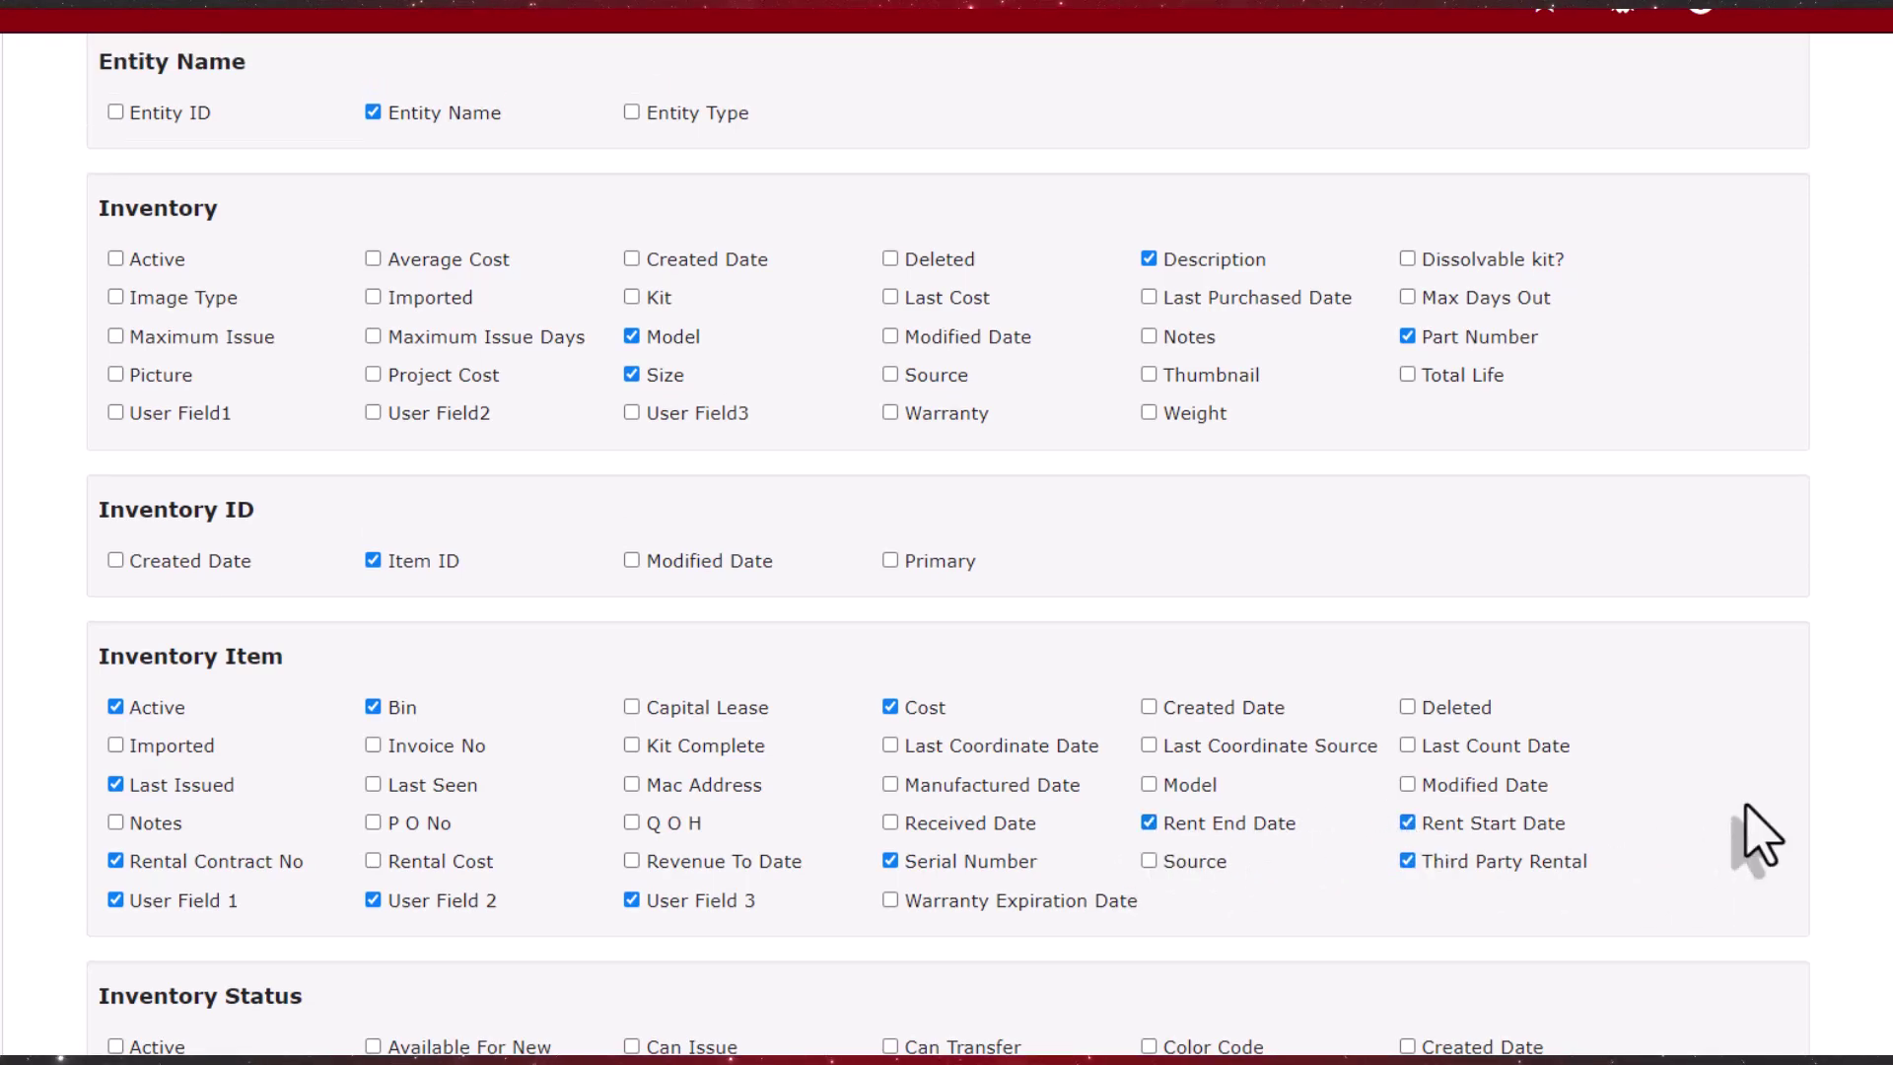
click(1665, 178)
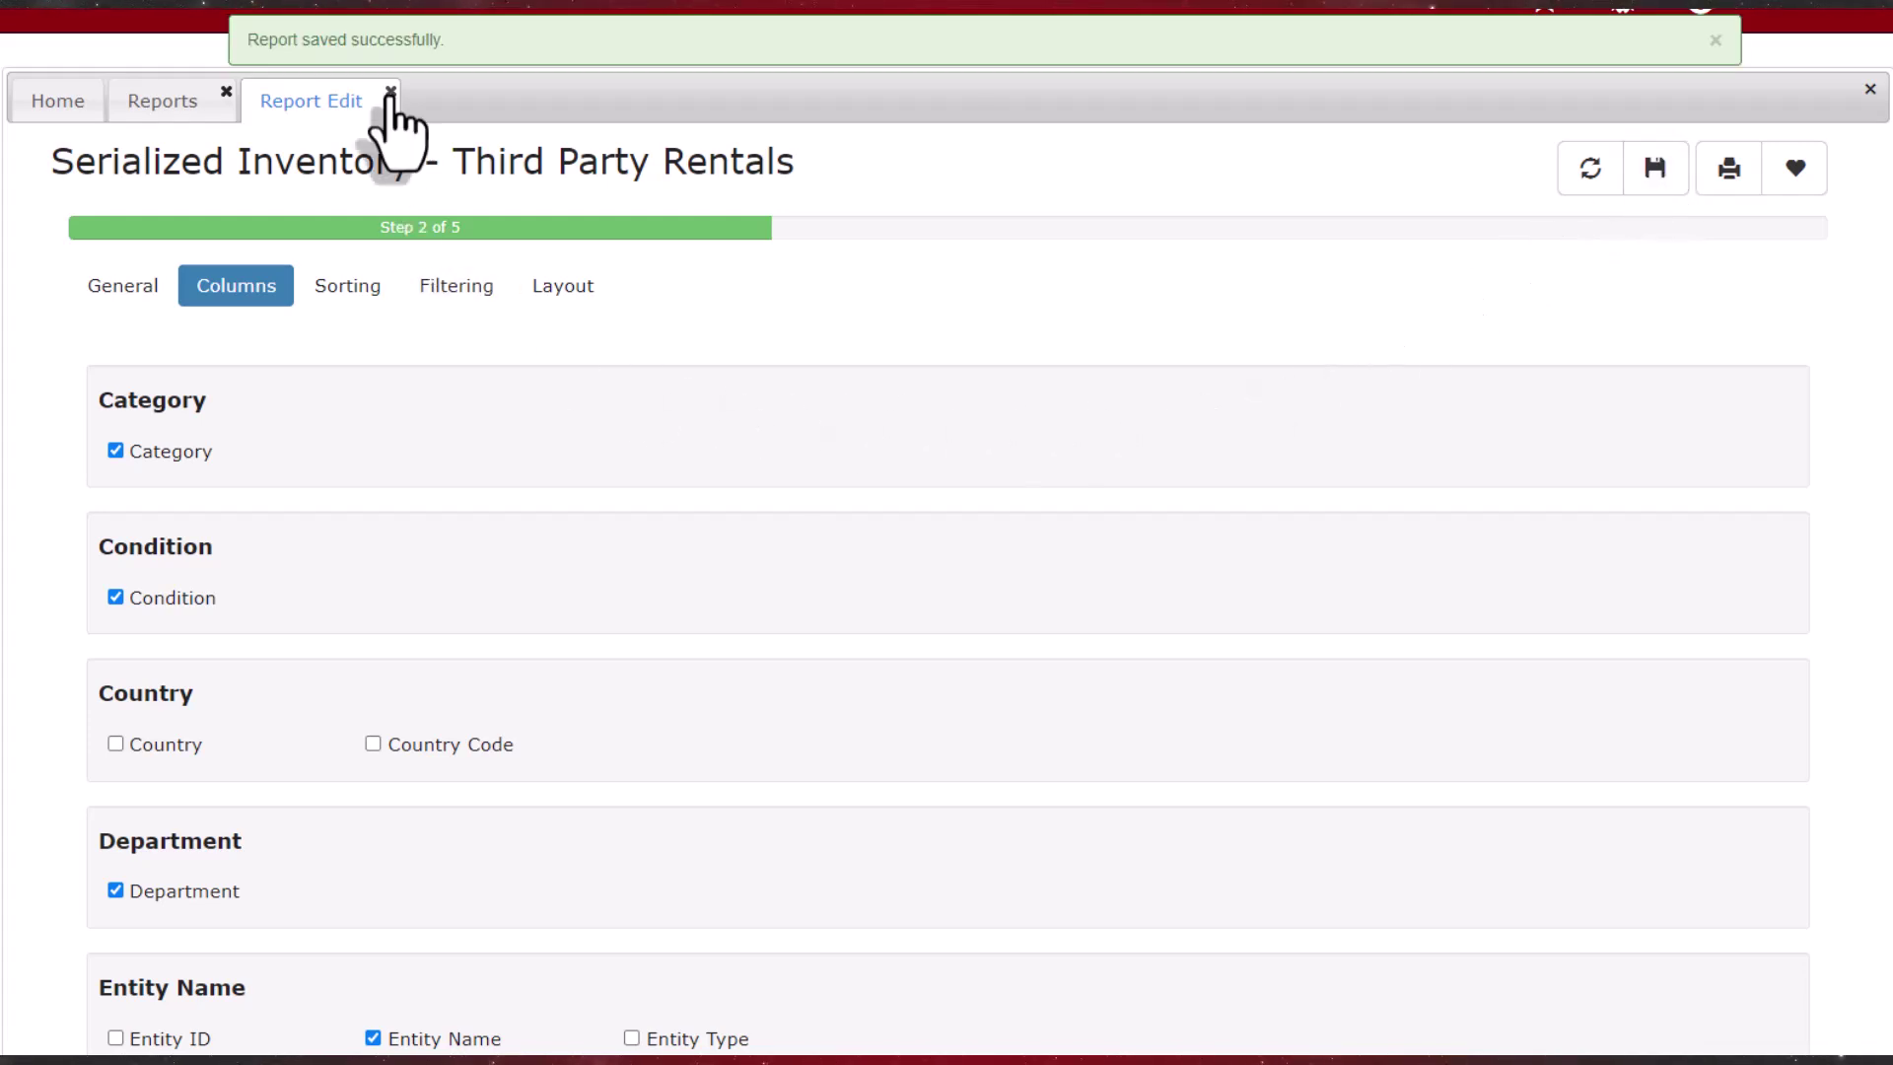
click(391, 93)
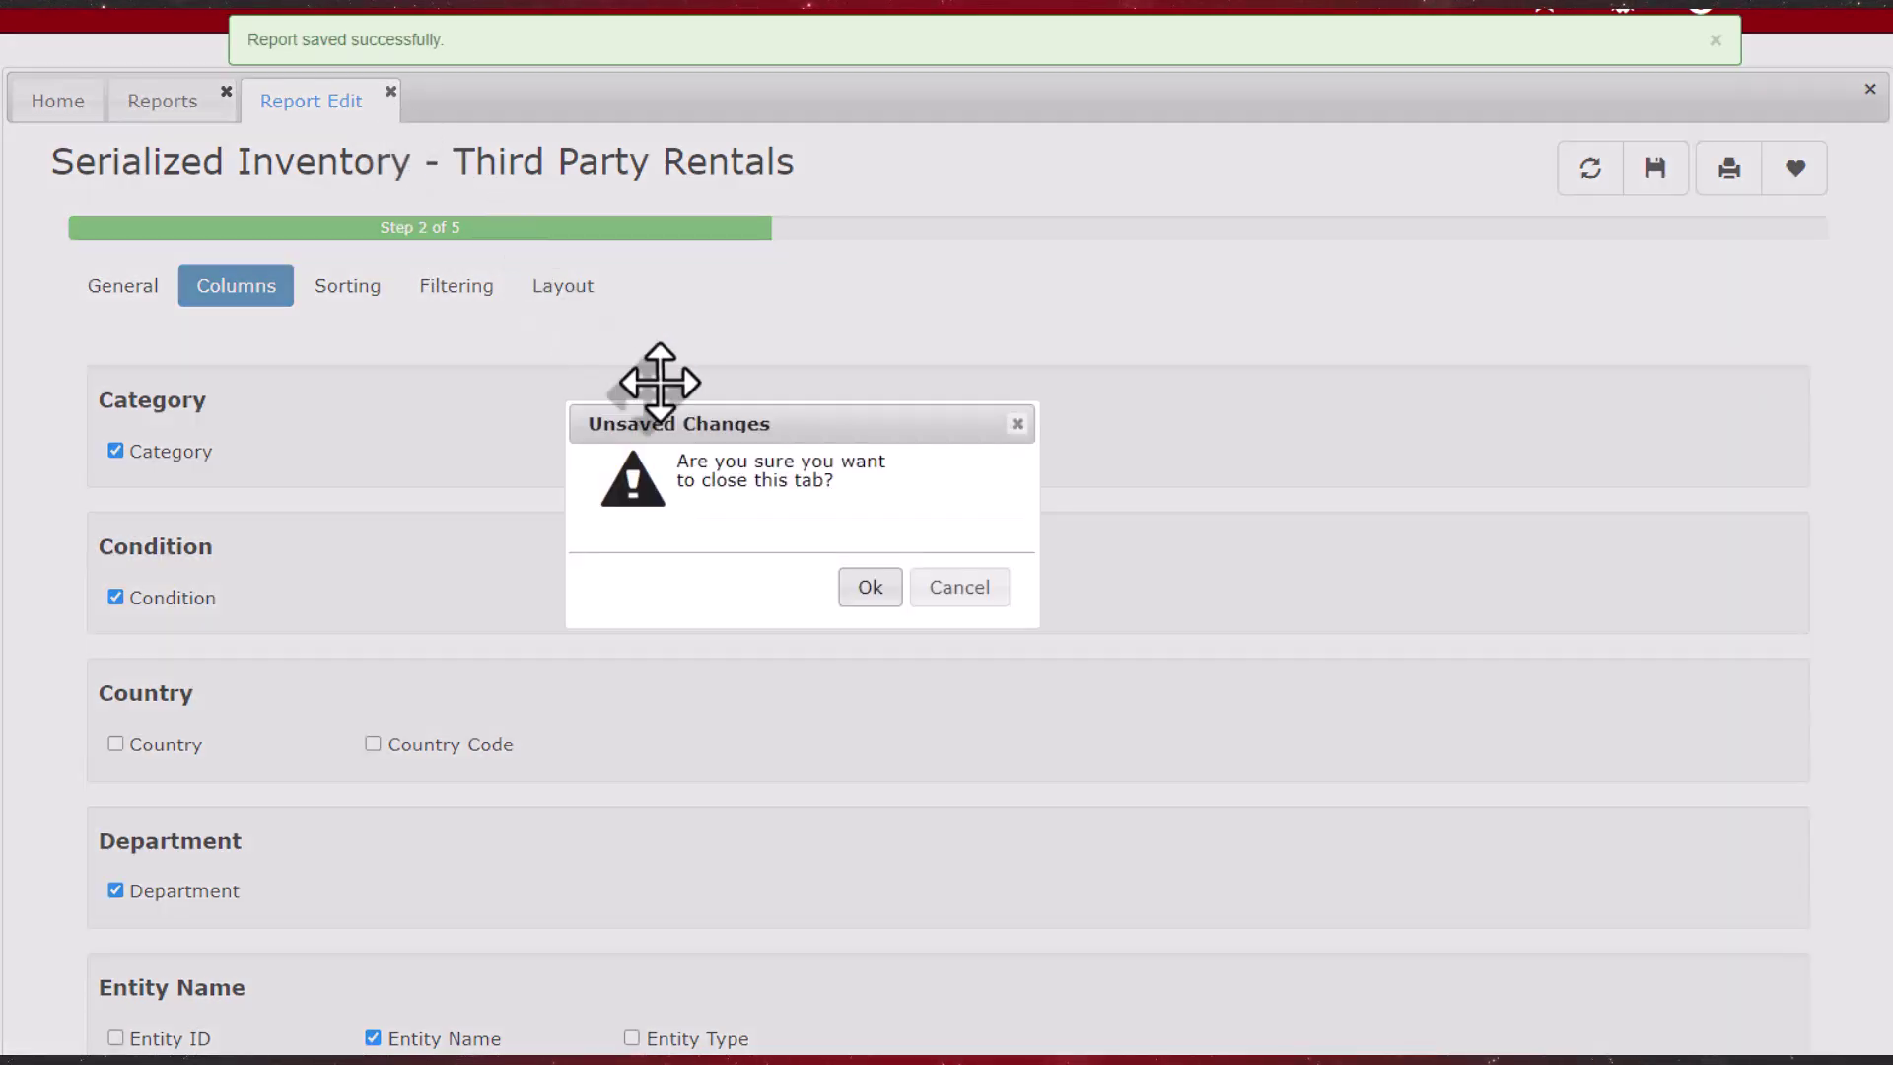
Step: Open the Third Party Rentals report with Stocking Point Main and the Rent Ends next month filter
click(867, 589)
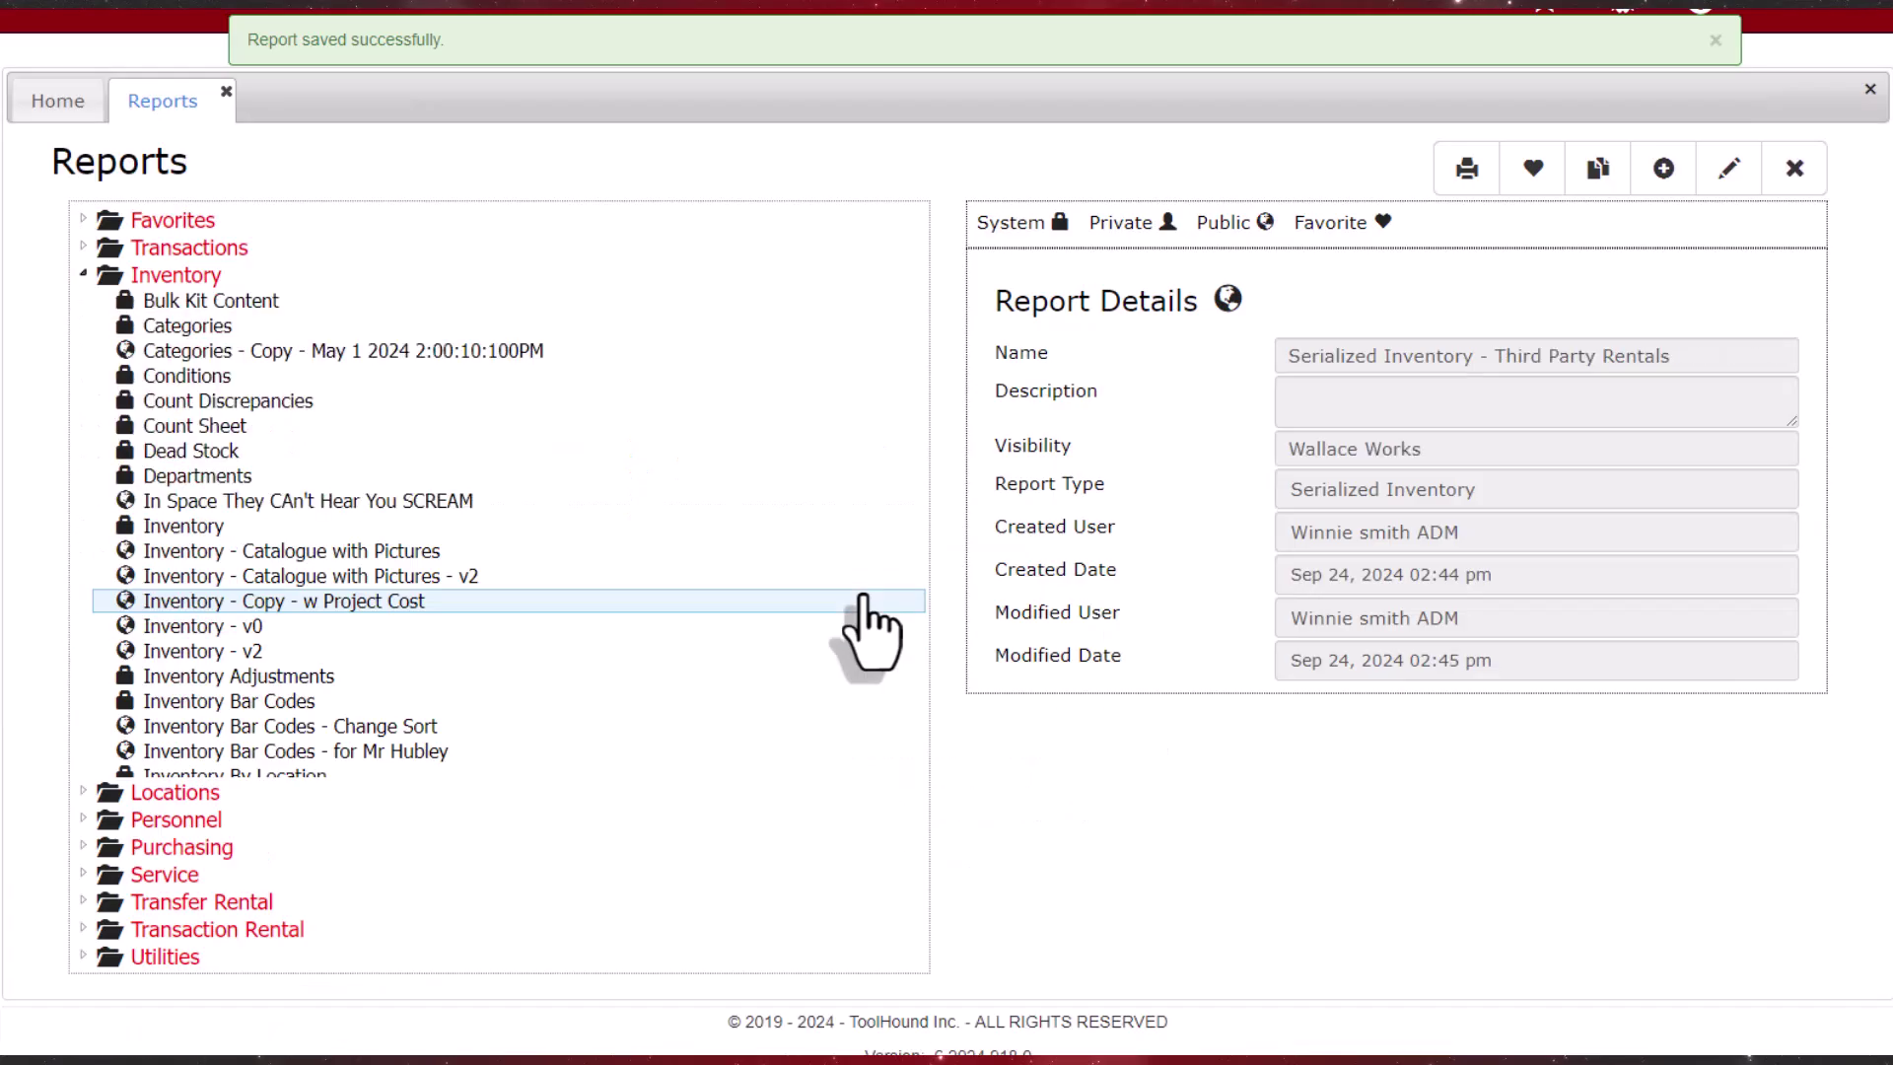
scroll(656, 683, down, 5)
scroll(644, 657, down, 1)
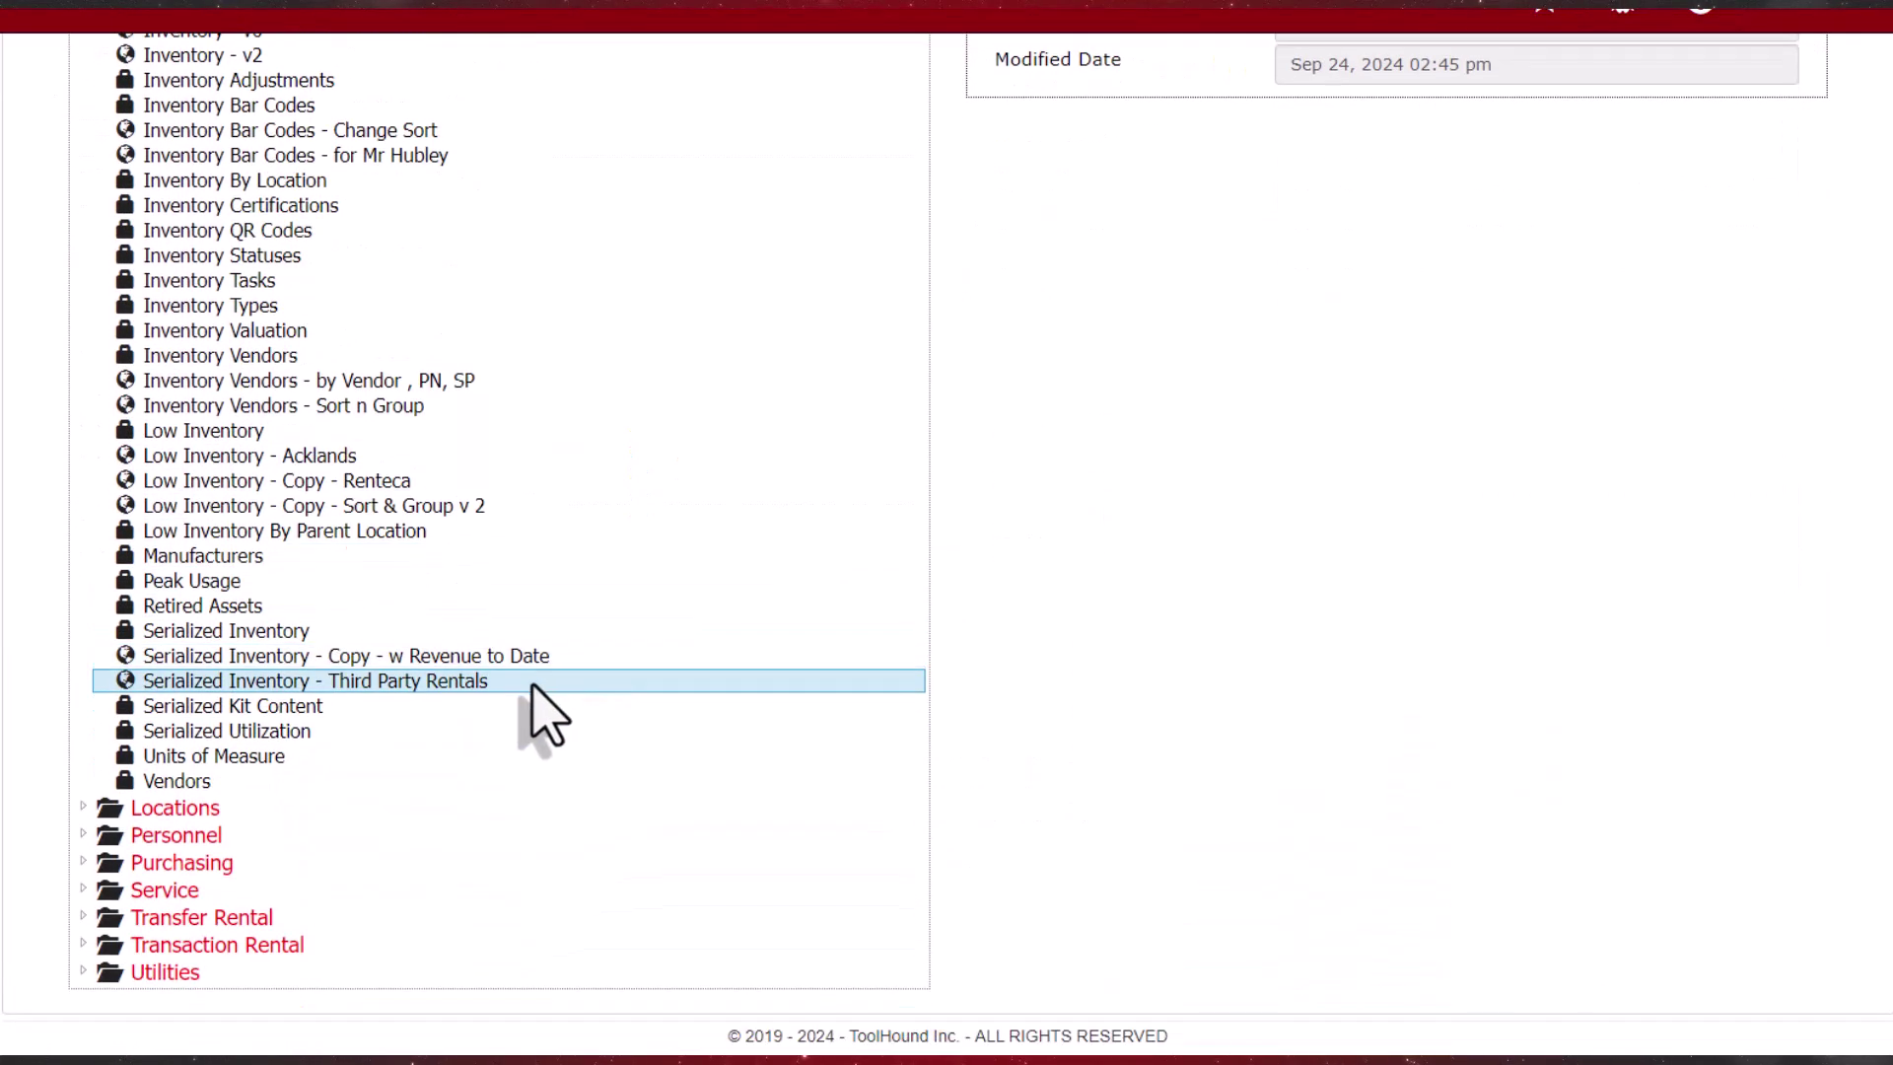
double_click(533, 688)
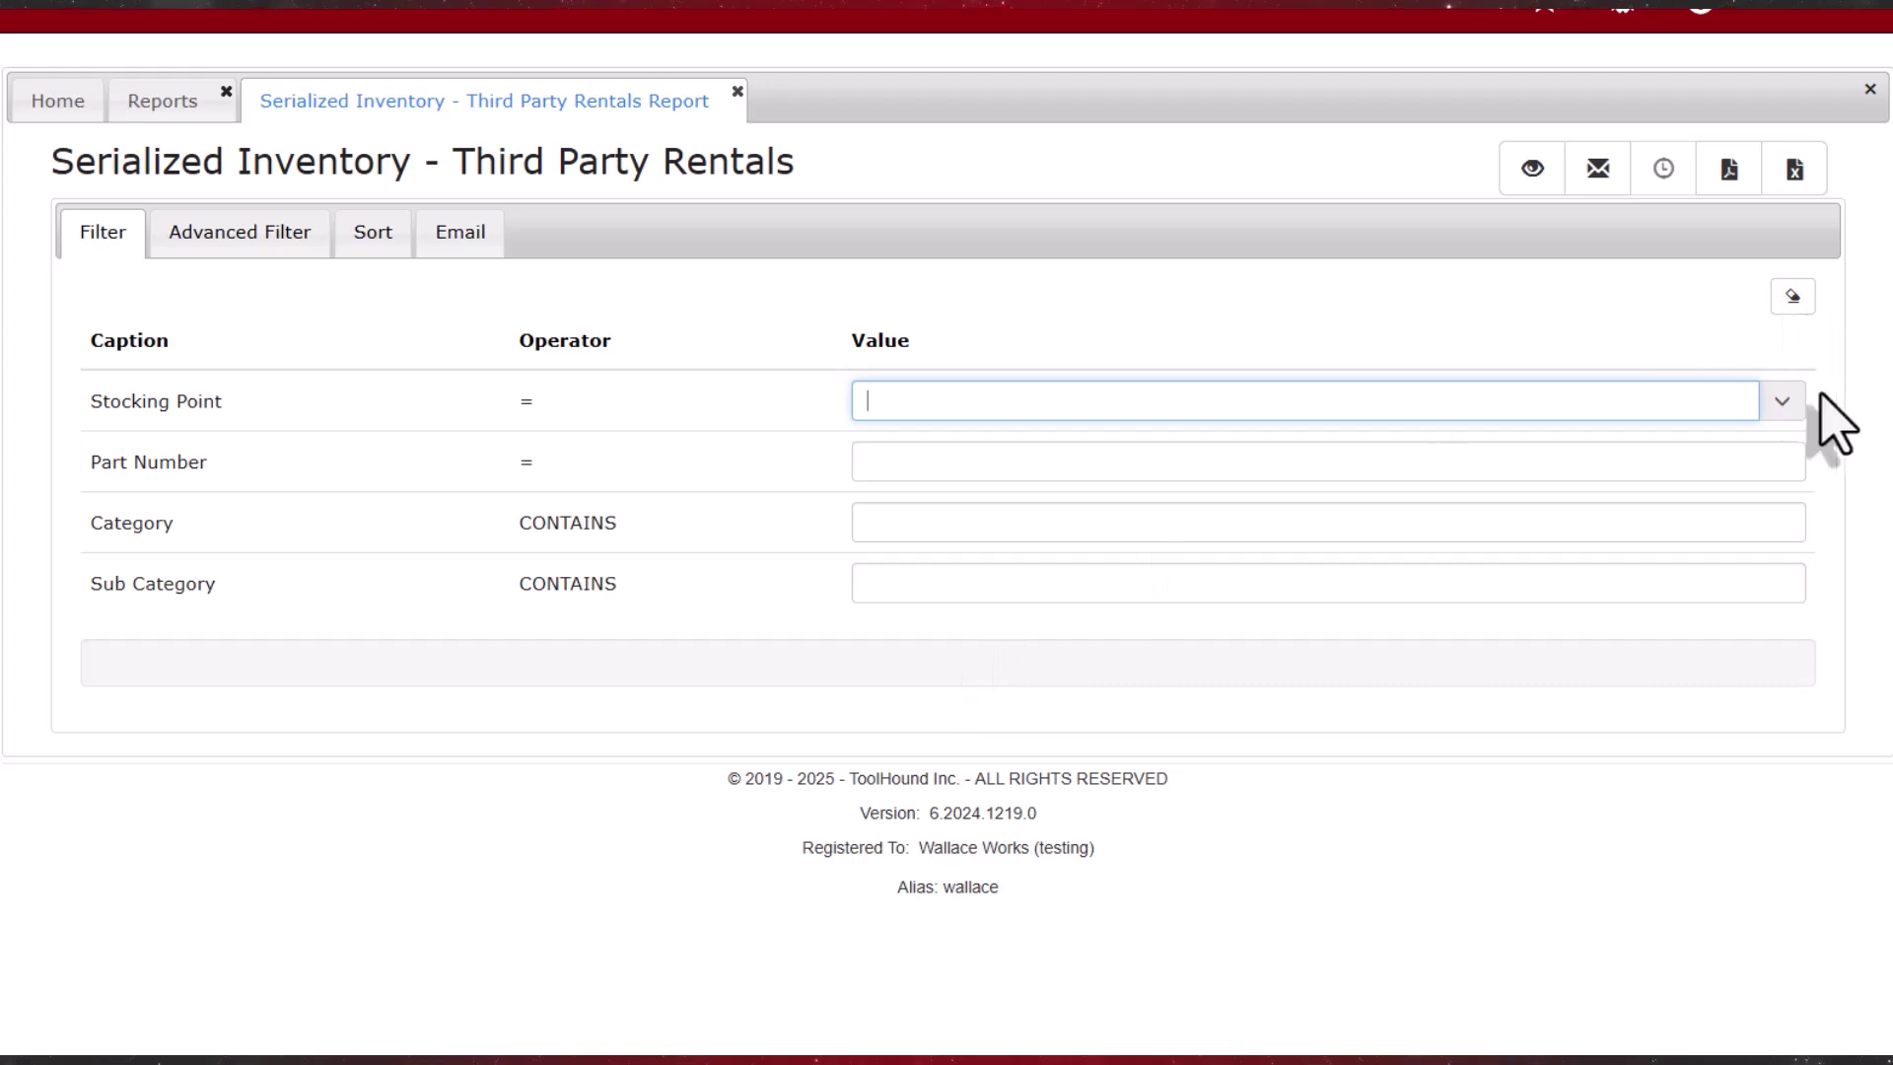
click(1785, 412)
click(1518, 541)
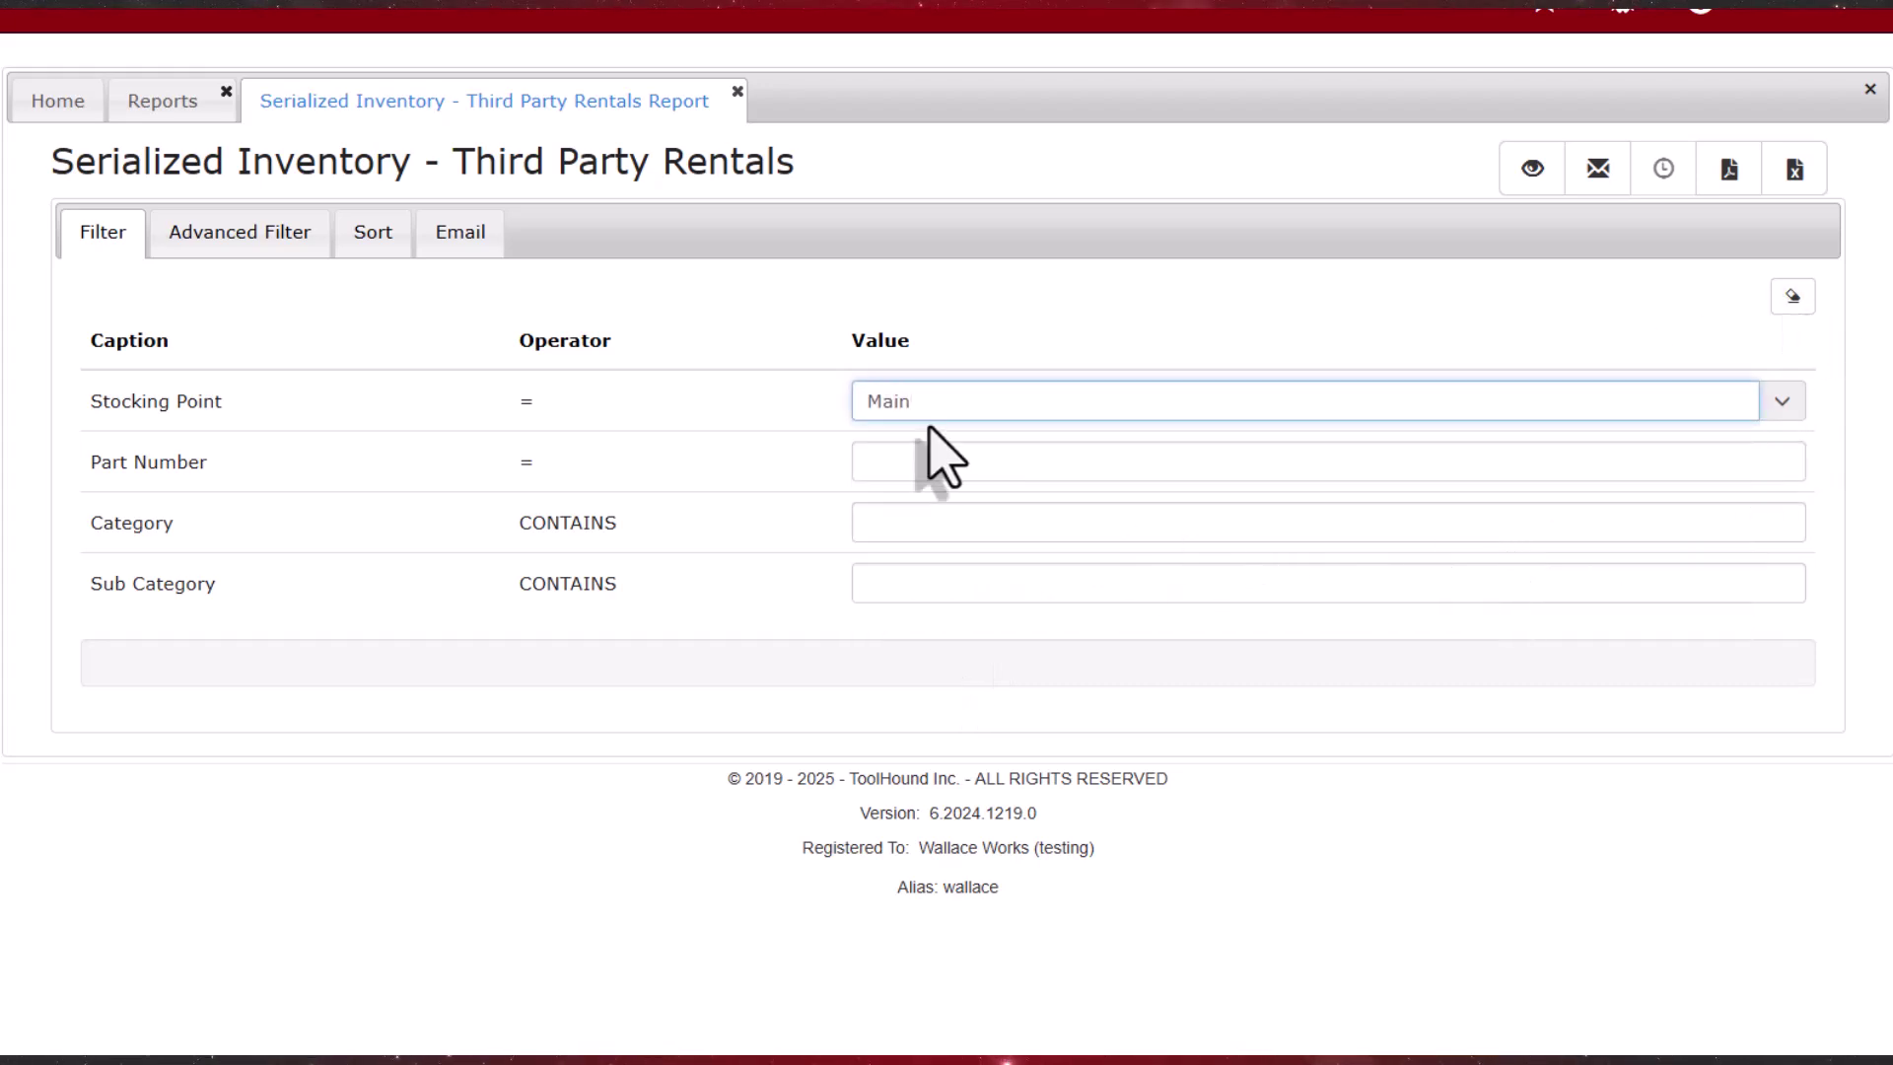
click(277, 248)
click(576, 365)
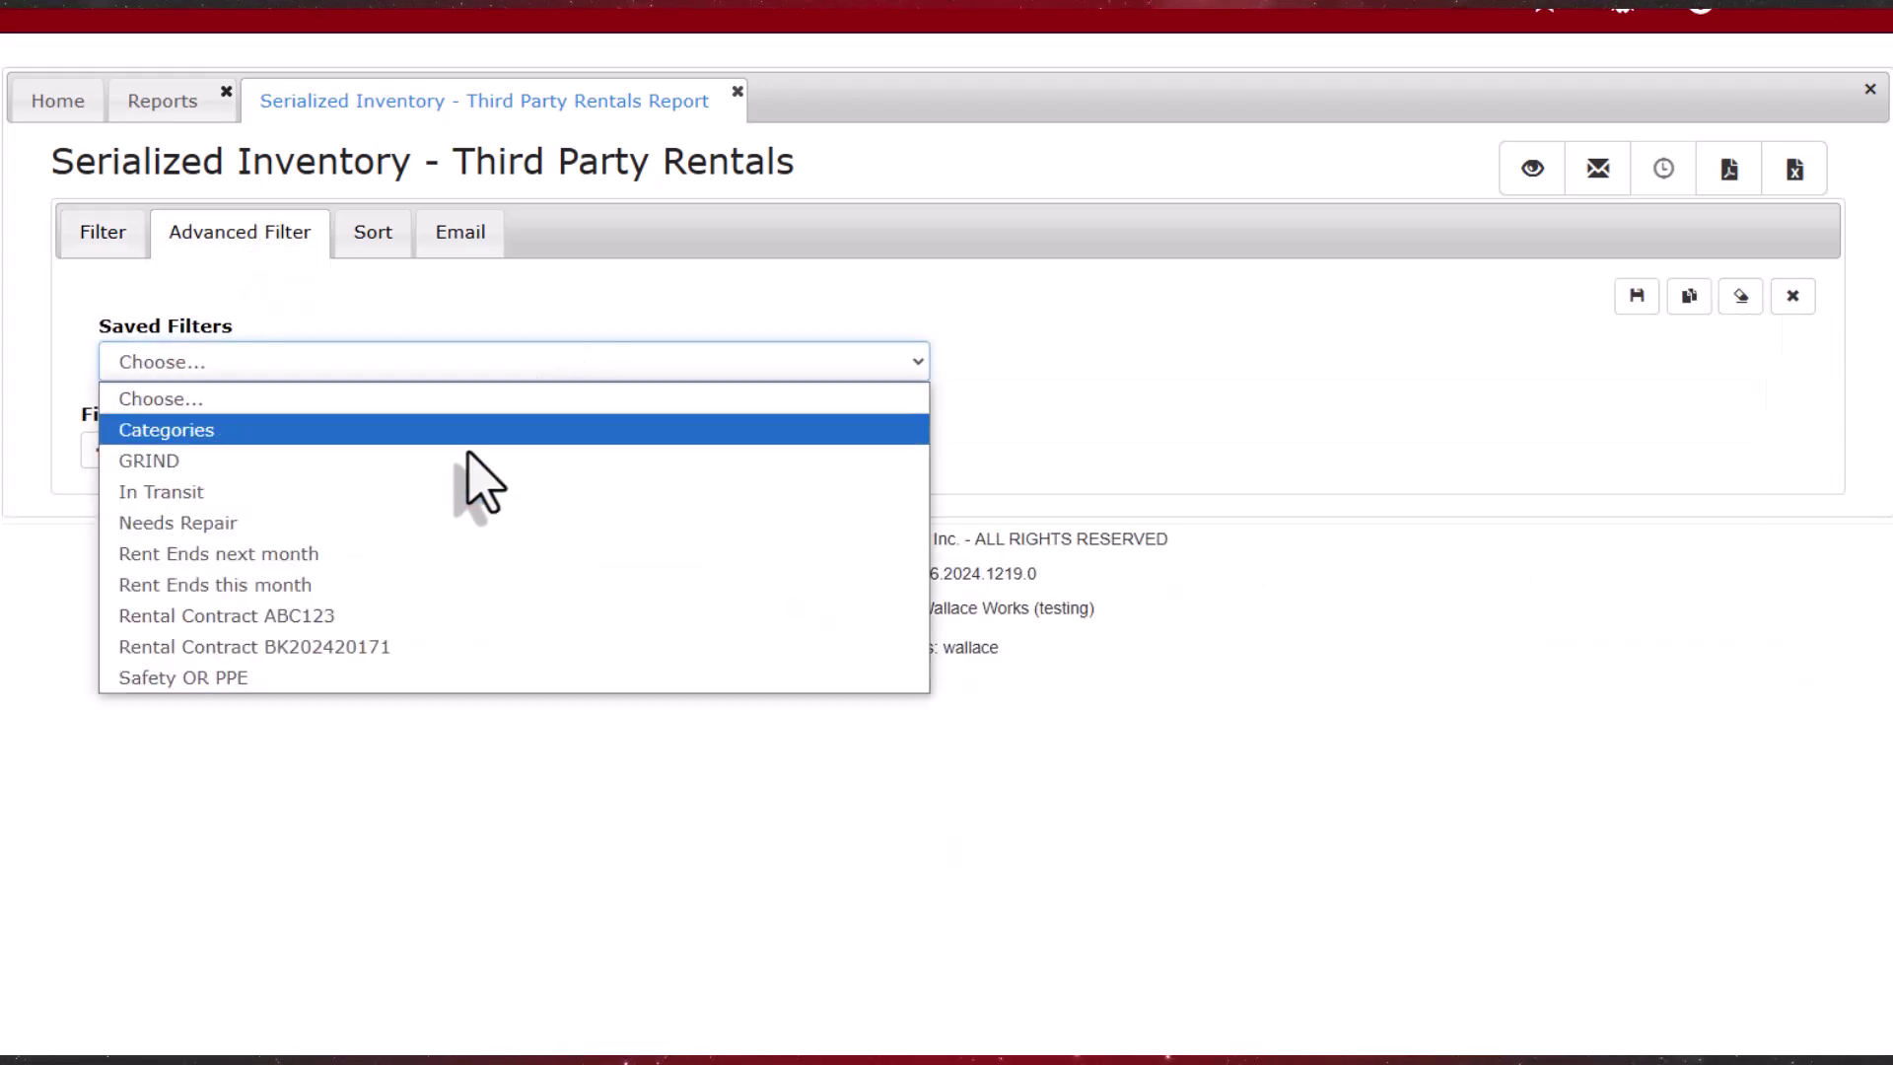
click(390, 561)
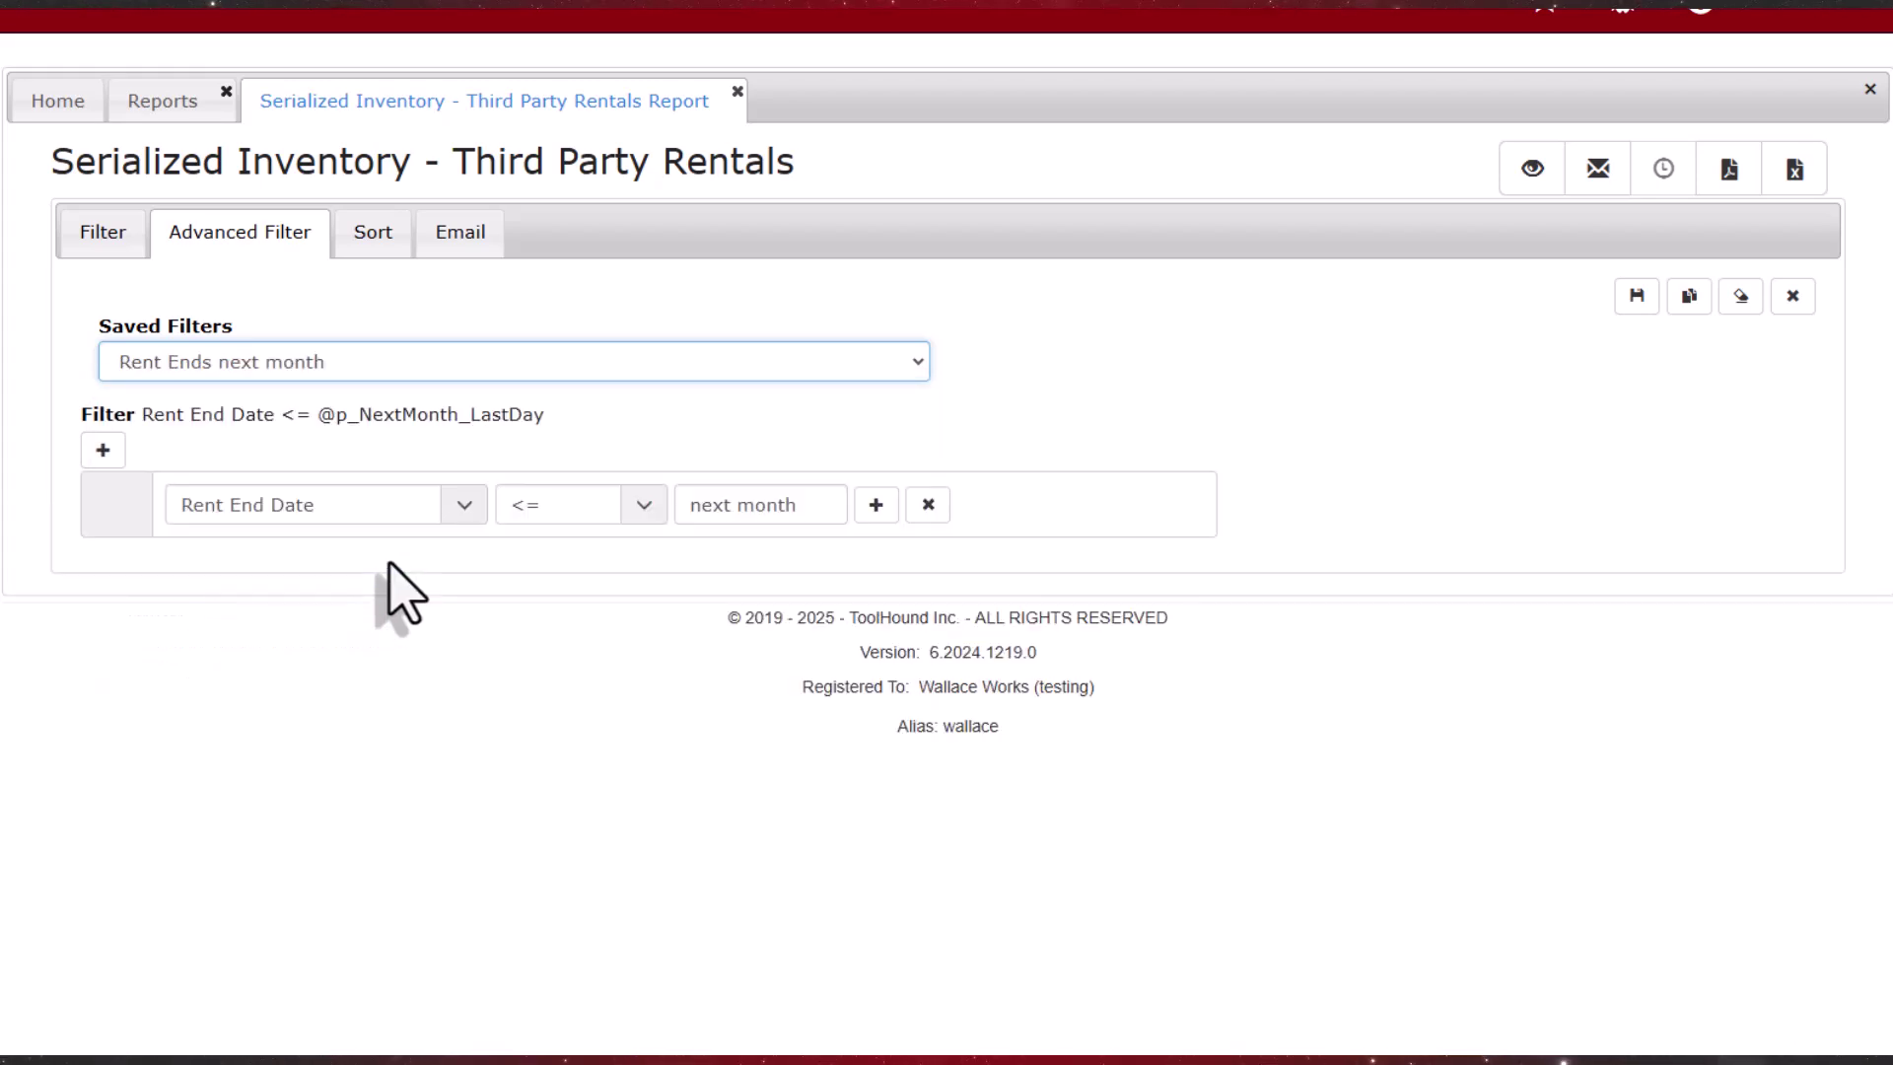
Step: Add the recipient's e-mail address and begin creating a scheduled report
click(463, 237)
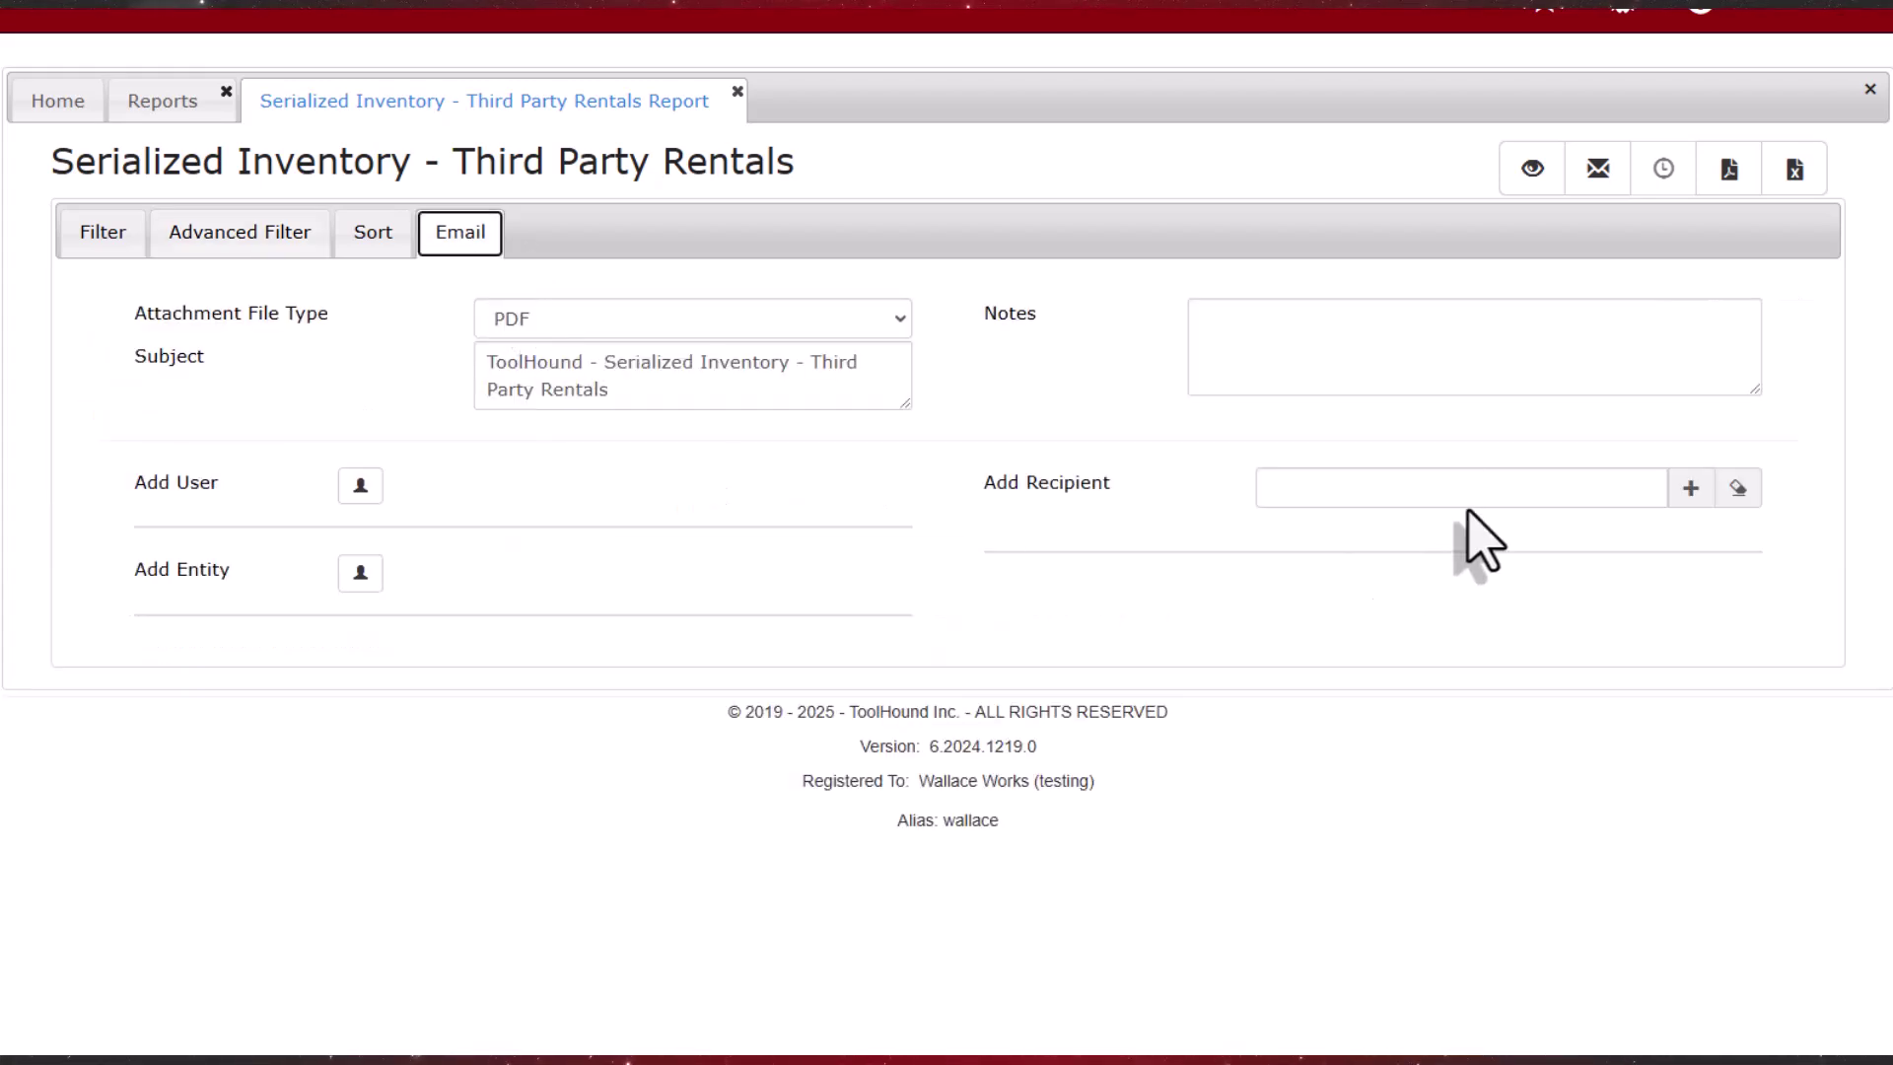
click(1527, 498)
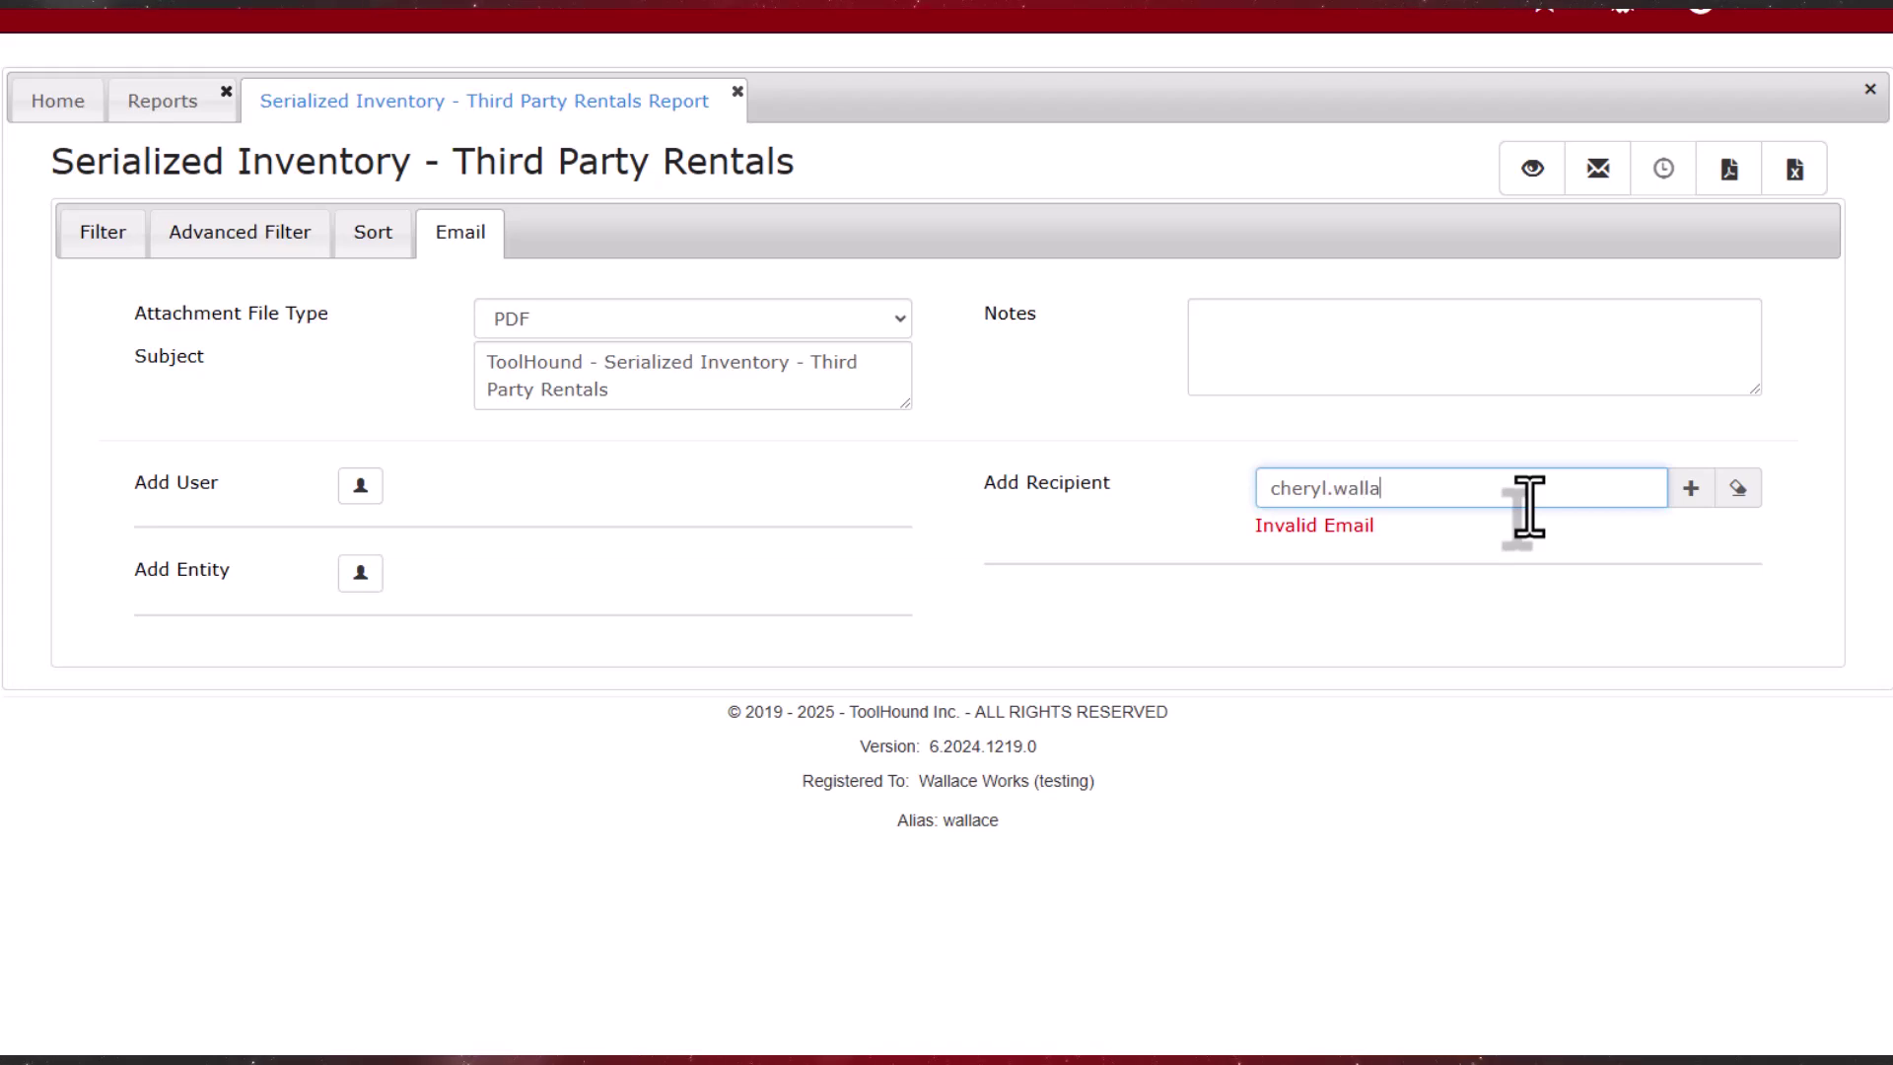
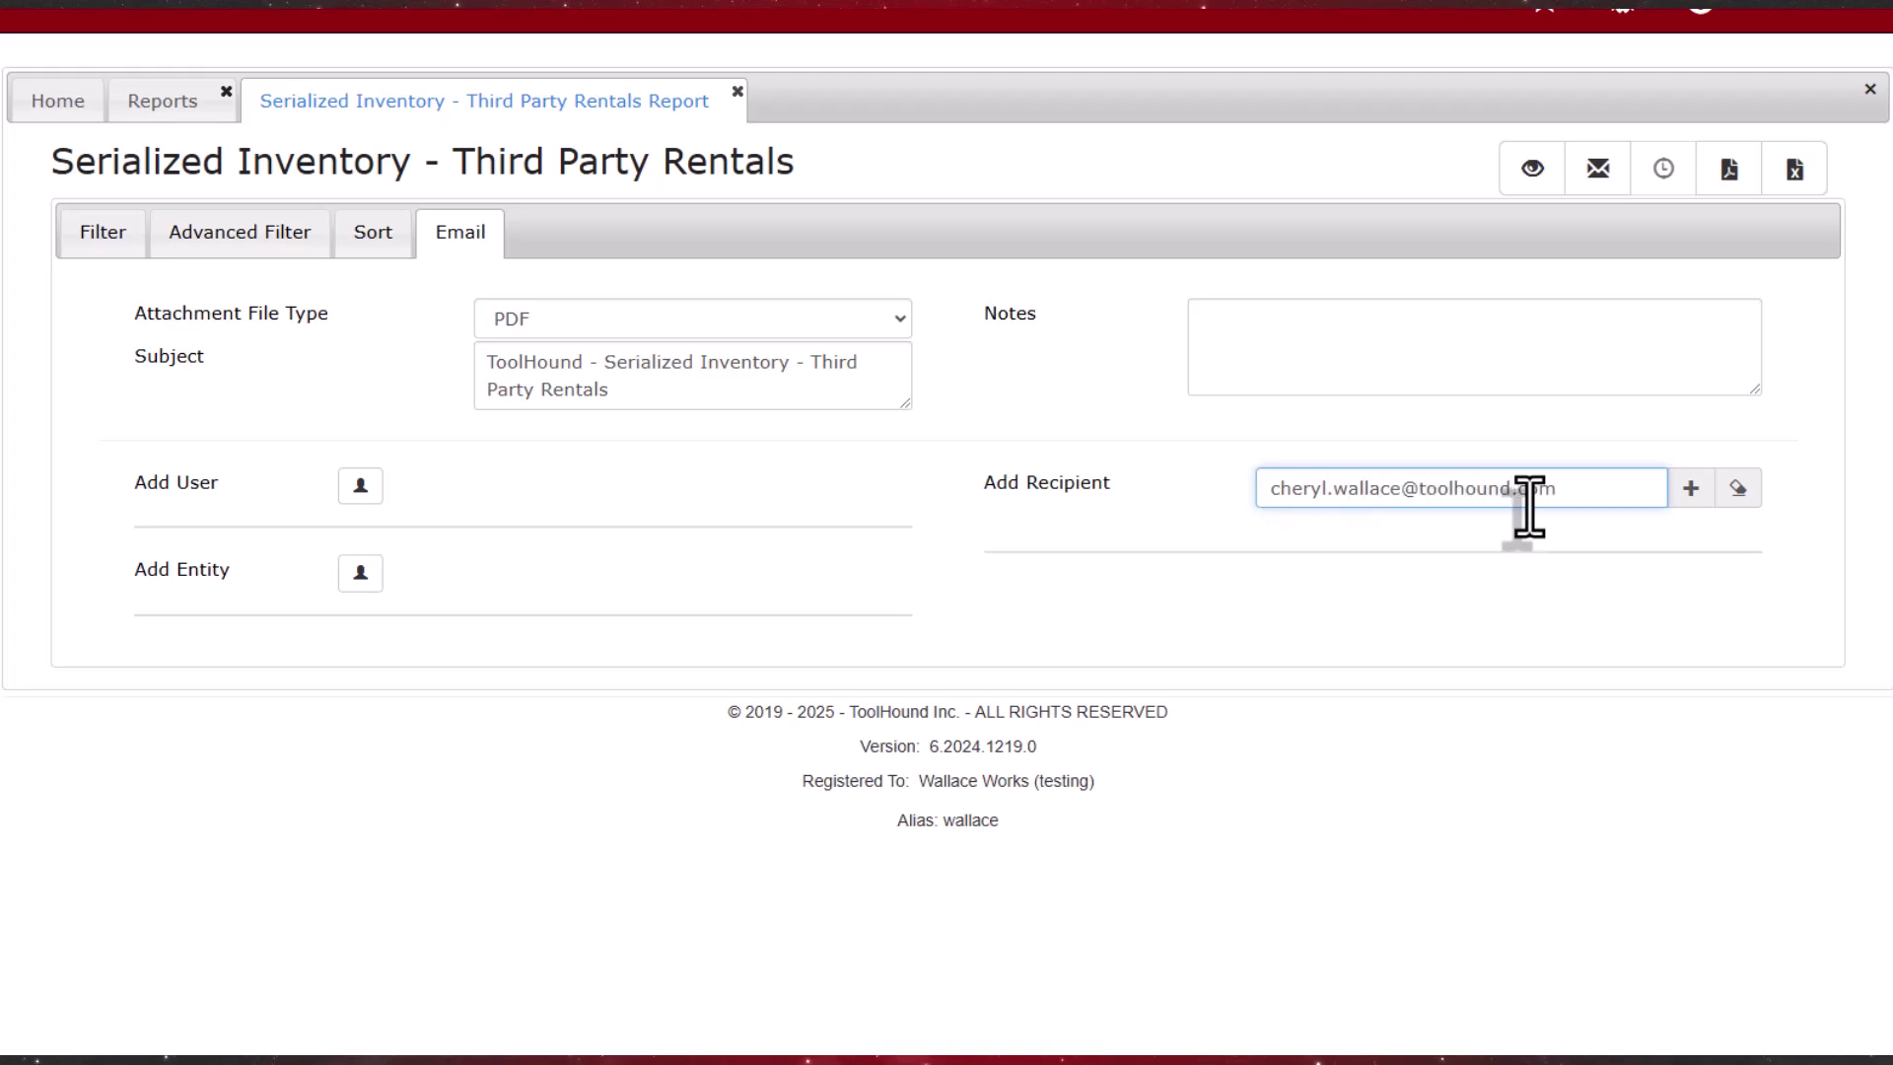
click(1692, 494)
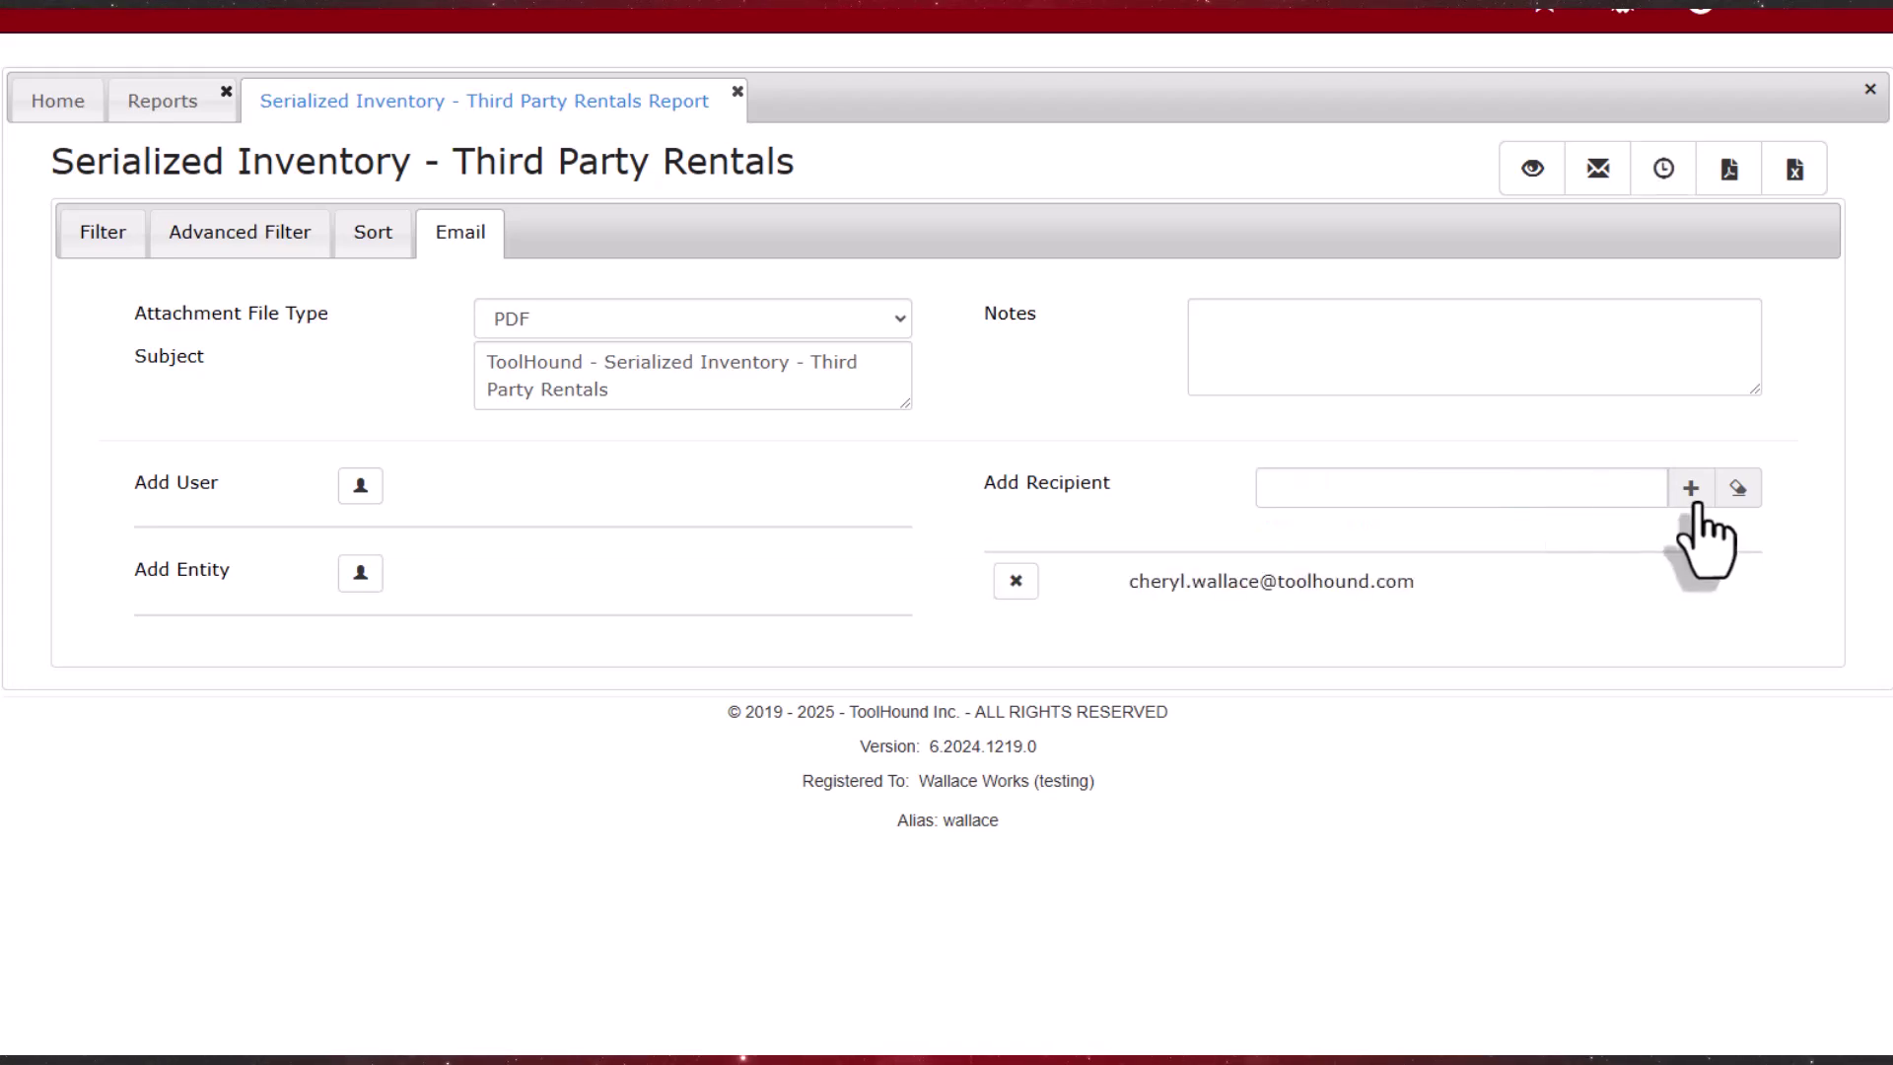
click(1663, 170)
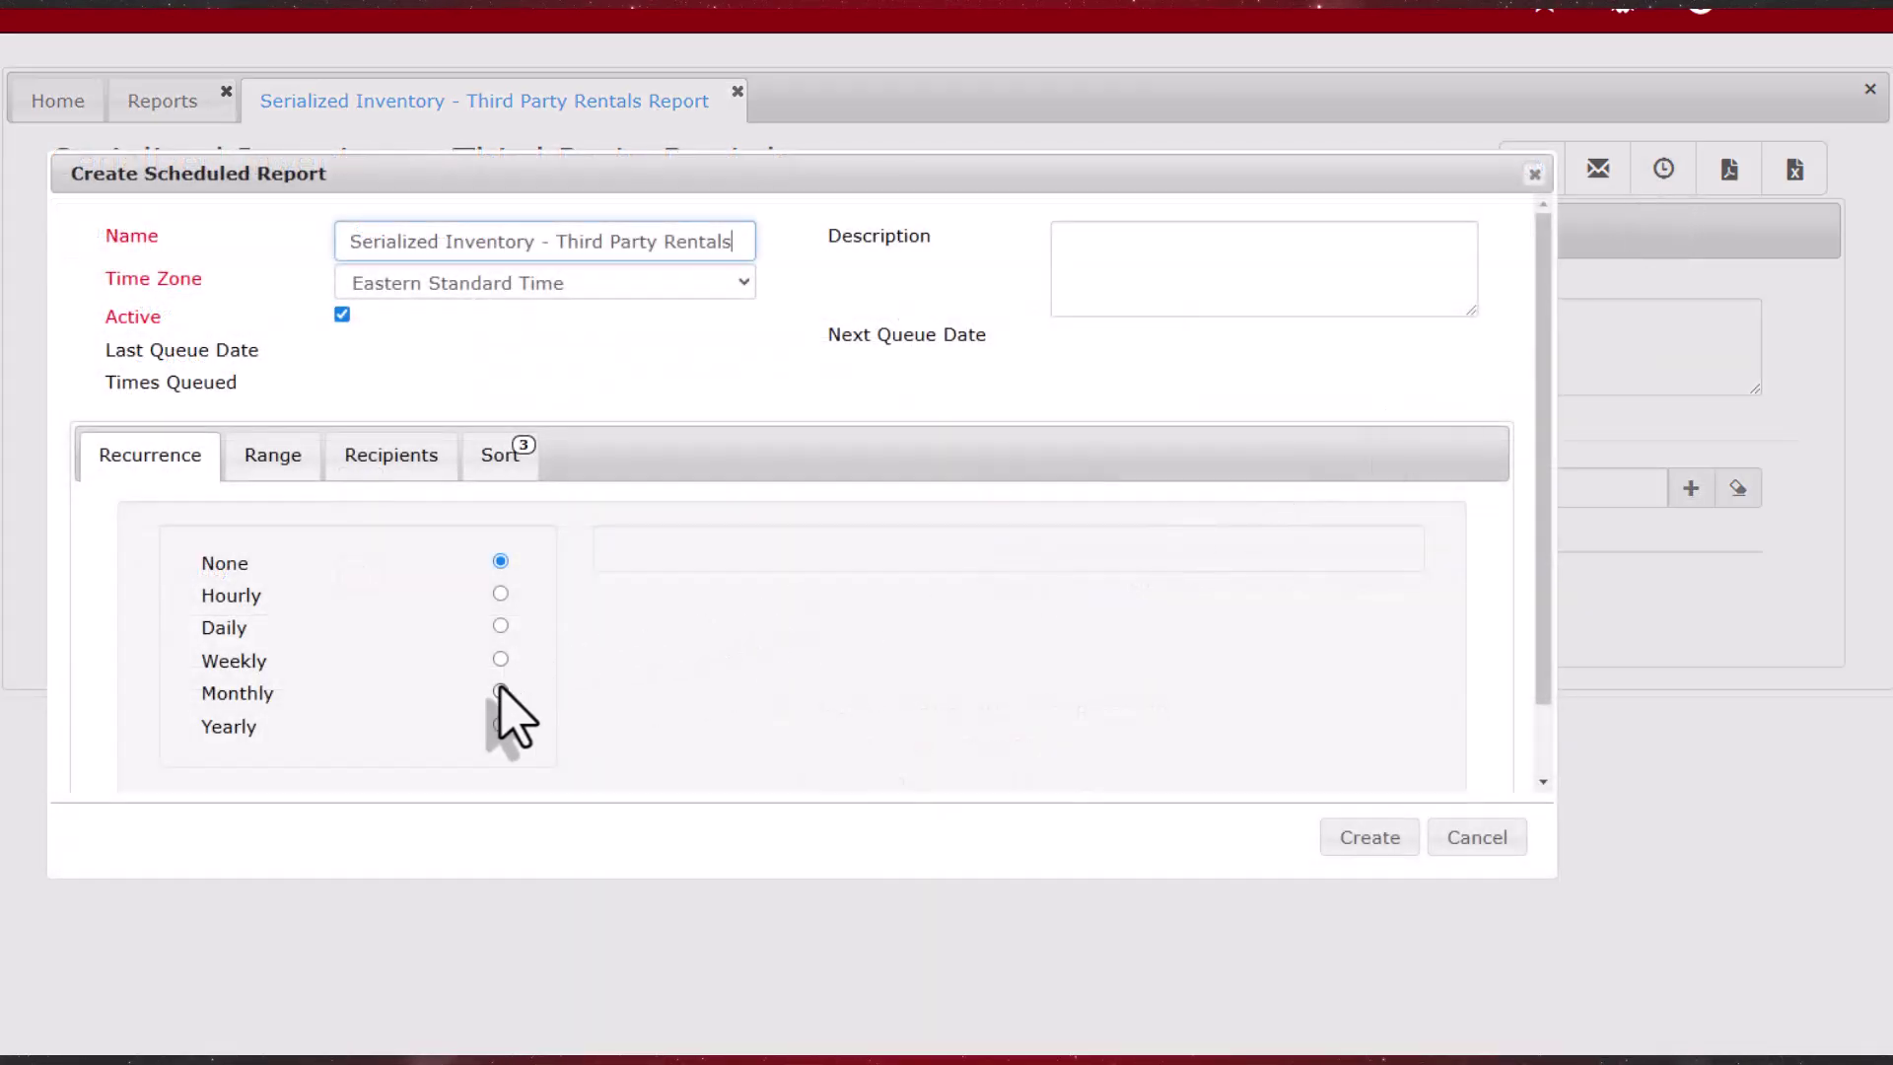
Step: Schedule the report every 1 month on the 15th and open the emailed 'Serialized Inventory - Third Party Rentals.pdf'
click(501, 691)
click(935, 572)
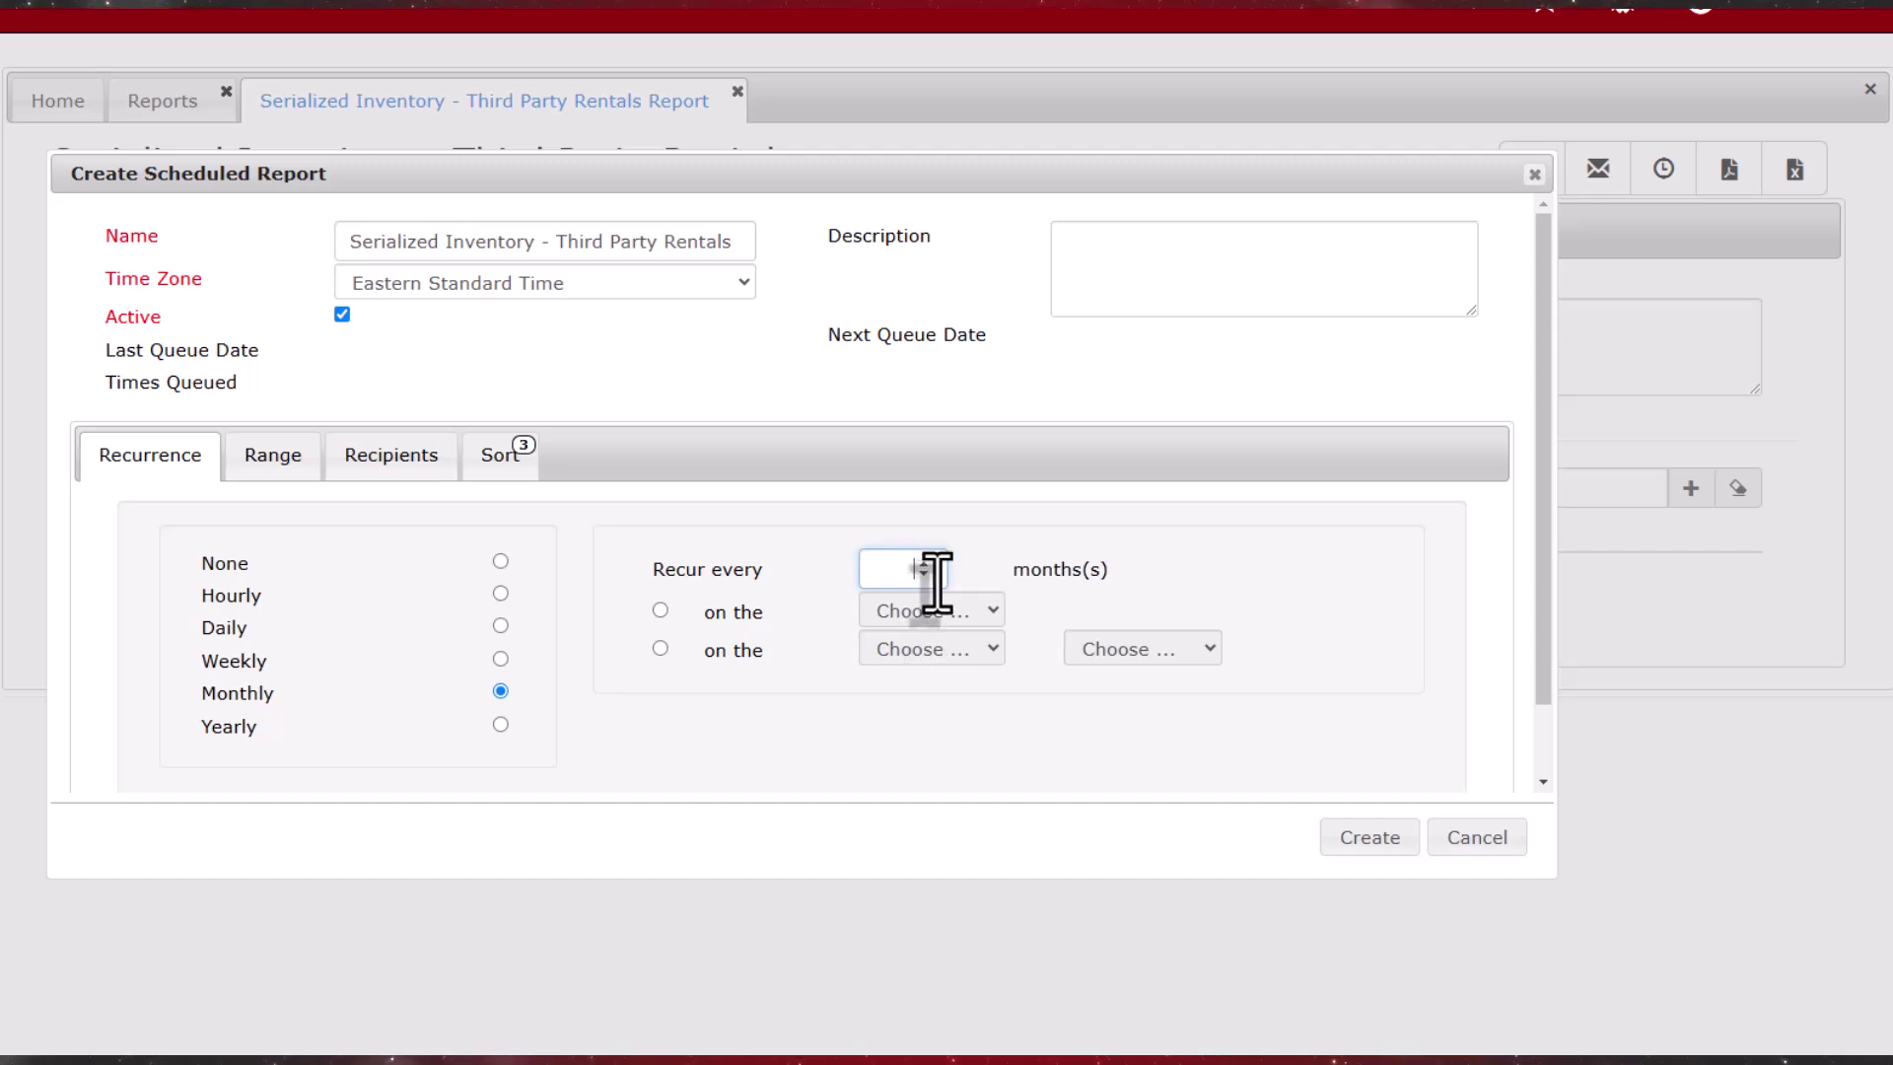
click(660, 610)
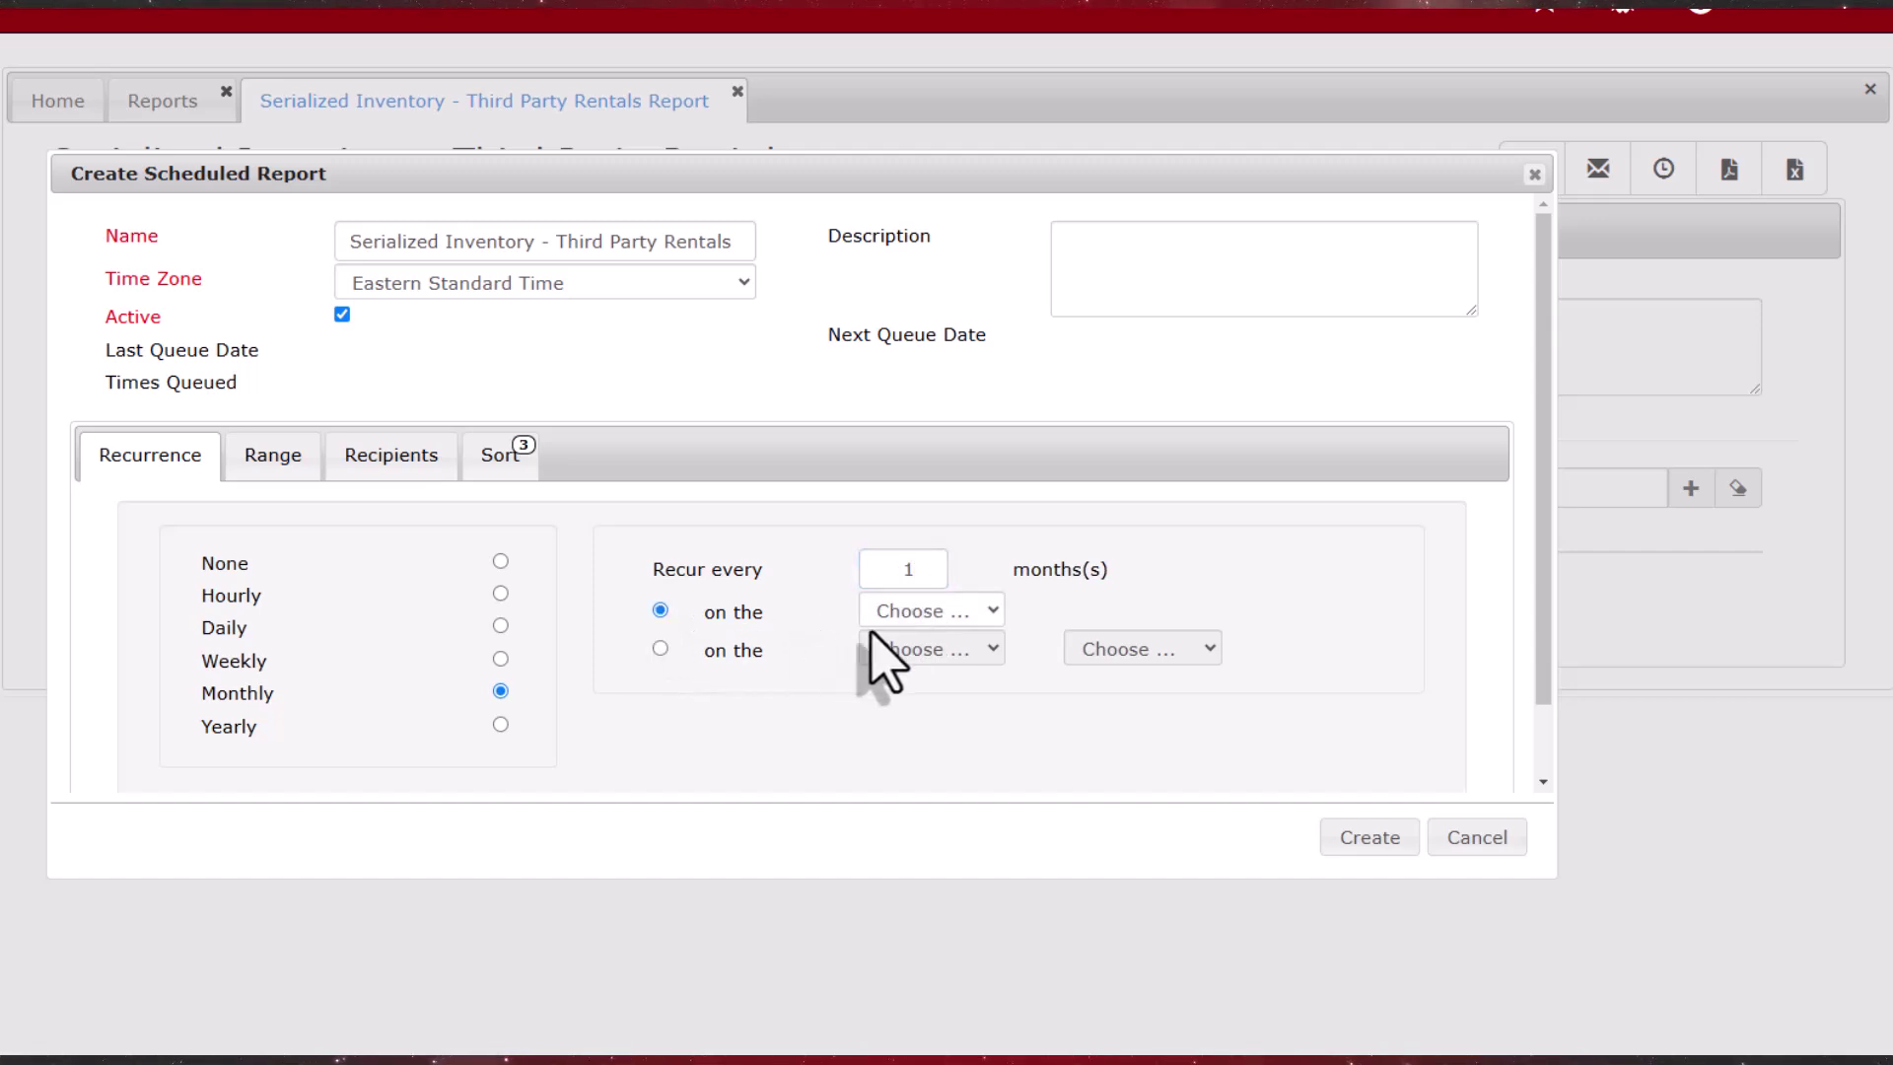
click(992, 612)
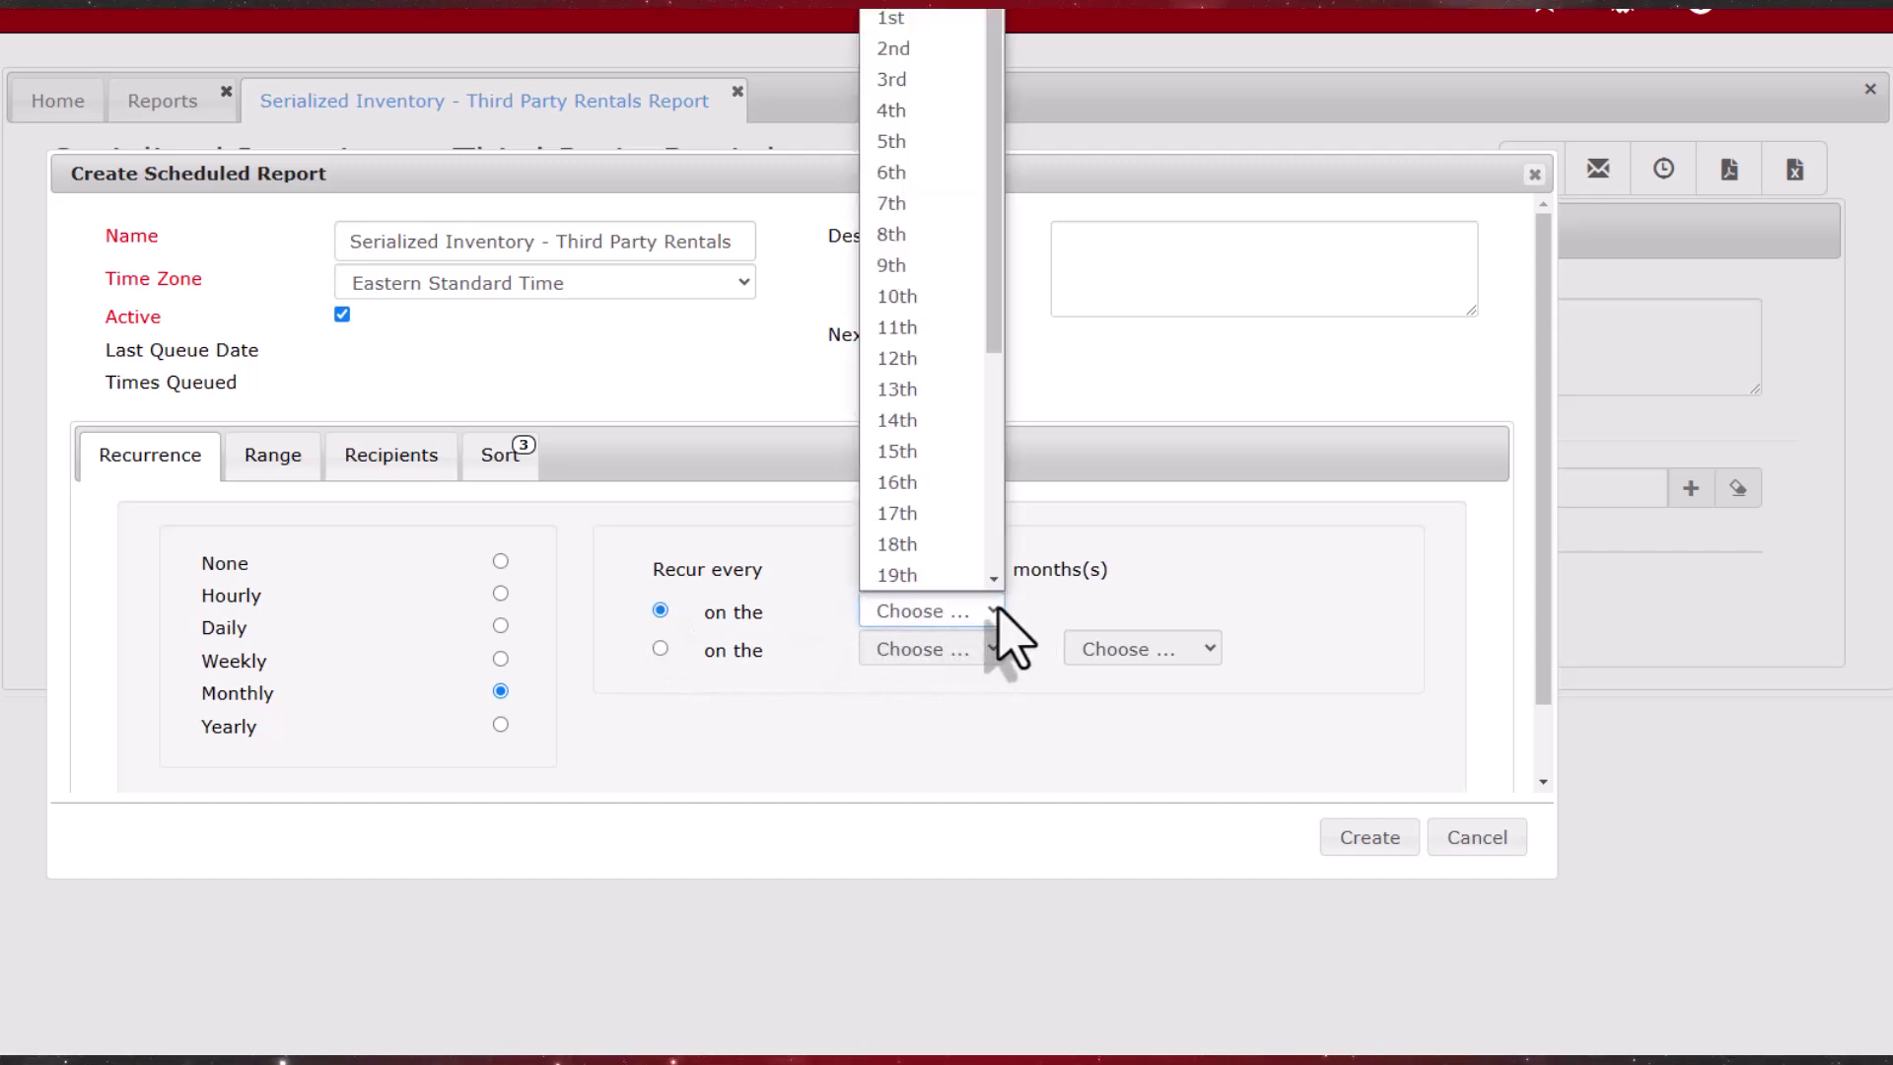
click(945, 451)
click(1369, 837)
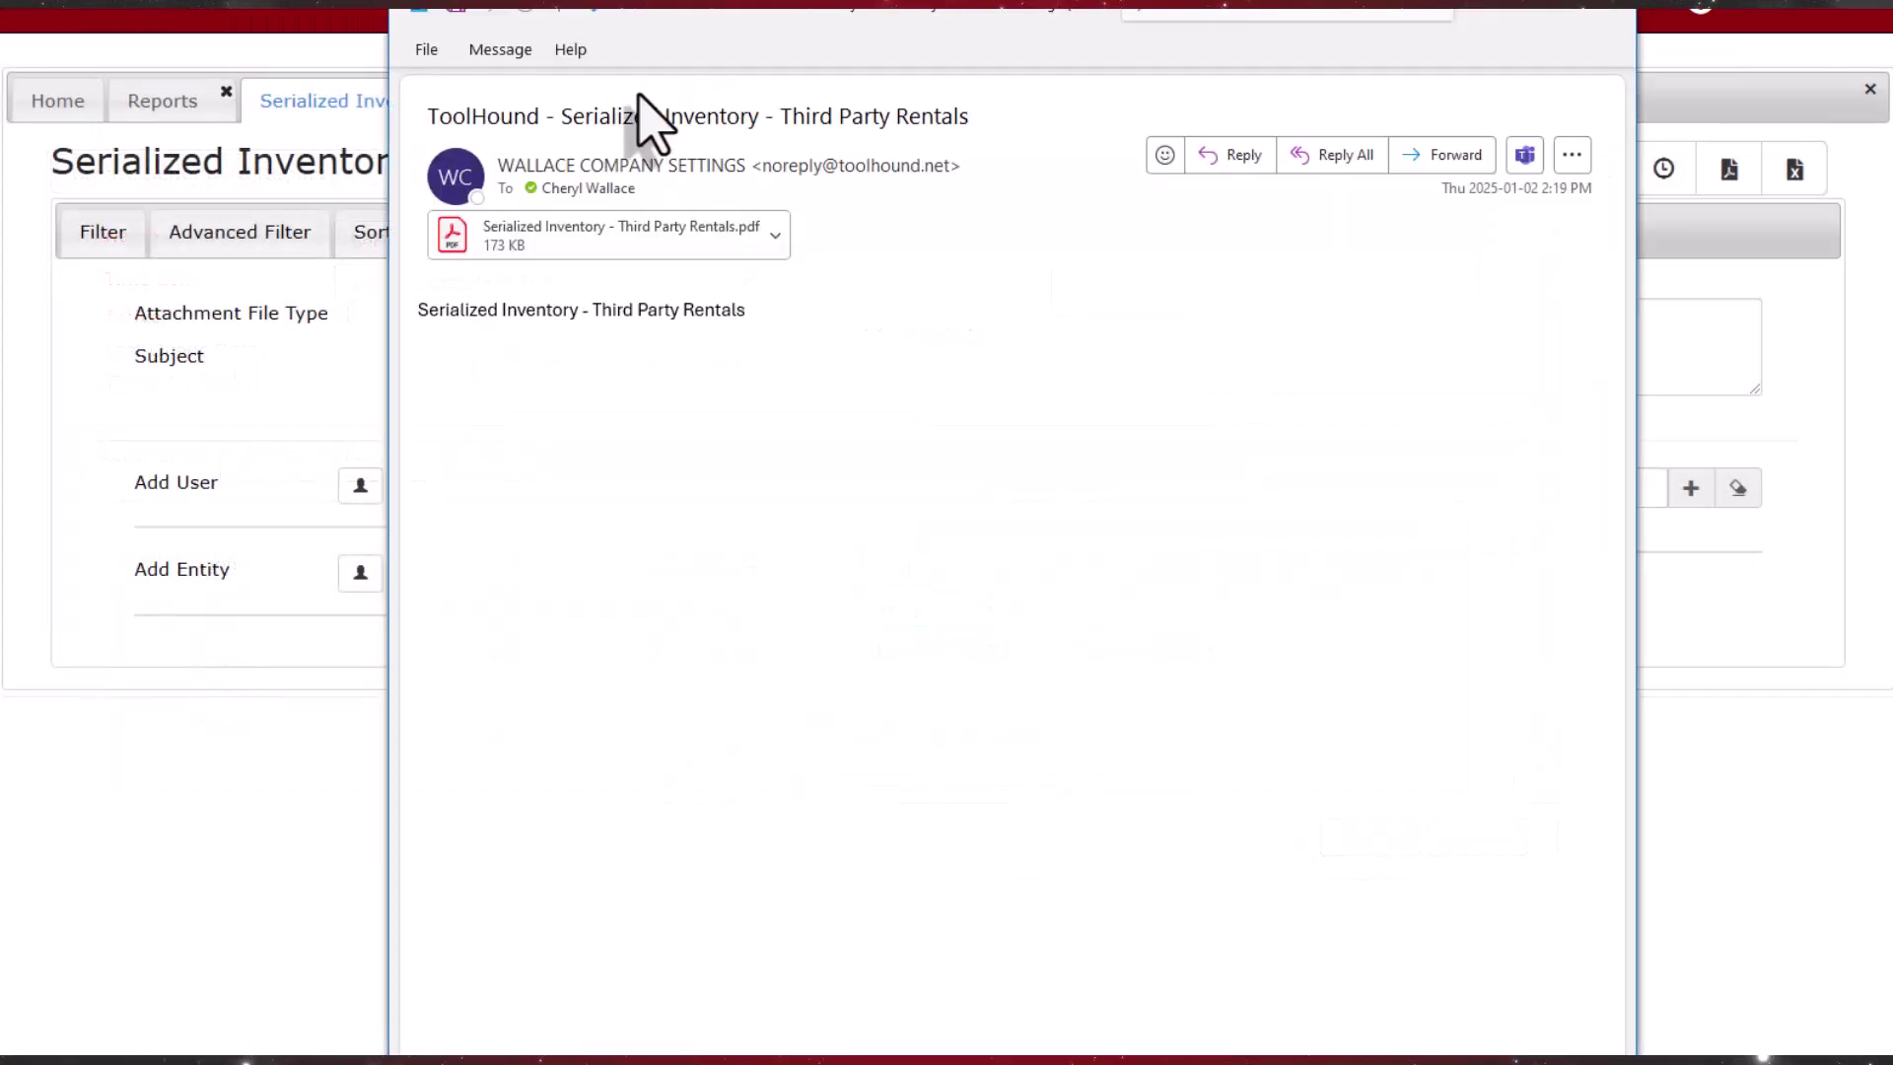
double_click(746, 259)
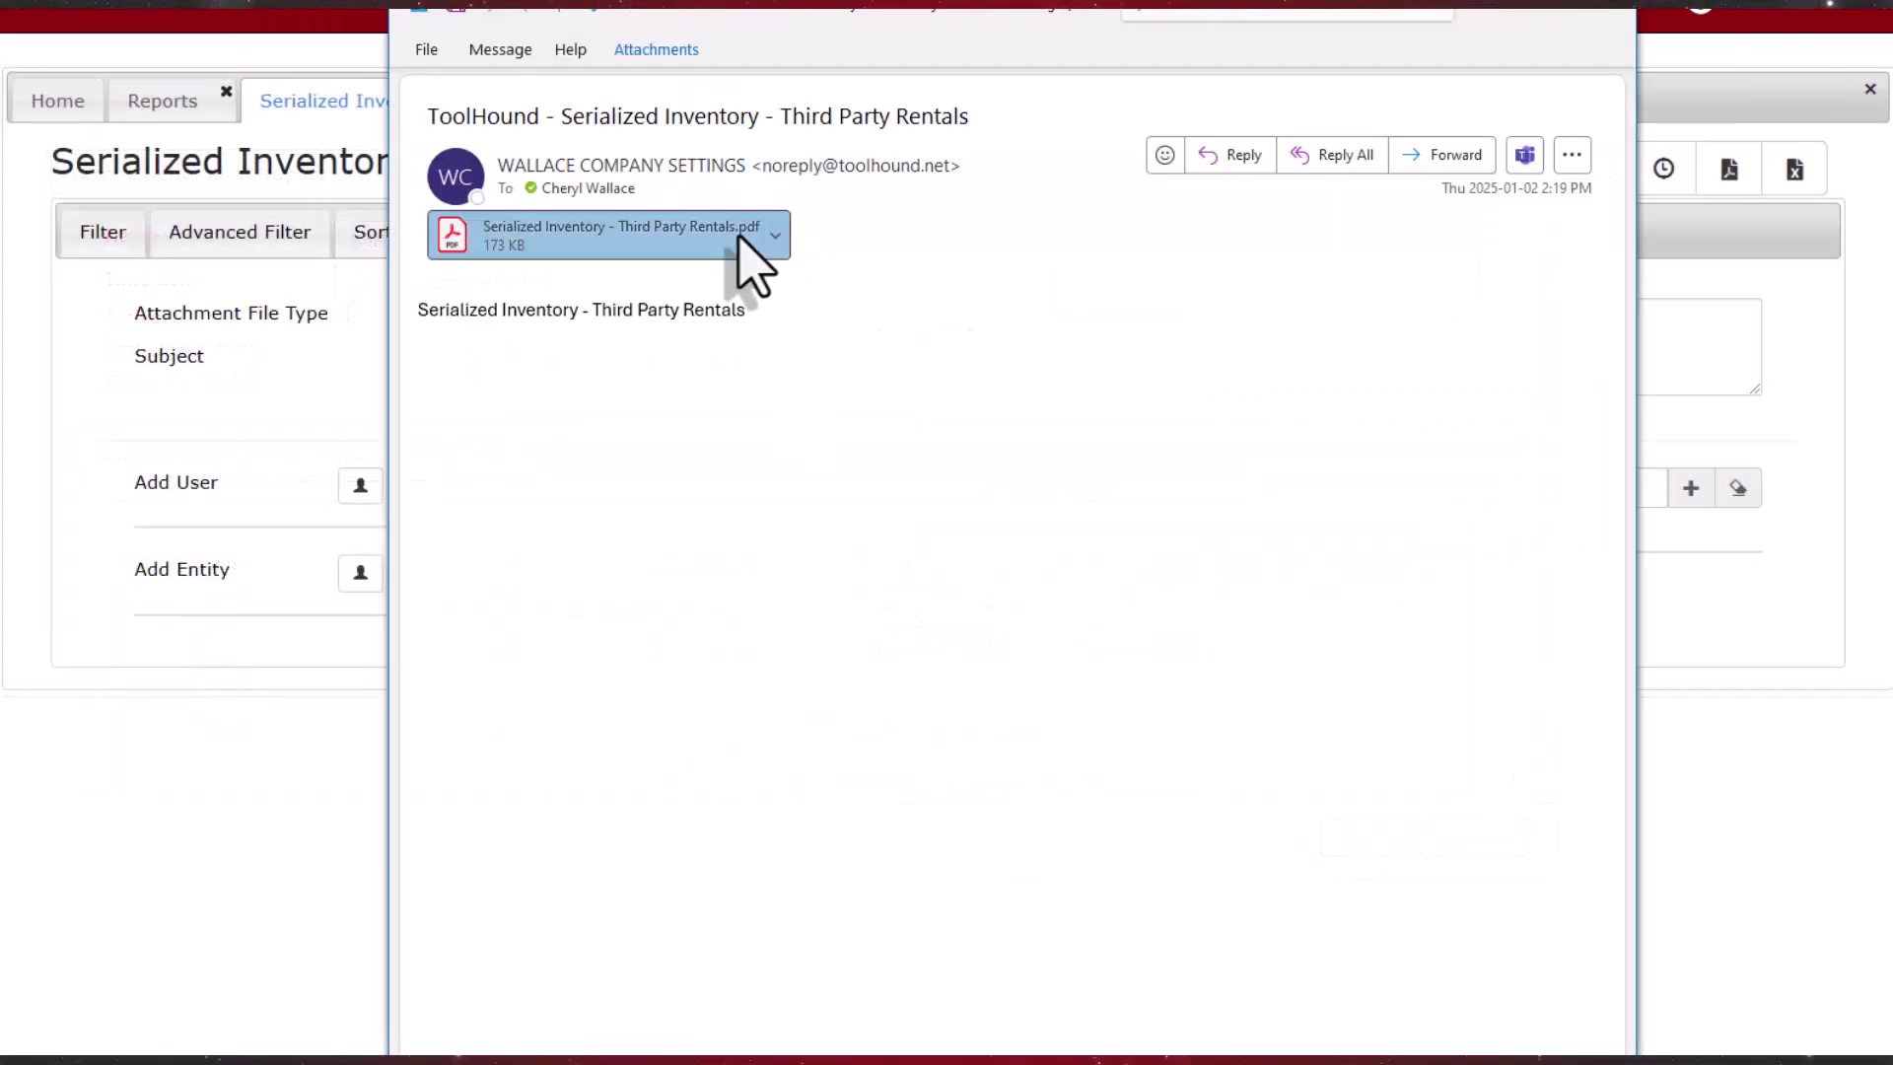